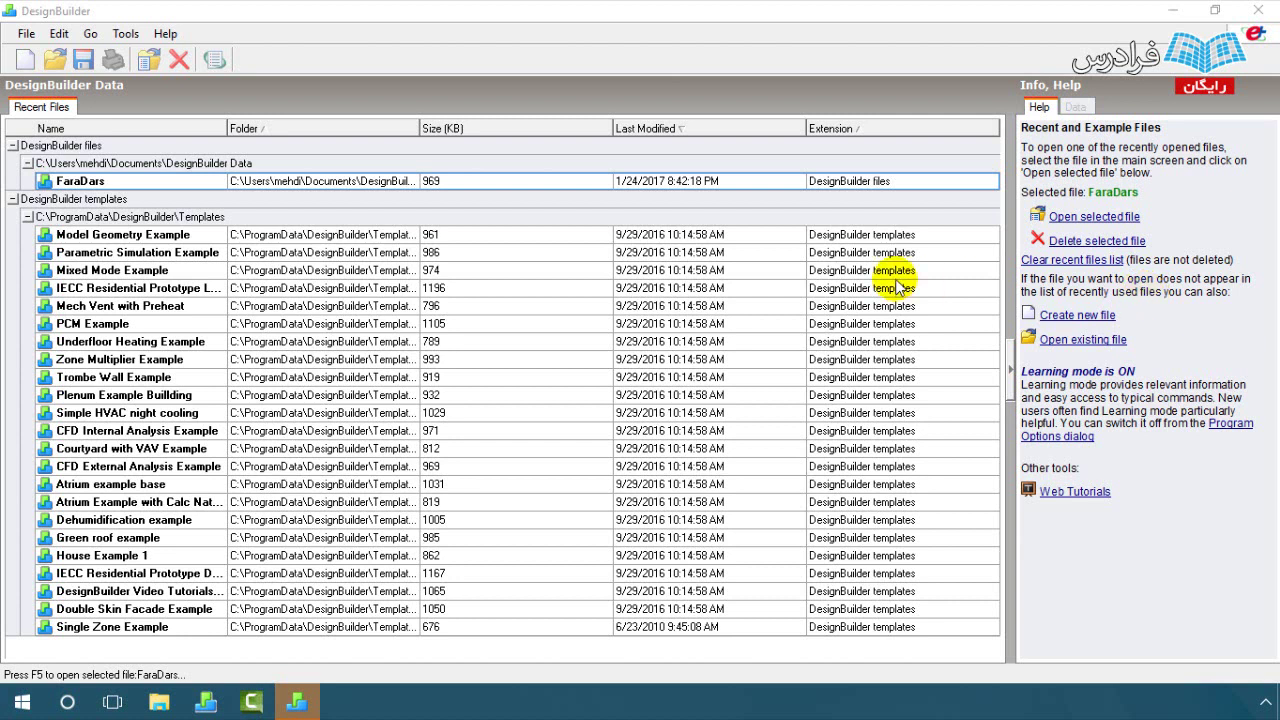
# - Dismiss the File menu and select the FaraDars row in Recent Files
pyautogui.click(26, 36)
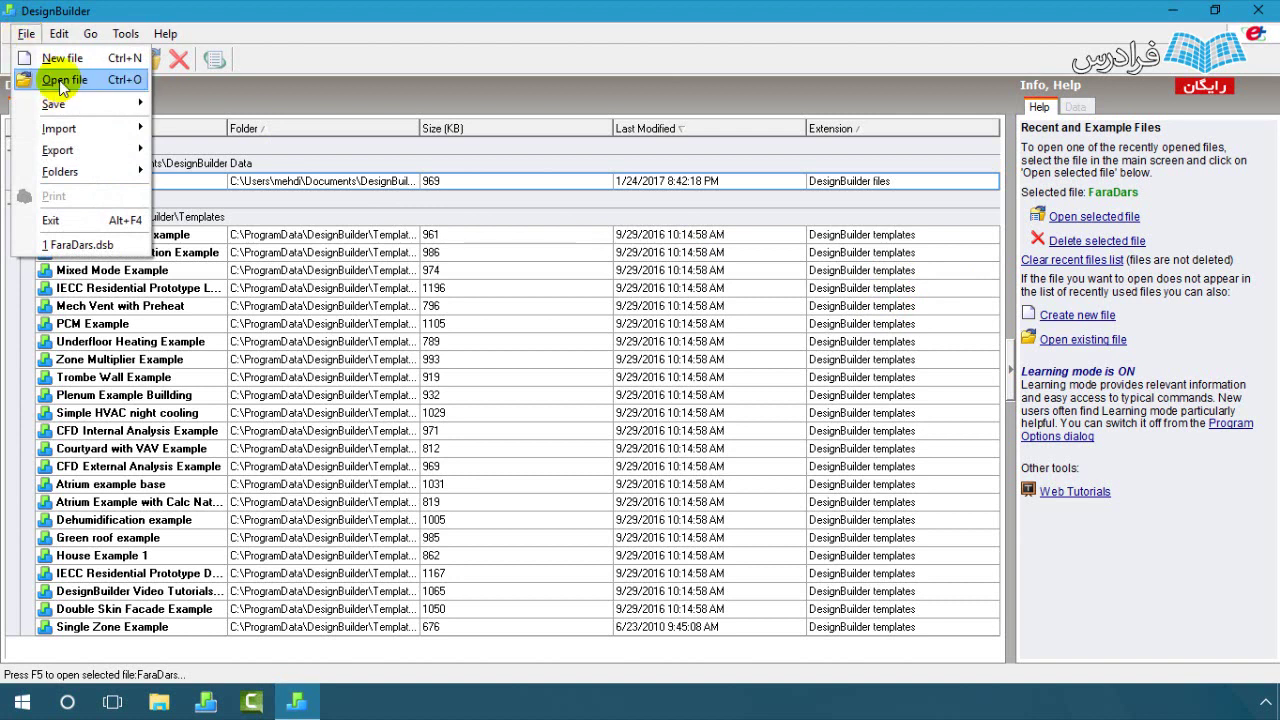
pyautogui.click(312, 94)
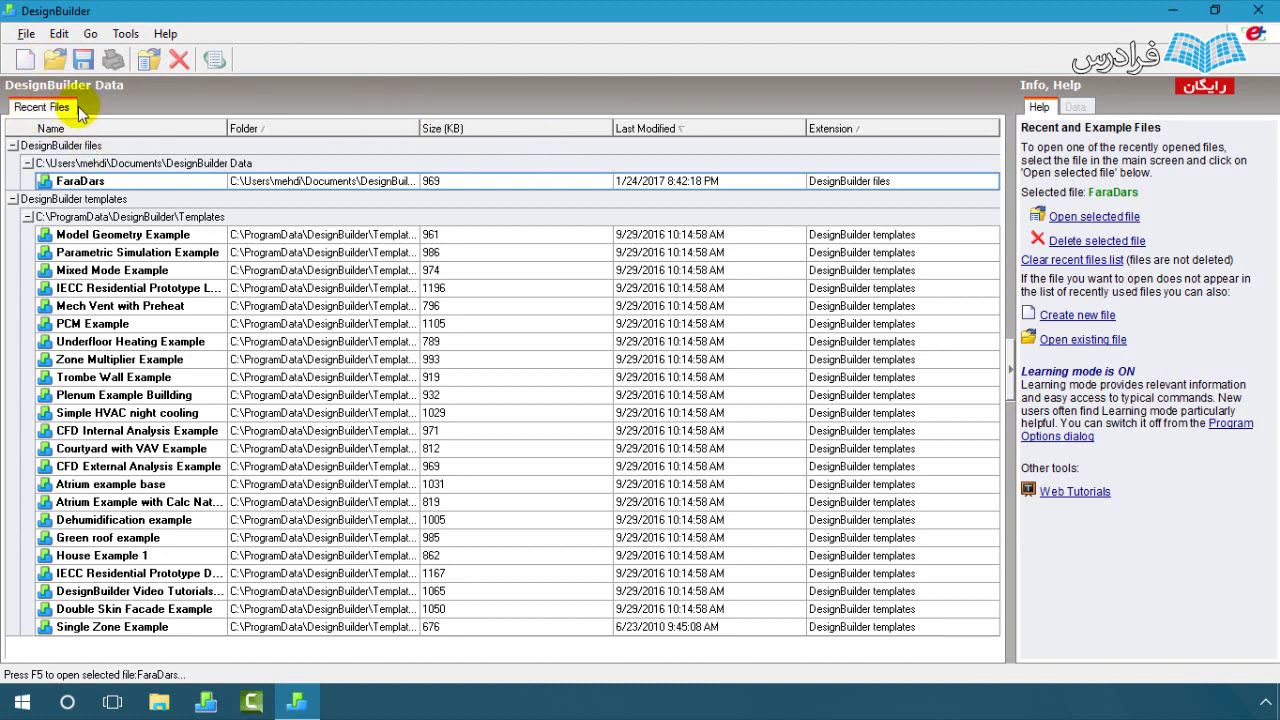
pyautogui.click(82, 188)
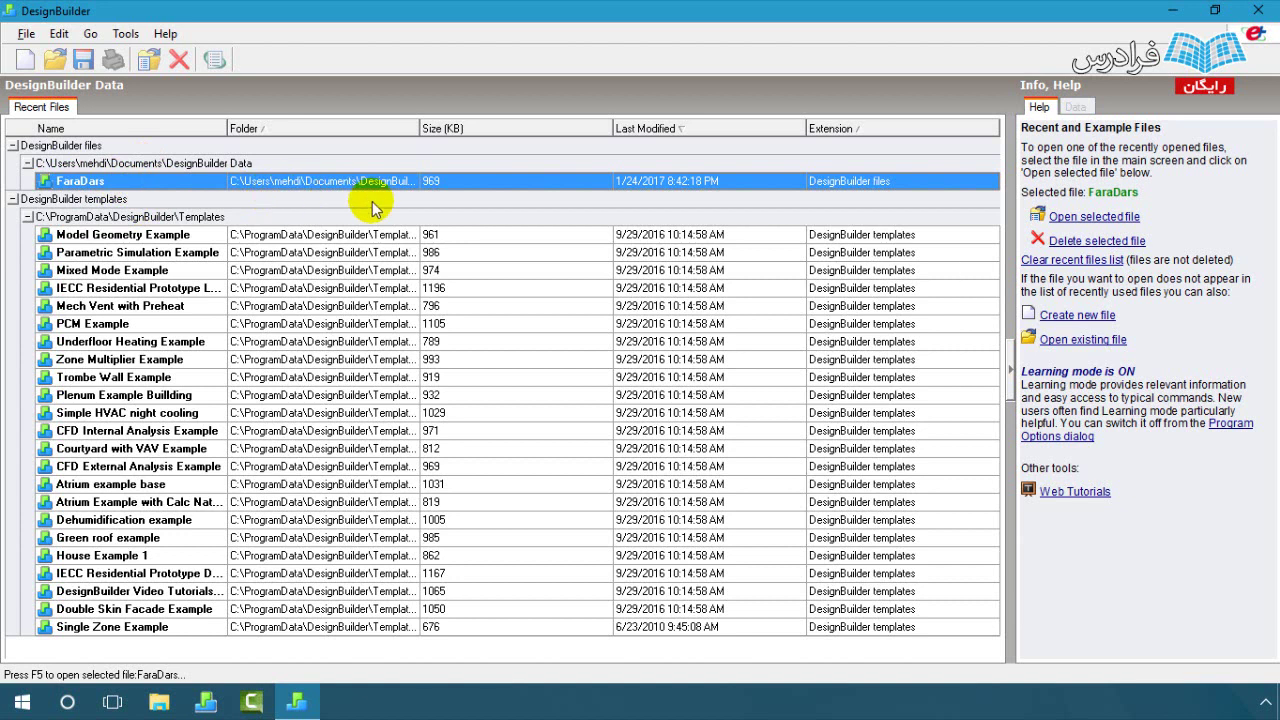
# - Open FaraDars.dsb using the Info panel's 'Open selected file' link
pyautogui.click(1095, 219)
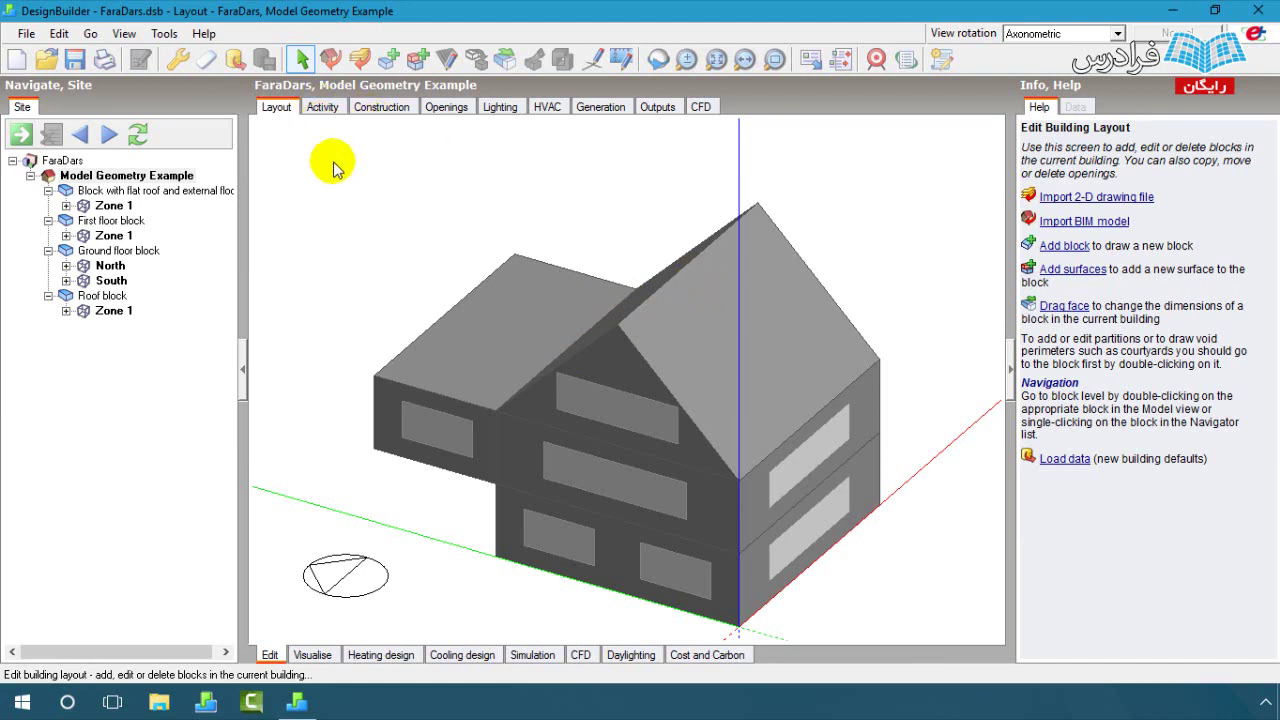
pyautogui.click(323, 112)
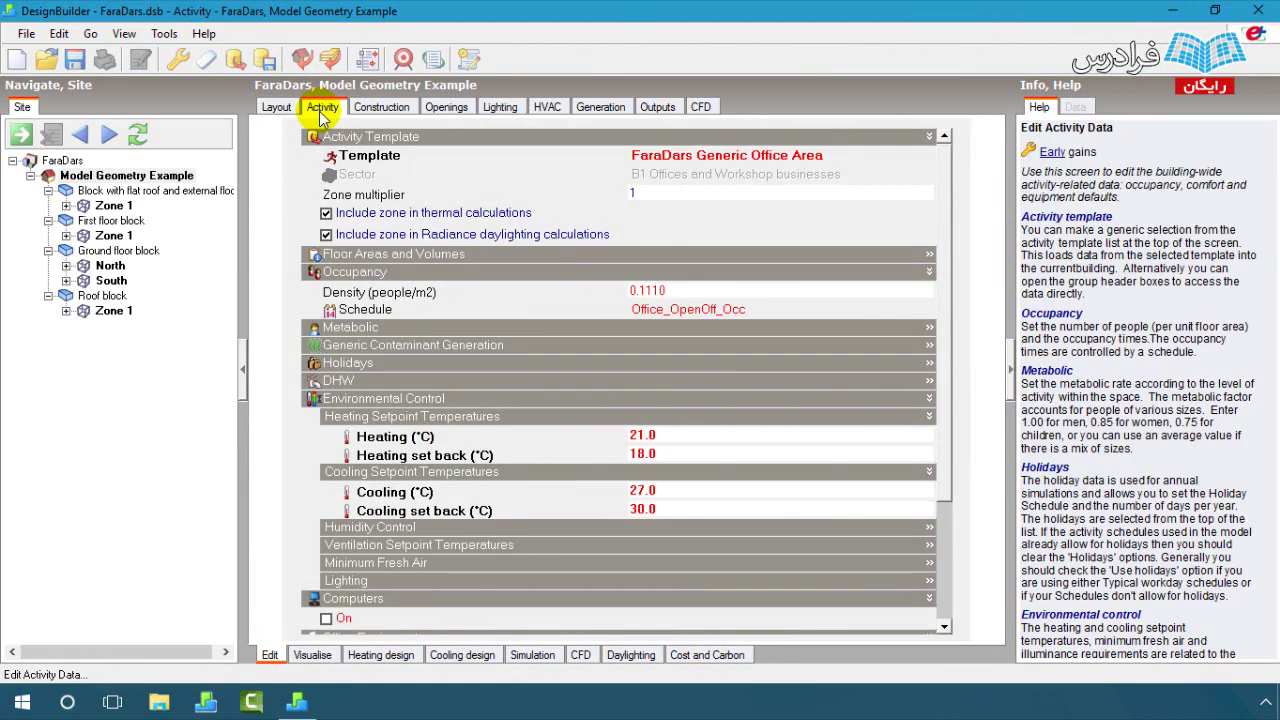
pyautogui.click(376, 114)
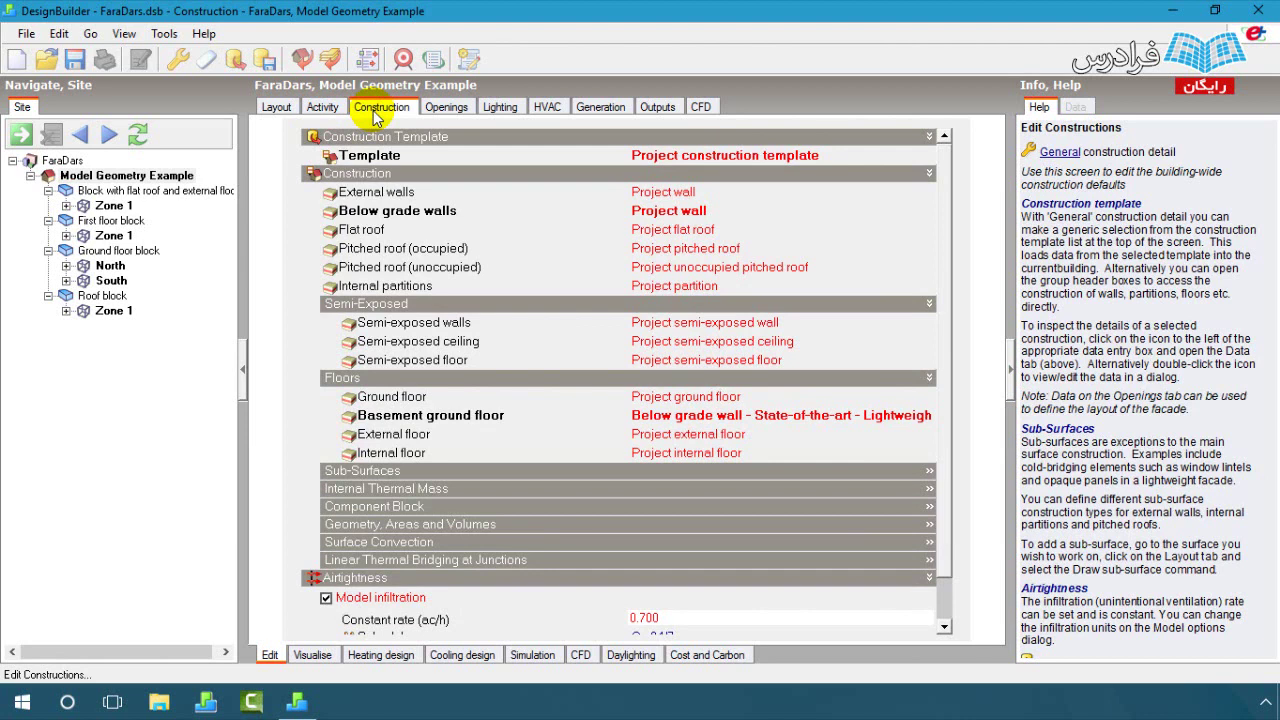
pyautogui.click(443, 112)
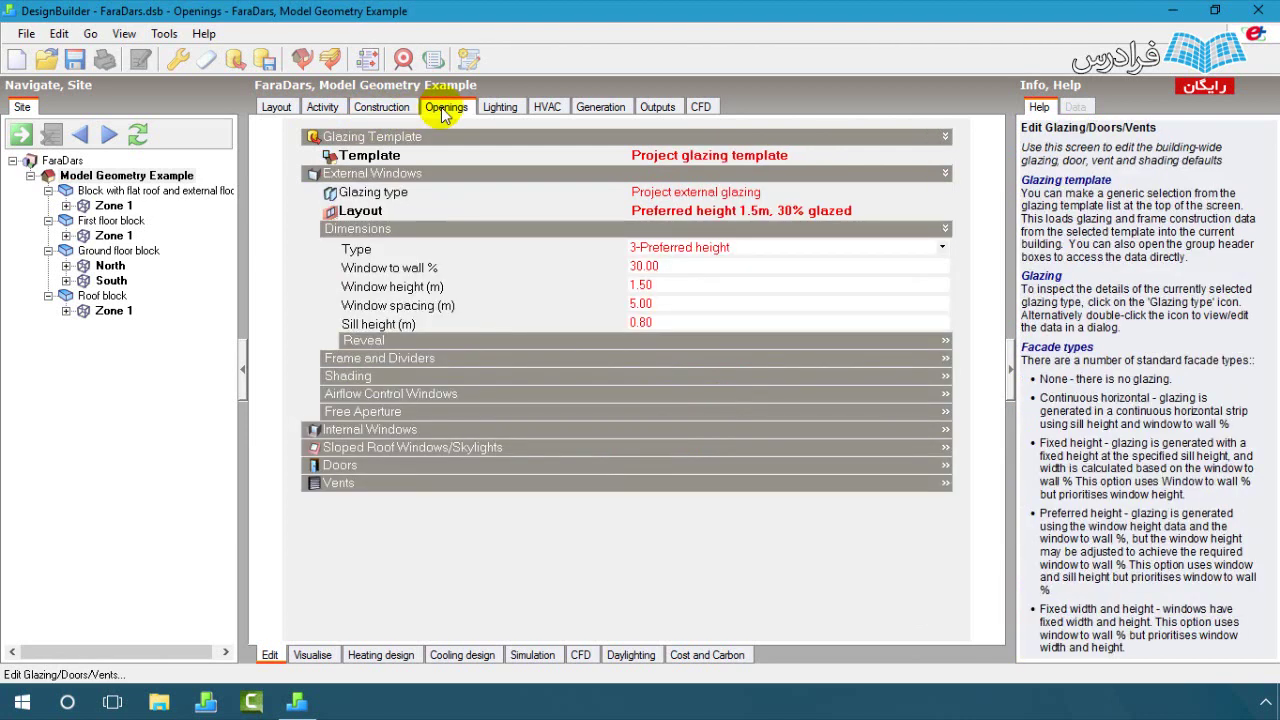
pyautogui.click(501, 108)
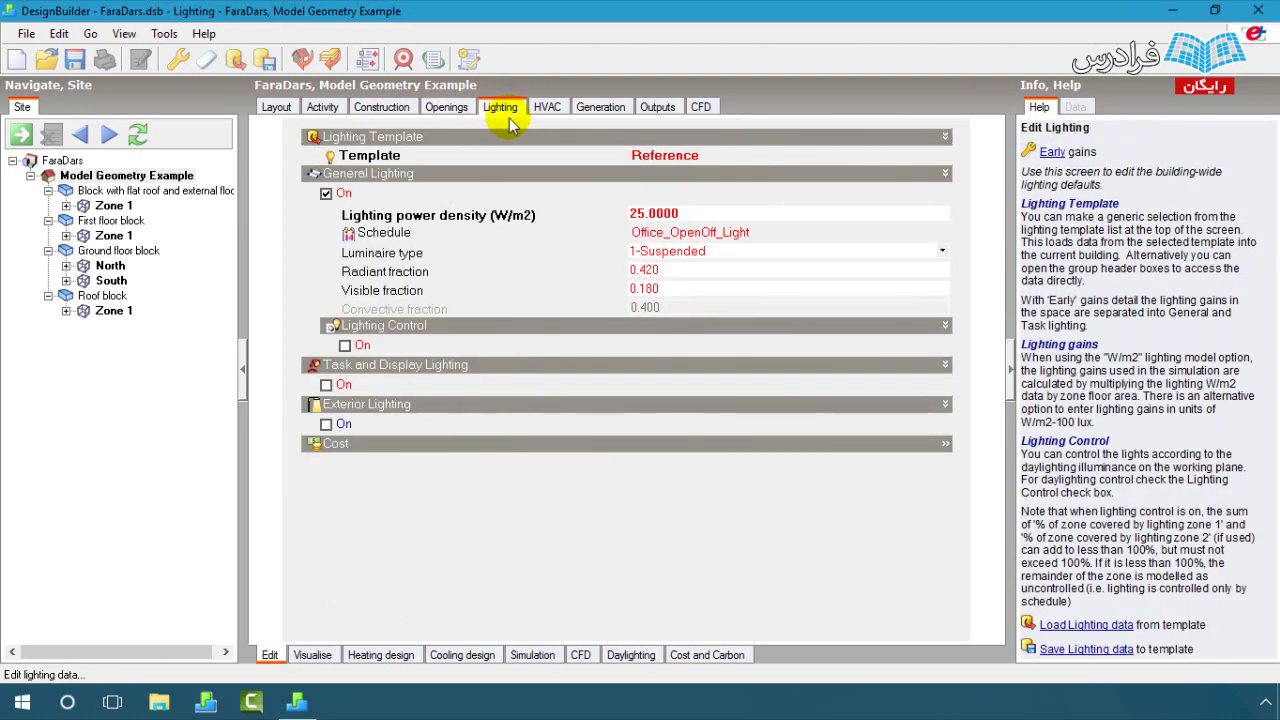
pyautogui.click(548, 116)
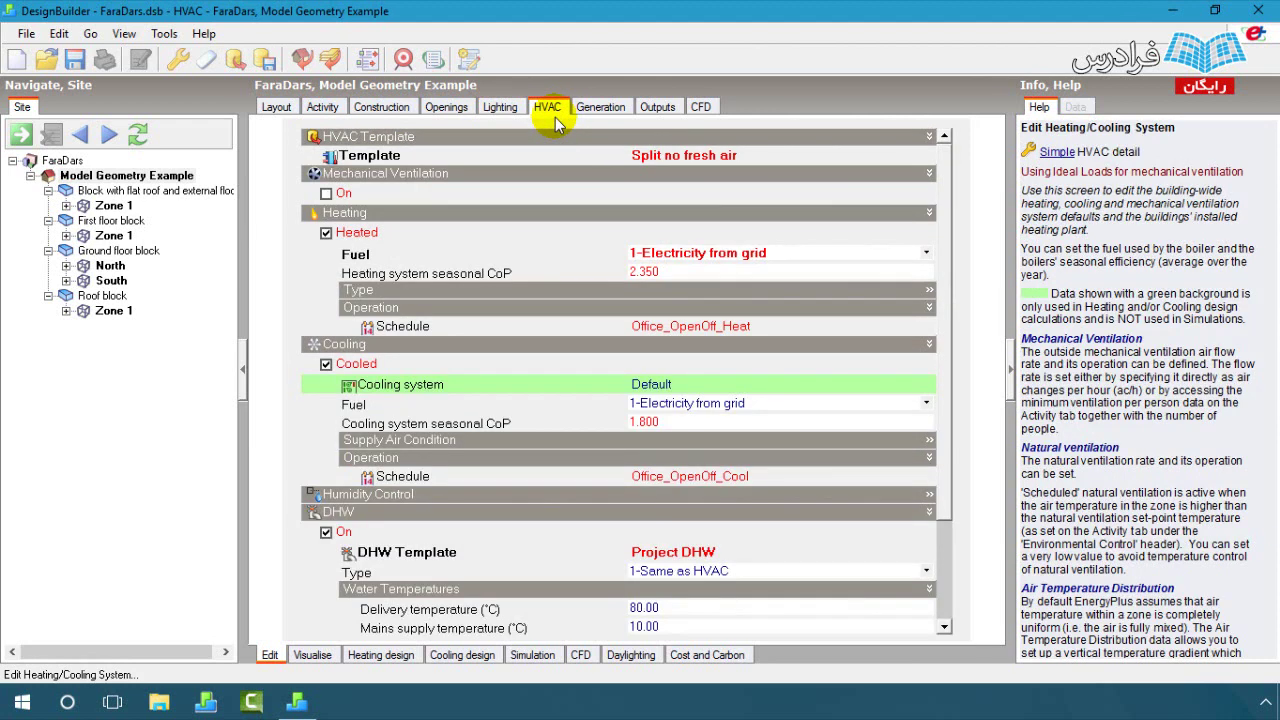
pyautogui.click(620, 108)
pyautogui.click(655, 107)
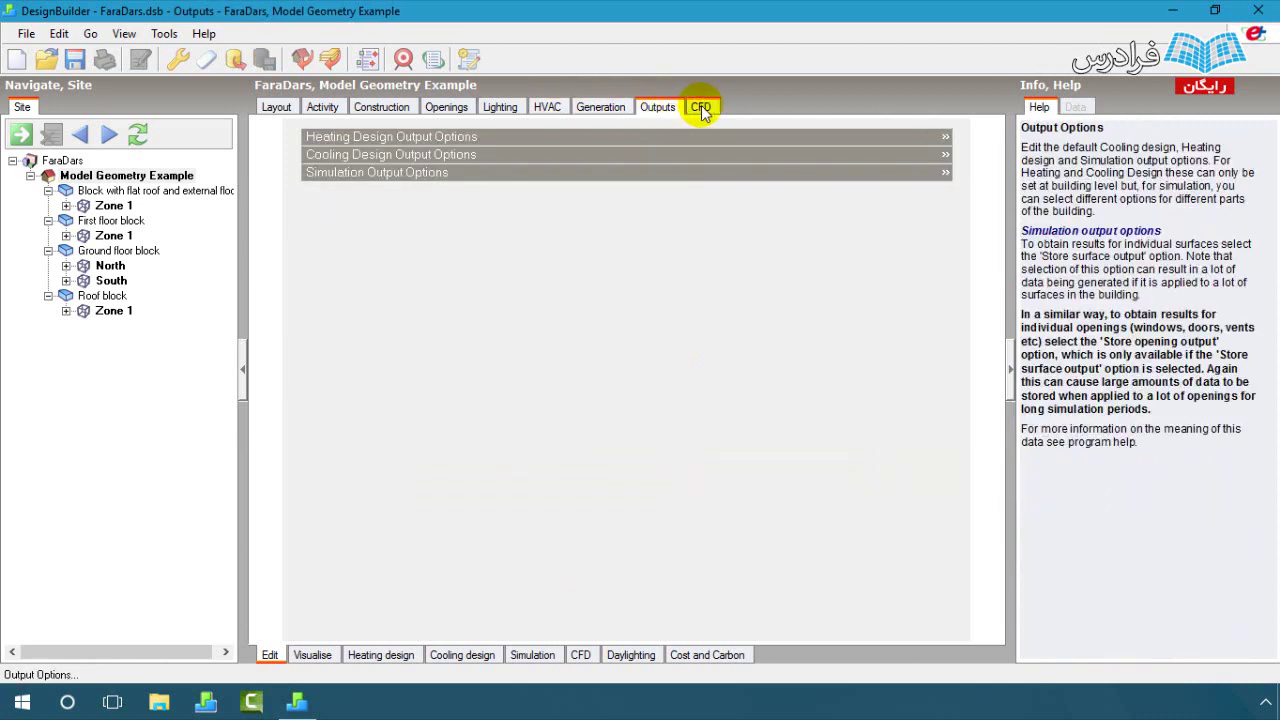
pyautogui.click(701, 107)
pyautogui.click(275, 107)
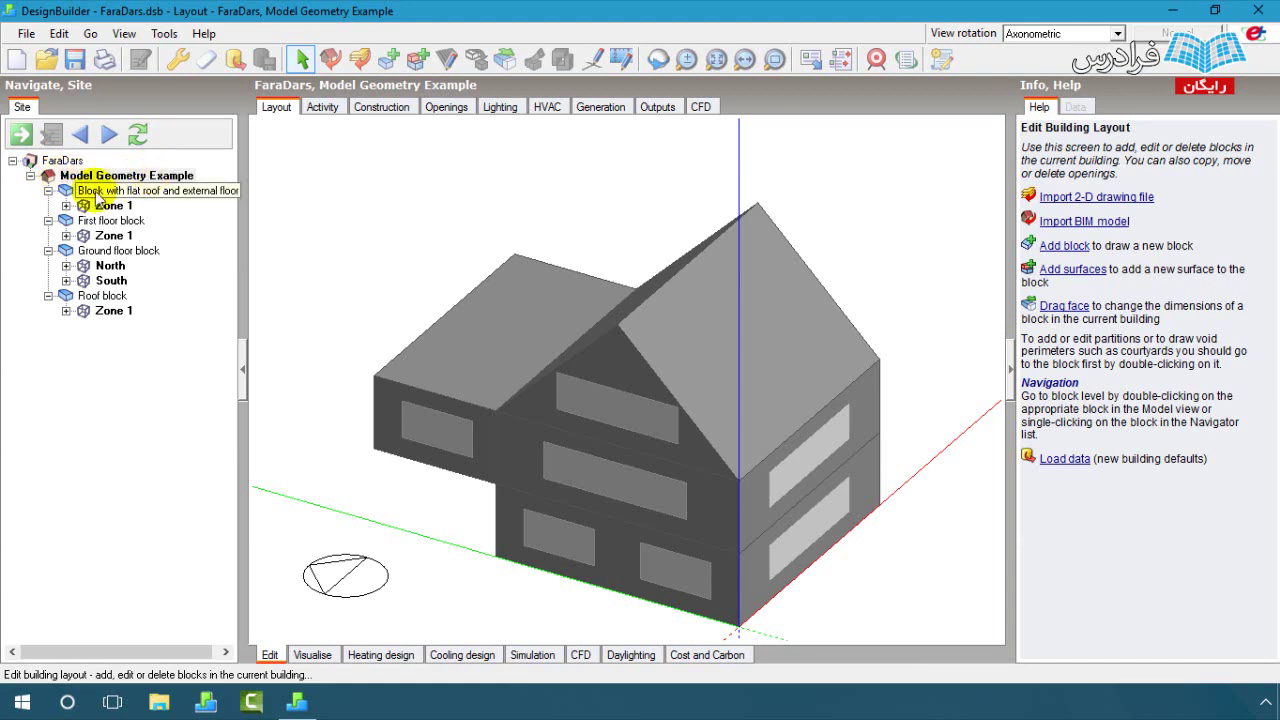
# - Collapse the four block branches, then expand the flat-roof block's Zone 1 and its 90° wall
pyautogui.click(48, 190)
pyautogui.click(48, 205)
pyautogui.click(48, 220)
pyautogui.click(48, 235)
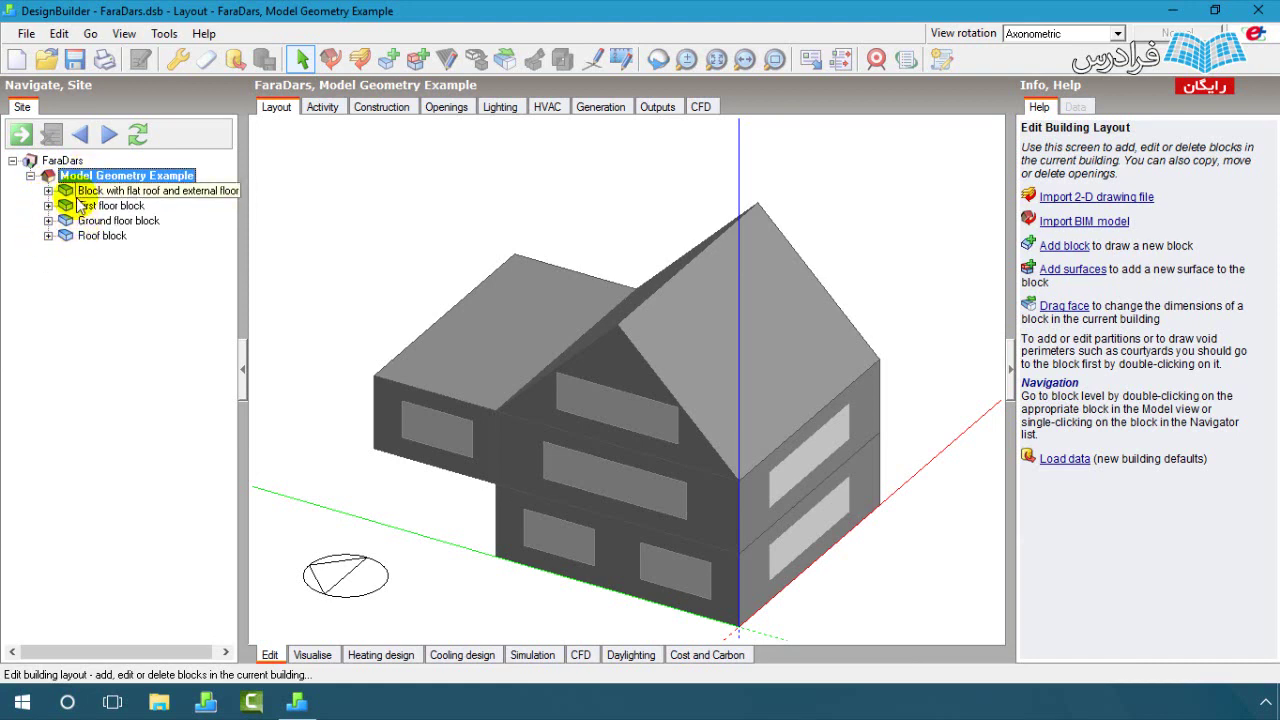
pyautogui.click(48, 190)
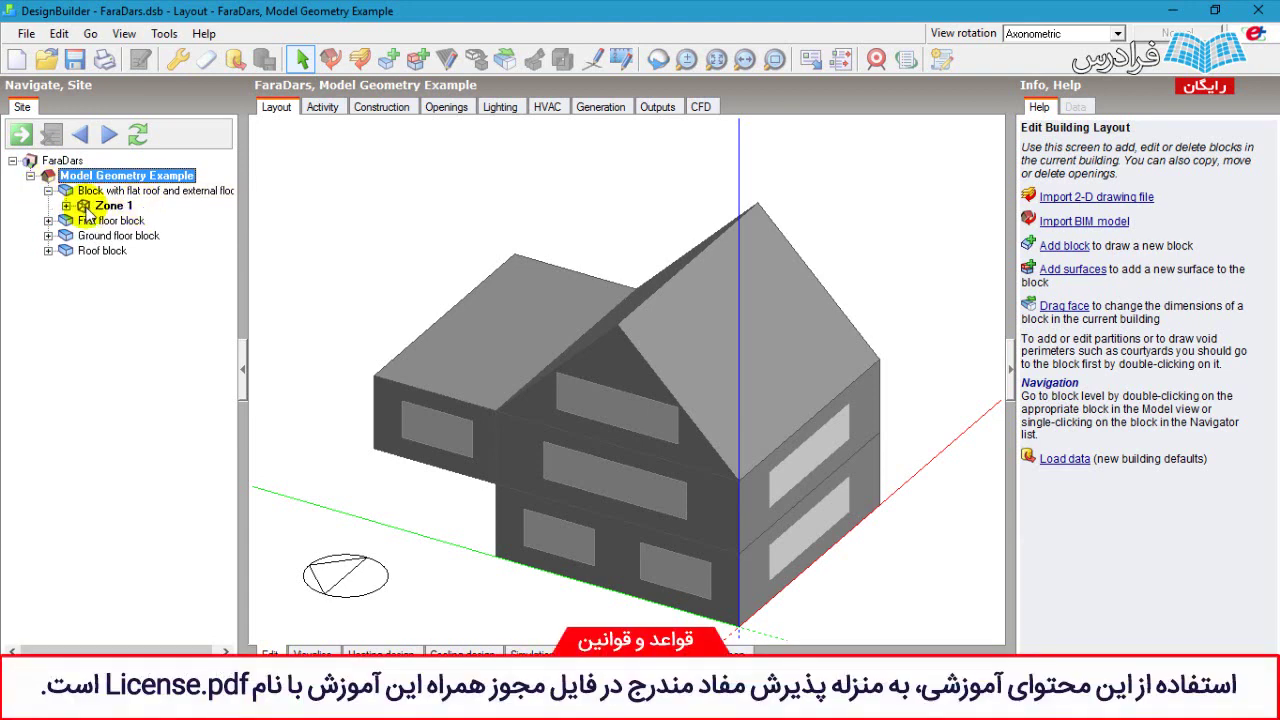
pyautogui.click(48, 220)
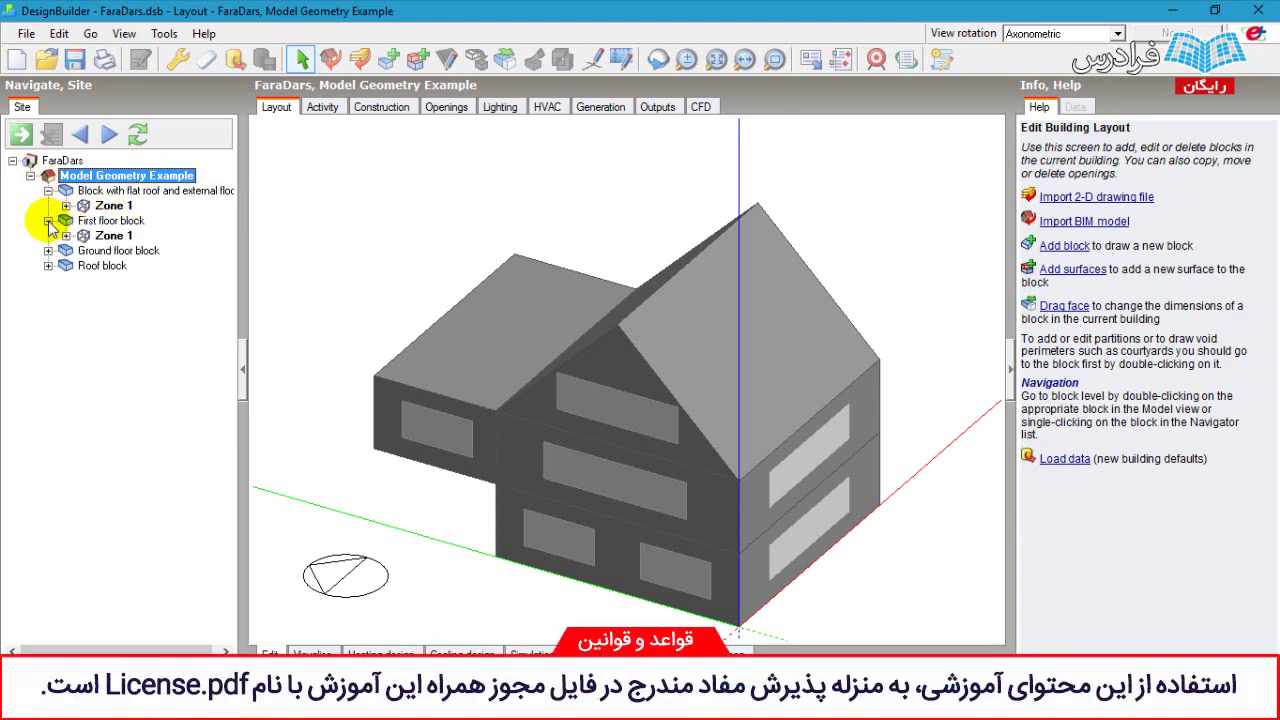
pyautogui.click(66, 205)
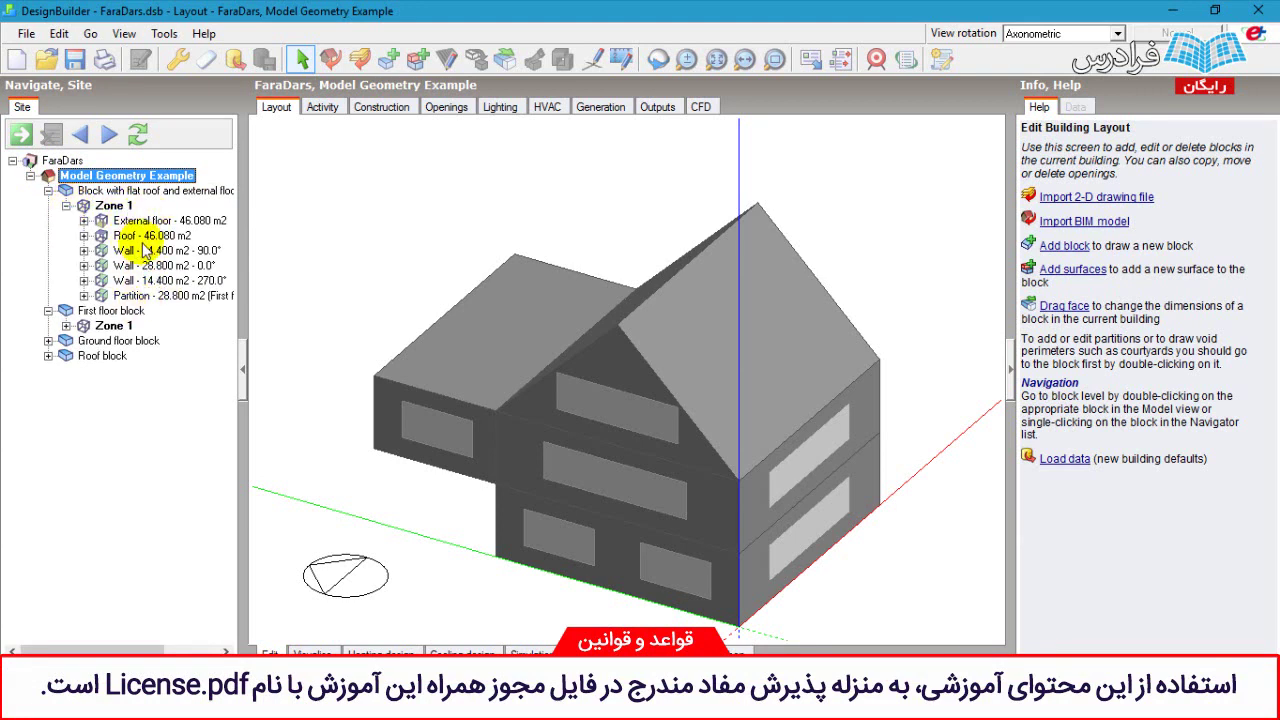
pyautogui.click(84, 251)
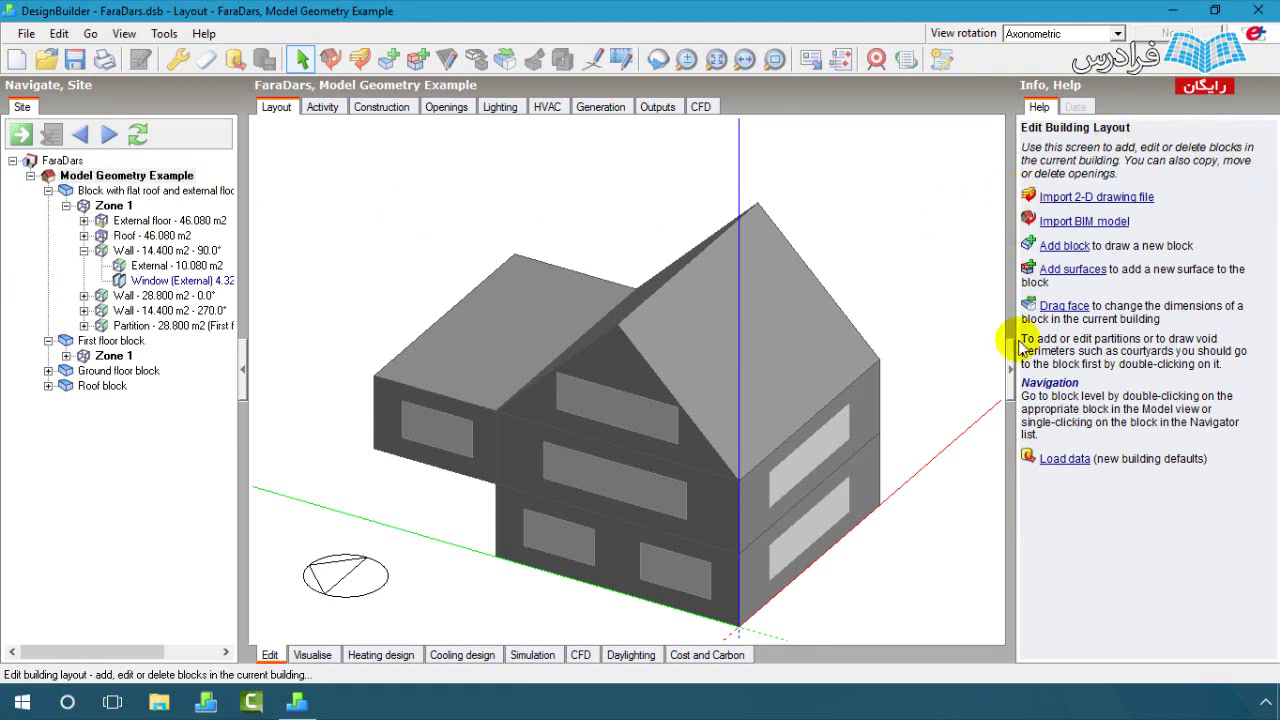
pyautogui.click(170, 191)
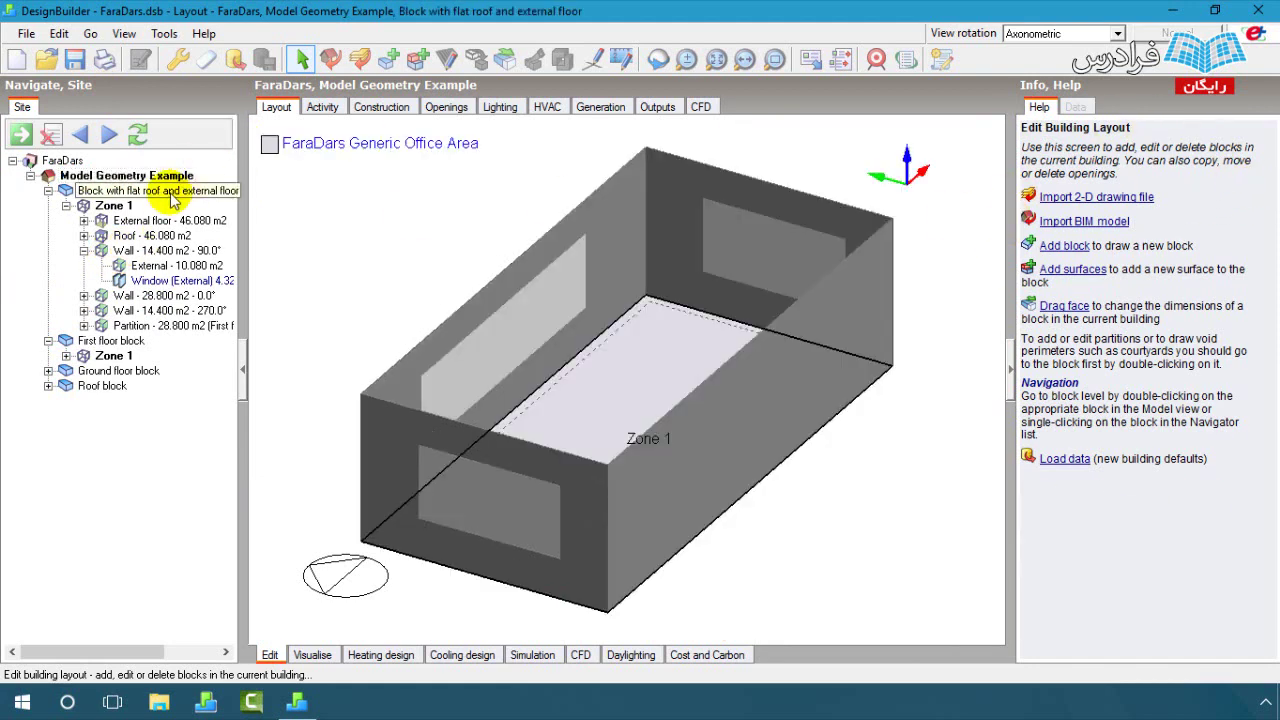
pyautogui.click(120, 206)
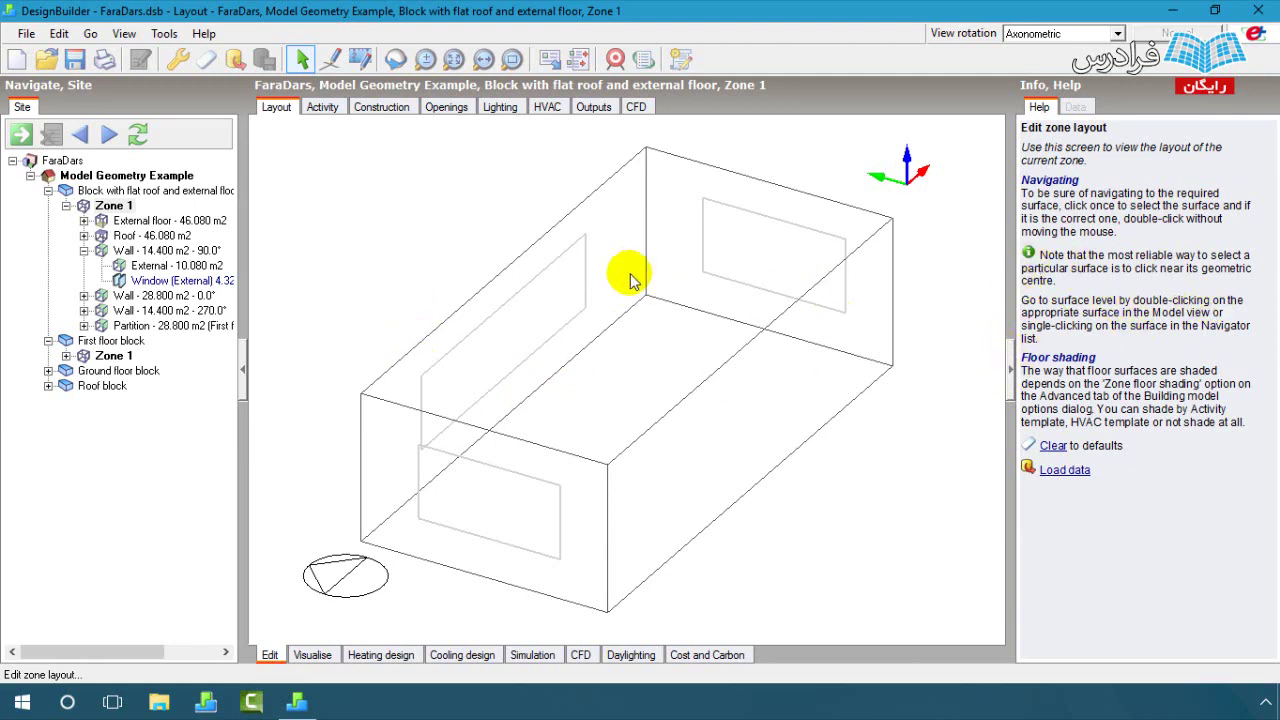
pyautogui.click(1010, 371)
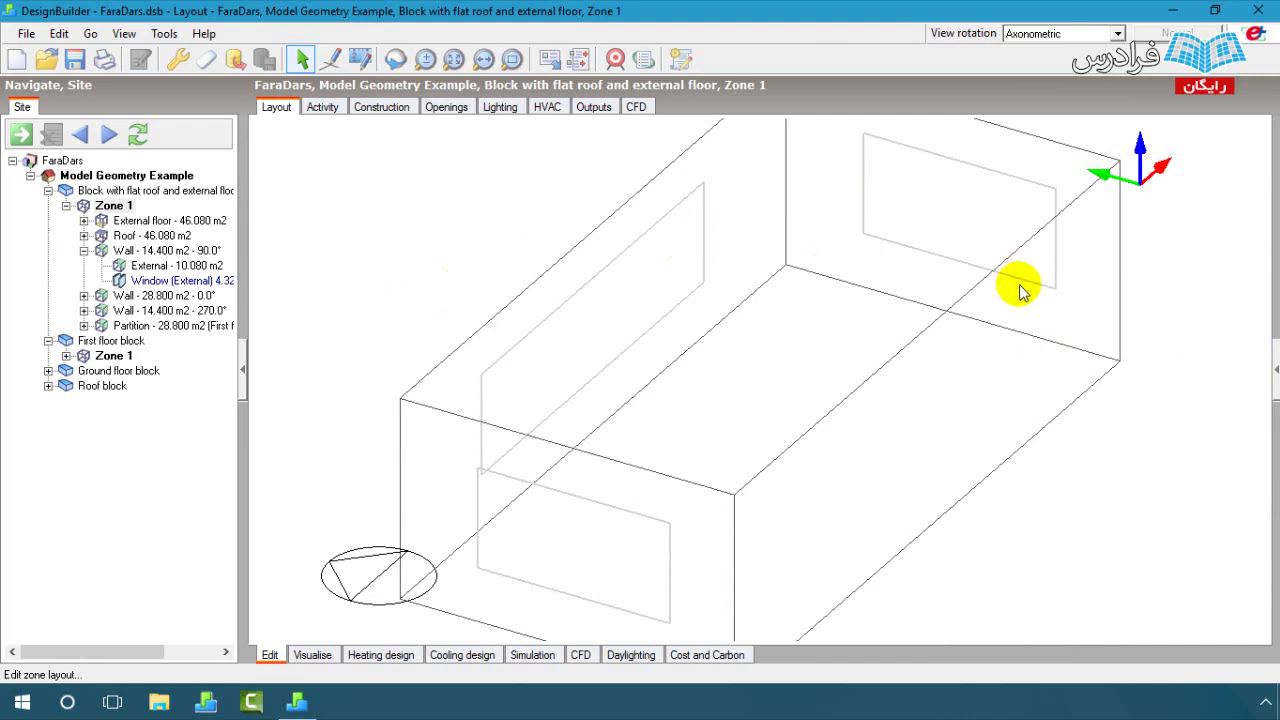
pyautogui.click(170, 176)
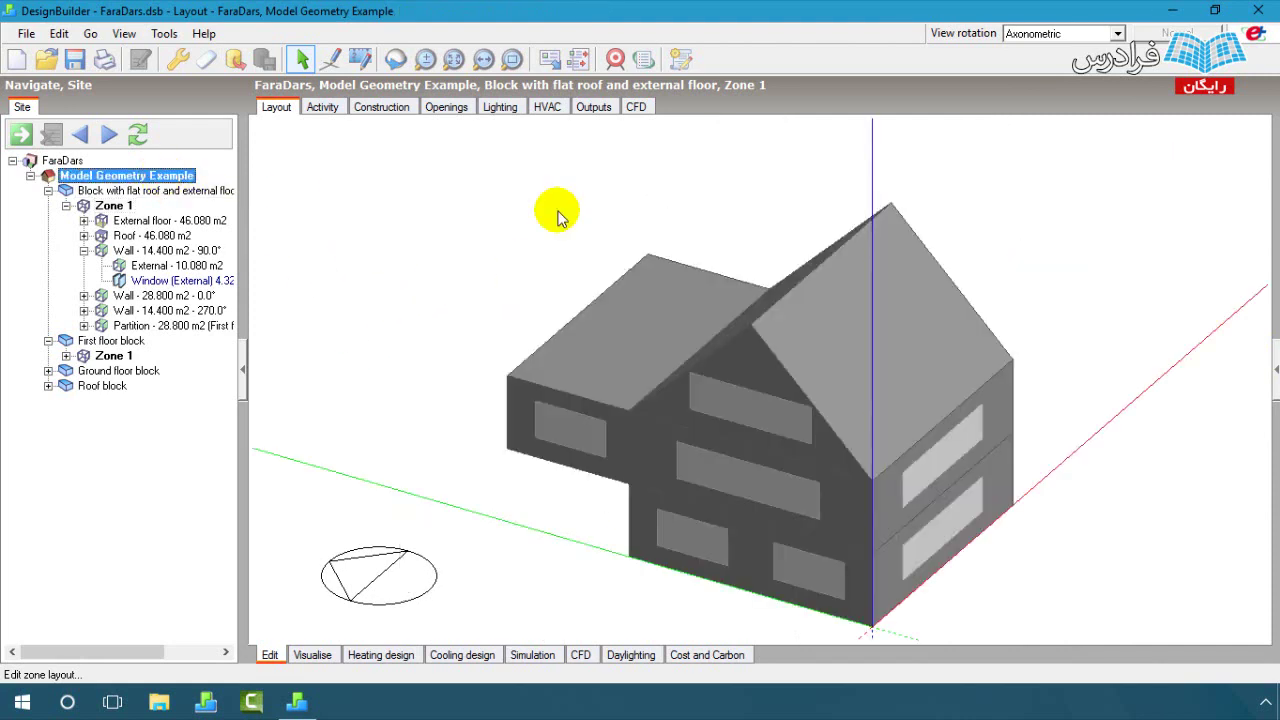
pyautogui.click(1274, 370)
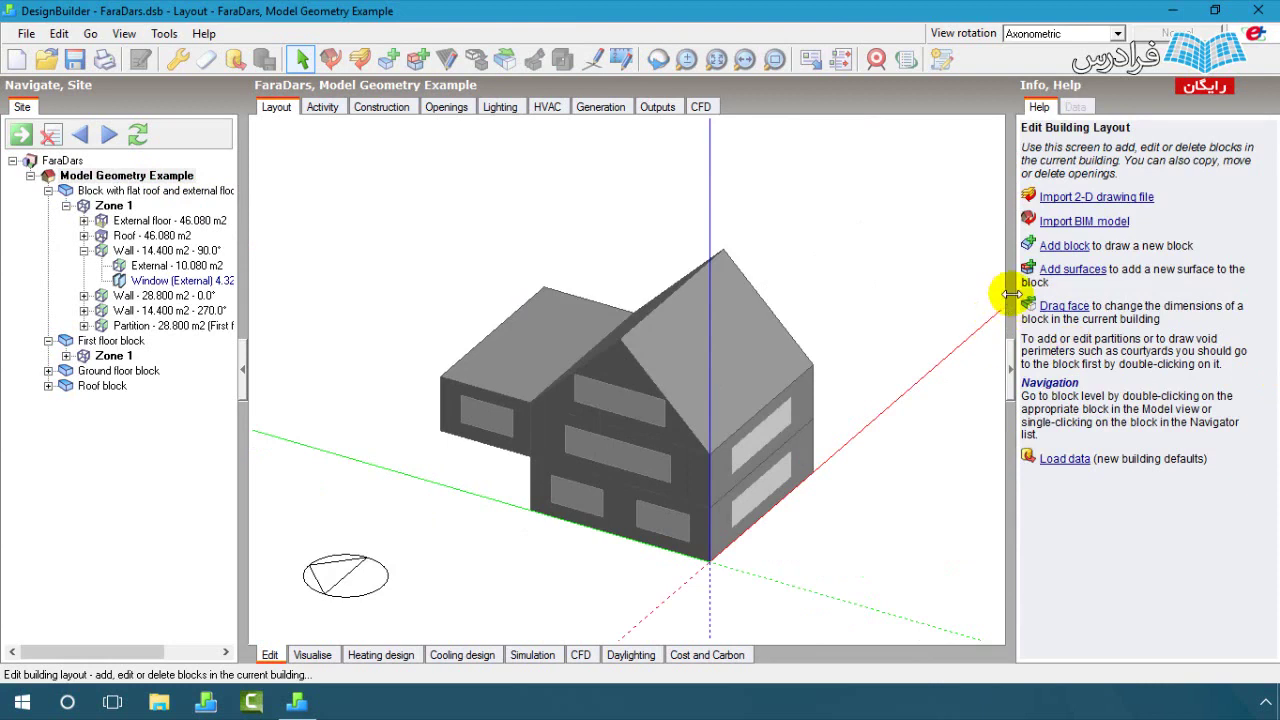
pyautogui.moveTo(1012, 293)
pyautogui.mouseDown()
pyautogui.moveTo(923, 306)
pyautogui.moveTo(1002, 306)
pyautogui.mouseUp()
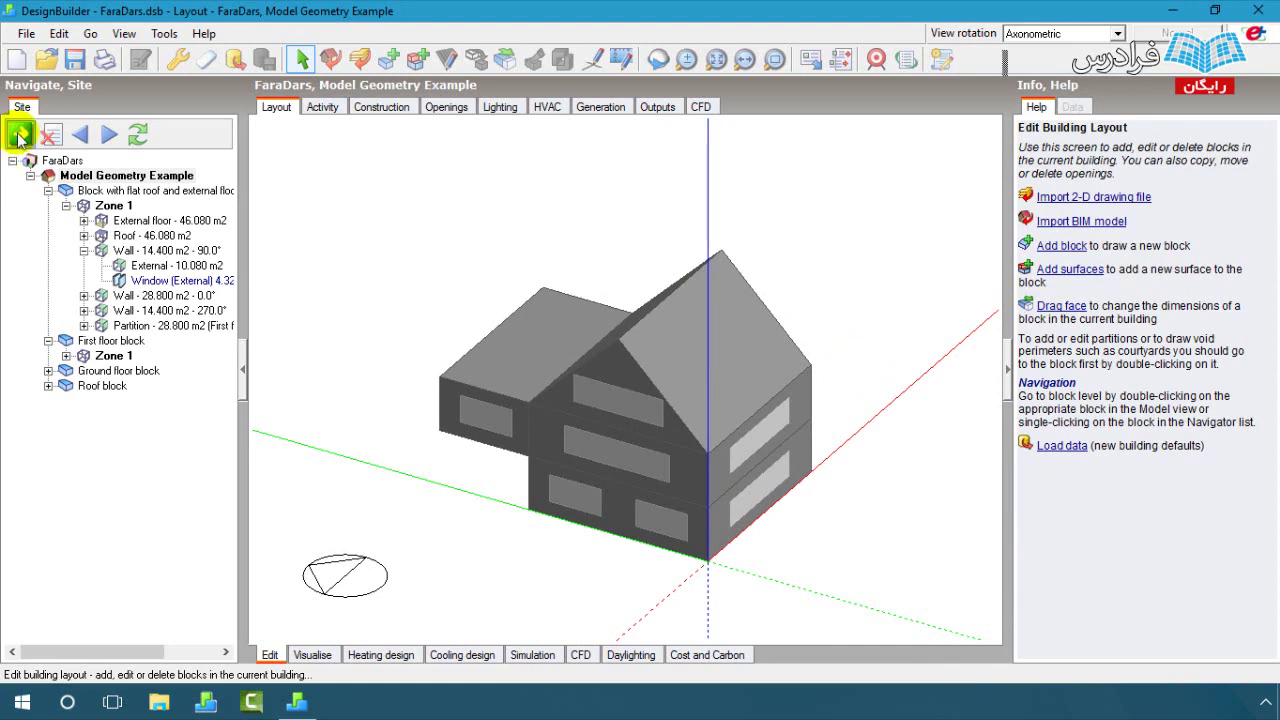
pyautogui.click(165, 35)
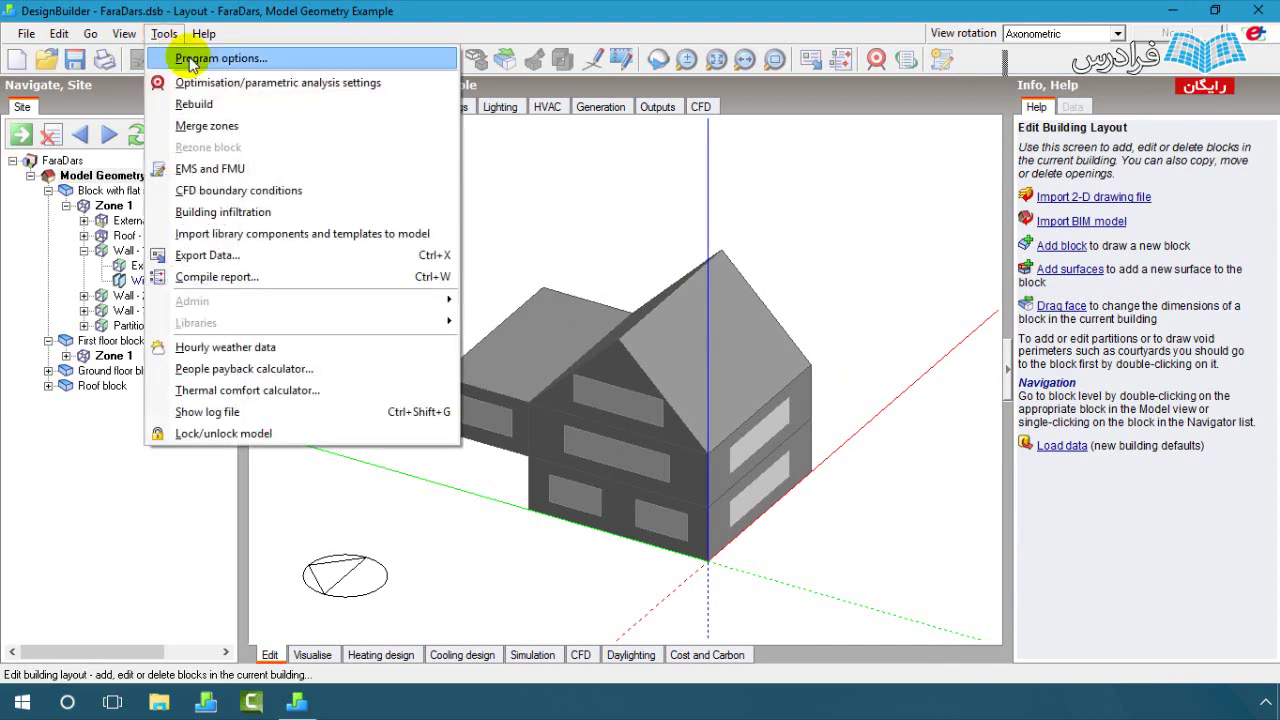
pyautogui.click(287, 62)
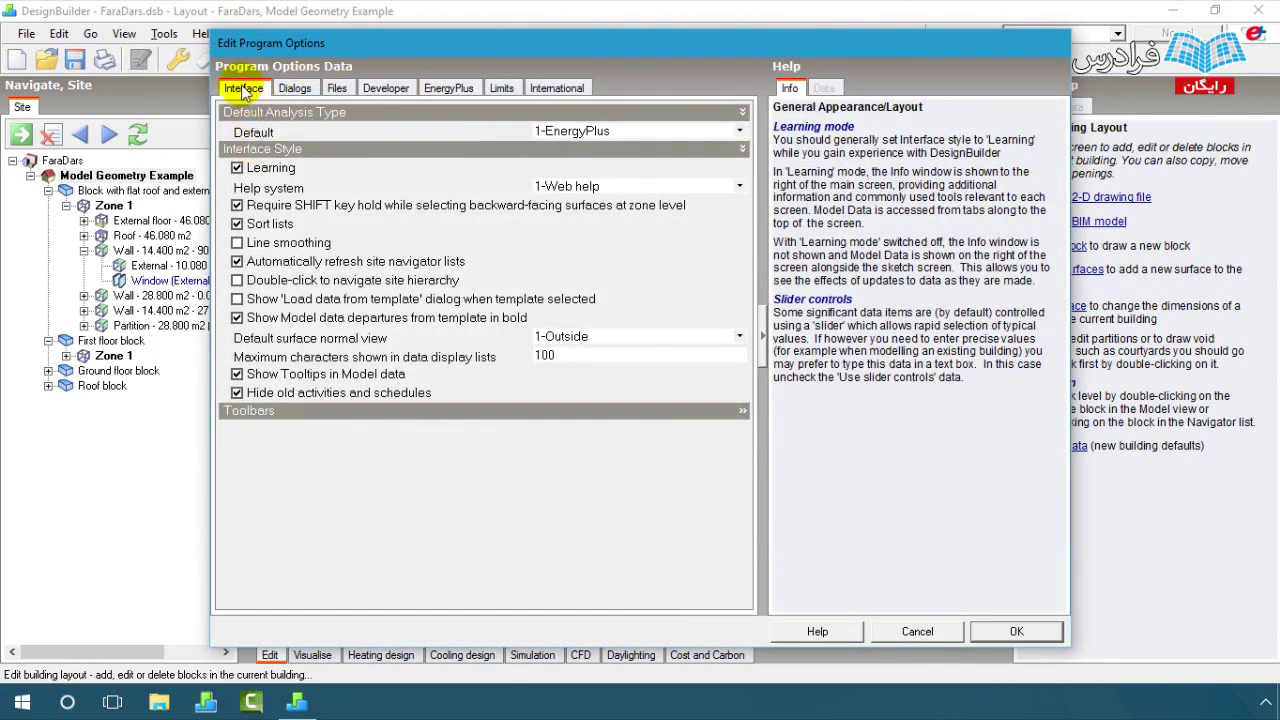
pyautogui.click(238, 170)
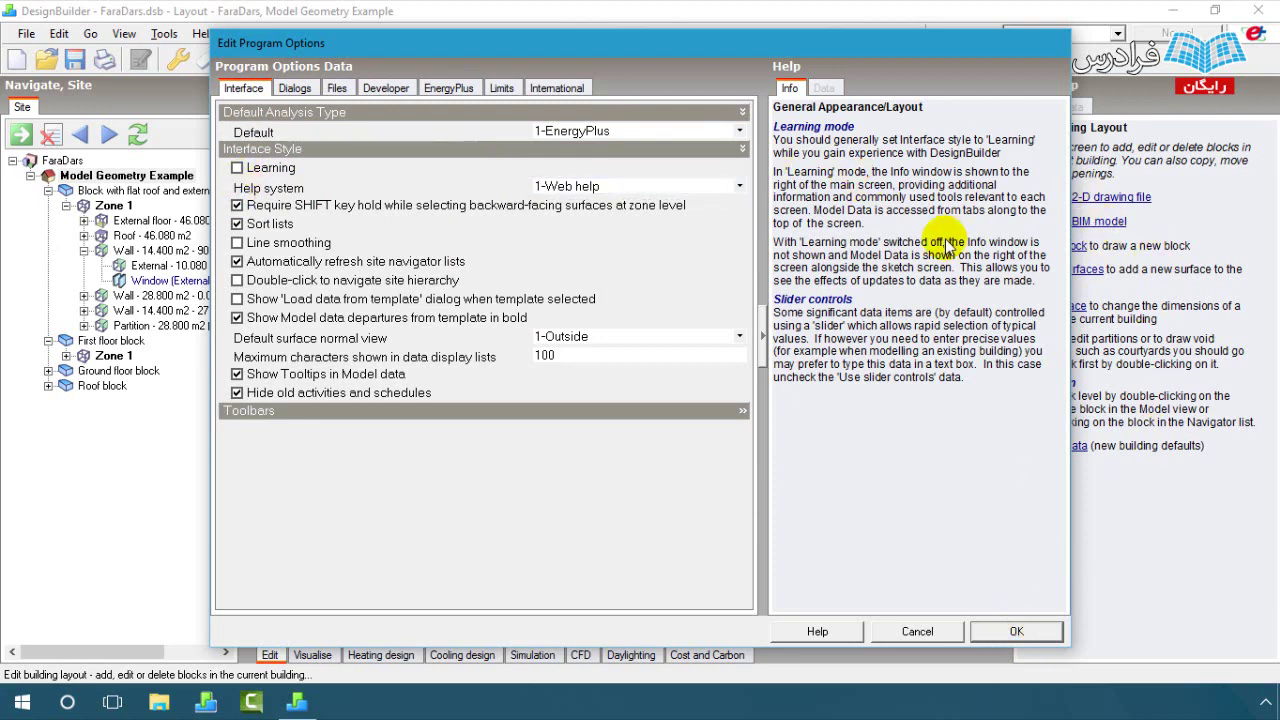
pyautogui.click(918, 628)
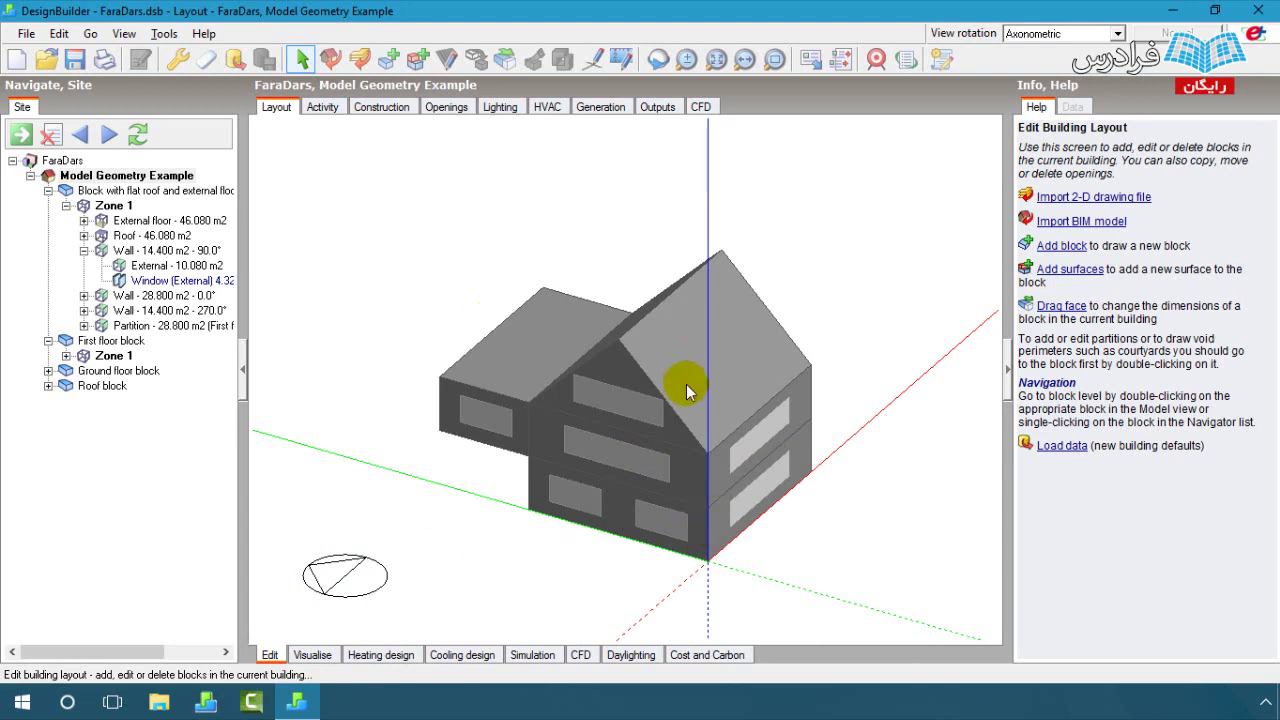
# - Render the house in Visualise and orbit it to a lower frontal view
pyautogui.click(331, 655)
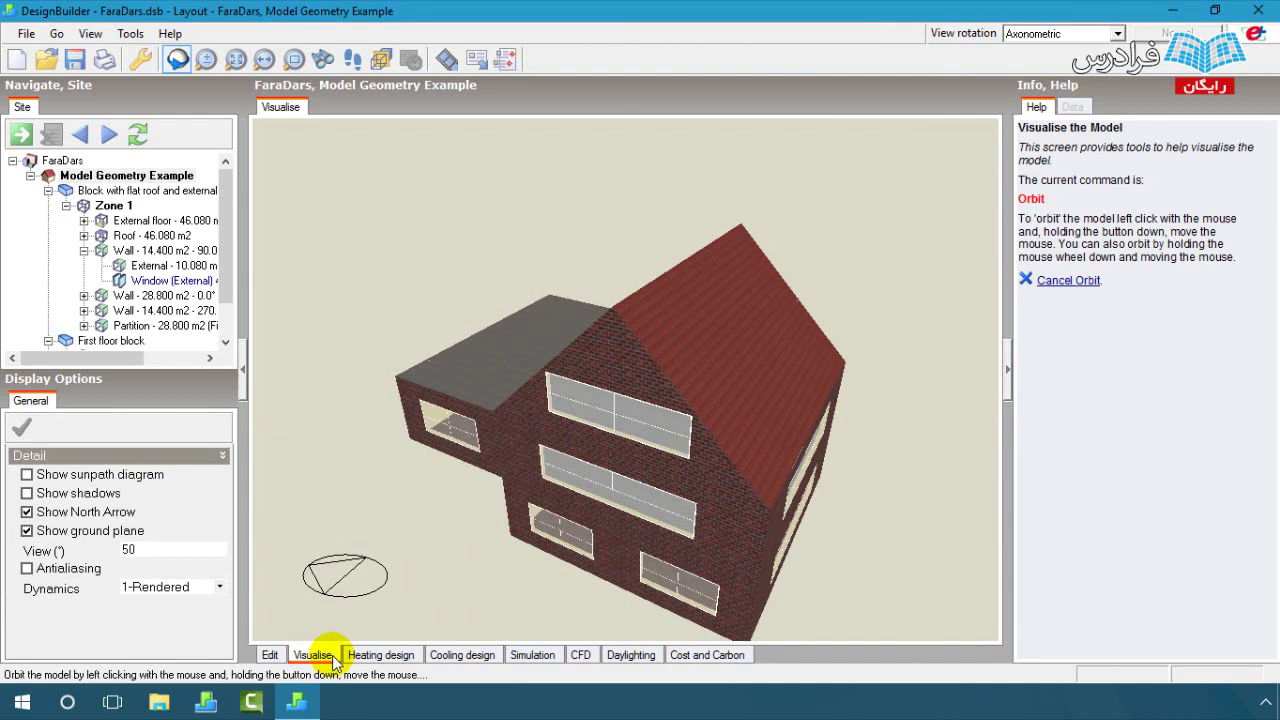
pyautogui.moveTo(463, 512)
pyautogui.mouseDown()
pyautogui.moveTo(509, 406)
pyautogui.moveTo(478, 428)
pyautogui.moveTo(340, 431)
pyautogui.moveTo(723, 420)
pyautogui.moveTo(727, 313)
pyautogui.moveTo(674, 397)
pyautogui.moveTo(321, 419)
pyautogui.moveTo(574, 431)
pyautogui.moveTo(569, 446)
pyautogui.moveTo(451, 460)
pyautogui.moveTo(400, 429)
pyautogui.moveTo(371, 443)
pyautogui.moveTo(386, 471)
pyautogui.moveTo(522, 486)
pyautogui.moveTo(510, 476)
pyautogui.mouseUp()
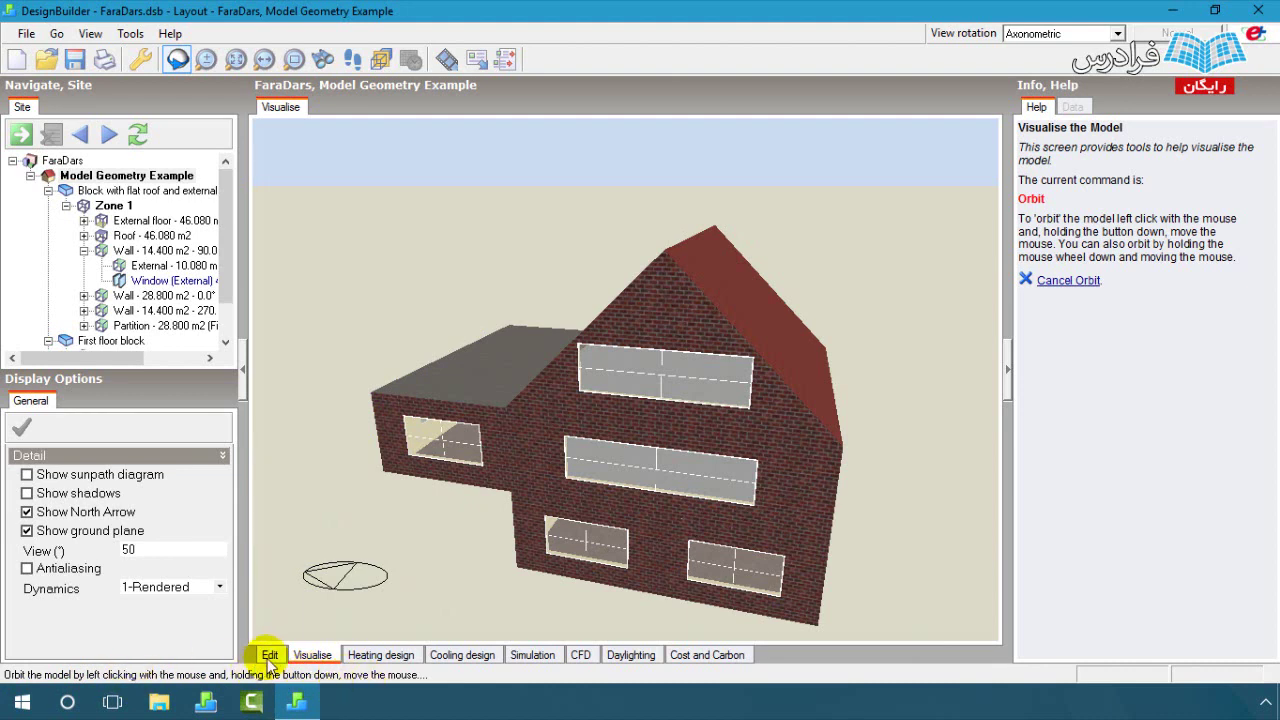
# - Return to the editable building model and display its Activity data
pyautogui.click(269, 655)
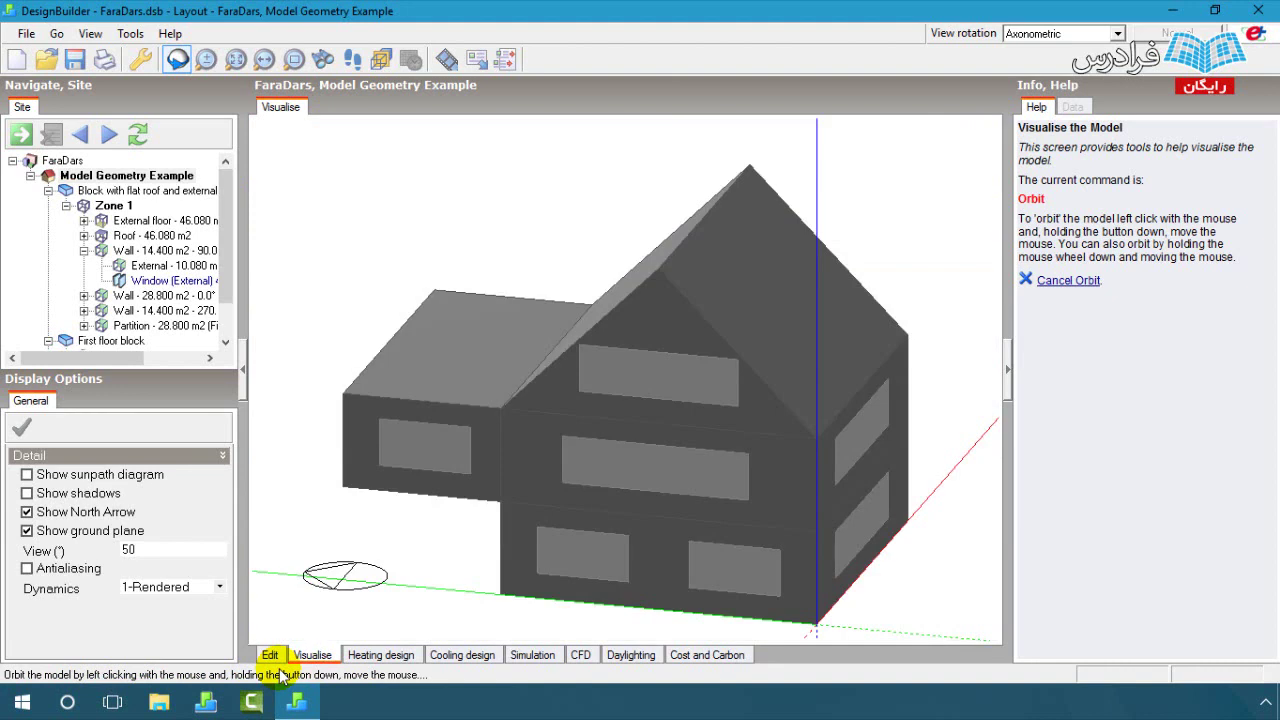
pyautogui.click(272, 652)
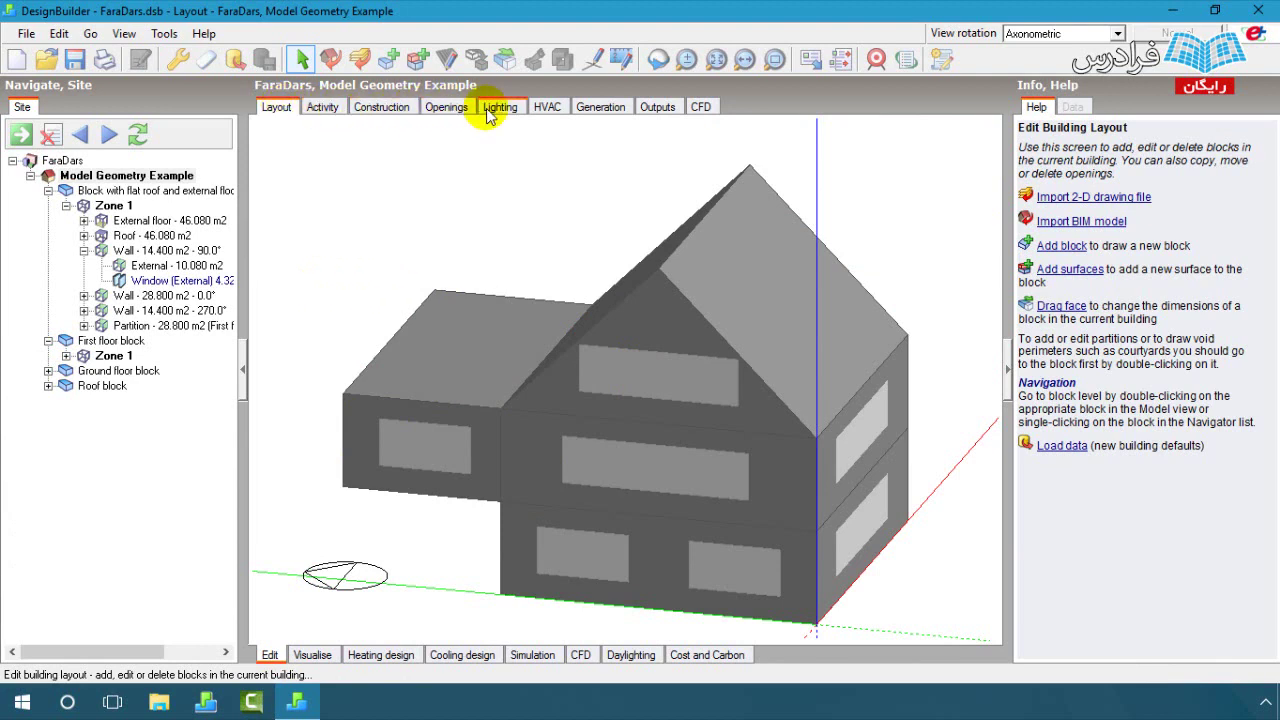
pyautogui.click(324, 108)
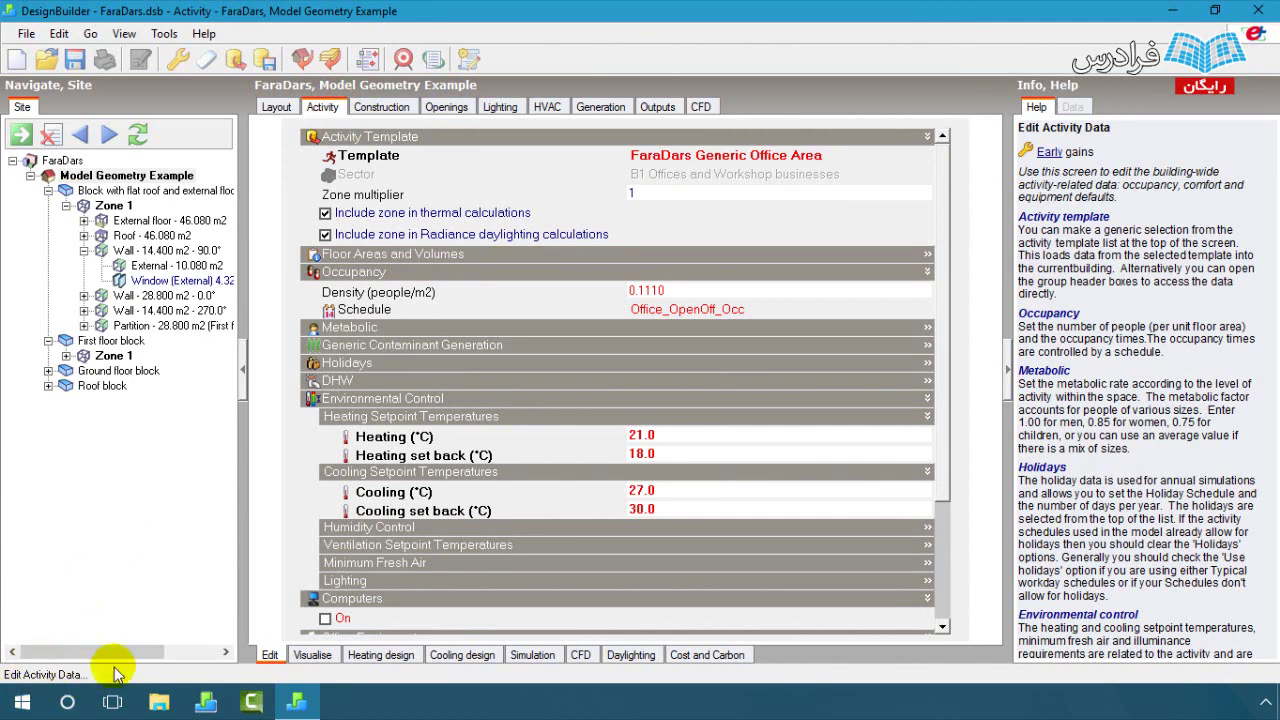
# - Return to Layout, zoom out and orbit the grey house slightly, swinging the compass
pyautogui.click(276, 107)
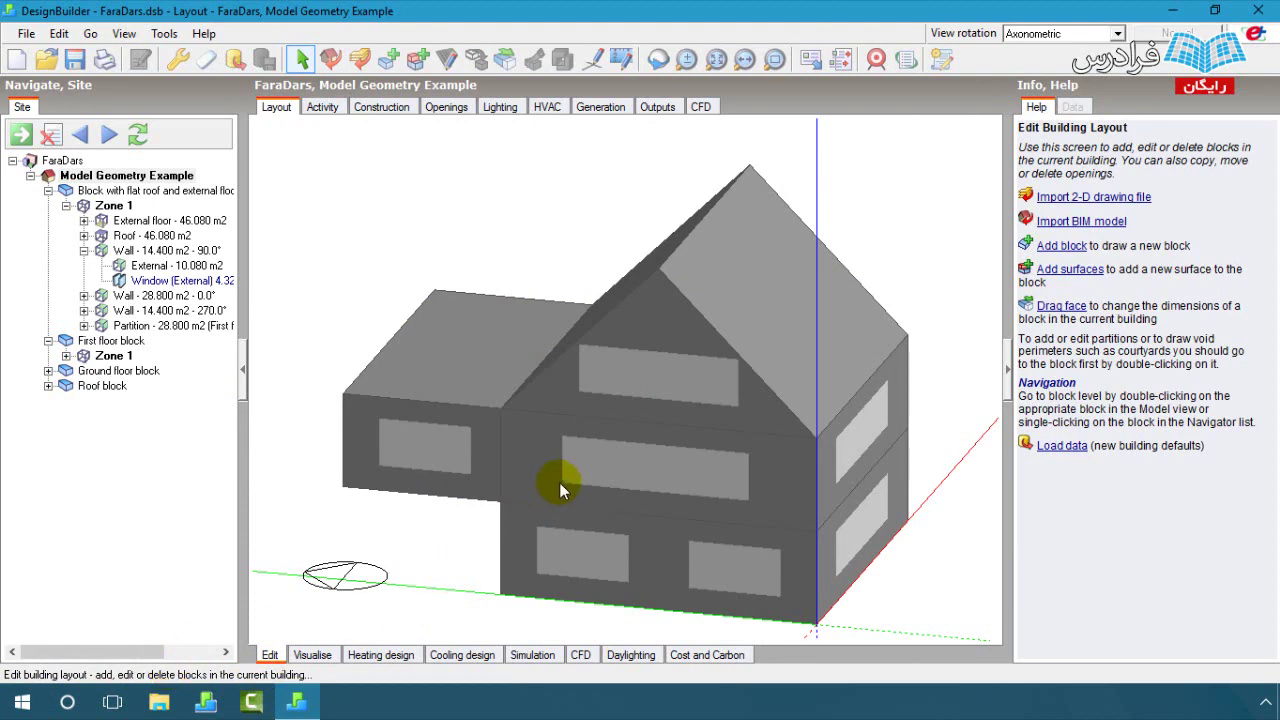
pyautogui.scroll(-2, 611, 443)
pyautogui.scroll(-1, 611, 443)
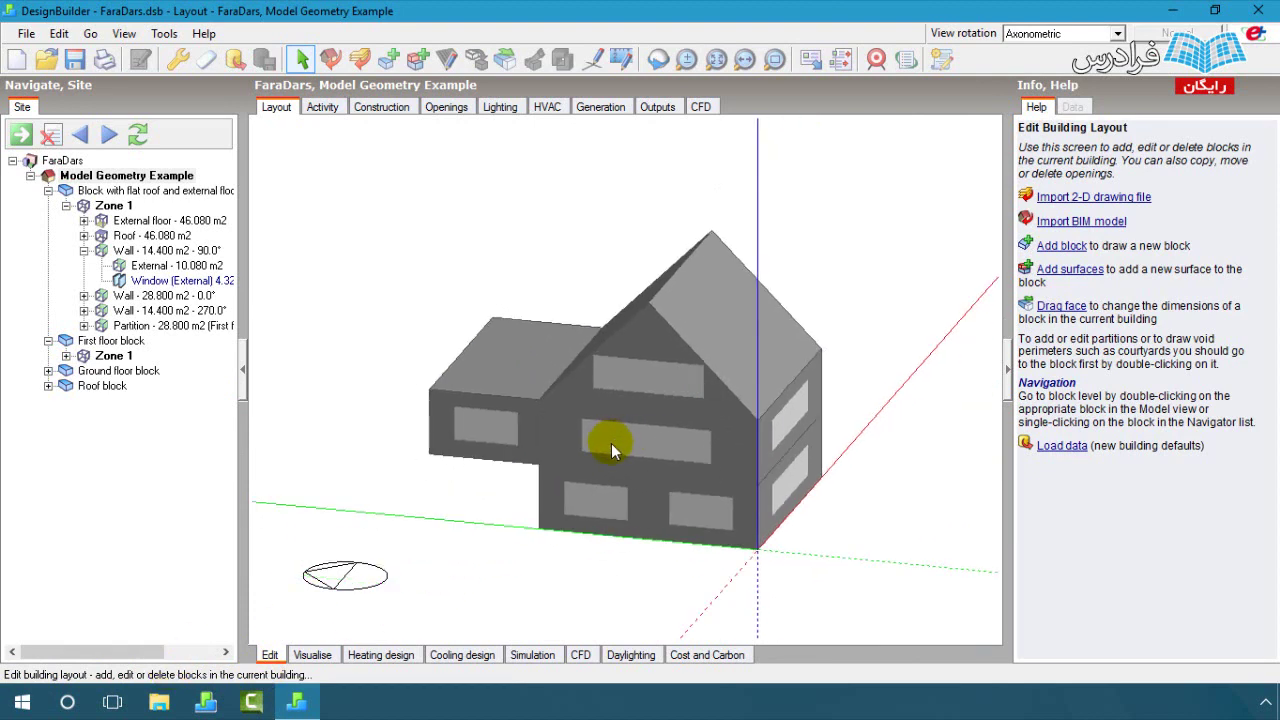
pyautogui.scroll(-1, 611, 443)
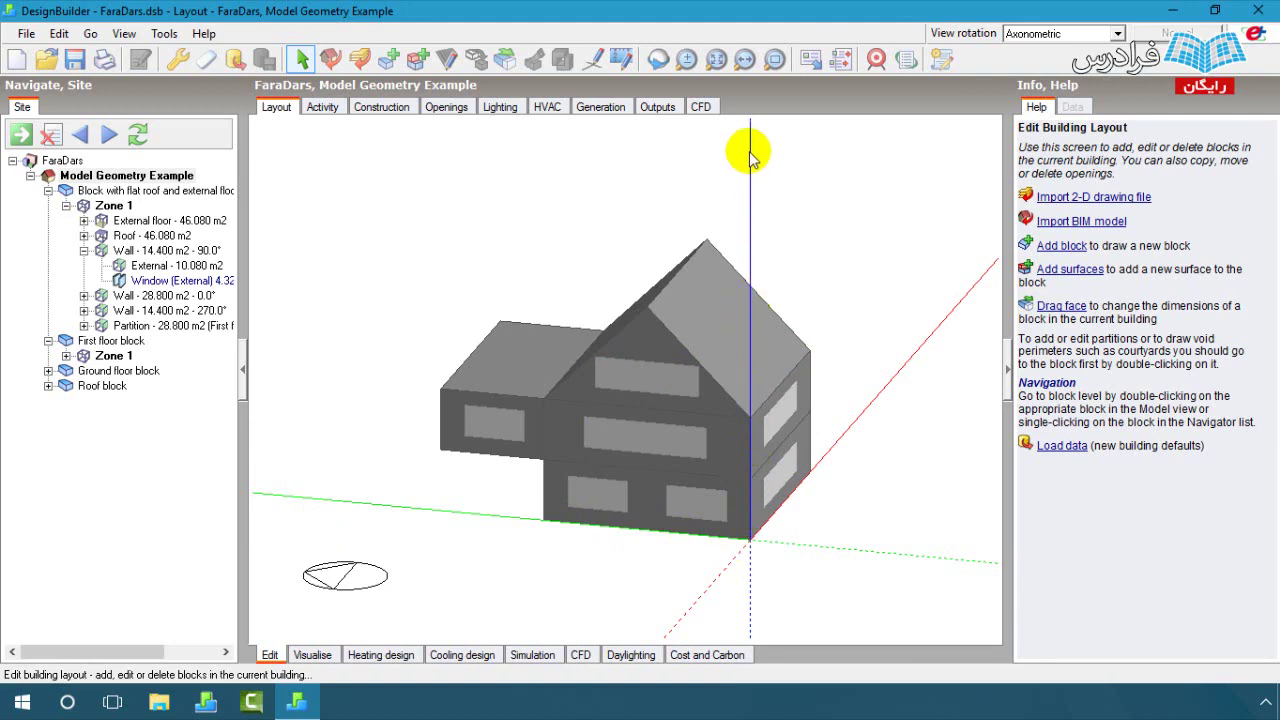
pyautogui.moveTo(750, 158); pyautogui.dragTo(748, 180, button='middle')
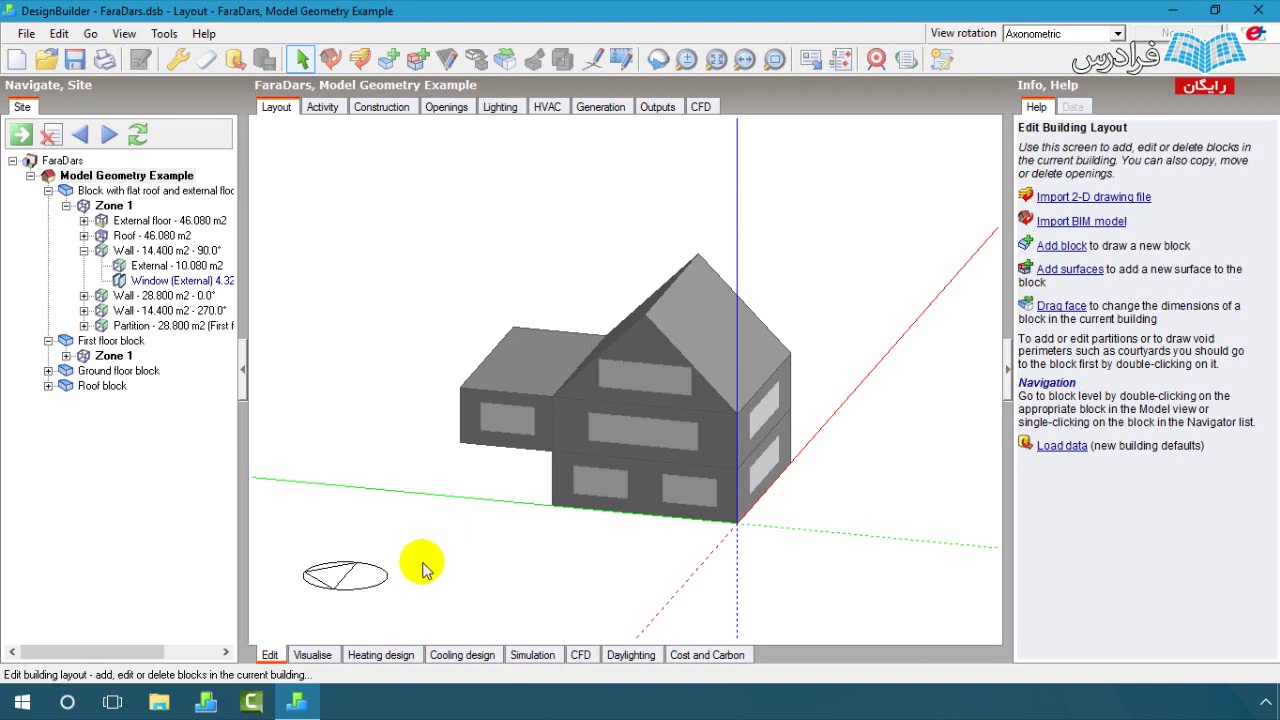
pyautogui.moveTo(420, 555)
pyautogui.mouseDown(button='middle')
pyautogui.moveTo(406, 535)
pyautogui.moveTo(377, 563)
pyautogui.mouseUp(button='middle')
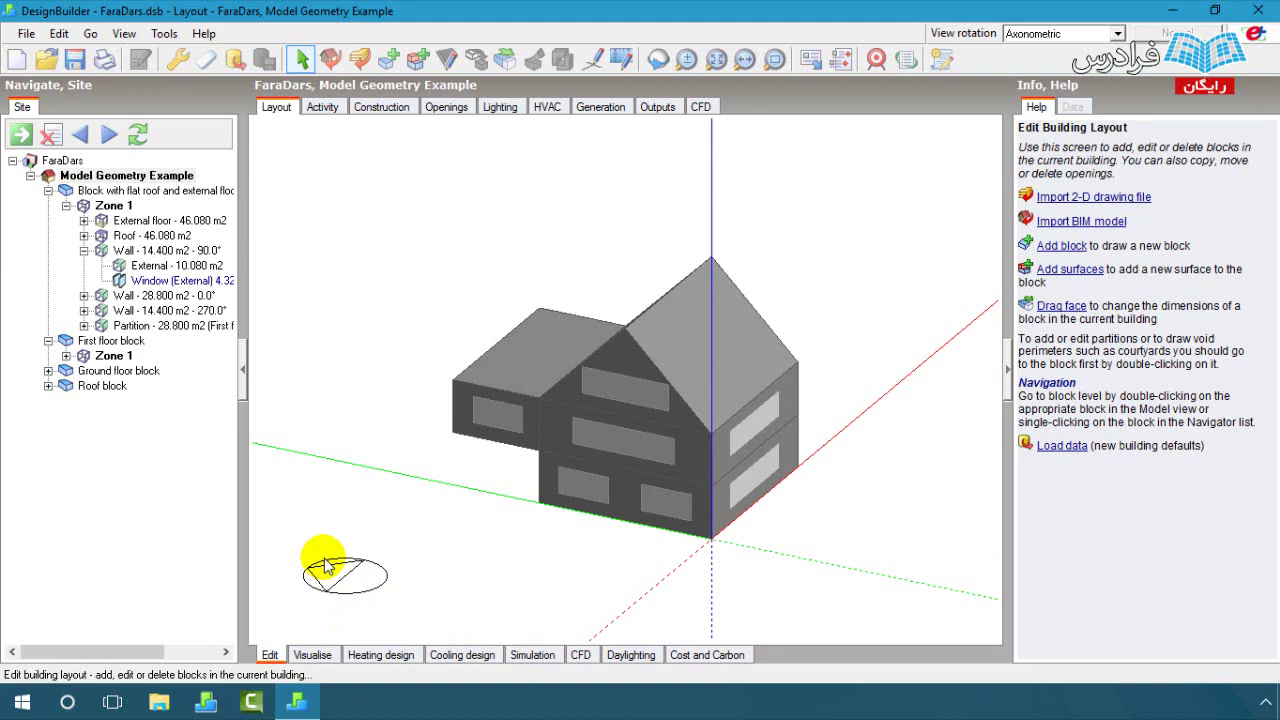
pyautogui.moveTo(326, 560)
pyautogui.mouseDown()
pyautogui.moveTo(321, 588)
pyautogui.moveTo(313, 560)
pyautogui.moveTo(377, 586)
pyautogui.moveTo(311, 572)
pyautogui.mouseUp()
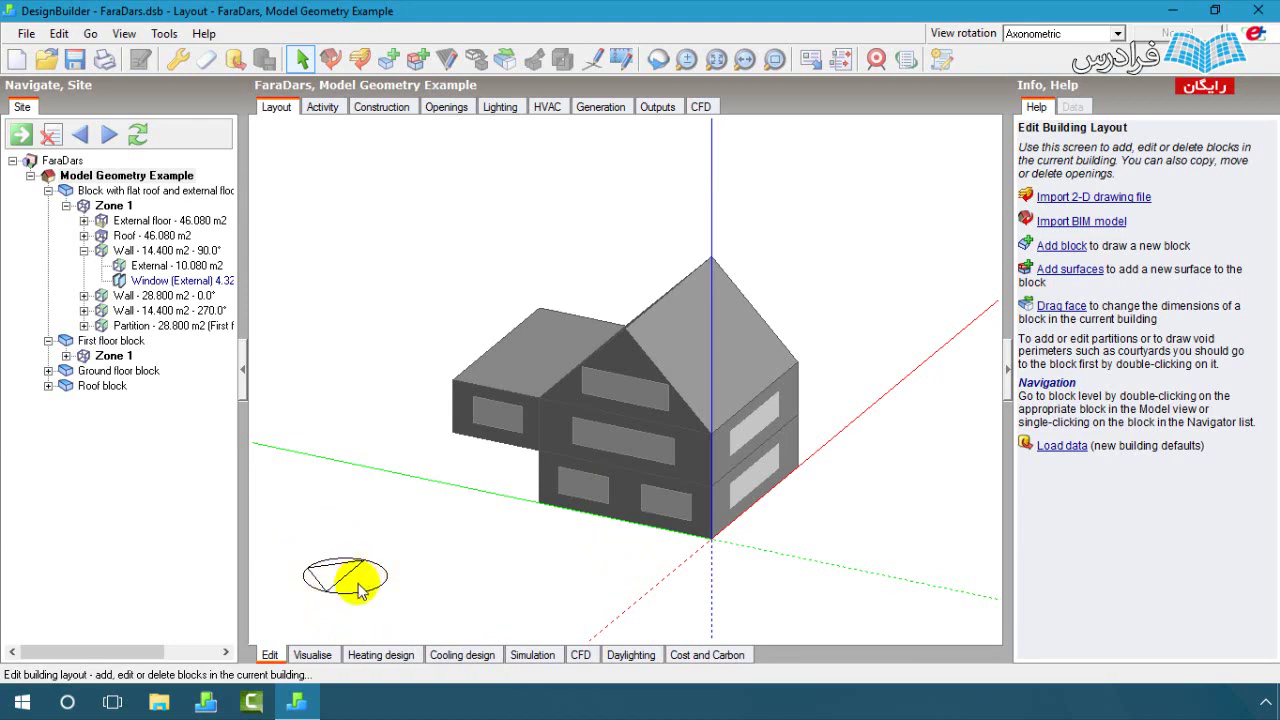
# - Set the FaraDars site orientation to 45° in Site Details and view the layout
pyautogui.click(62, 160)
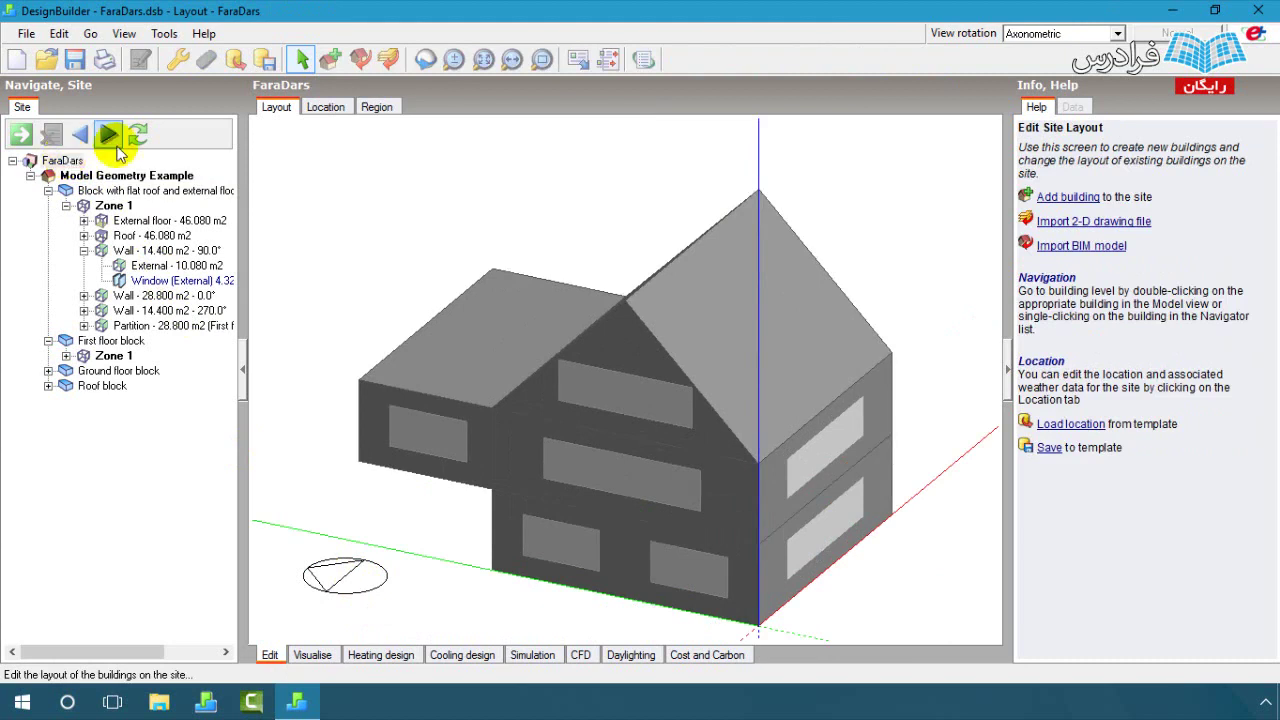
pyautogui.click(326, 107)
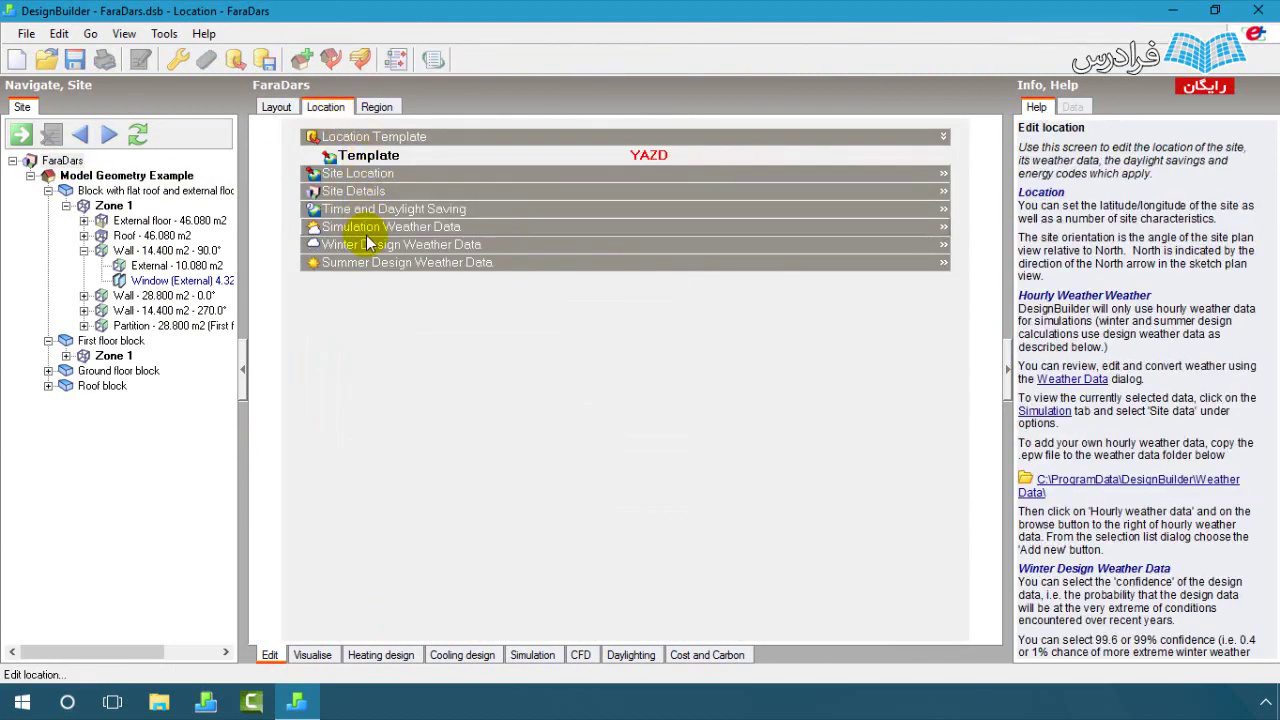
pyautogui.click(379, 191)
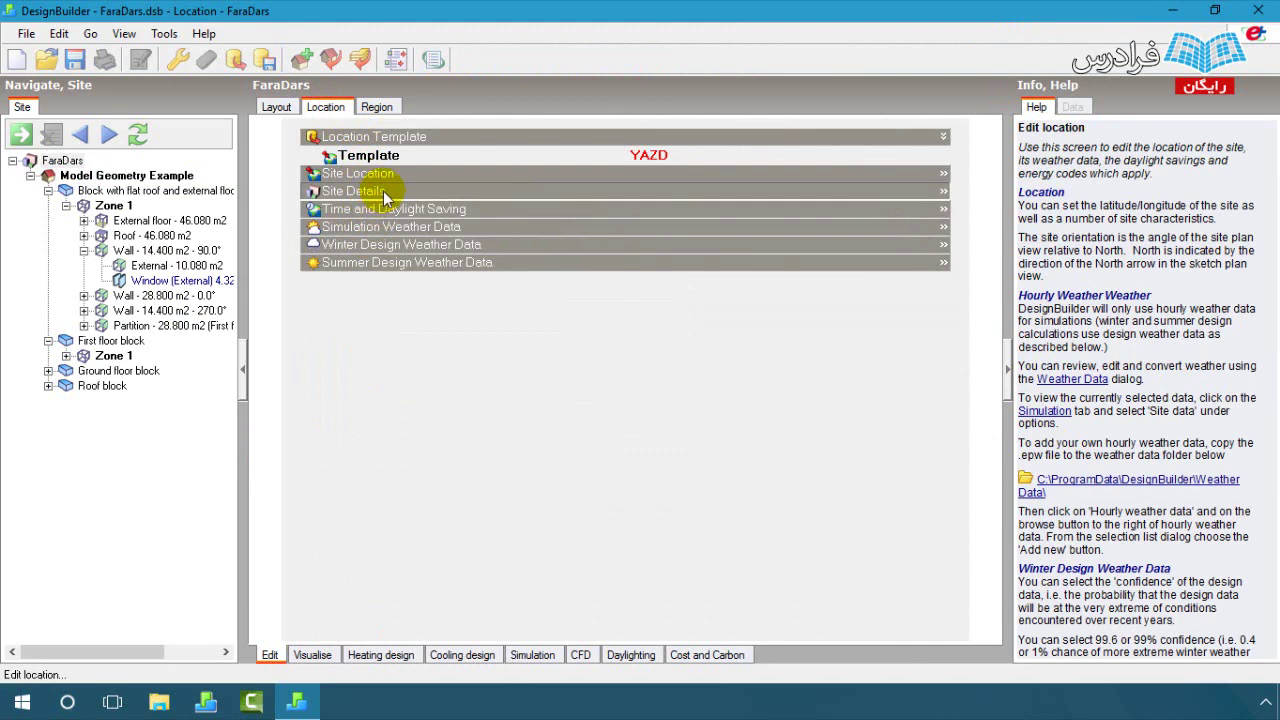
pyautogui.click(355, 248)
pyautogui.click(636, 249)
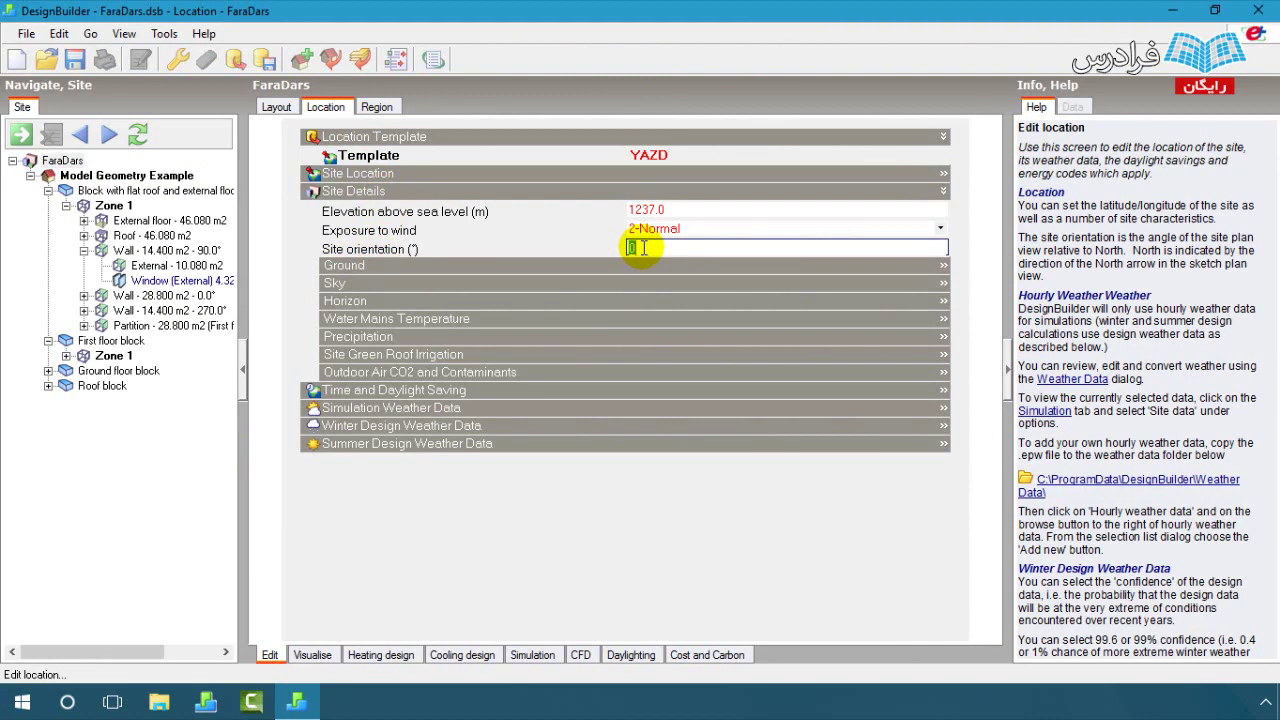
pyautogui.write('45')
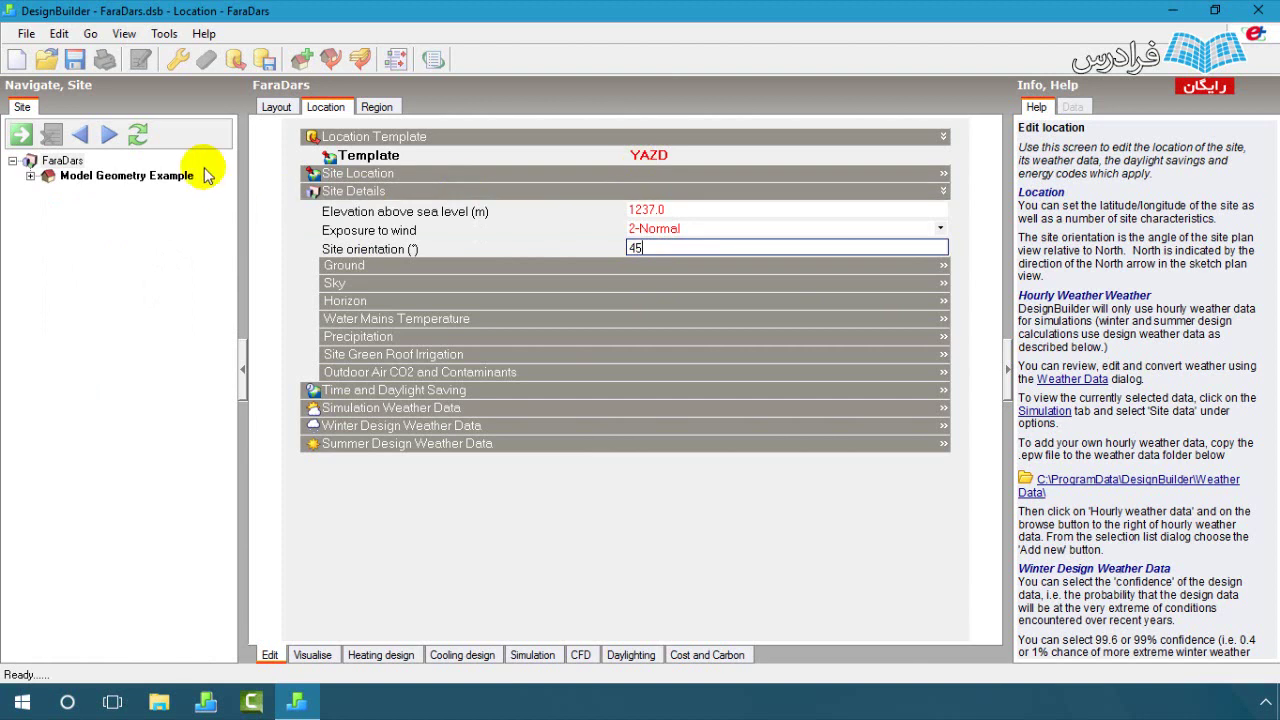
pyautogui.click(276, 108)
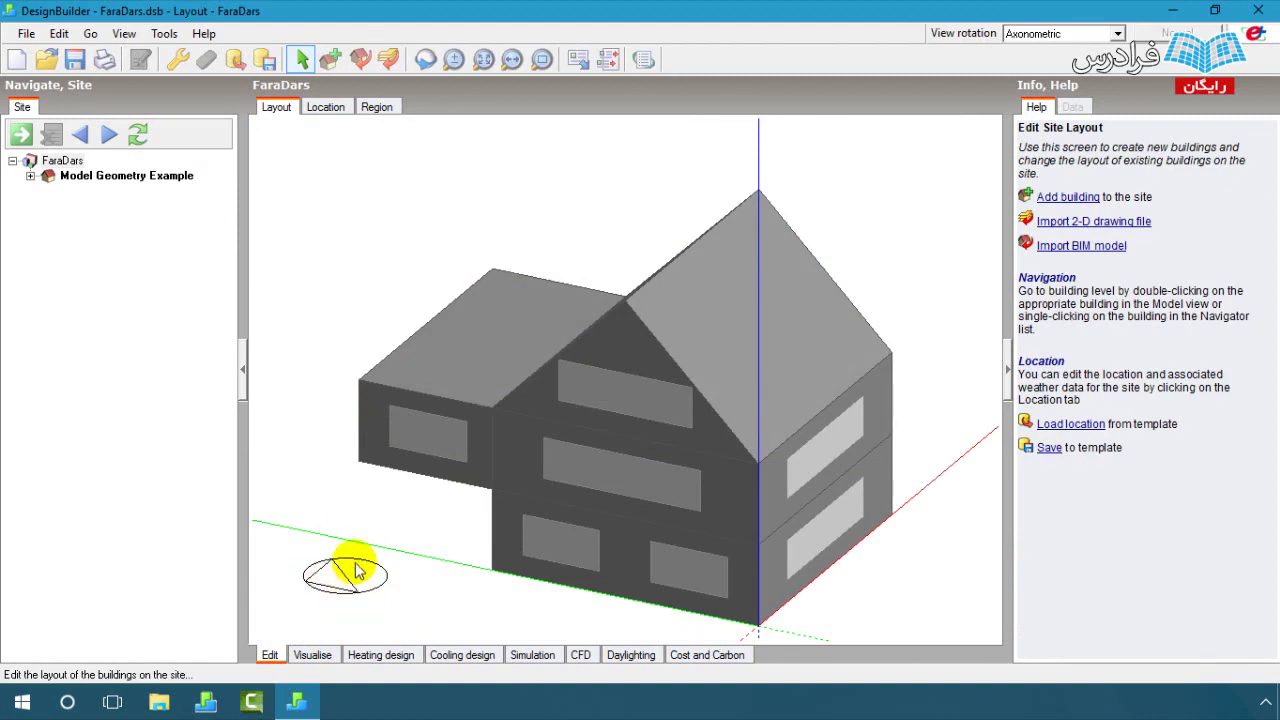
# - Reset the site orientation to 0° and return to the layout view
pyautogui.click(315, 110)
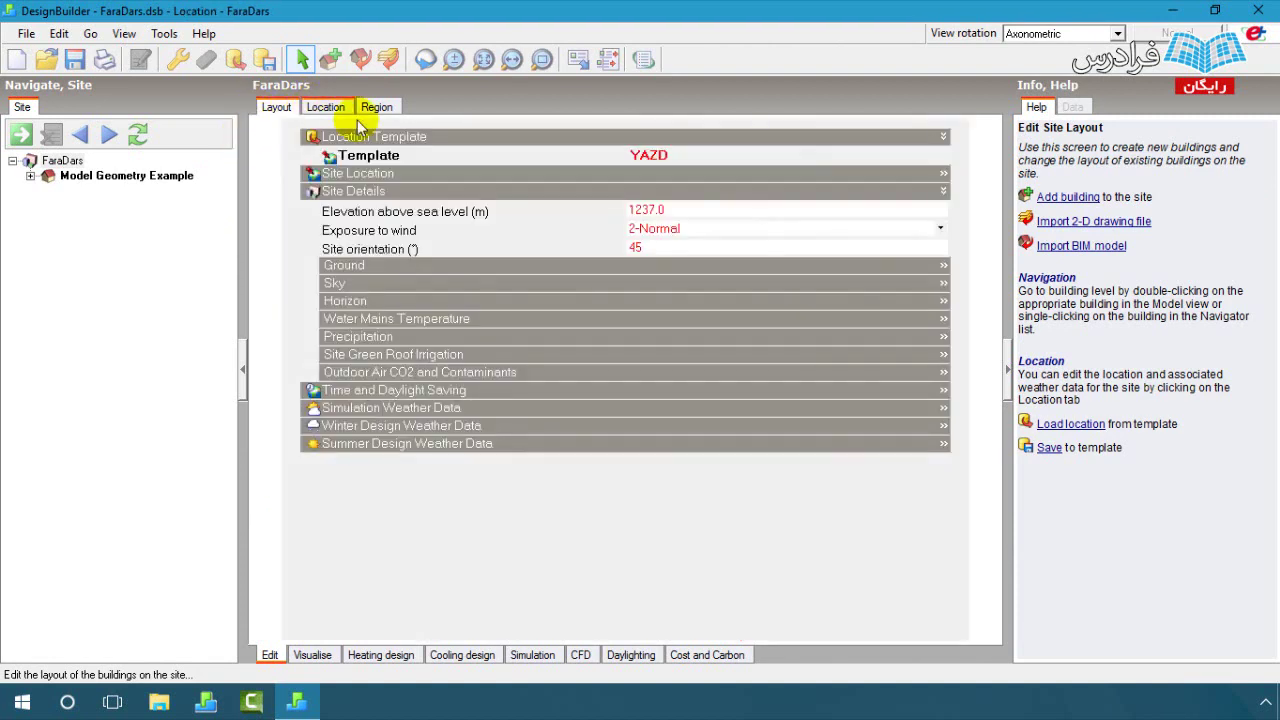
pyautogui.click(645, 249)
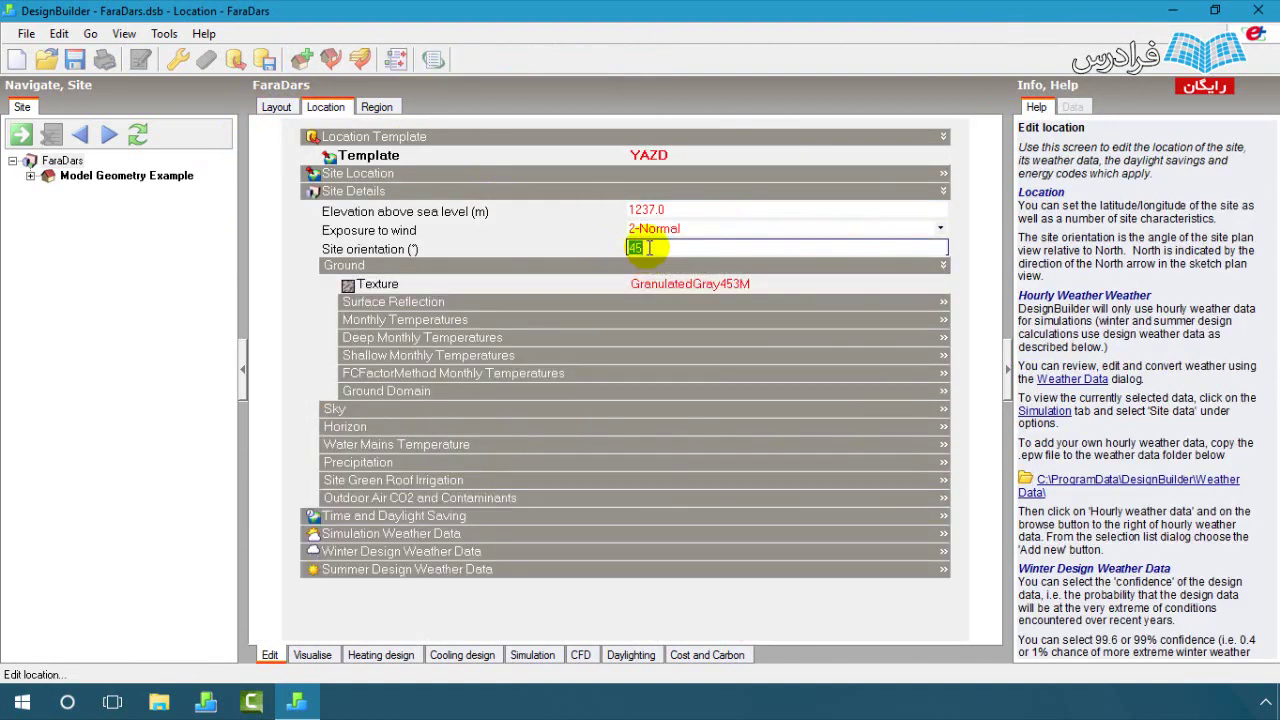
pyautogui.write('0')
pyautogui.press('Return')
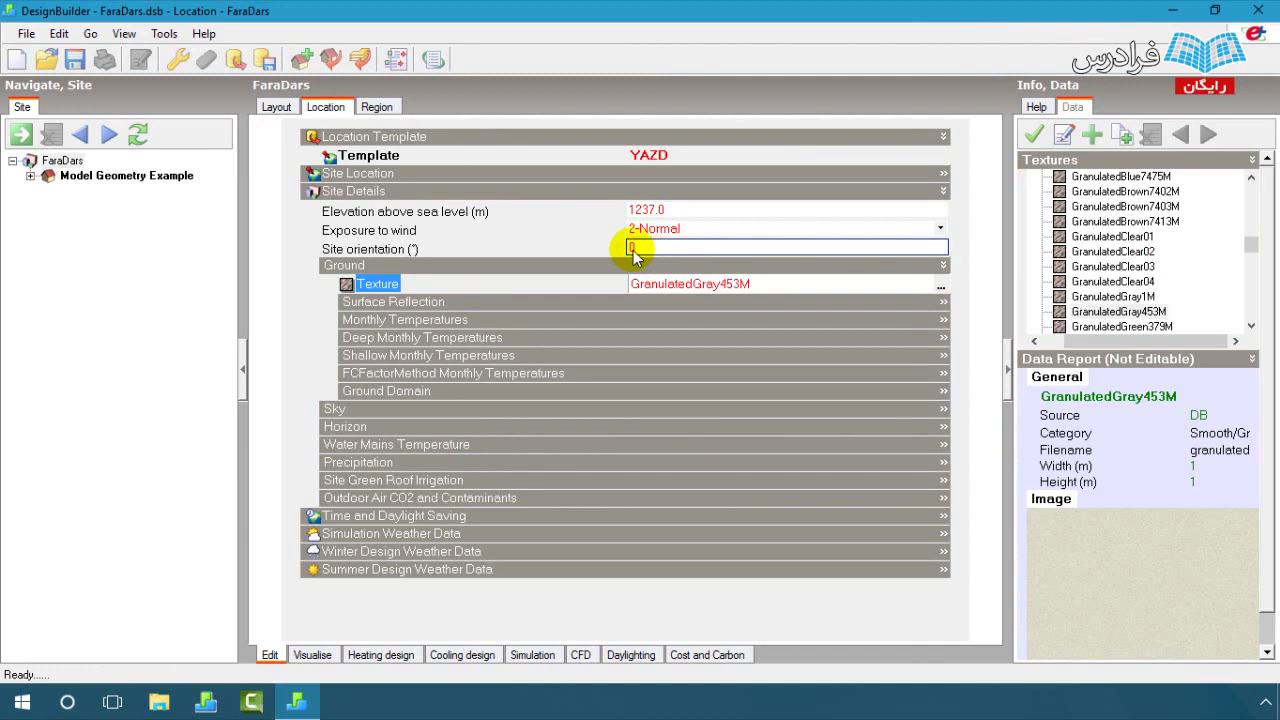
pyautogui.click(276, 107)
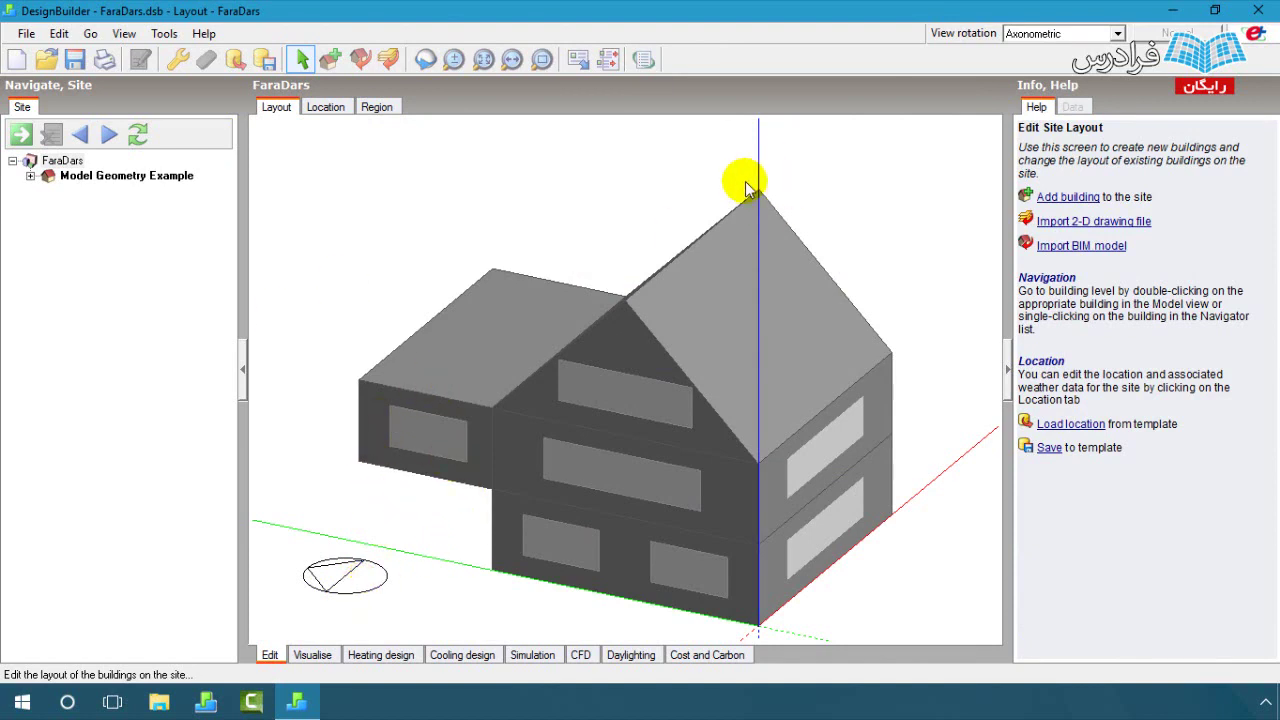
# - Switch the model view to Plan, then to the Left elevation
pyautogui.scroll(-1, 568, 290)
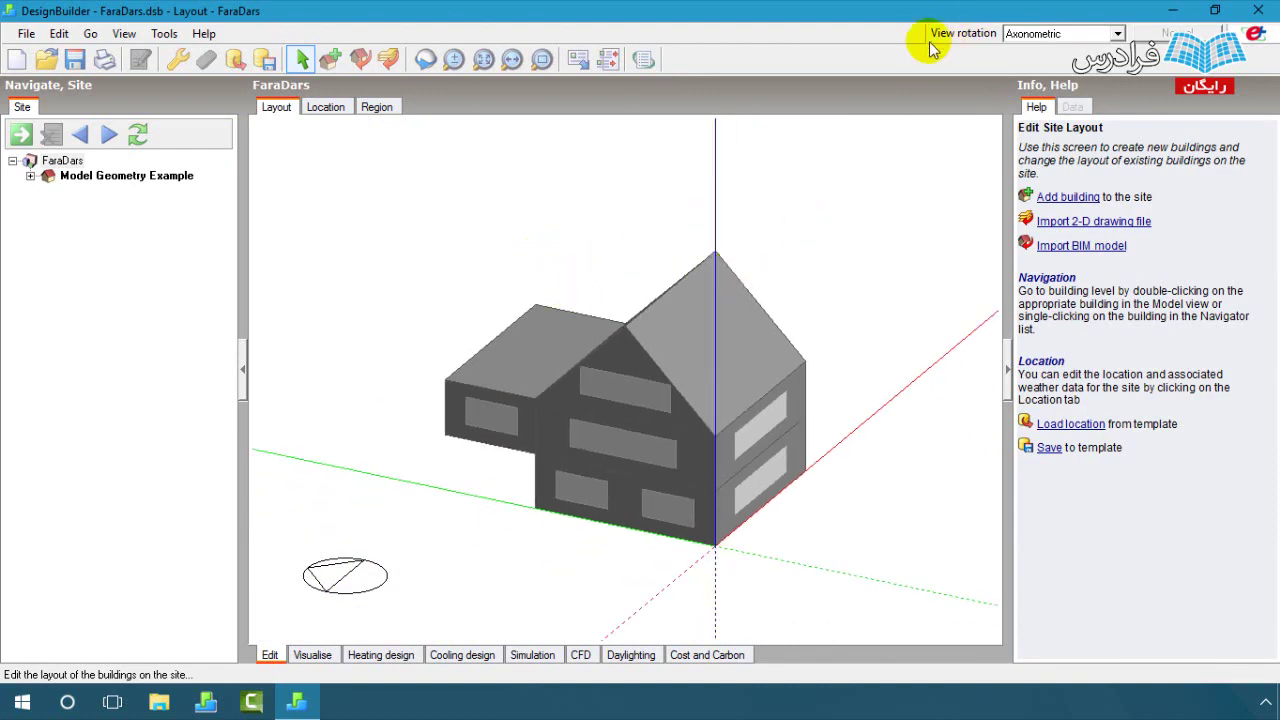
pyautogui.click(1117, 33)
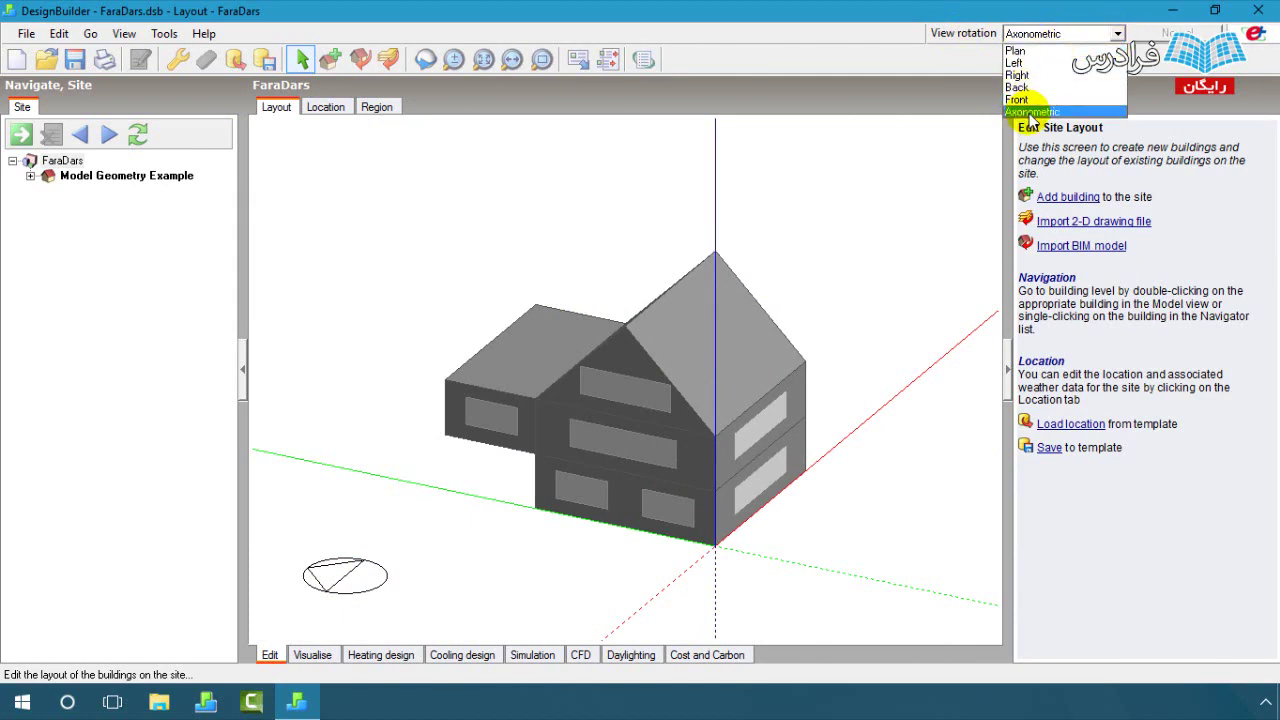
pyautogui.click(1030, 52)
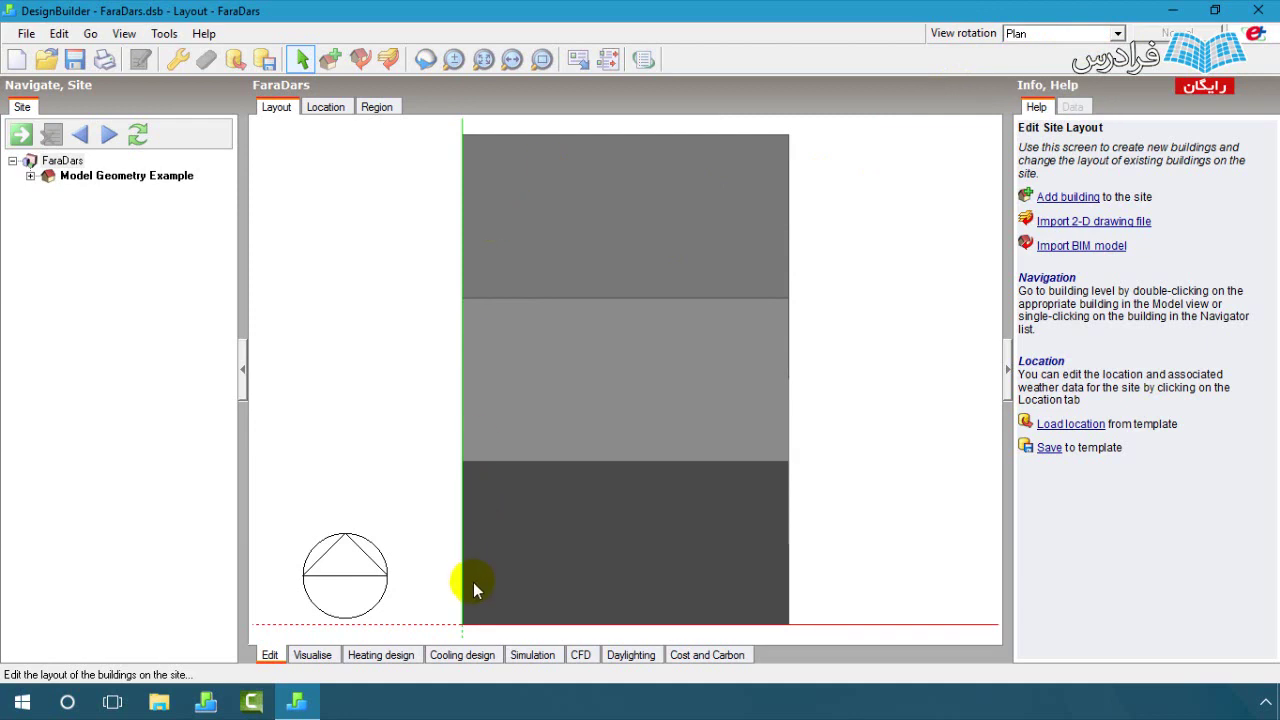
pyautogui.click(1118, 34)
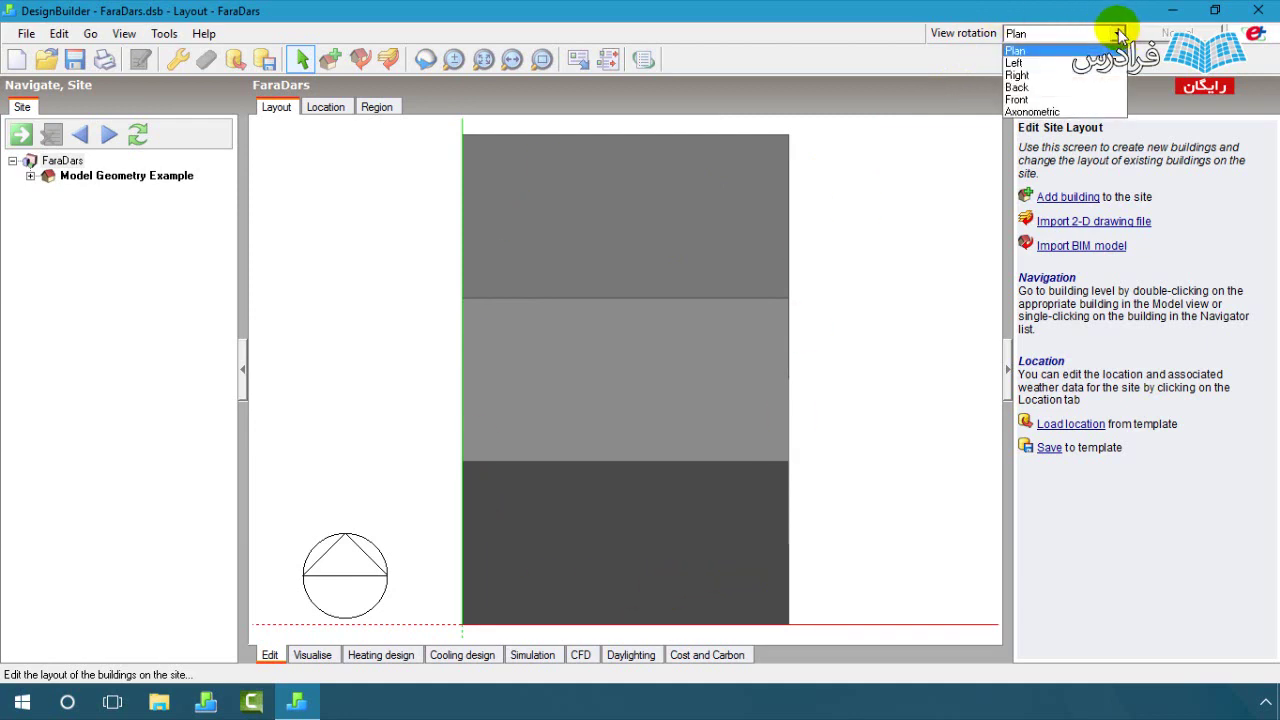
pyautogui.click(1045, 63)
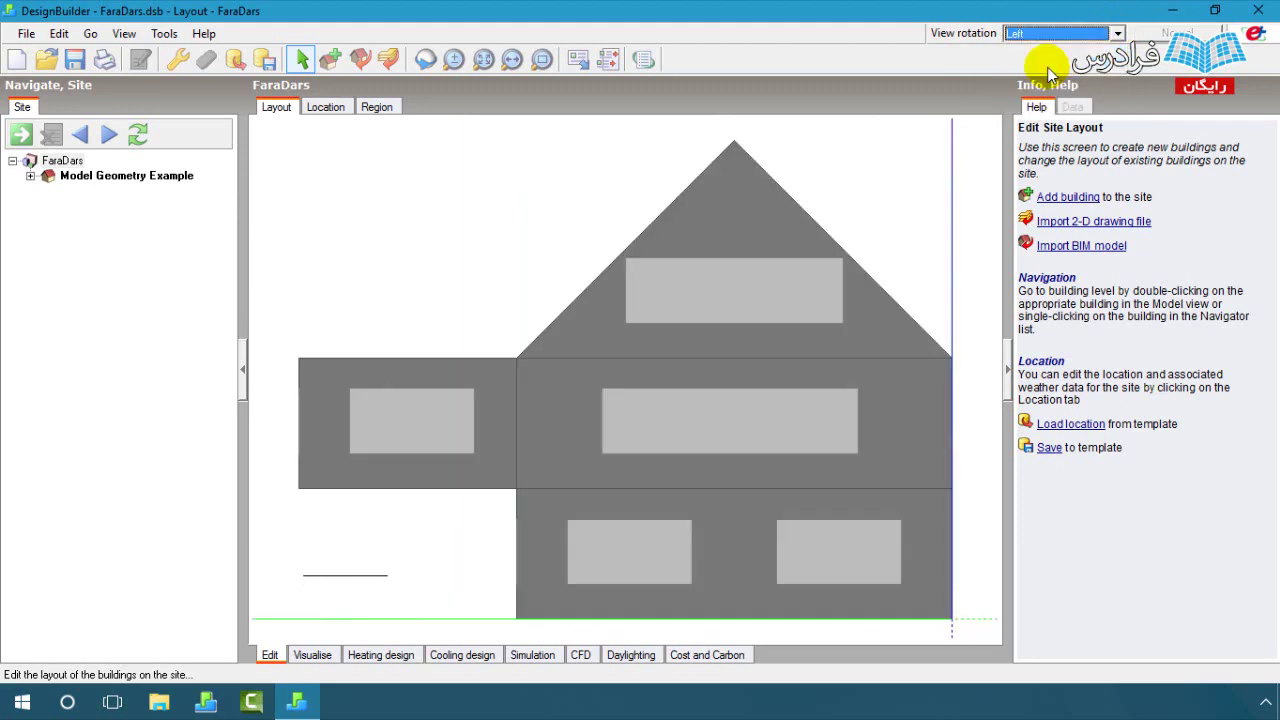
pyautogui.click(954, 91)
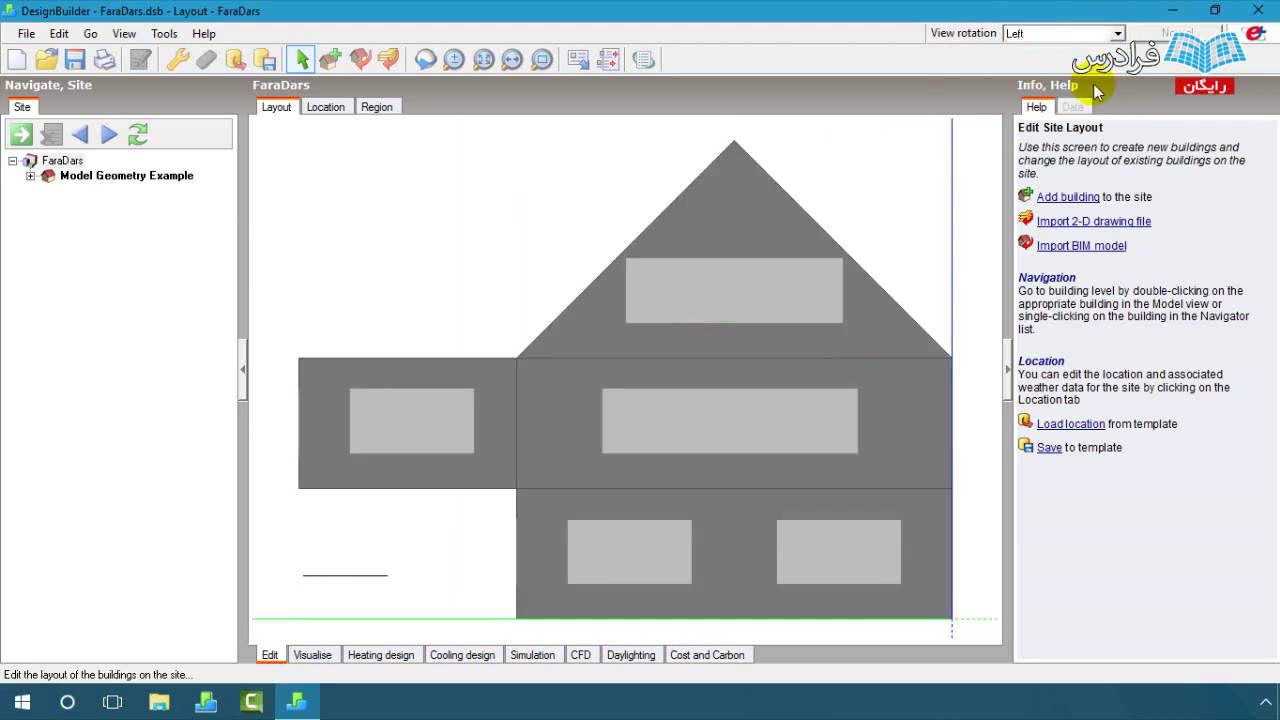
# - Switch to Axonometric view and slightly rotate and zoom the house
pyautogui.click(1119, 36)
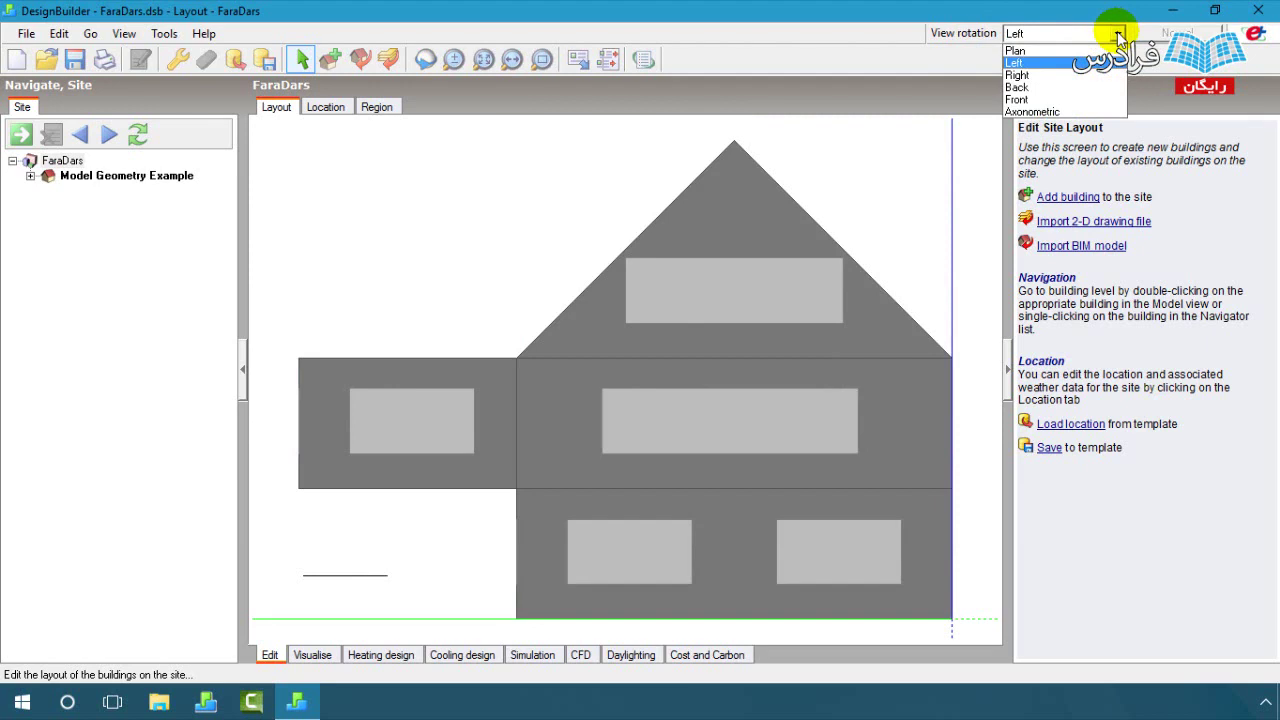
pyautogui.click(1032, 111)
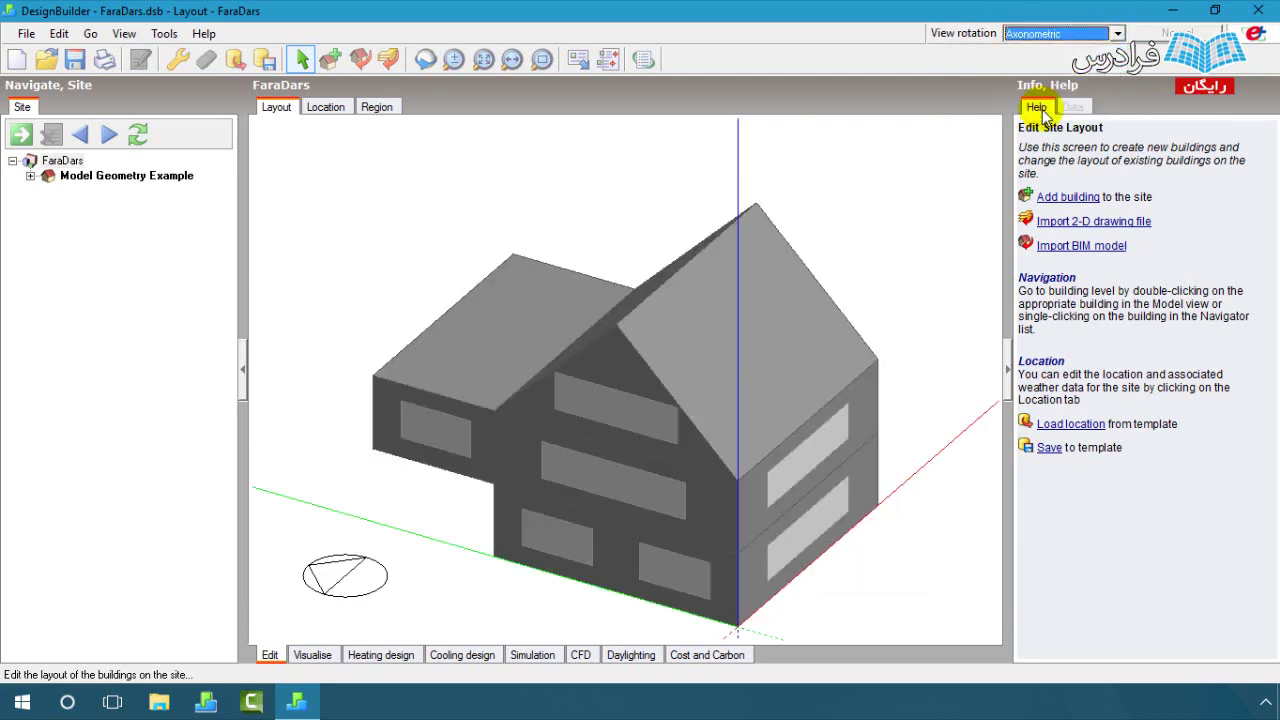
pyautogui.moveTo(779, 297); pyautogui.dragTo(793, 263, button='middle')
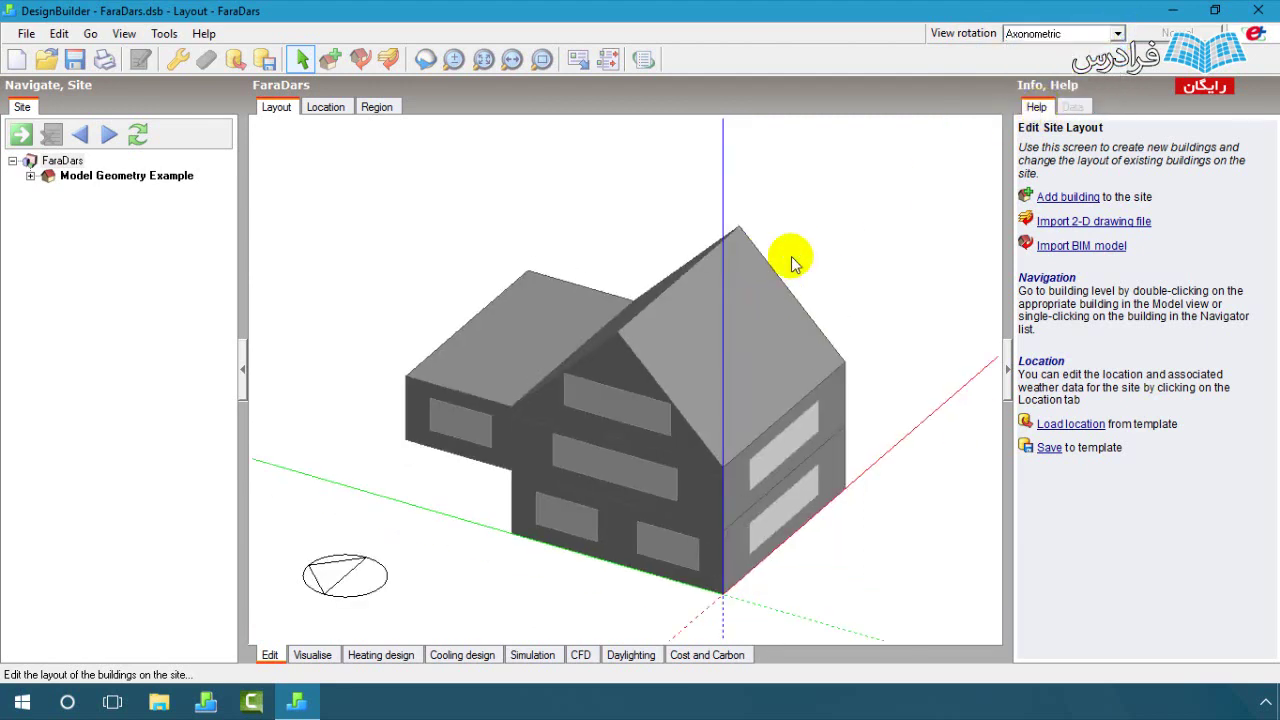
pyautogui.scroll(-2, 791, 263)
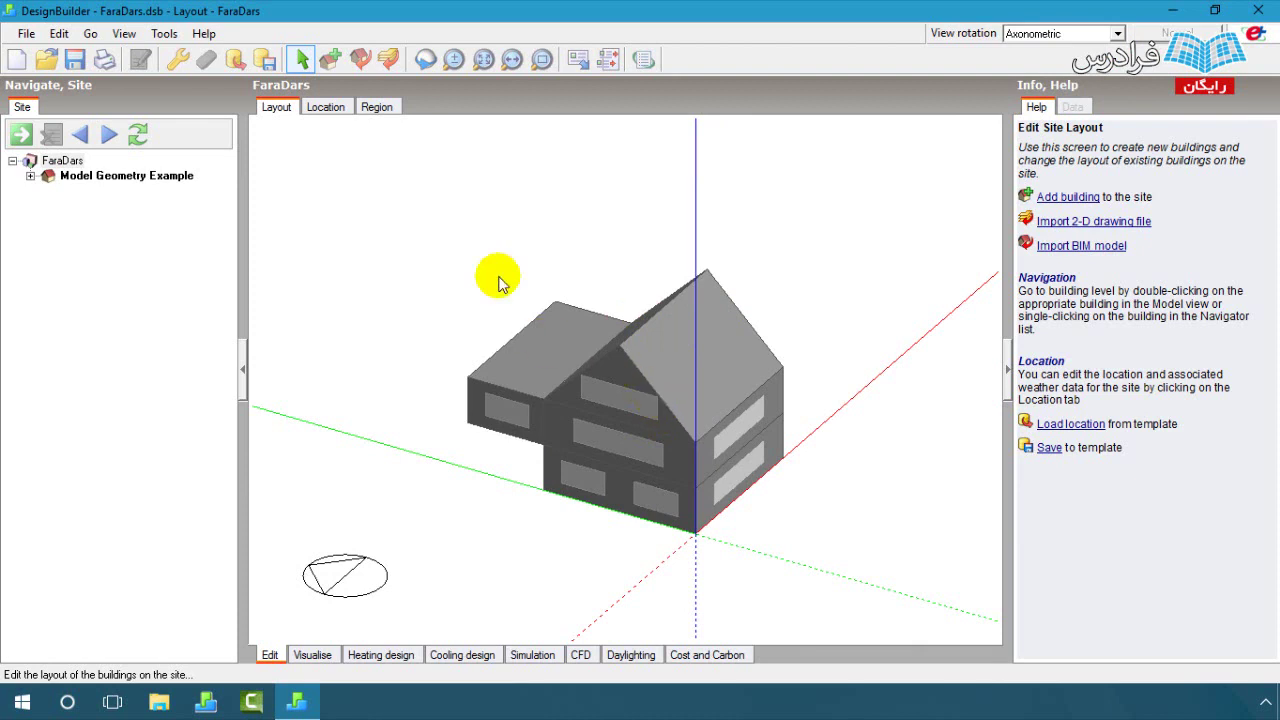
# - Turn on Dynamic orbit and rotate the house to reveal more of its right side
pyautogui.click(425, 60)
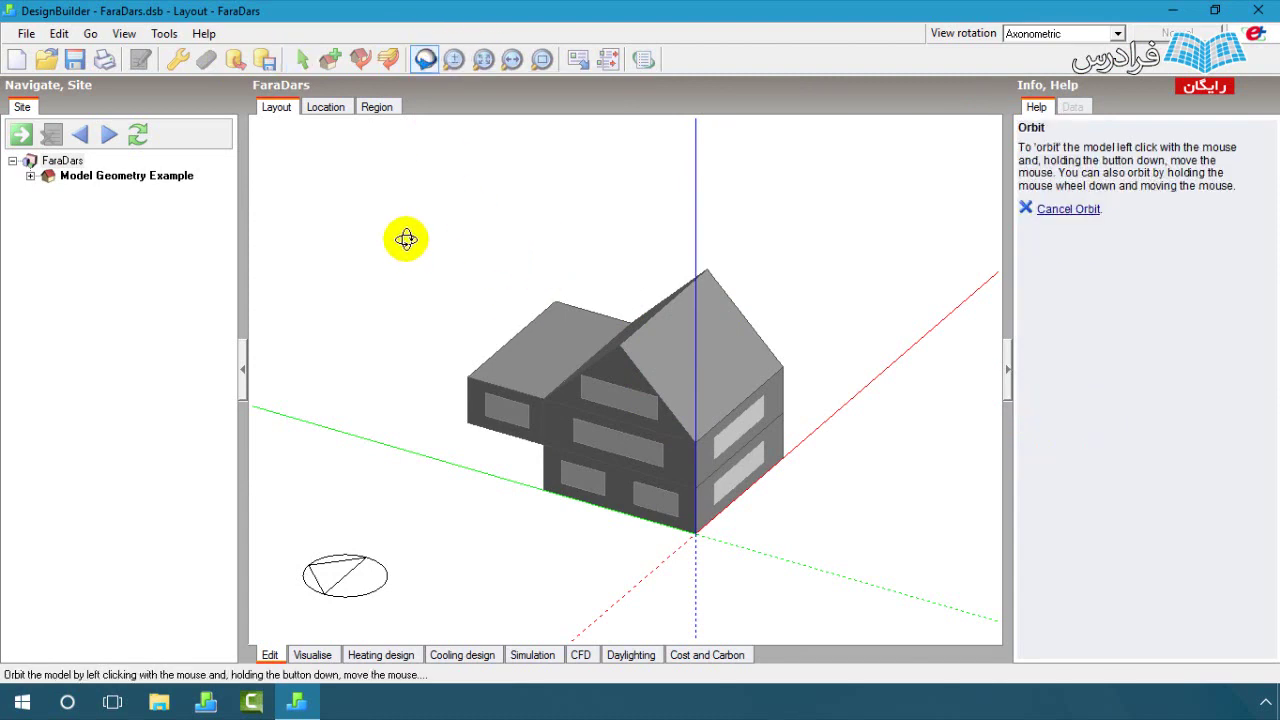
pyautogui.moveTo(430, 287)
pyautogui.mouseDown()
pyautogui.moveTo(423, 254)
pyautogui.moveTo(443, 343)
pyautogui.moveTo(594, 449)
pyautogui.moveTo(657, 380)
pyautogui.moveTo(657, 231)
pyautogui.moveTo(534, 194)
pyautogui.moveTo(414, 254)
pyautogui.moveTo(394, 410)
pyautogui.moveTo(466, 220)
pyautogui.moveTo(534, 149)
pyautogui.moveTo(700, 191)
pyautogui.moveTo(710, 378)
pyautogui.moveTo(571, 377)
pyautogui.moveTo(509, 217)
pyautogui.moveTo(466, 160)
pyautogui.mouseUp()
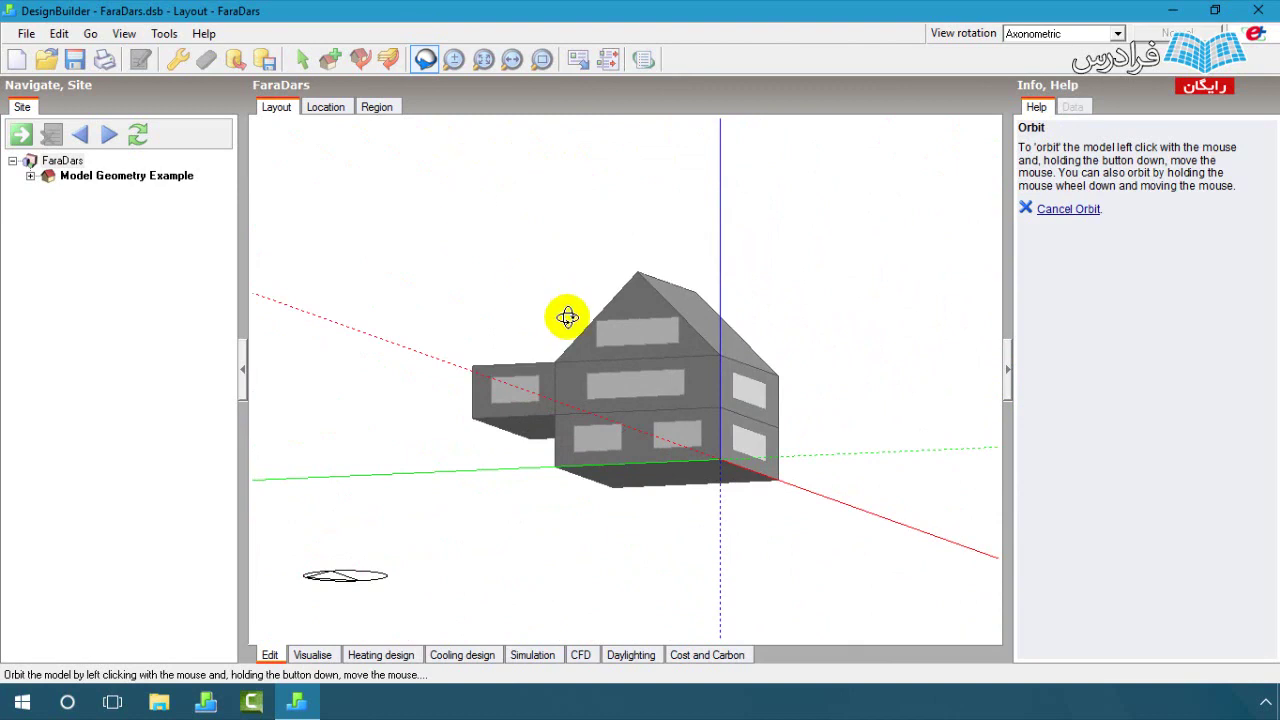
pyautogui.moveTo(537, 316)
pyautogui.mouseDown()
pyautogui.moveTo(477, 374)
pyautogui.moveTo(480, 363)
pyautogui.moveTo(463, 371)
pyautogui.moveTo(860, 389)
pyautogui.moveTo(931, 446)
pyautogui.moveTo(925, 475)
pyautogui.moveTo(551, 466)
pyautogui.moveTo(403, 483)
pyautogui.moveTo(386, 524)
pyautogui.moveTo(451, 591)
pyautogui.moveTo(526, 569)
pyautogui.moveTo(531, 443)
pyautogui.moveTo(694, 477)
pyautogui.moveTo(714, 489)
pyautogui.moveTo(714, 517)
pyautogui.moveTo(700, 451)
pyautogui.moveTo(586, 400)
pyautogui.moveTo(423, 451)
pyautogui.moveTo(406, 514)
pyautogui.moveTo(443, 509)
pyautogui.moveTo(532, 411)
pyautogui.mouseUp()
pyautogui.scroll(3, 662, 314)
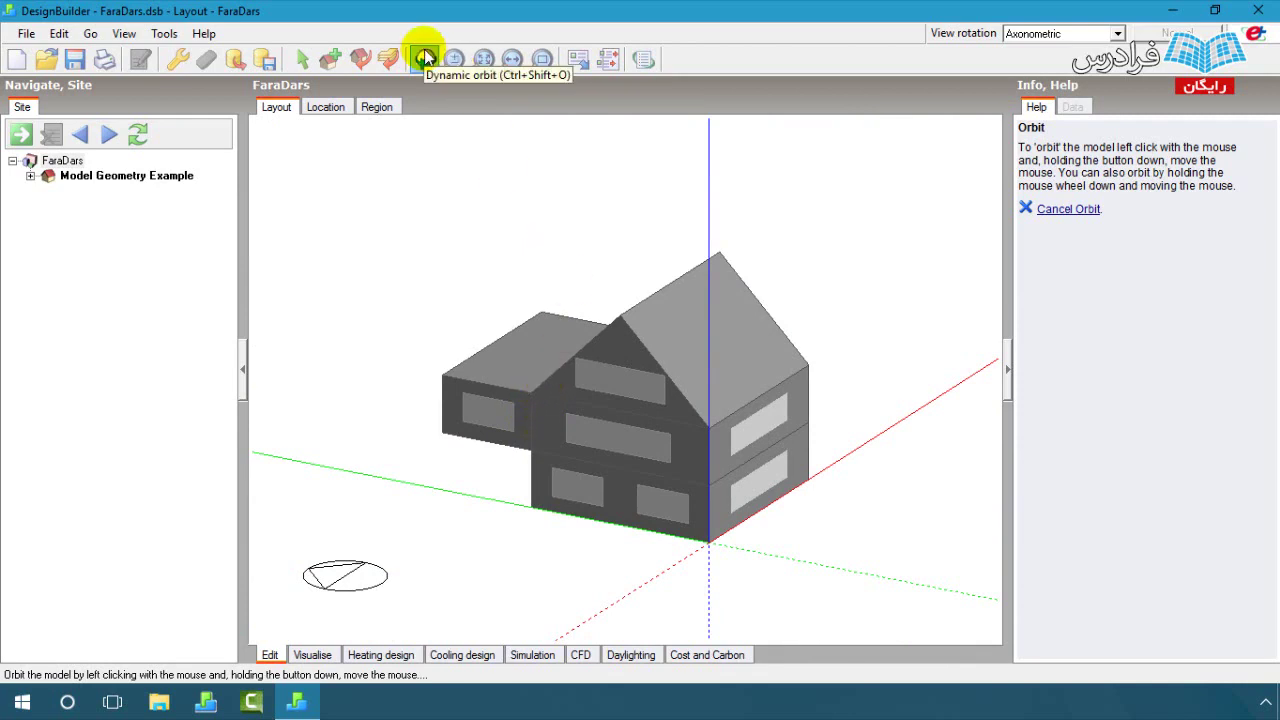
# - Turn on Dynamic zoom, zoom in and out on the house, then fit it to screen
pyautogui.click(454, 60)
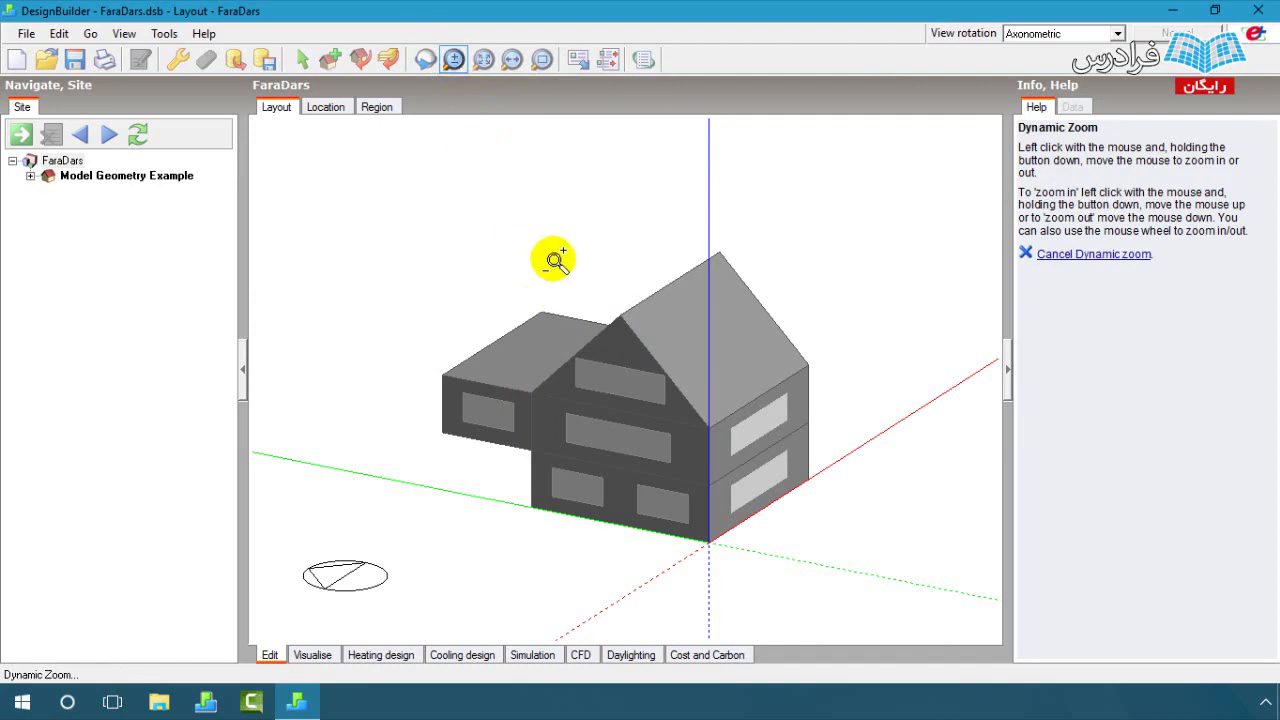
pyautogui.moveTo(556, 256)
pyautogui.mouseDown()
pyautogui.moveTo(567, 318)
pyautogui.moveTo(559, 189)
pyautogui.moveTo(567, 382)
pyautogui.moveTo(543, 197)
pyautogui.moveTo(543, 250)
pyautogui.mouseUp()
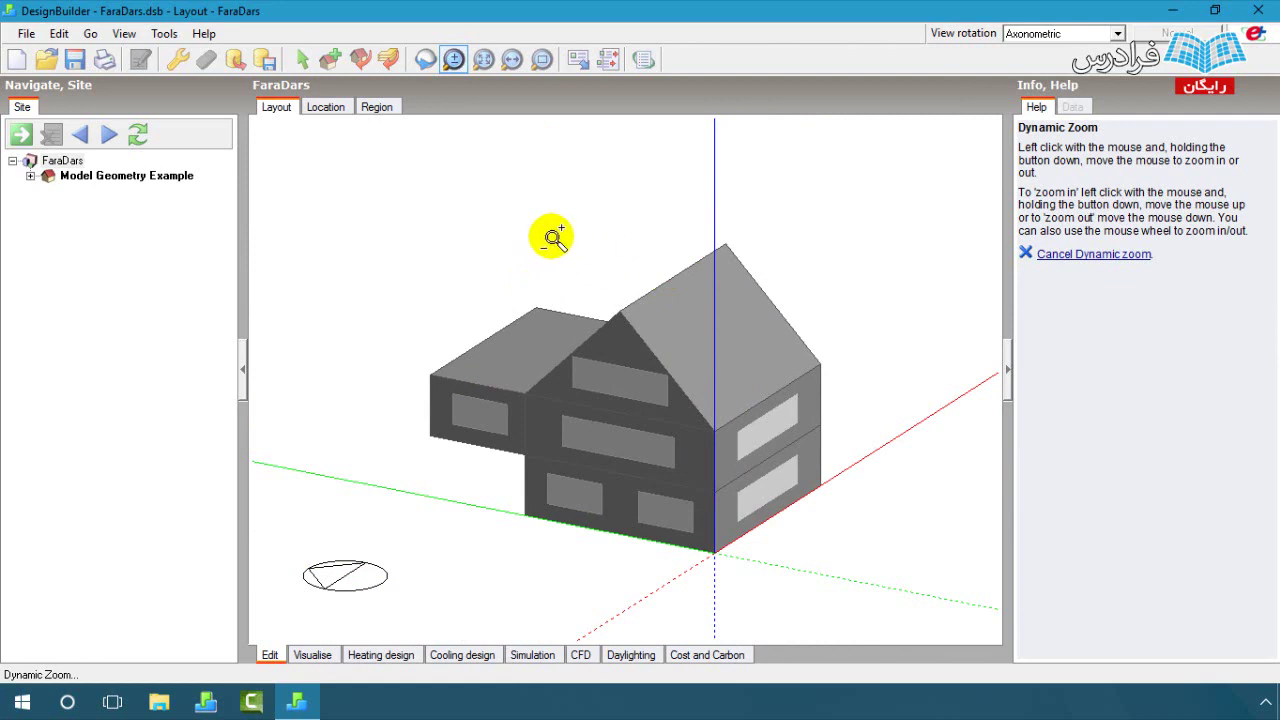
pyautogui.scroll(-1, 553, 237)
pyautogui.scroll(-1, 553, 237)
pyautogui.scroll(2, 553, 237)
pyautogui.scroll(3, 553, 237)
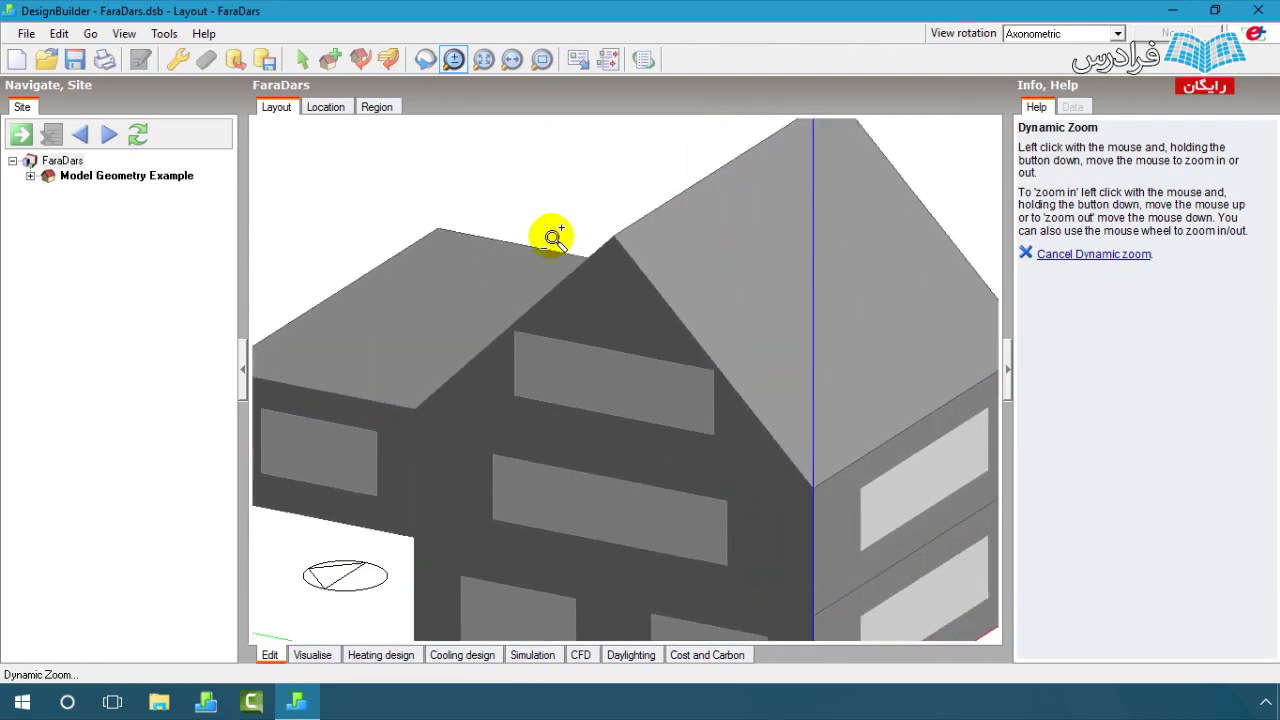
pyautogui.scroll(2, 553, 237)
pyautogui.scroll(-3, 553, 237)
pyautogui.scroll(-1, 553, 237)
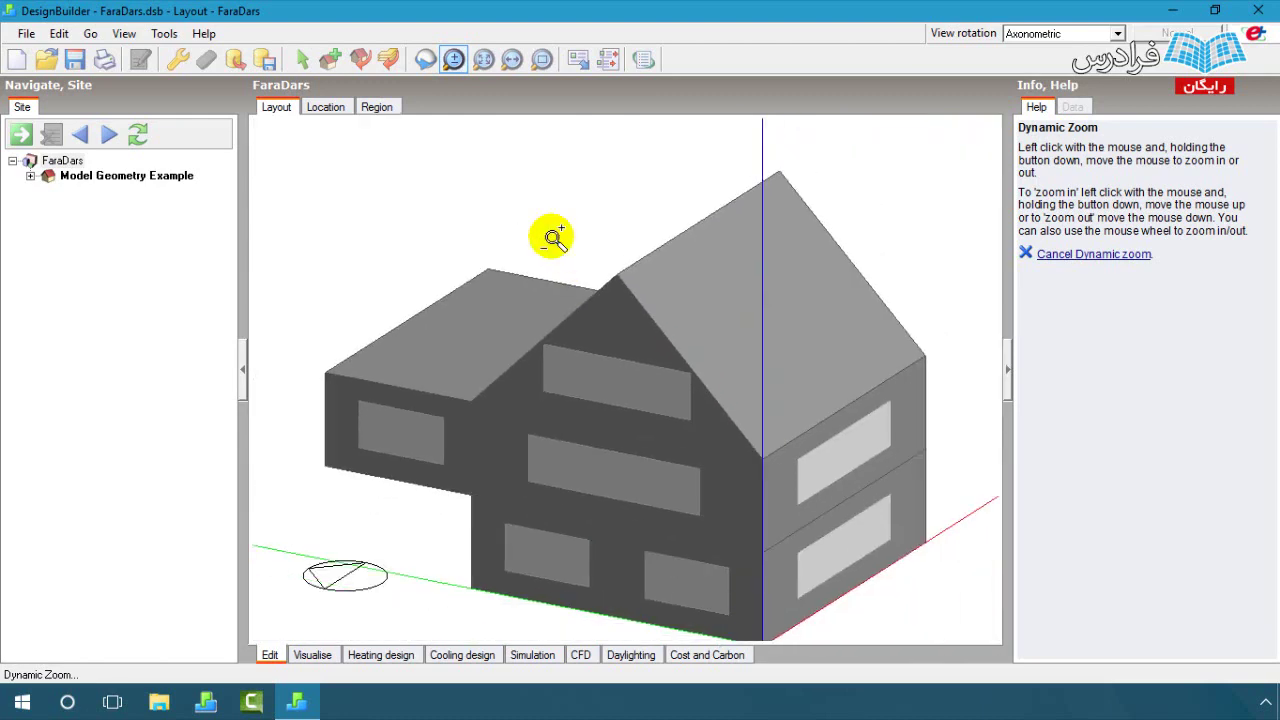
pyautogui.scroll(-1, 553, 237)
pyautogui.scroll(2, 553, 237)
pyautogui.scroll(-1, 553, 237)
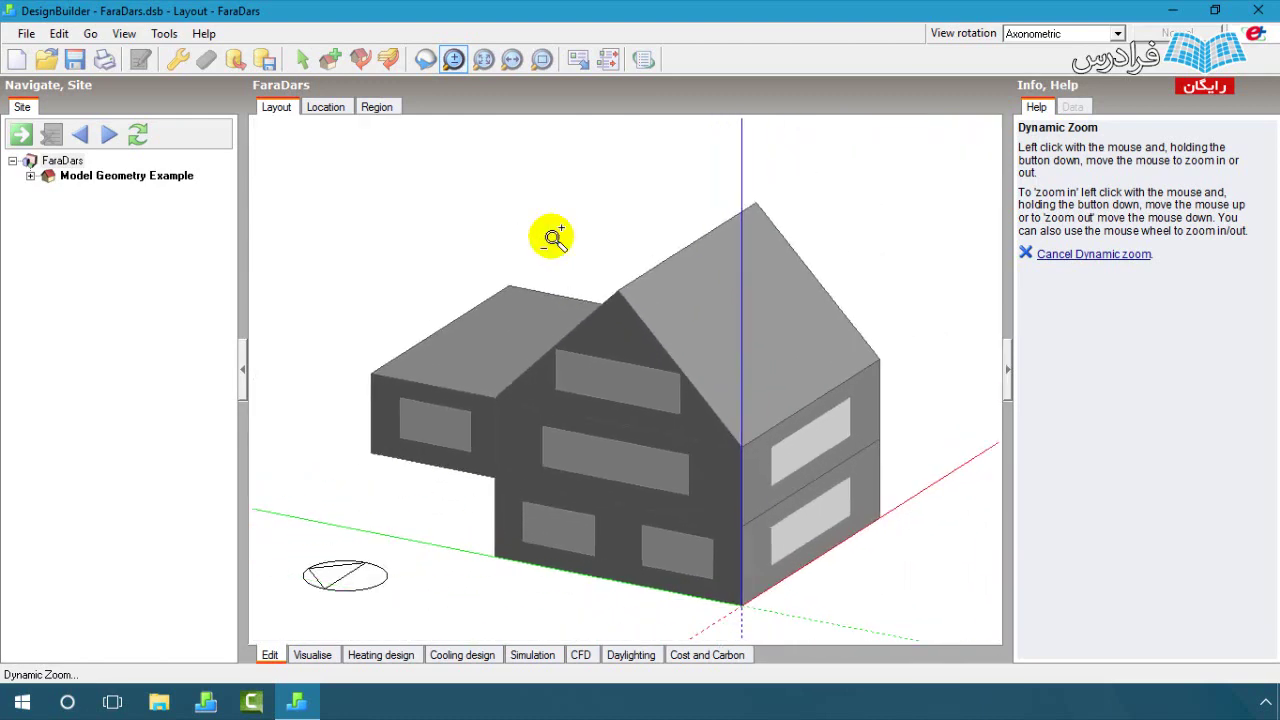
pyautogui.scroll(-2, 533, 272)
pyautogui.scroll(1, 548, 283)
pyautogui.scroll(2, 600, 322)
pyautogui.scroll(-1, 636, 350)
pyautogui.scroll(1, 637, 350)
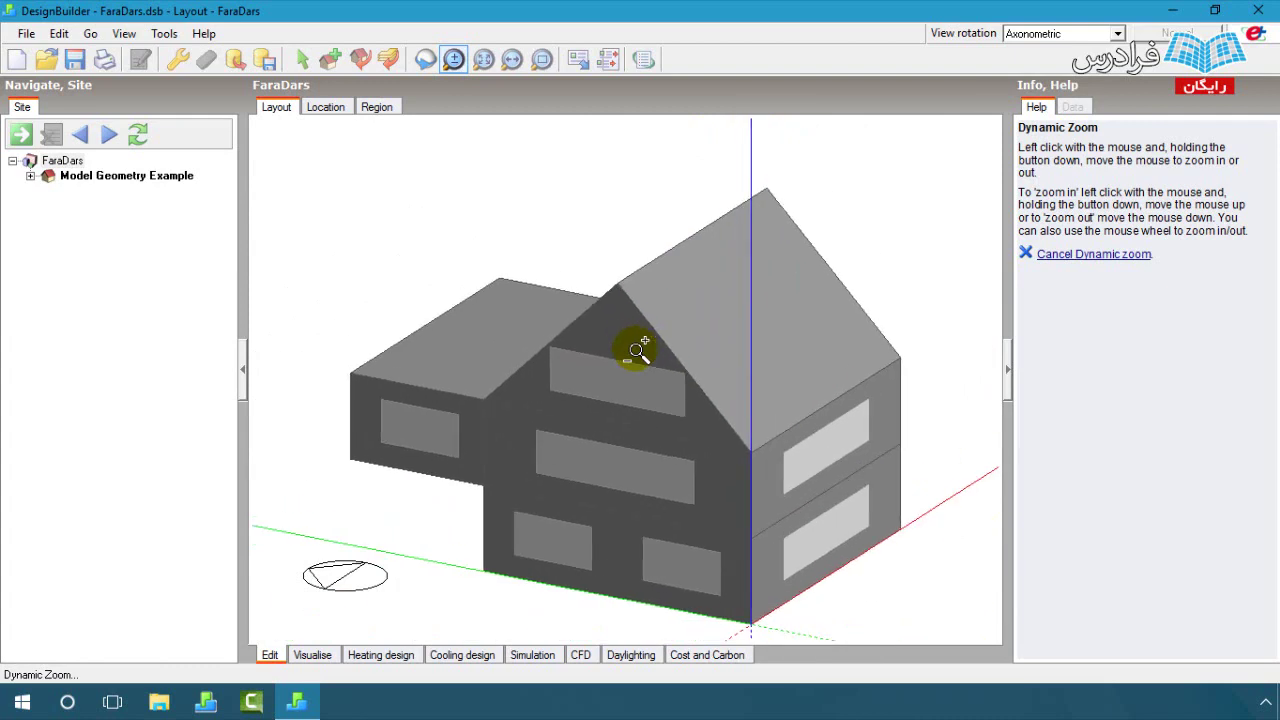
pyautogui.scroll(-1, 637, 350)
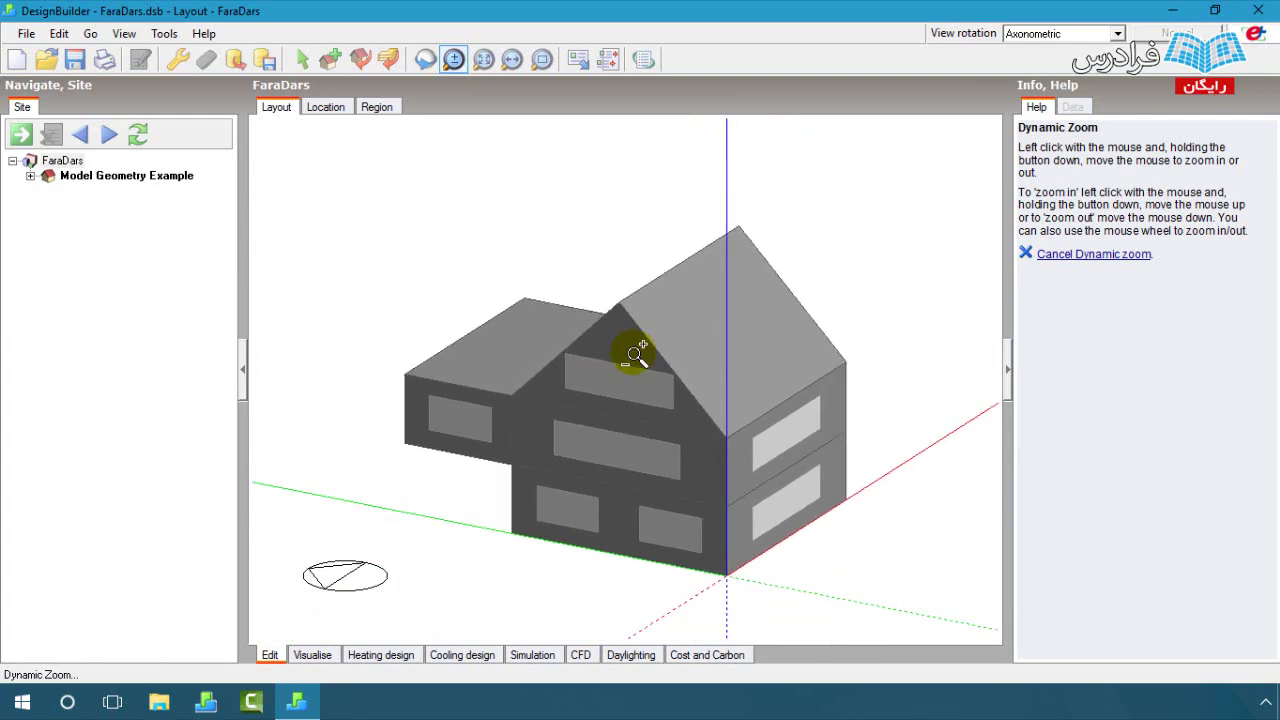
pyautogui.scroll(1, 610, 308)
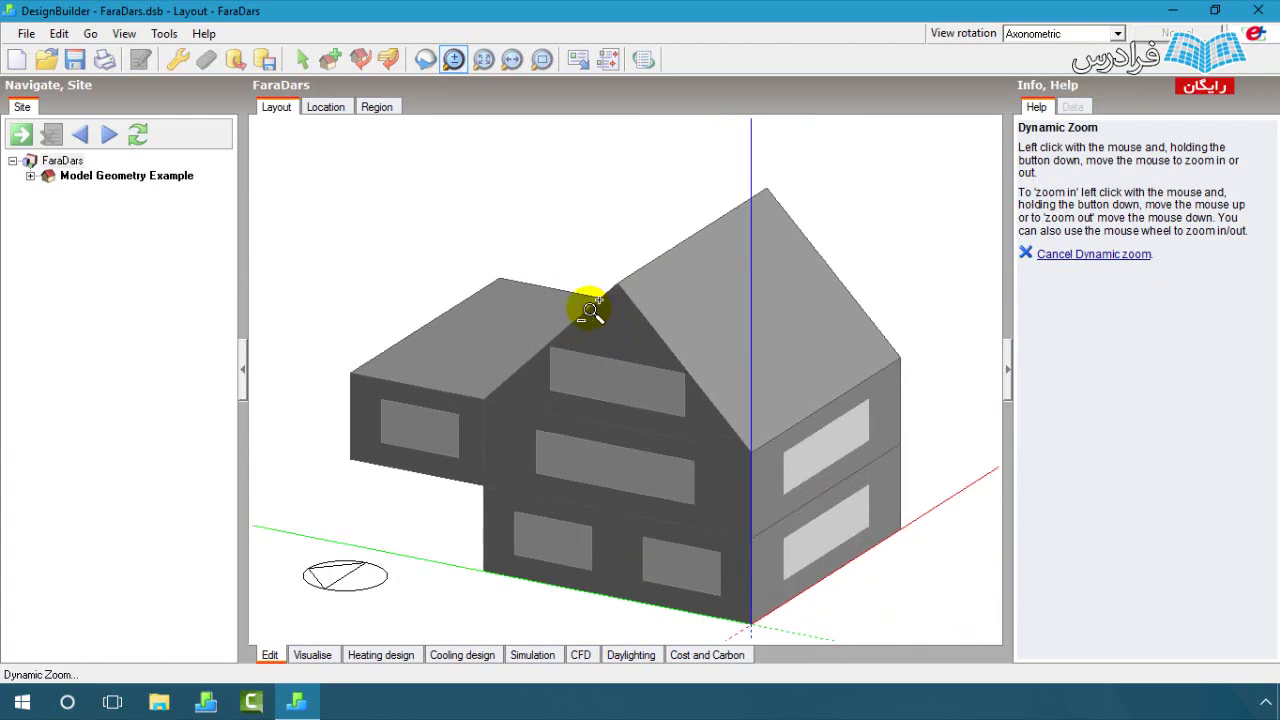
pyautogui.scroll(3, 598, 300)
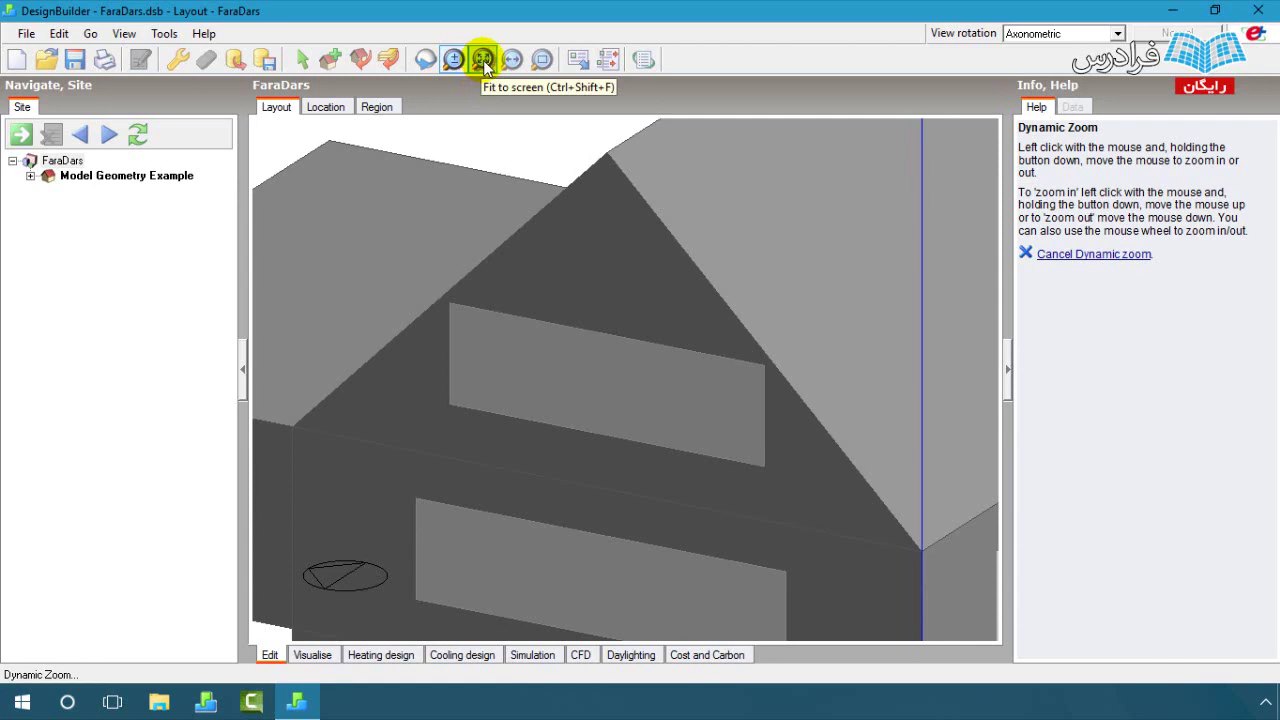
pyautogui.click(484, 64)
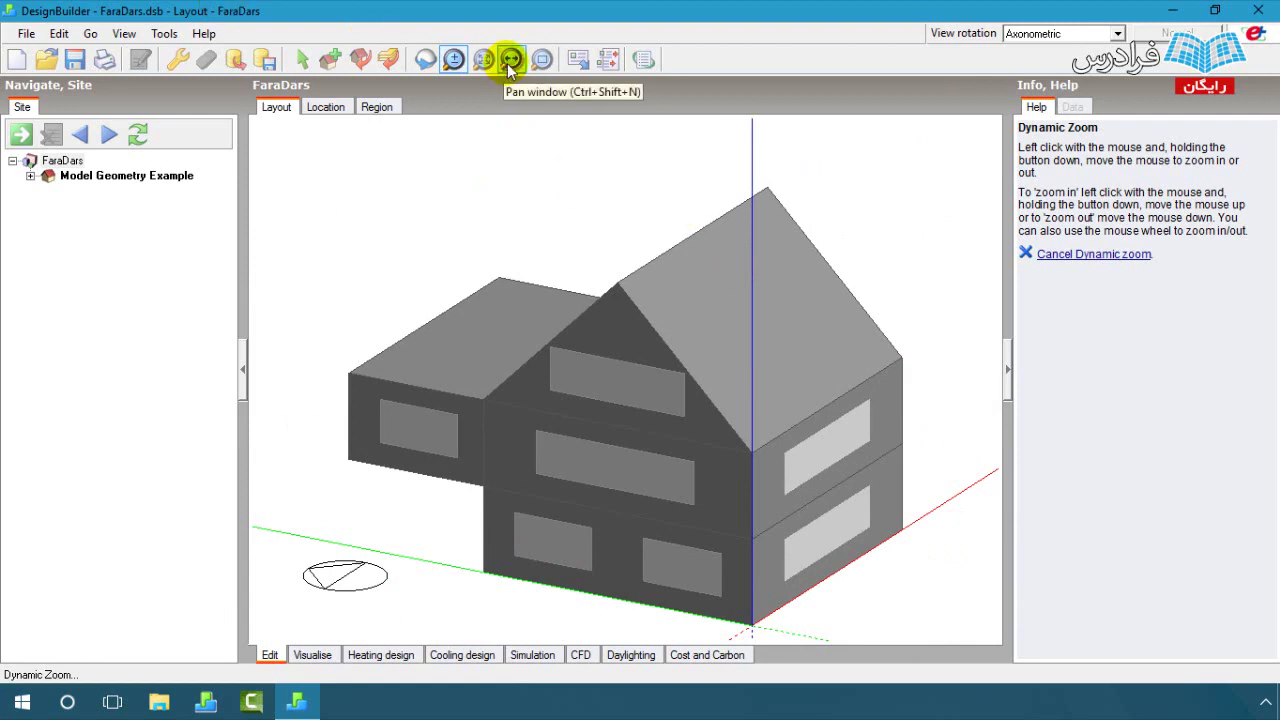
# - Pan the 3-D view toward the left, then back so the whole house is framed
pyautogui.click(511, 62)
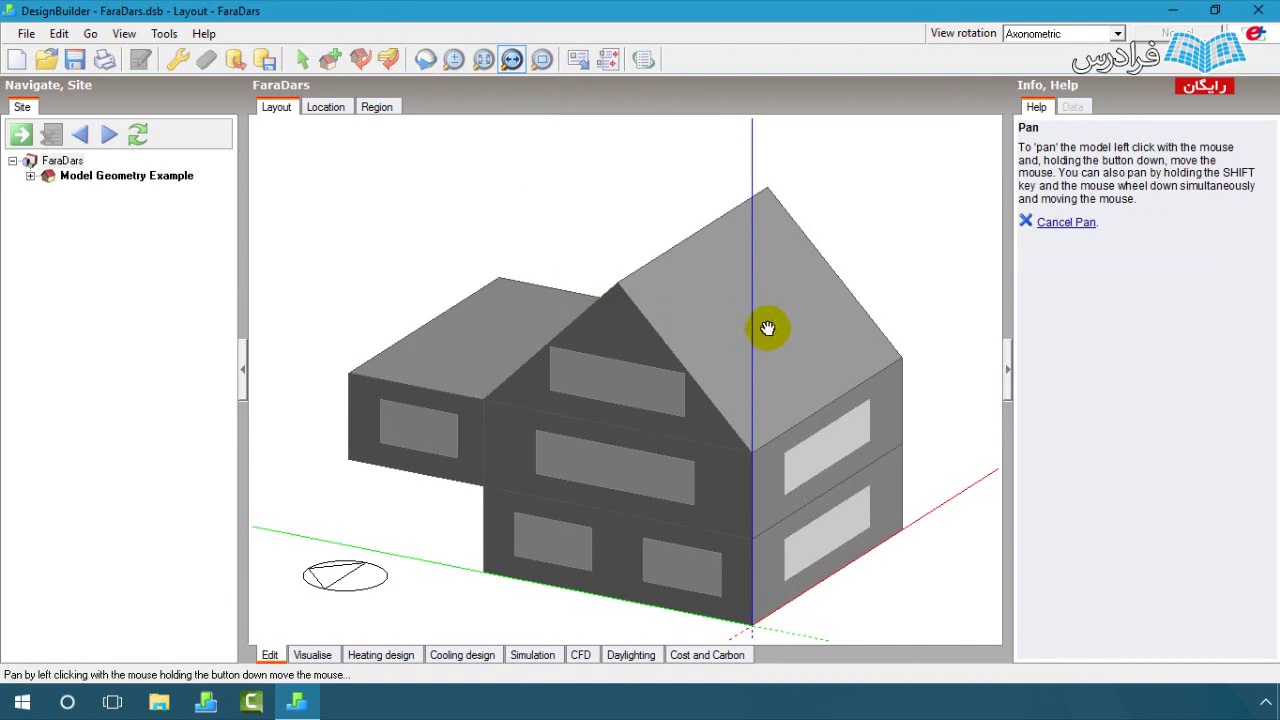
pyautogui.moveTo(771, 331)
pyautogui.mouseDown()
pyautogui.moveTo(499, 329)
pyautogui.moveTo(968, 337)
pyautogui.moveTo(473, 338)
pyautogui.moveTo(480, 551)
pyautogui.moveTo(454, 194)
pyautogui.moveTo(457, 431)
pyautogui.moveTo(929, 429)
pyautogui.moveTo(430, 432)
pyautogui.mouseUp()
pyautogui.moveTo(417, 219)
pyautogui.mouseDown()
pyautogui.moveTo(826, 206)
pyautogui.moveTo(820, 403)
pyautogui.moveTo(449, 331)
pyautogui.moveTo(866, 249)
pyautogui.moveTo(566, 383)
pyautogui.moveTo(723, 254)
pyautogui.moveTo(751, 400)
pyautogui.moveTo(671, 357)
pyautogui.moveTo(757, 343)
pyautogui.moveTo(816, 295)
pyautogui.mouseUp()
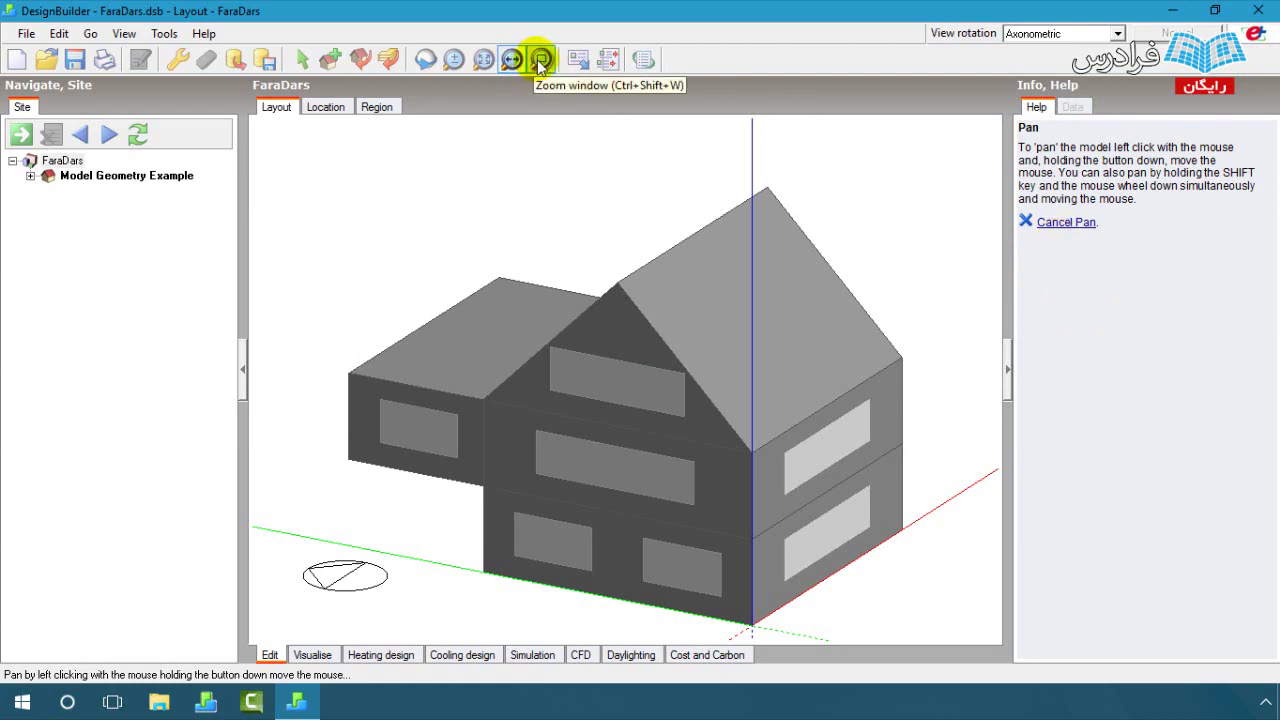
# - Zoom in on the lower-left ground-floor wall and its window, then return to selecting
pyautogui.click(538, 60)
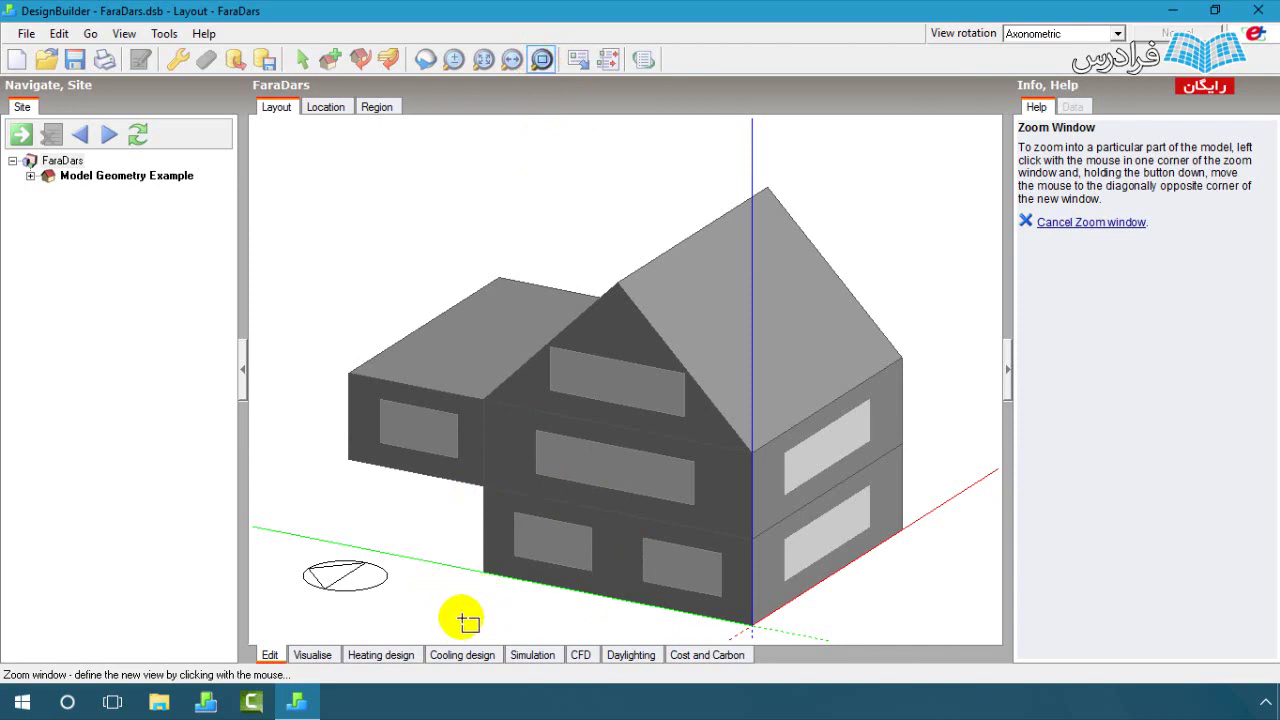
pyautogui.moveTo(461, 618); pyautogui.dragTo(642, 429)
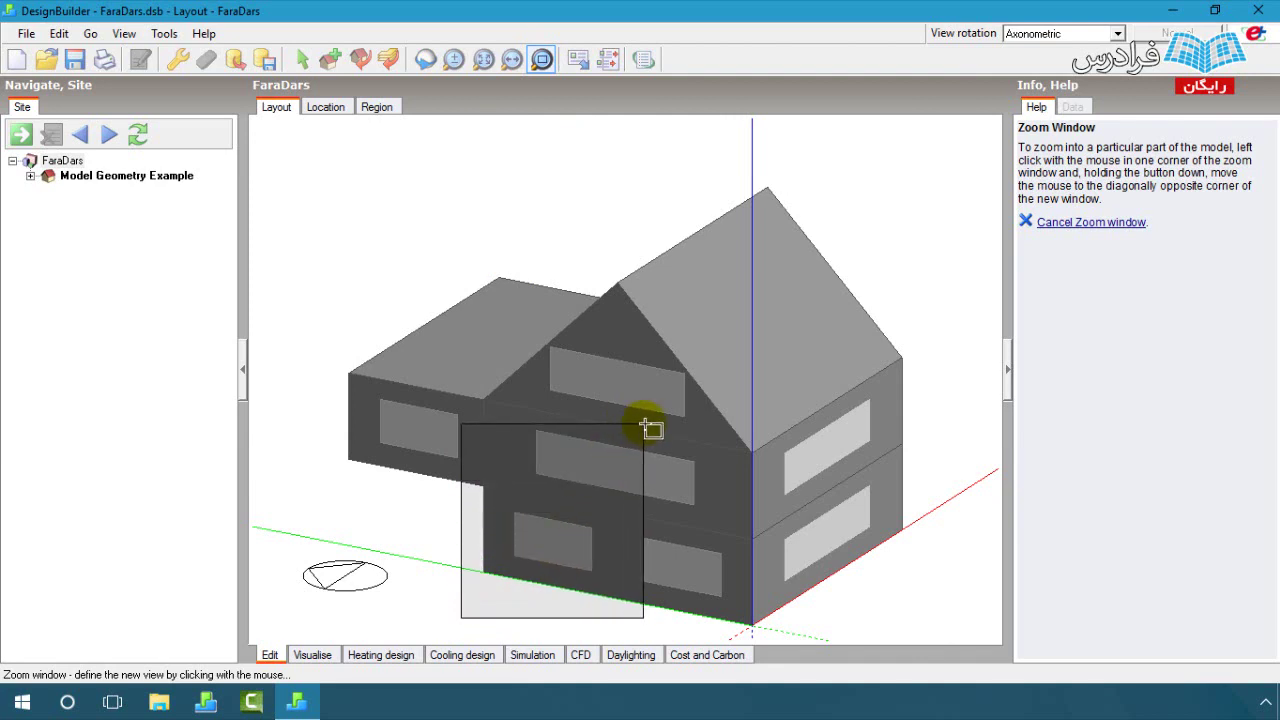
pyautogui.moveTo(642, 429)
pyautogui.mouseDown()
pyautogui.moveTo(631, 415)
pyautogui.moveTo(657, 486)
pyautogui.moveTo(671, 482)
pyautogui.moveTo(640, 446)
pyautogui.mouseUp()
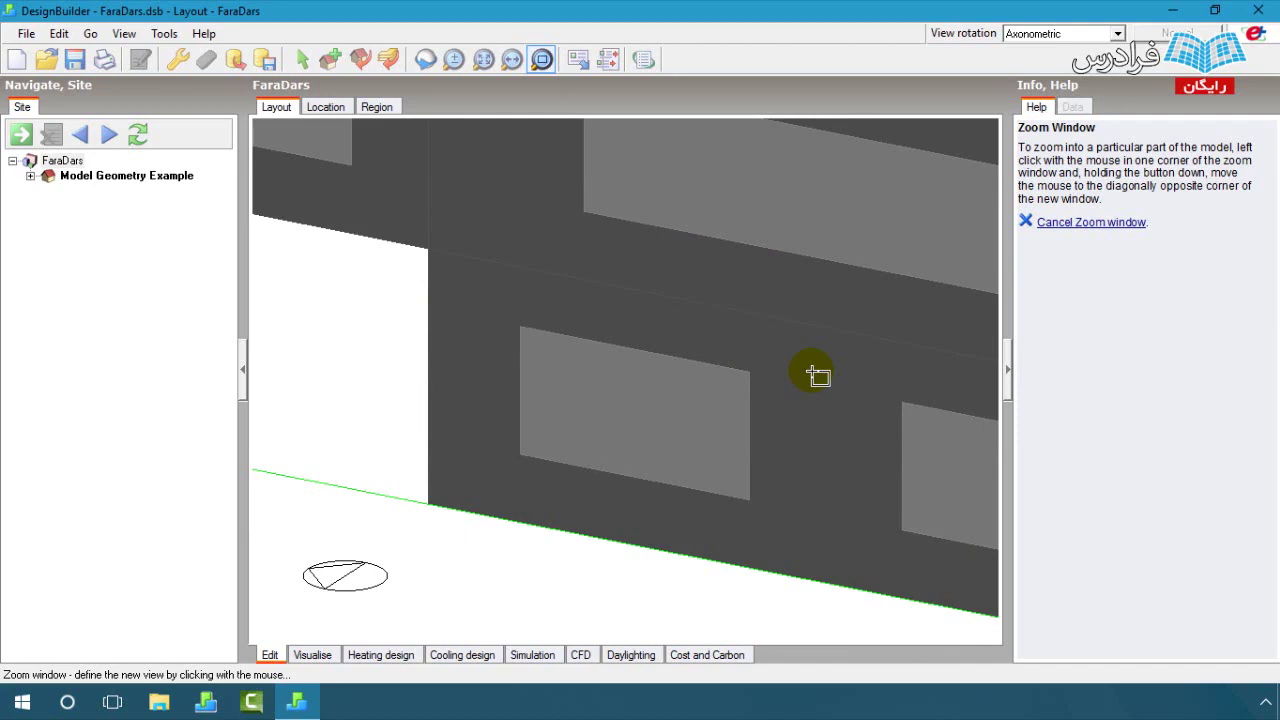
pyautogui.click(392, 300)
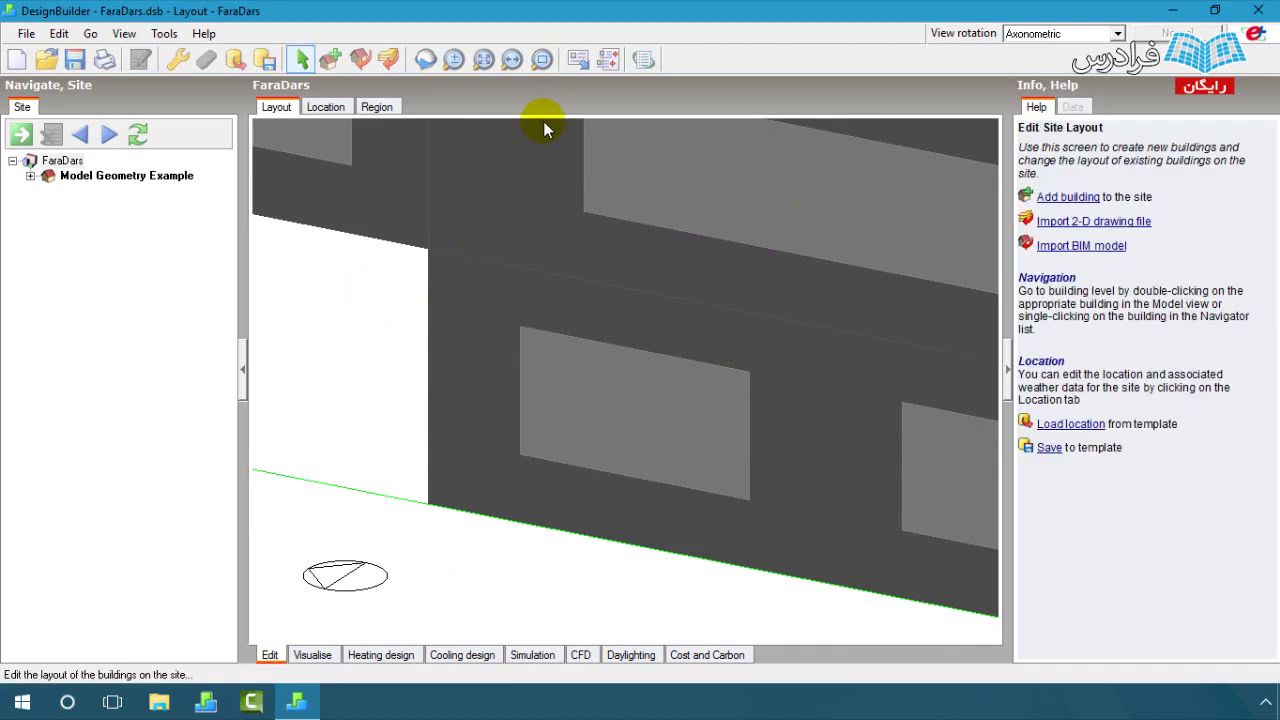
# - Fit the house to the screen and open Model Geometry Example from the expanded site tree
pyautogui.click(489, 62)
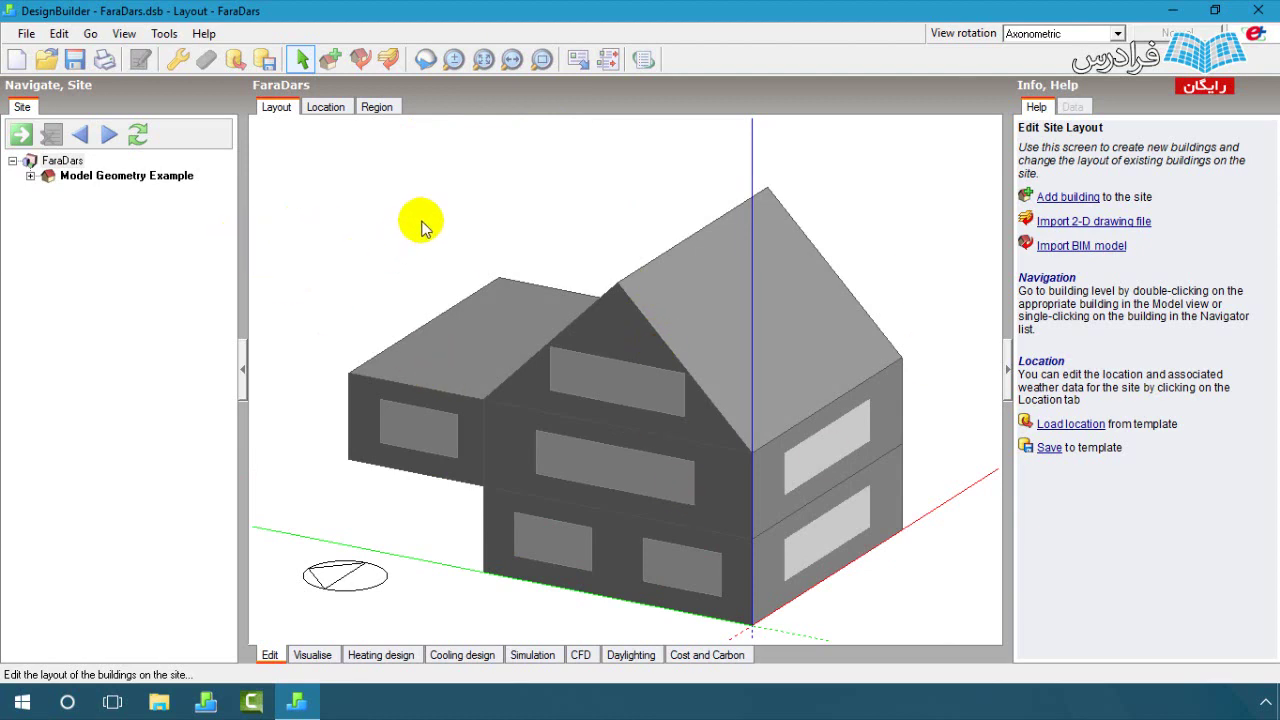
pyautogui.click(30, 176)
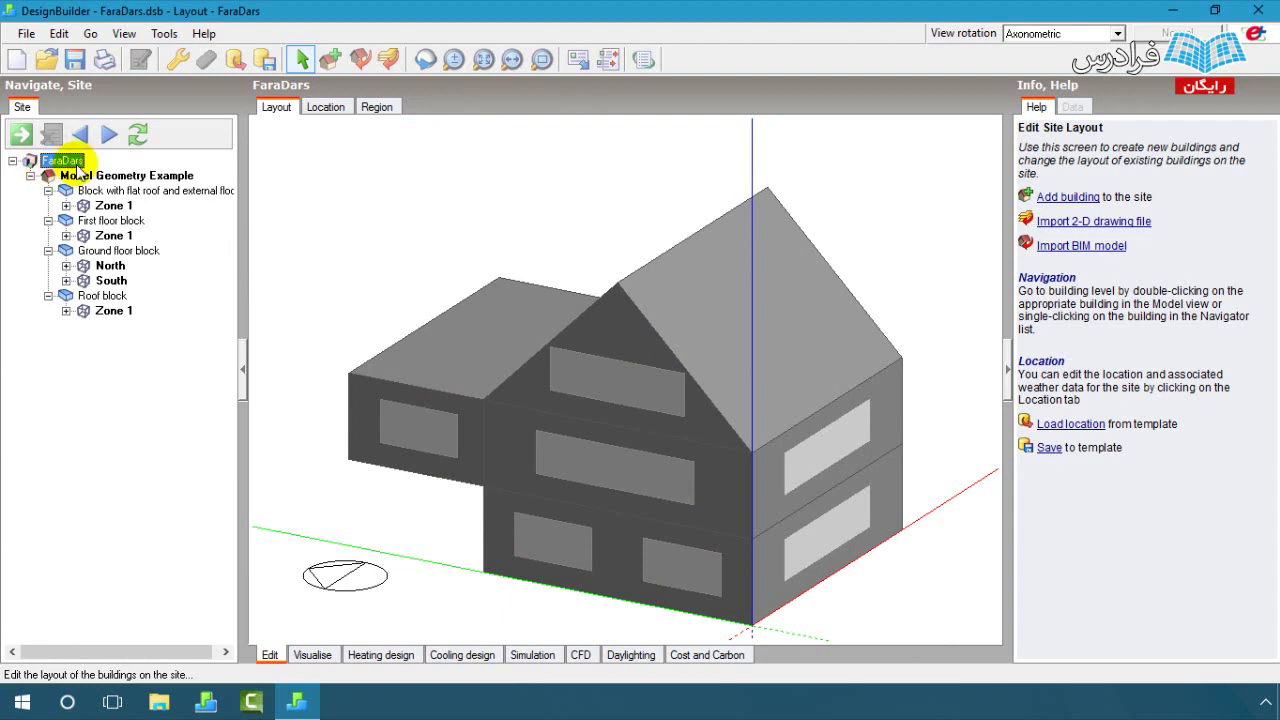
pyautogui.click(88, 178)
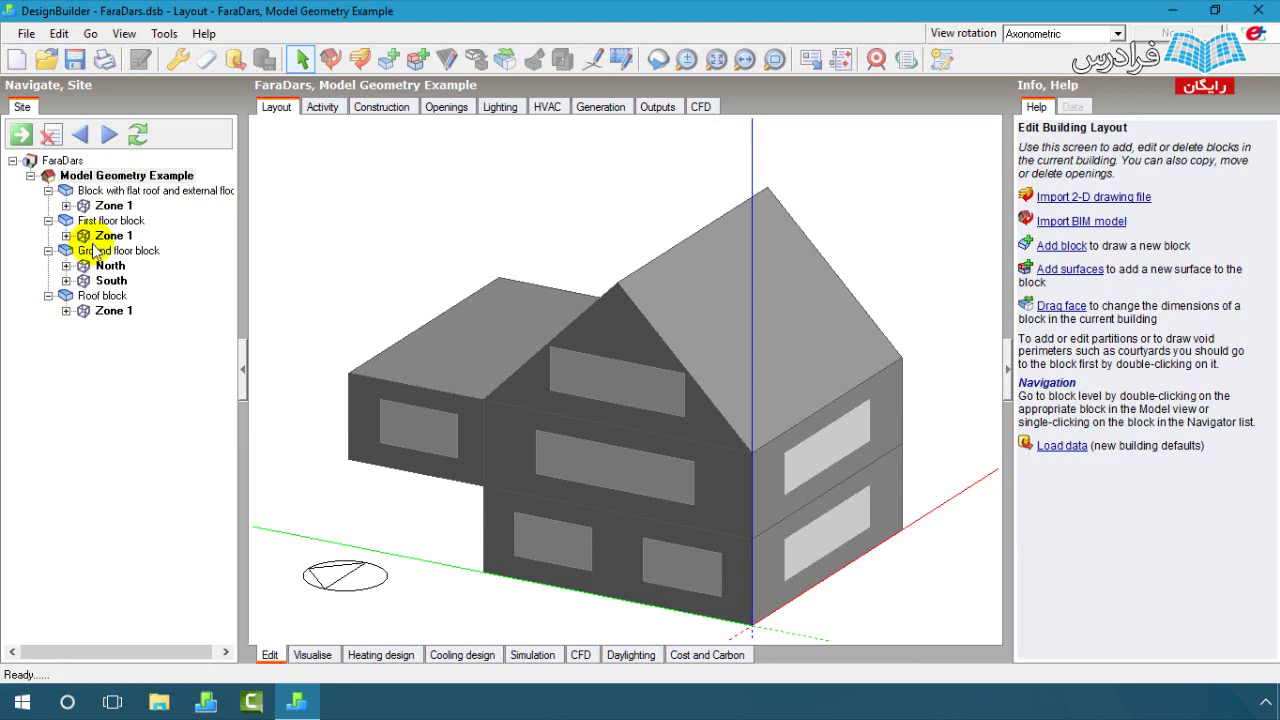
# - List Zone 1's surfaces, view its 14.400 m2, 90° wall, then return to the building
pyautogui.click(66, 205)
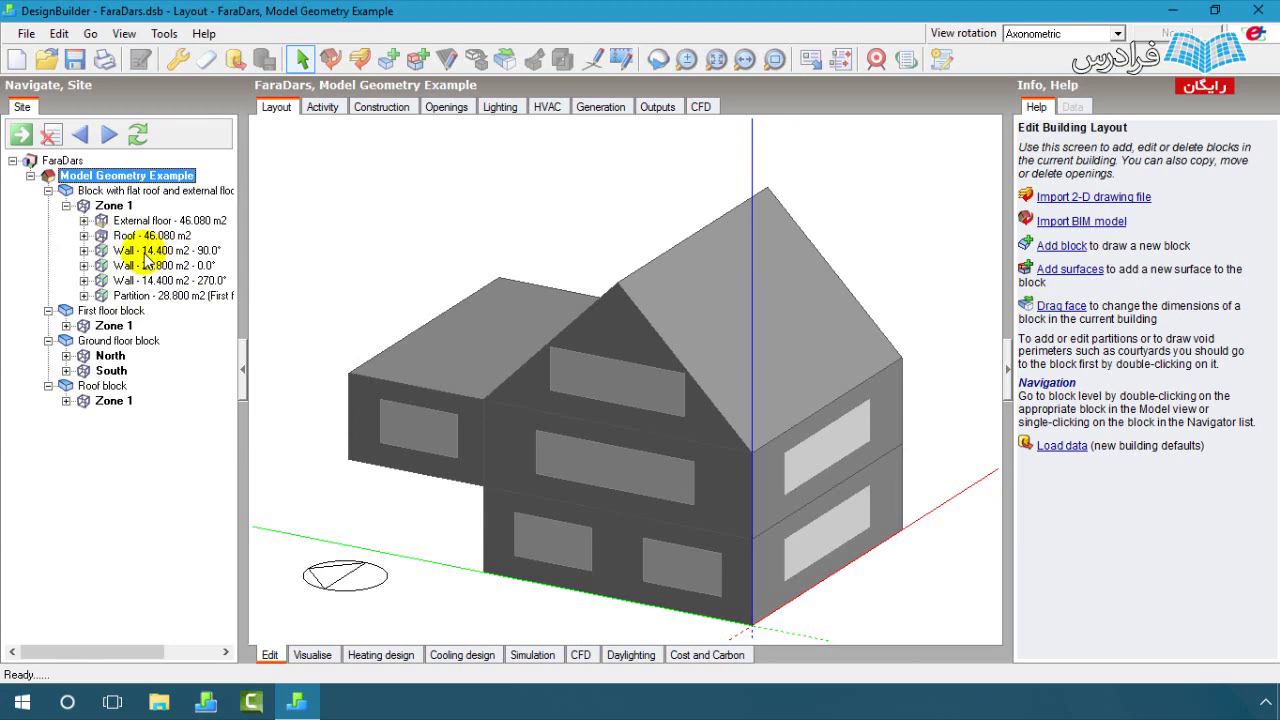
pyautogui.click(212, 251)
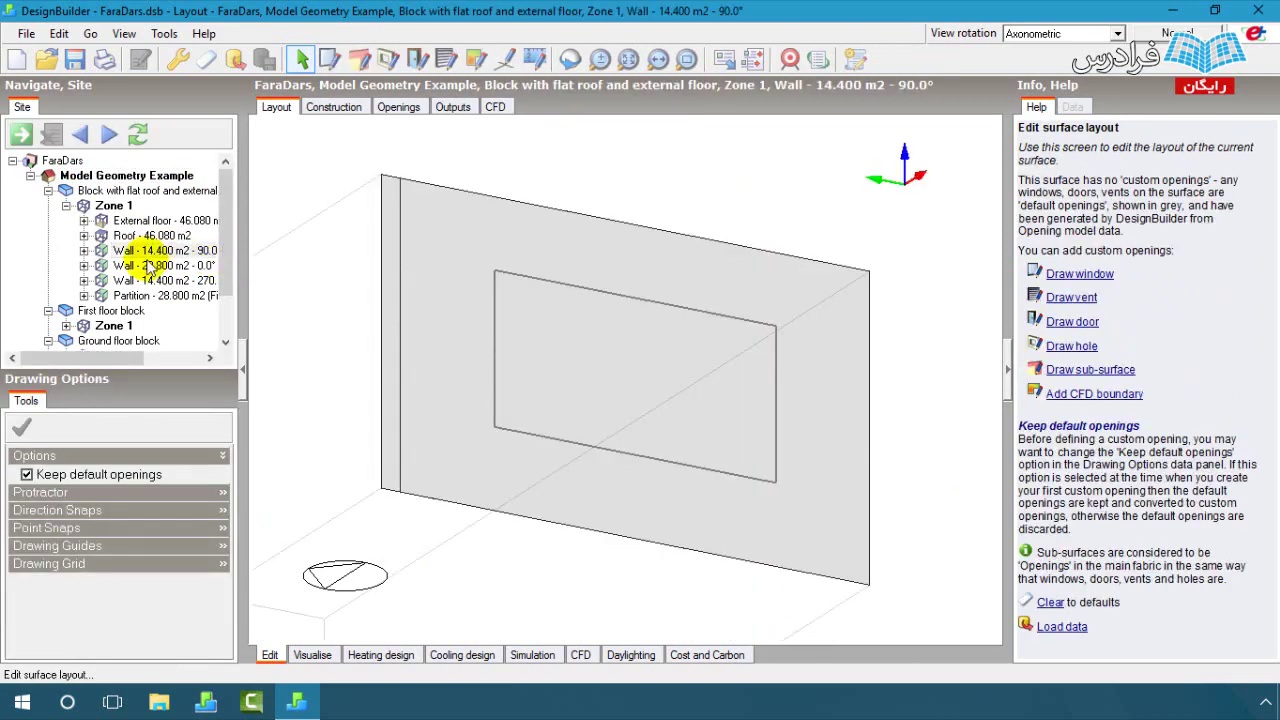
pyautogui.click(105, 205)
pyautogui.click(100, 177)
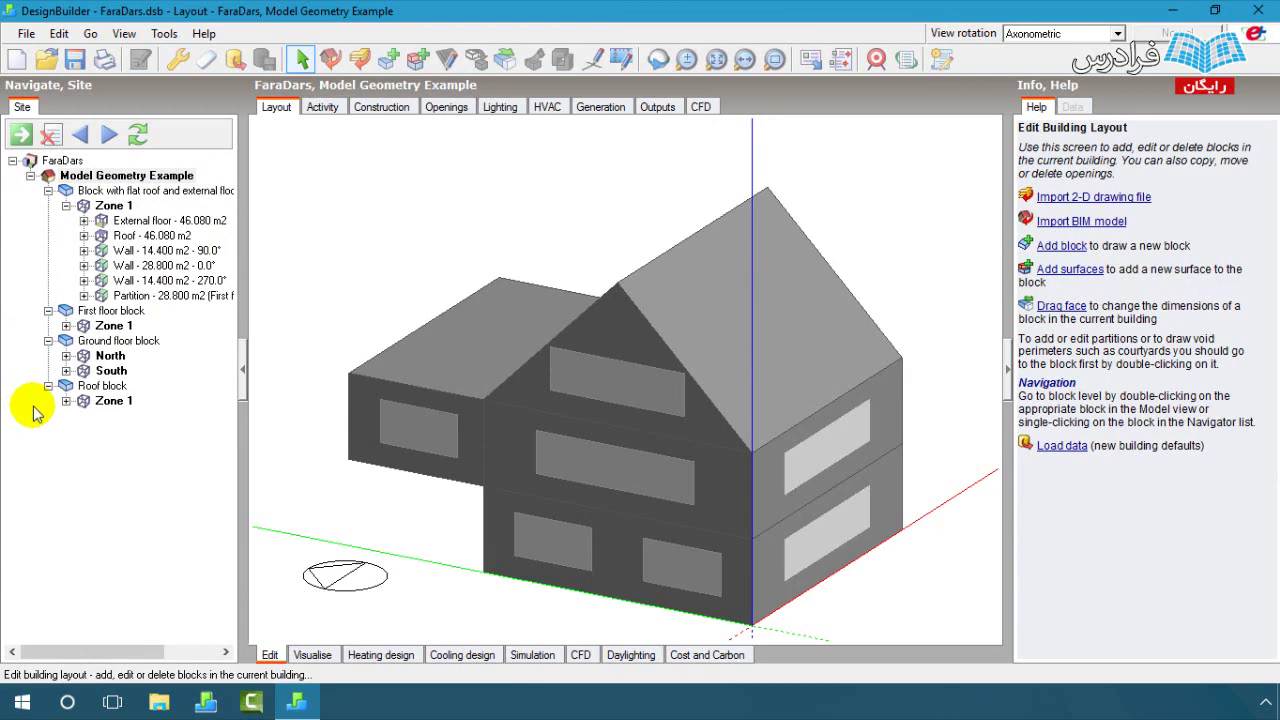
# - Step through Zone 1's External floor, Roof and 14.400 m2 wall, then collapse Zone 1 and return to the building
pyautogui.click(106, 206)
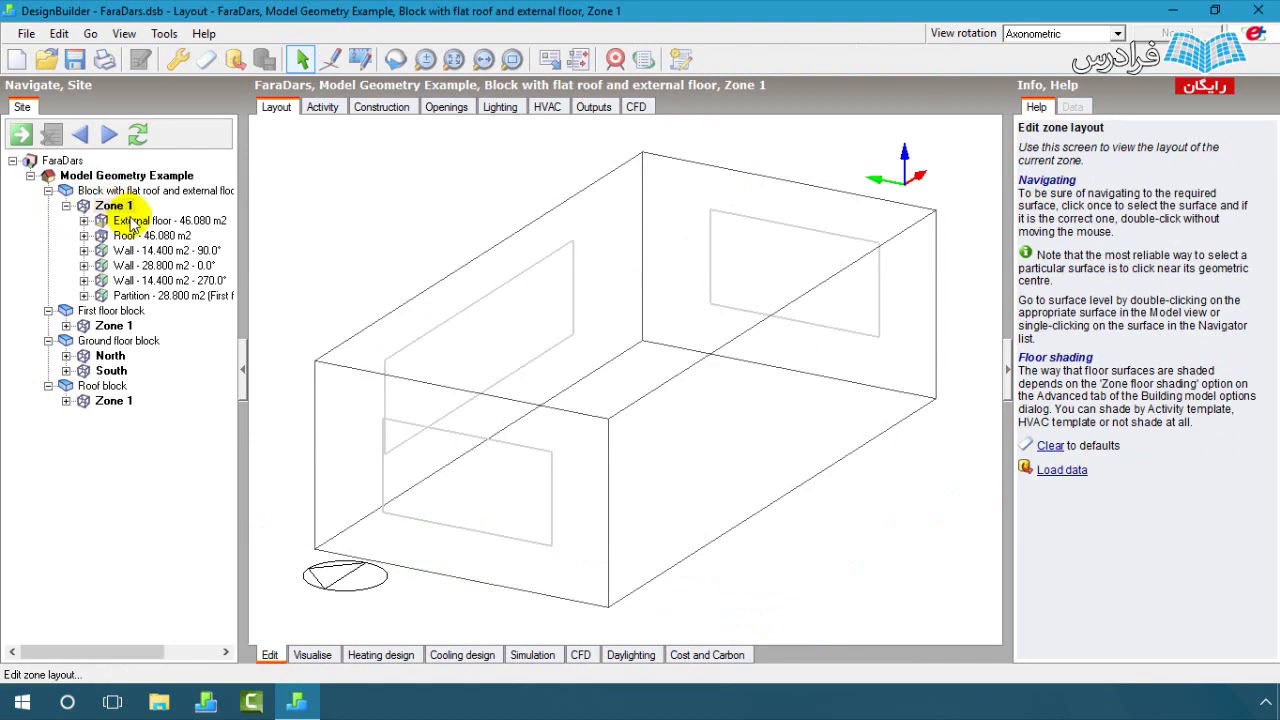
pyautogui.click(141, 221)
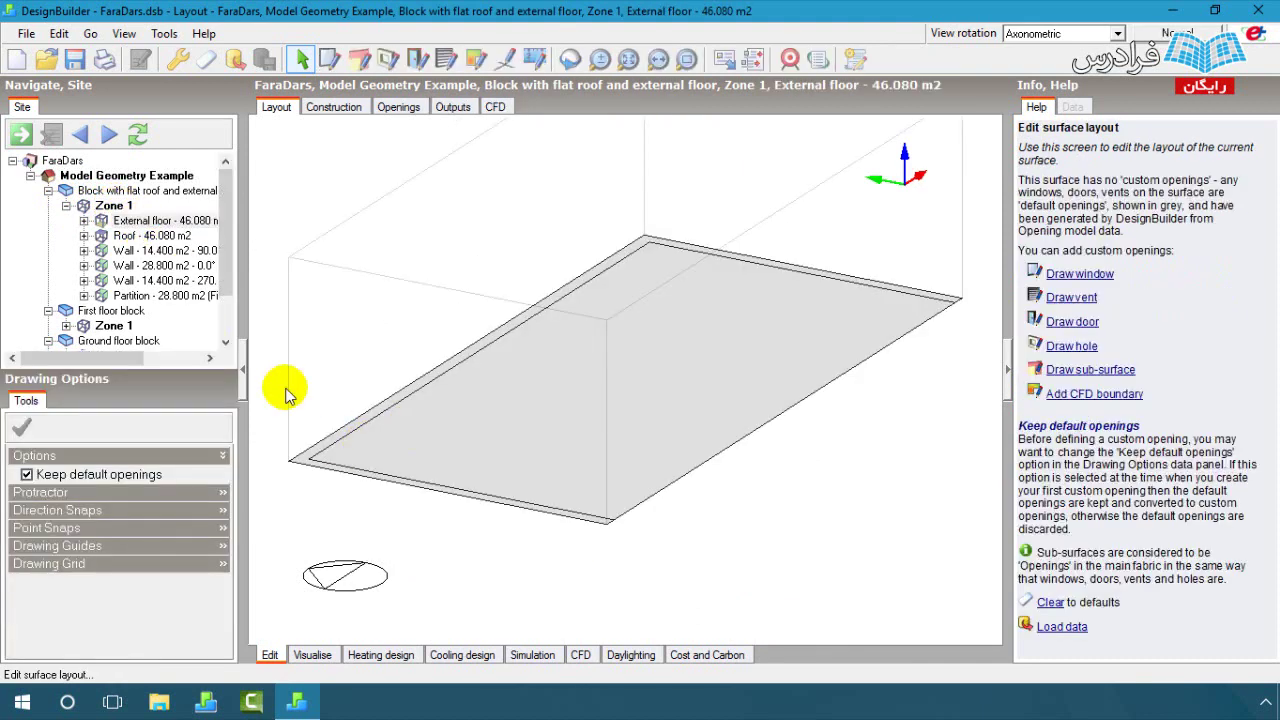
pyautogui.click(152, 236)
pyautogui.click(155, 251)
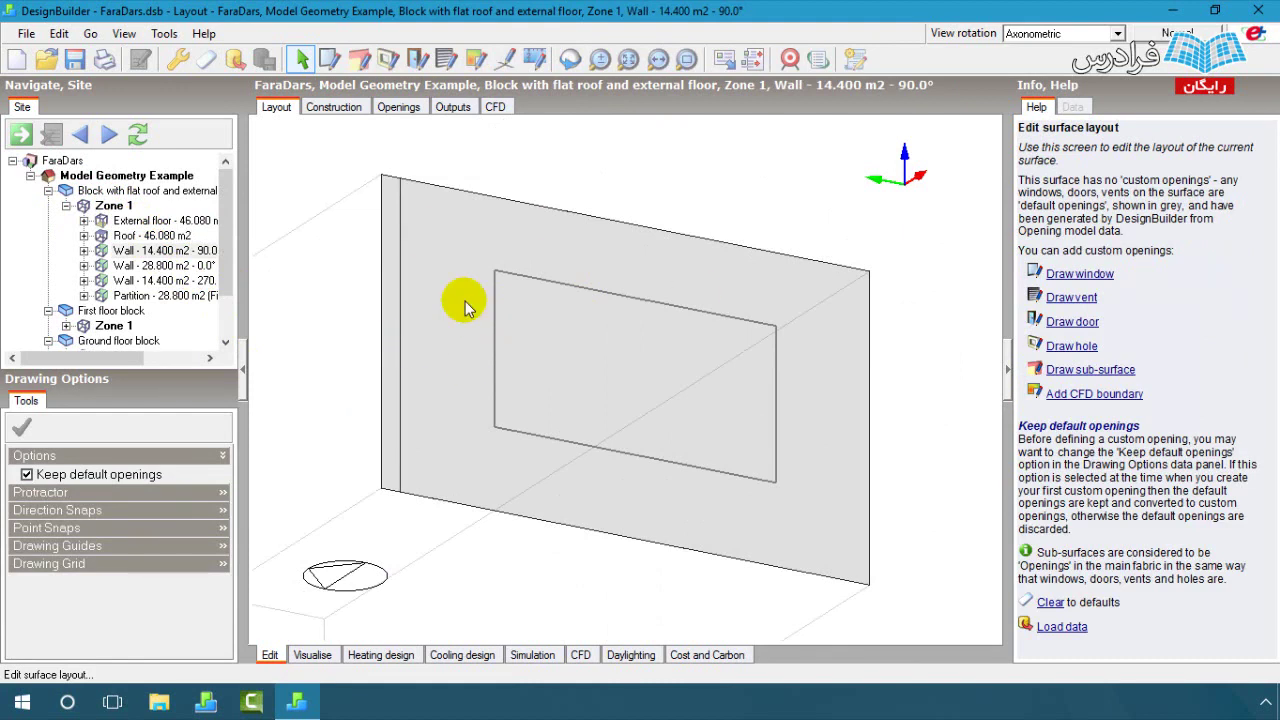
pyautogui.click(66, 205)
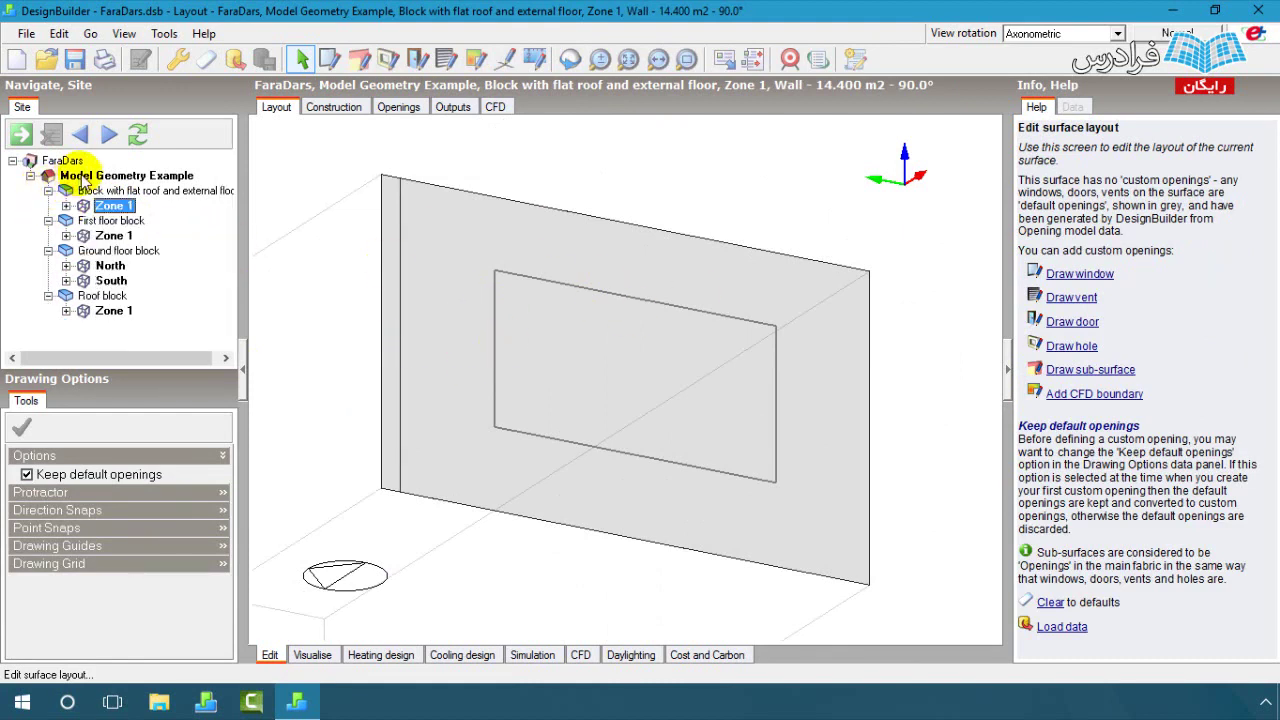
pyautogui.click(88, 178)
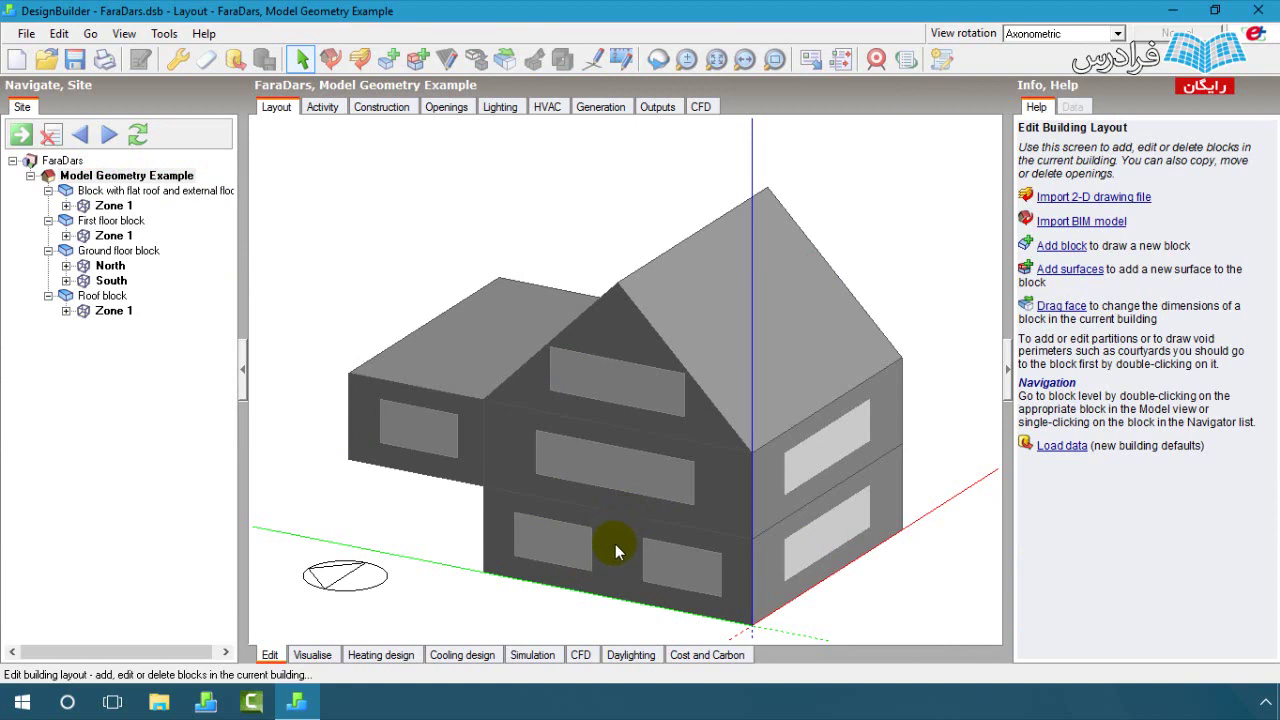
# - Select the Ground floor block and enter it to see its North and South zones
pyautogui.click(491, 524)
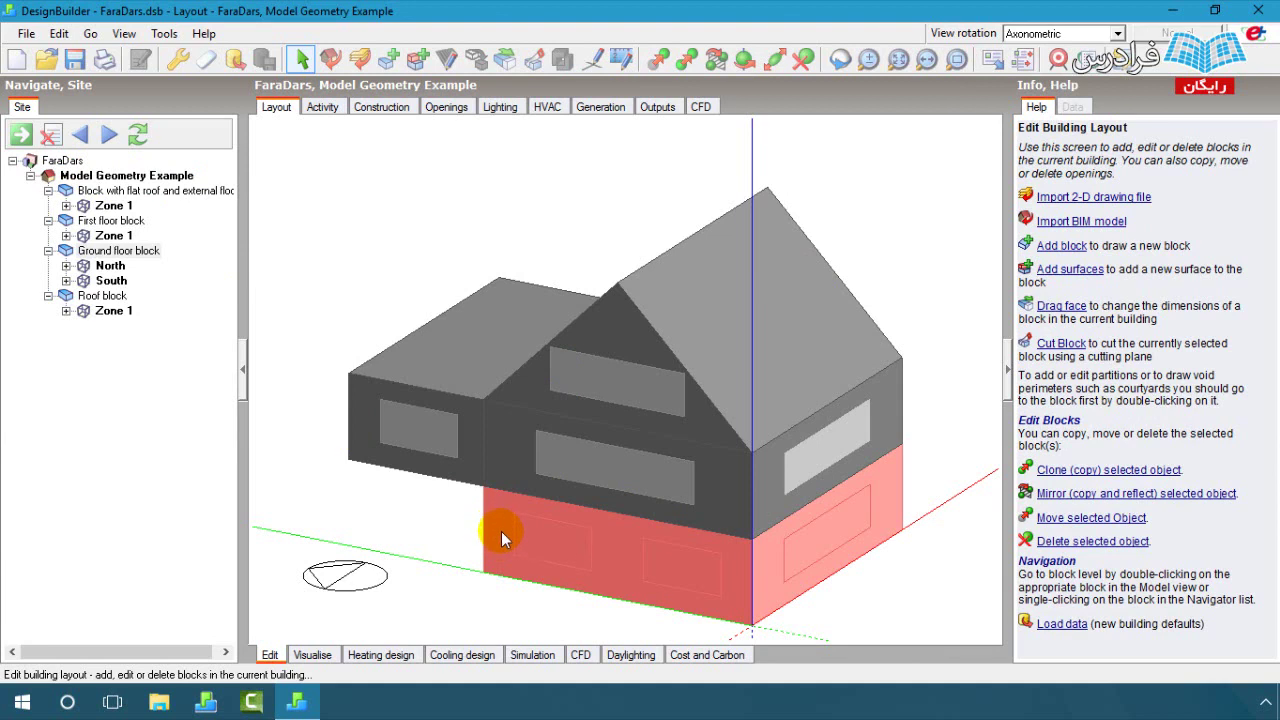
pyautogui.doubleClick(501, 531)
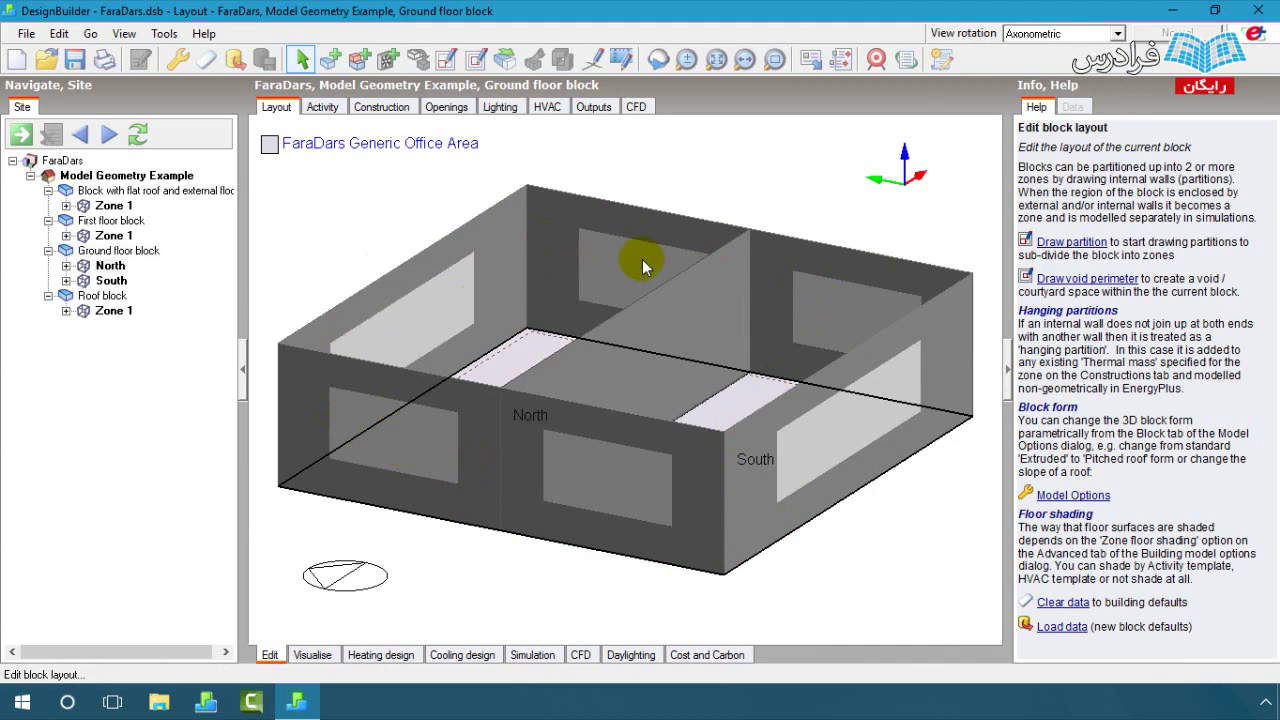
# - Open the South zone's wall and its window opening, then go back up to building level
pyautogui.doubleClick(844, 314)
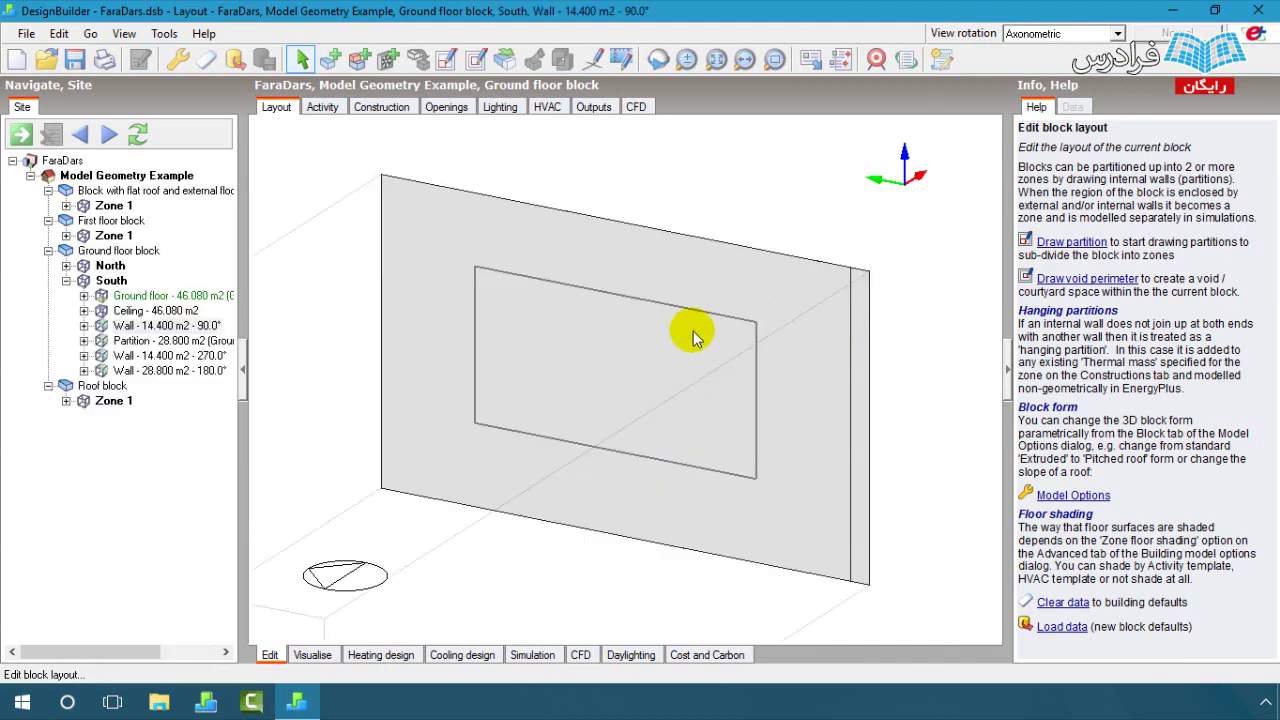
pyautogui.click(510, 367)
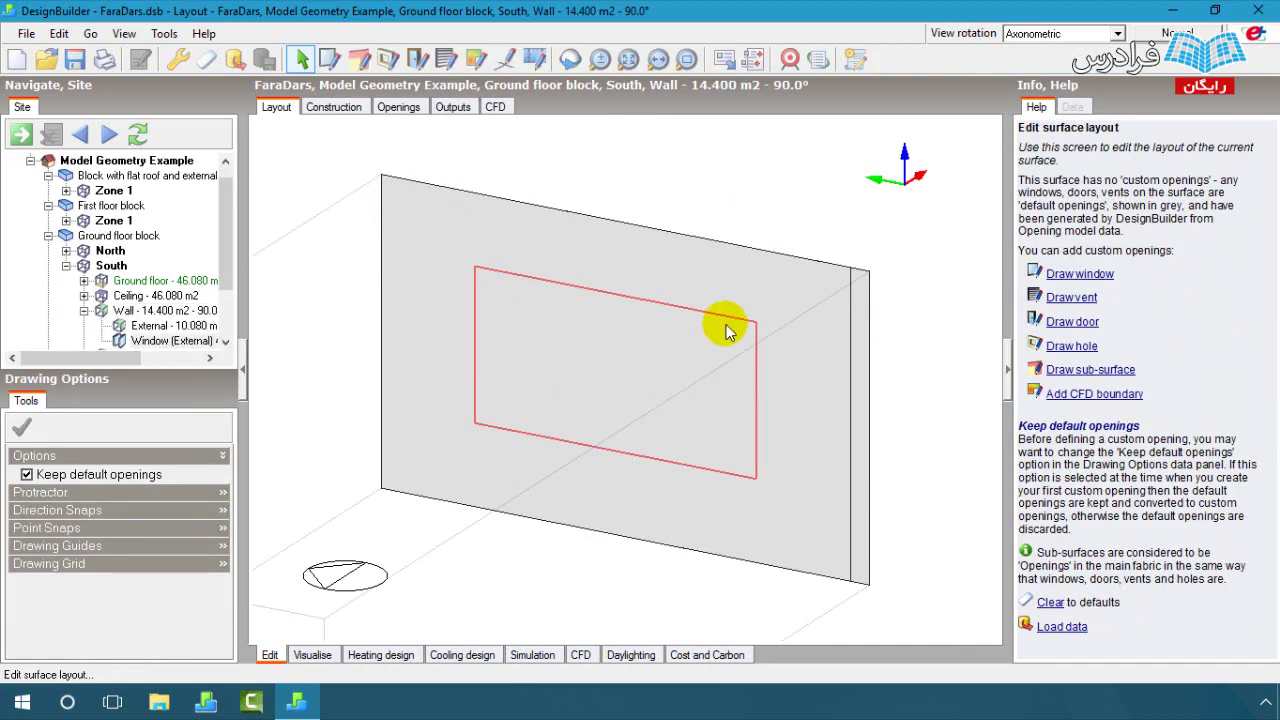
pyautogui.doubleClick(503, 353)
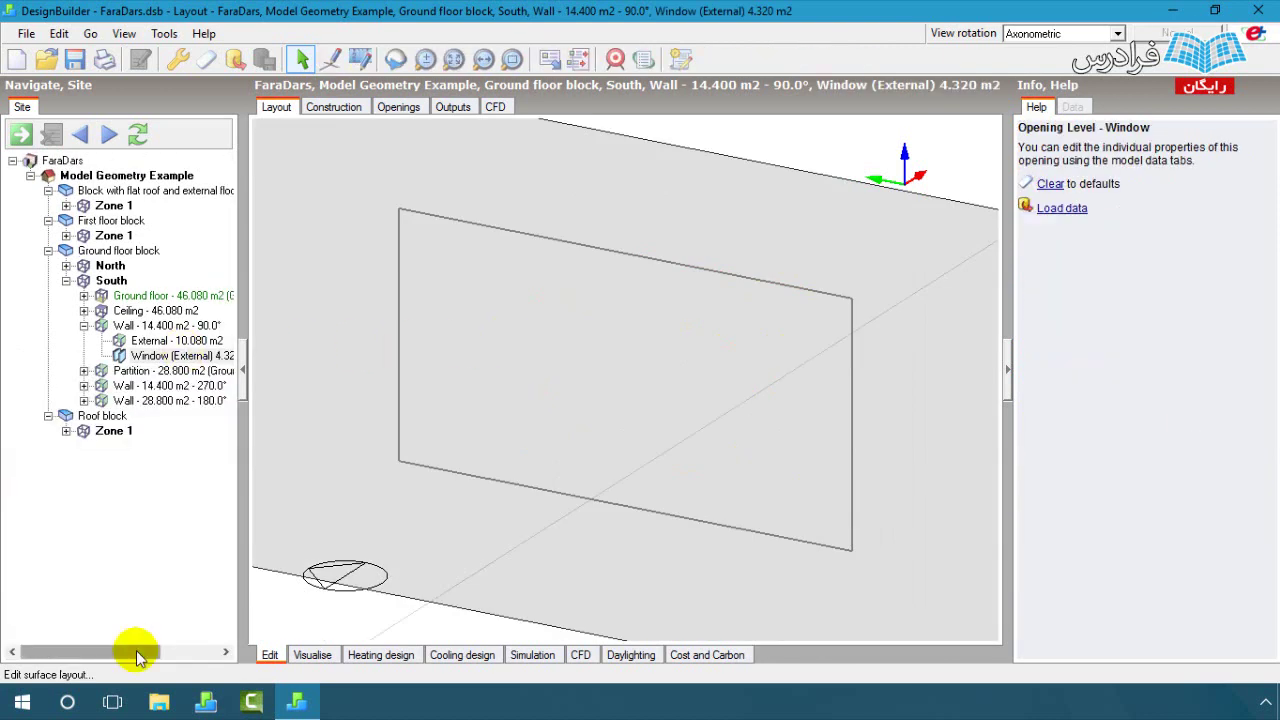
pyautogui.moveTo(136, 651); pyautogui.dragTo(172, 651)
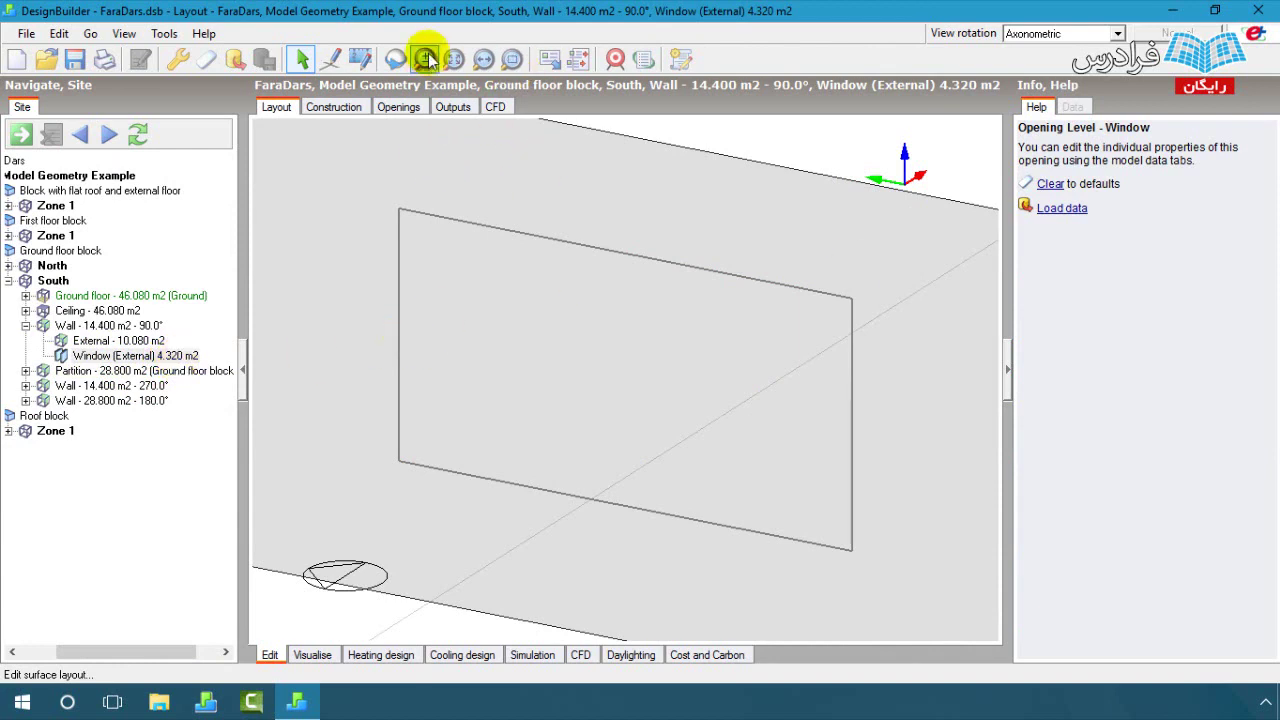
pyautogui.moveTo(155, 652); pyautogui.dragTo(118, 655)
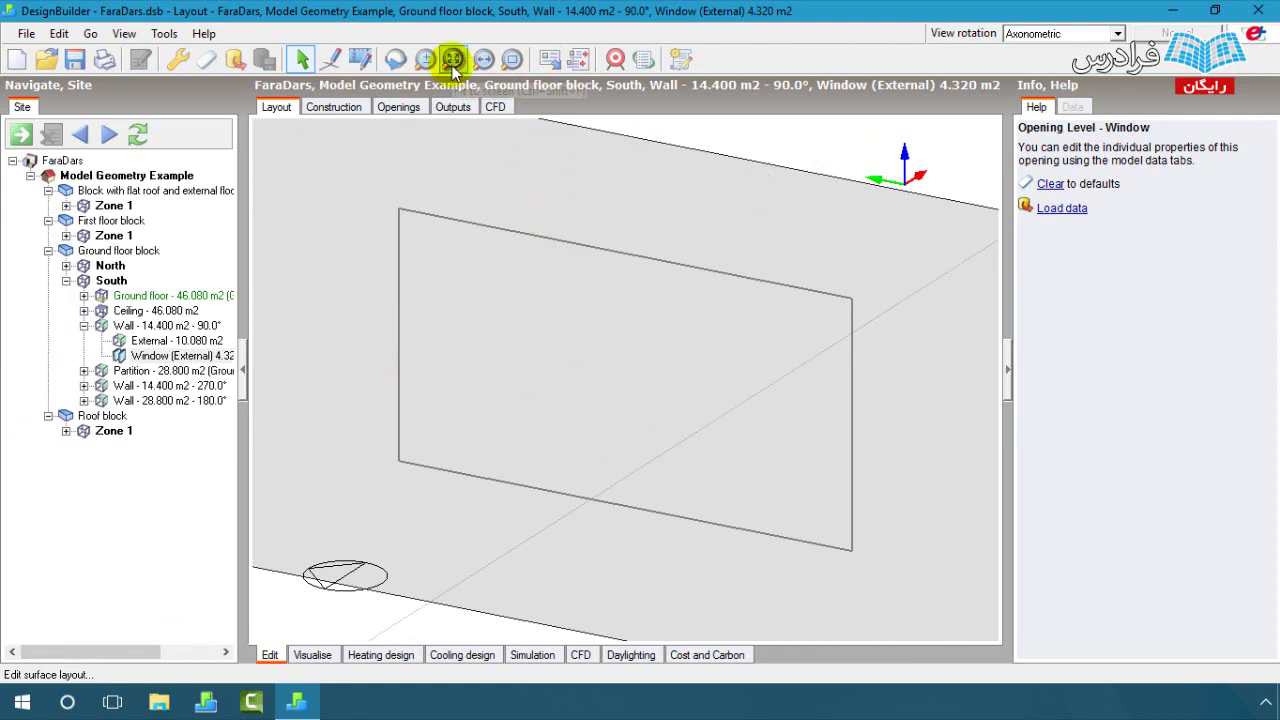
pyautogui.click(118, 190)
pyautogui.click(115, 176)
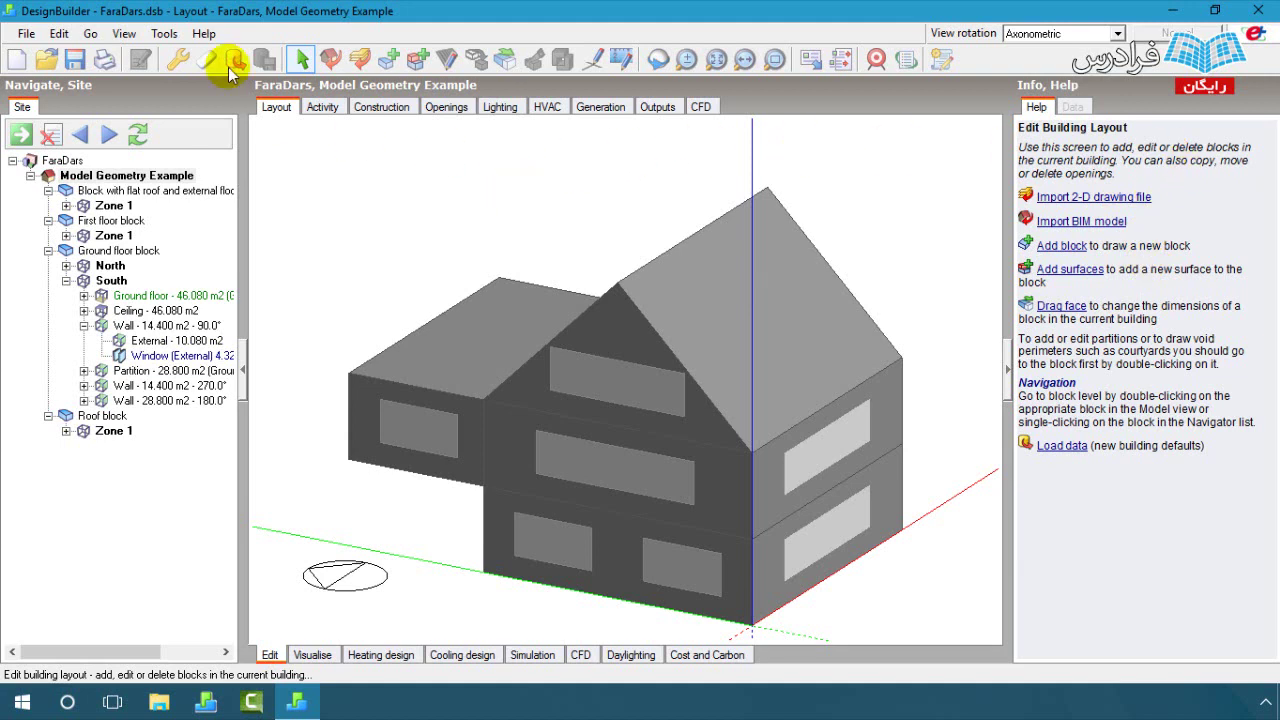
# - Glance at the Help menu, then go up to the FaraDars site level
pyautogui.click(200, 34)
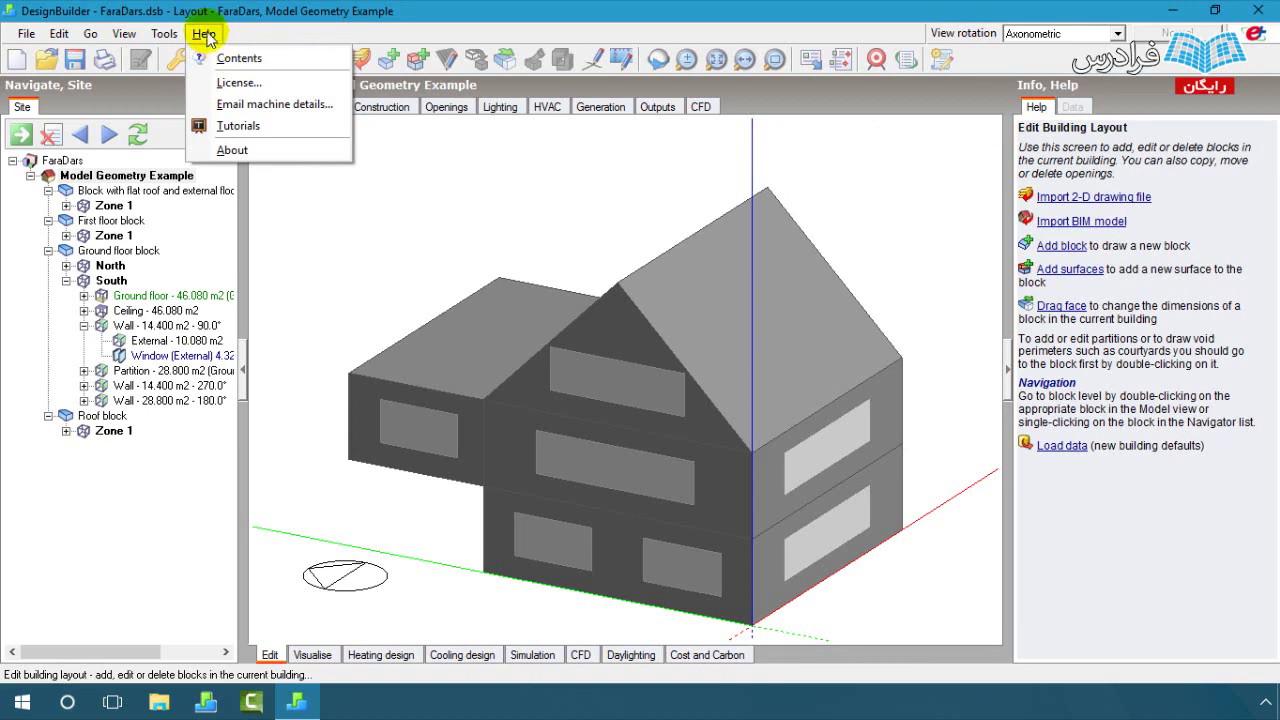
pyautogui.click(206, 36)
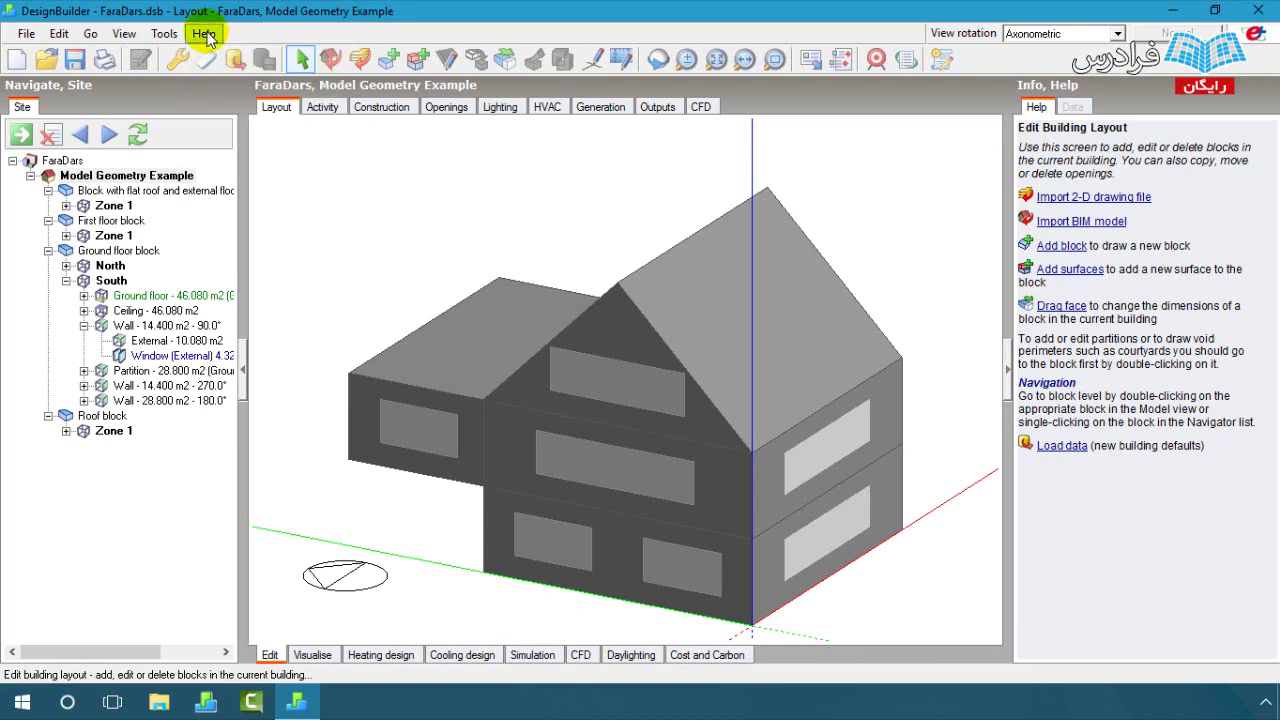
pyautogui.click(594, 222)
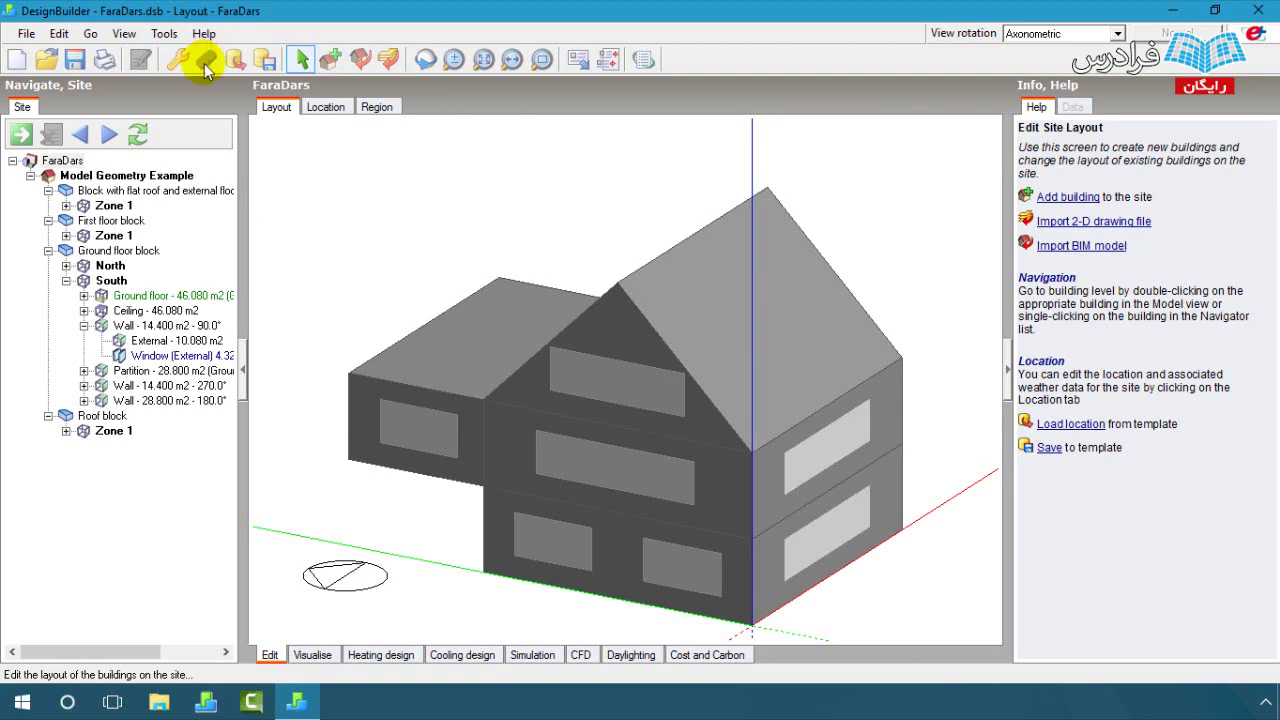
pyautogui.click(165, 35)
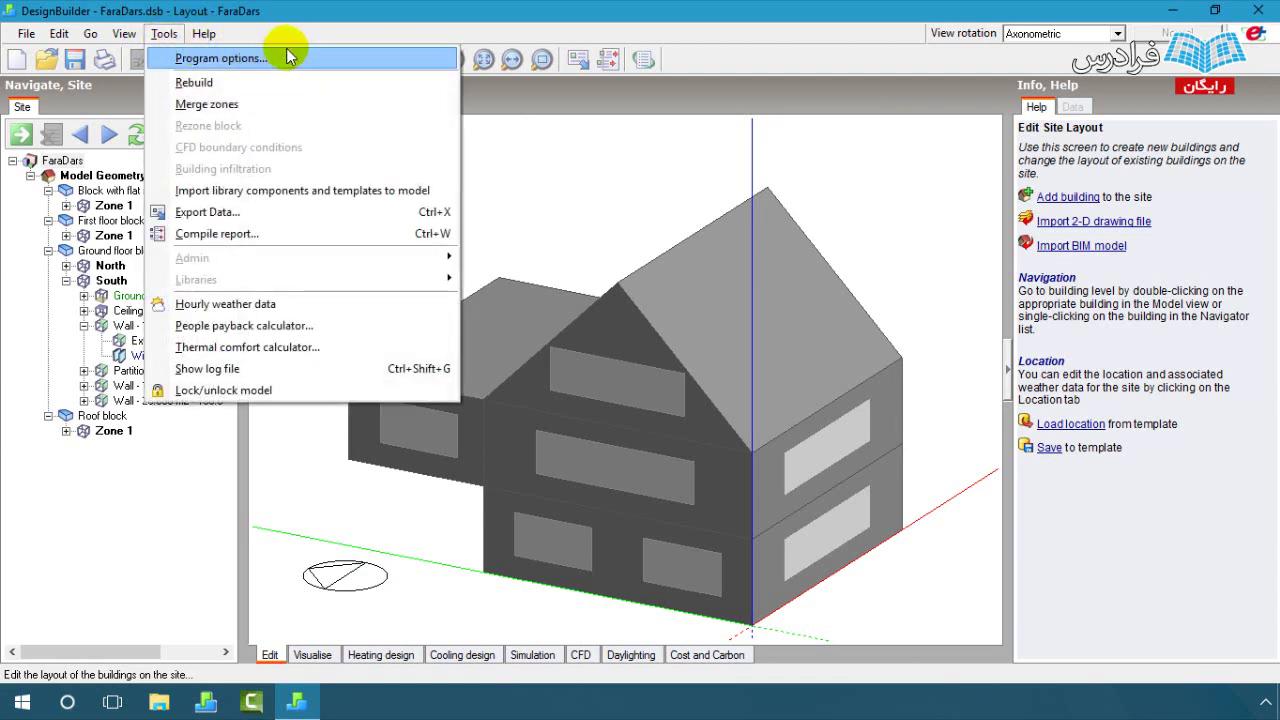
# - In Program options, set the Help system to 2-Local help and apply it
pyautogui.click(310, 60)
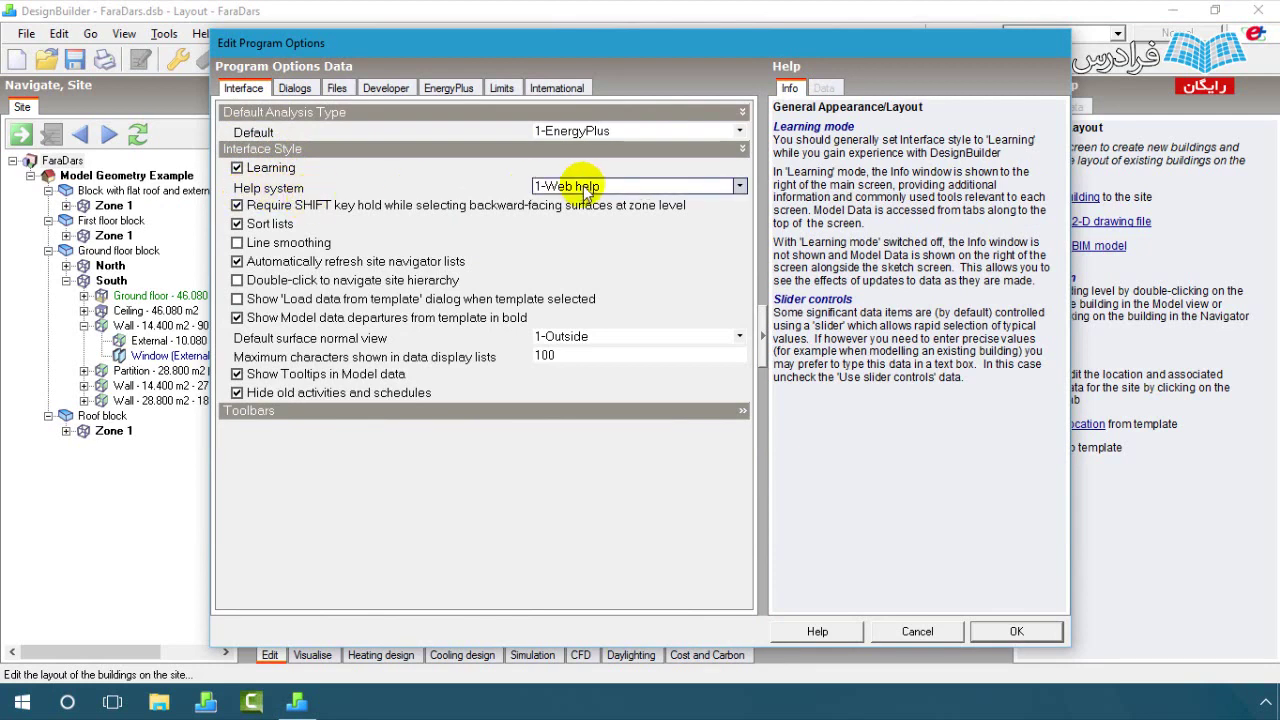
pyautogui.click(658, 187)
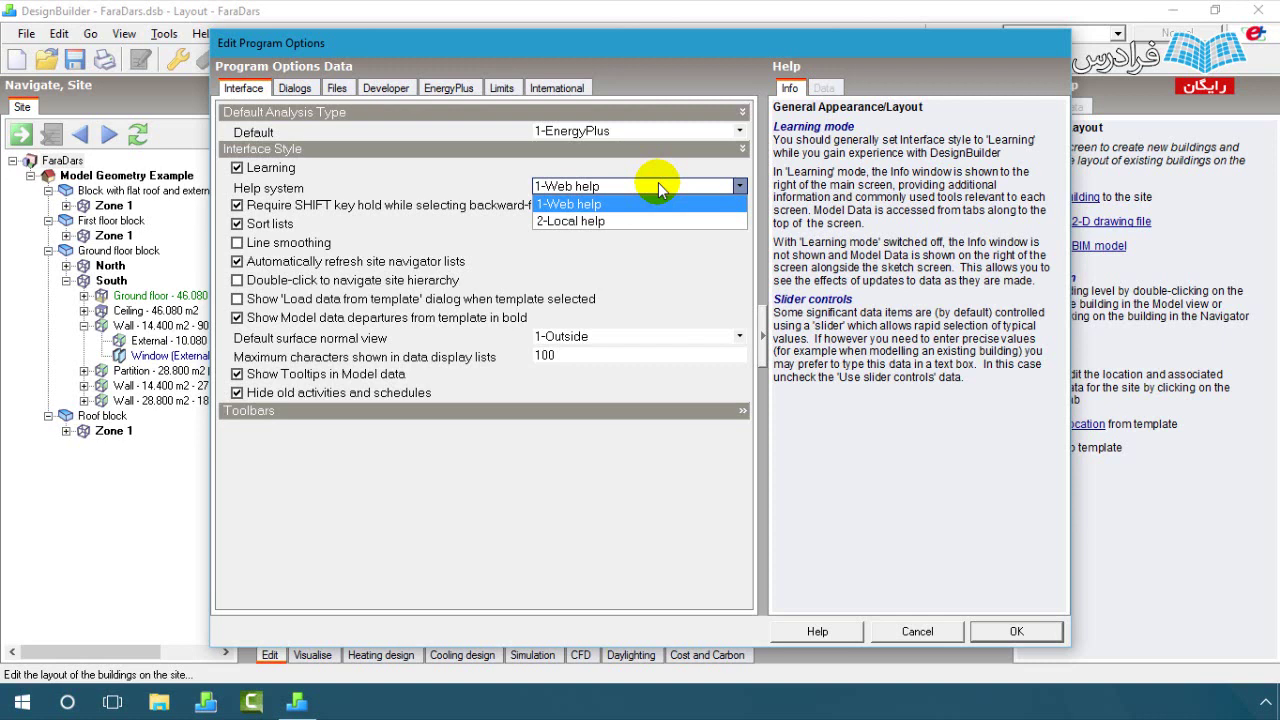
pyautogui.click(567, 224)
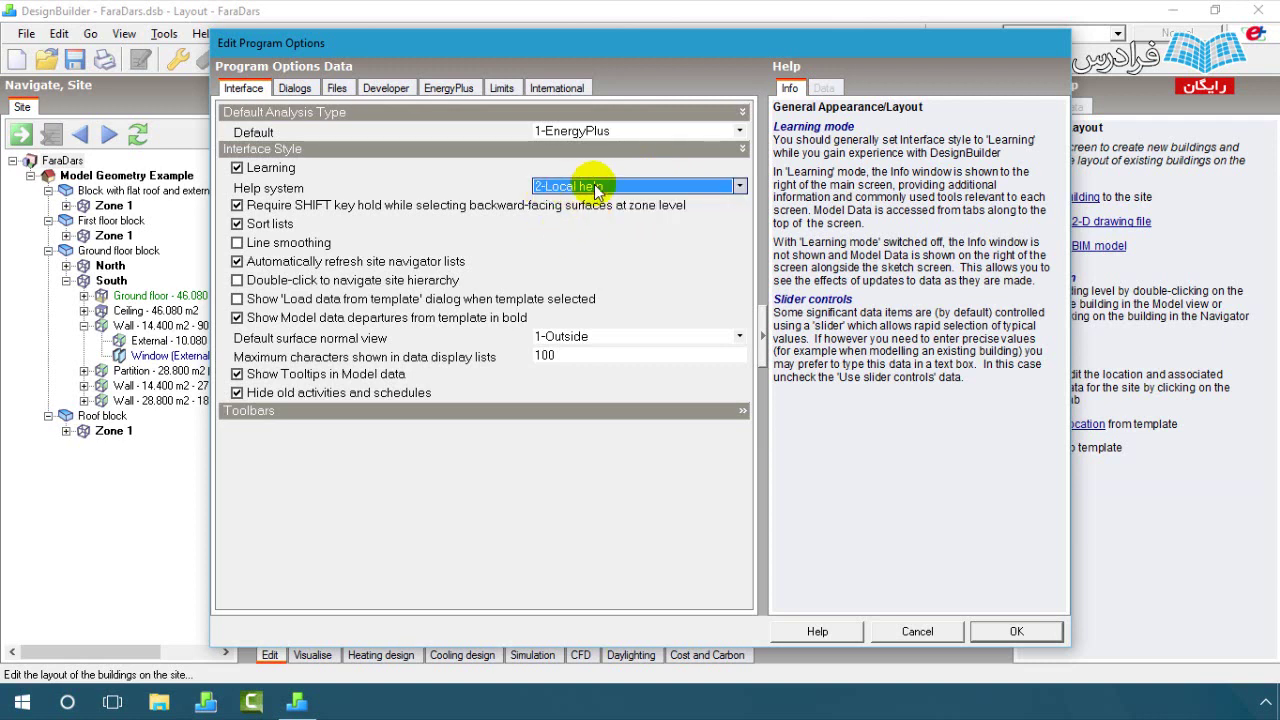
pyautogui.click(1016, 632)
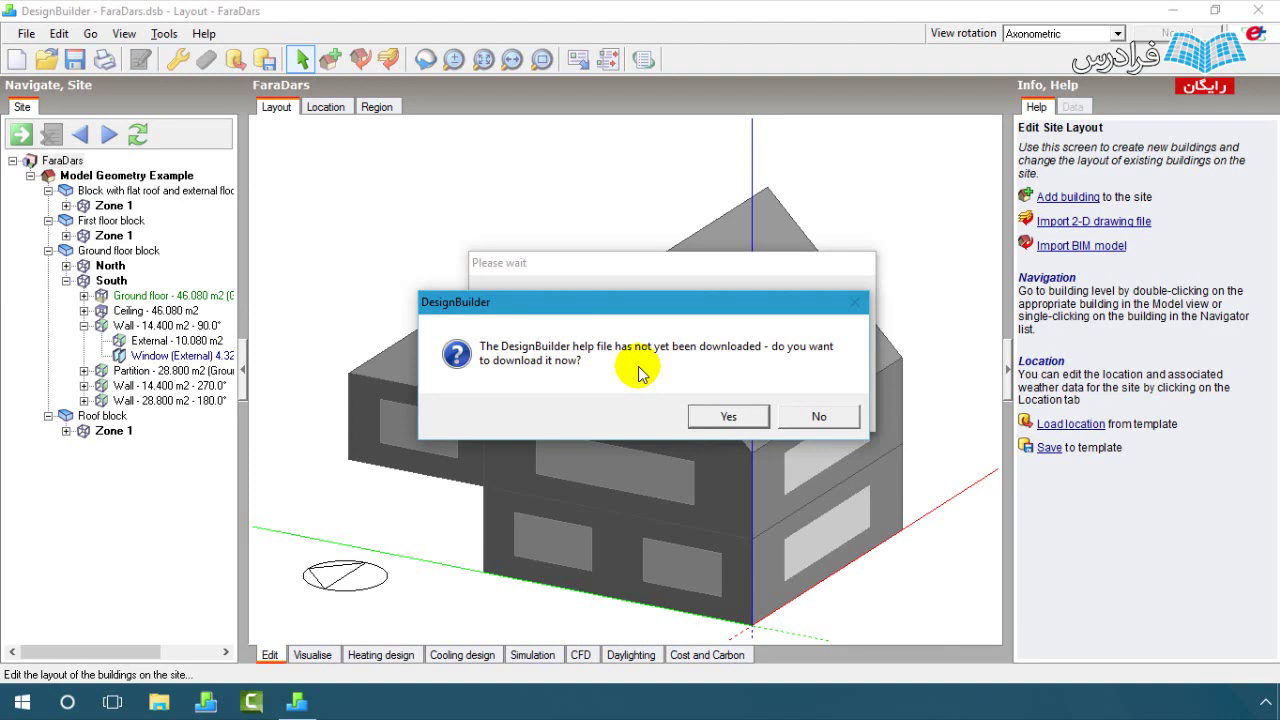
# - Decline downloading the DesignBuilder help file
pyautogui.click(818, 415)
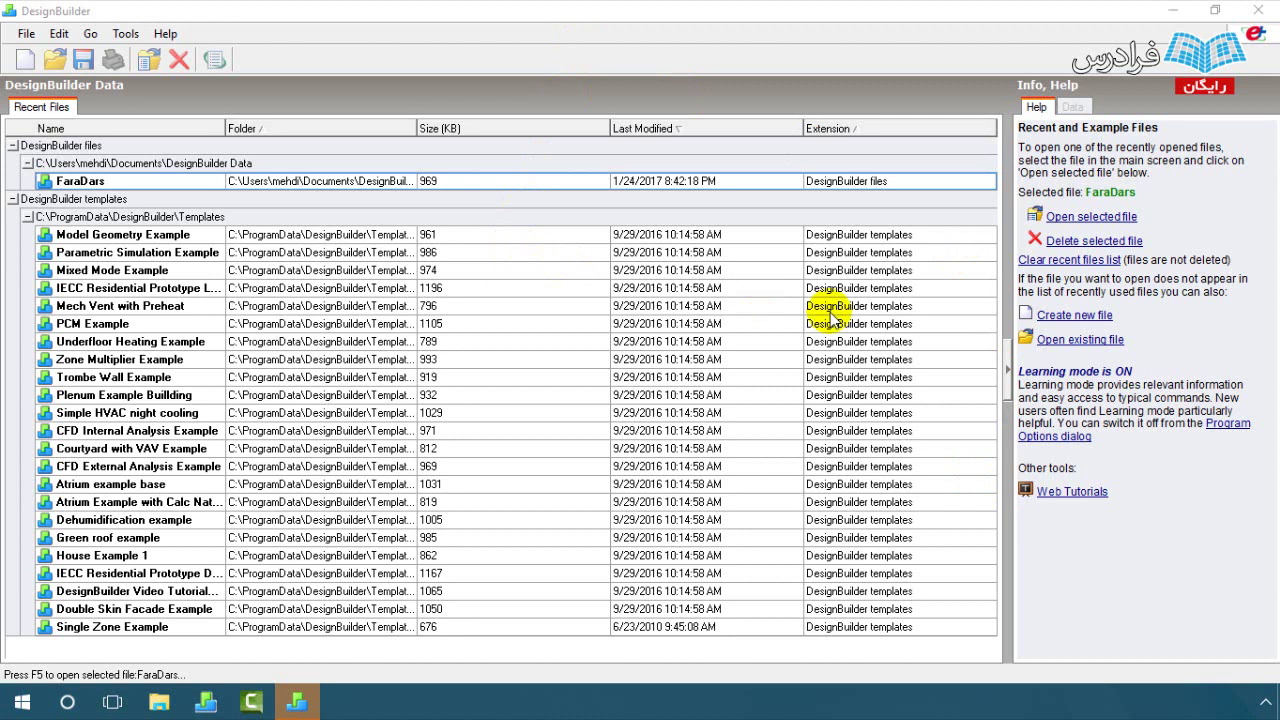
# - Create a new project titled 'FaraDars Project' in YAZD with 1-EnergyPlus analysis
pyautogui.click(25, 37)
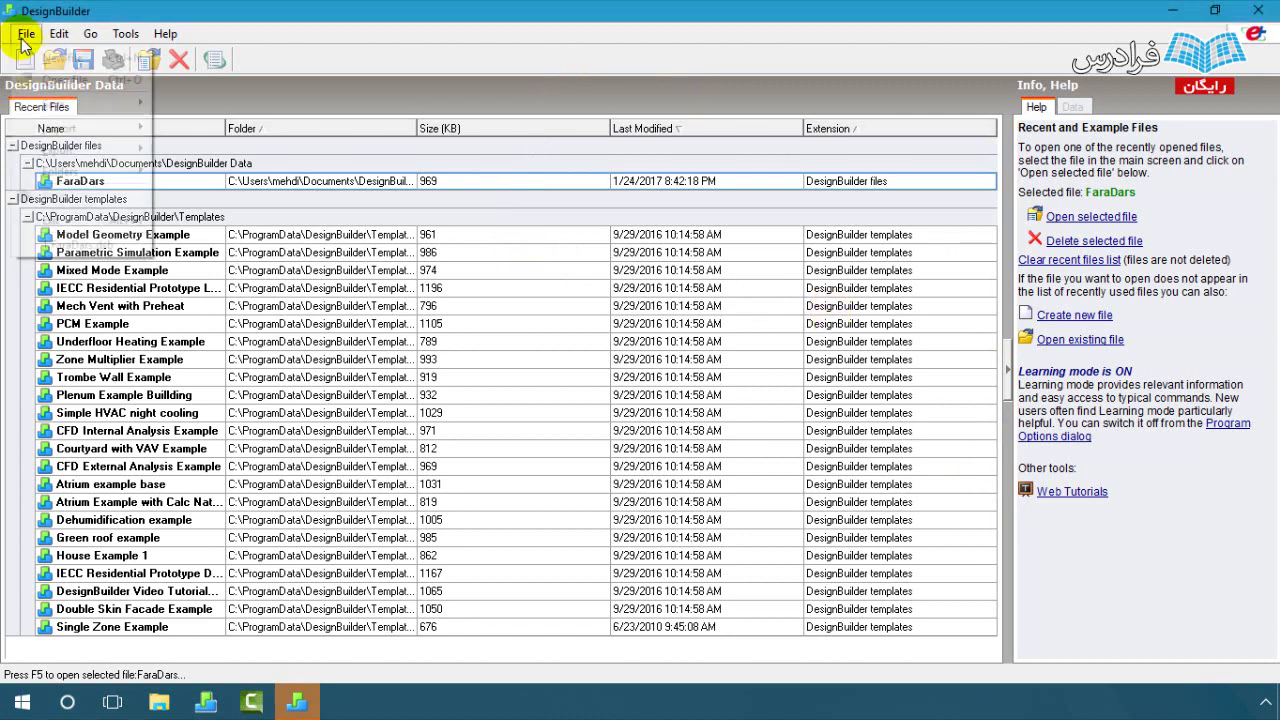
pyautogui.click(40, 54)
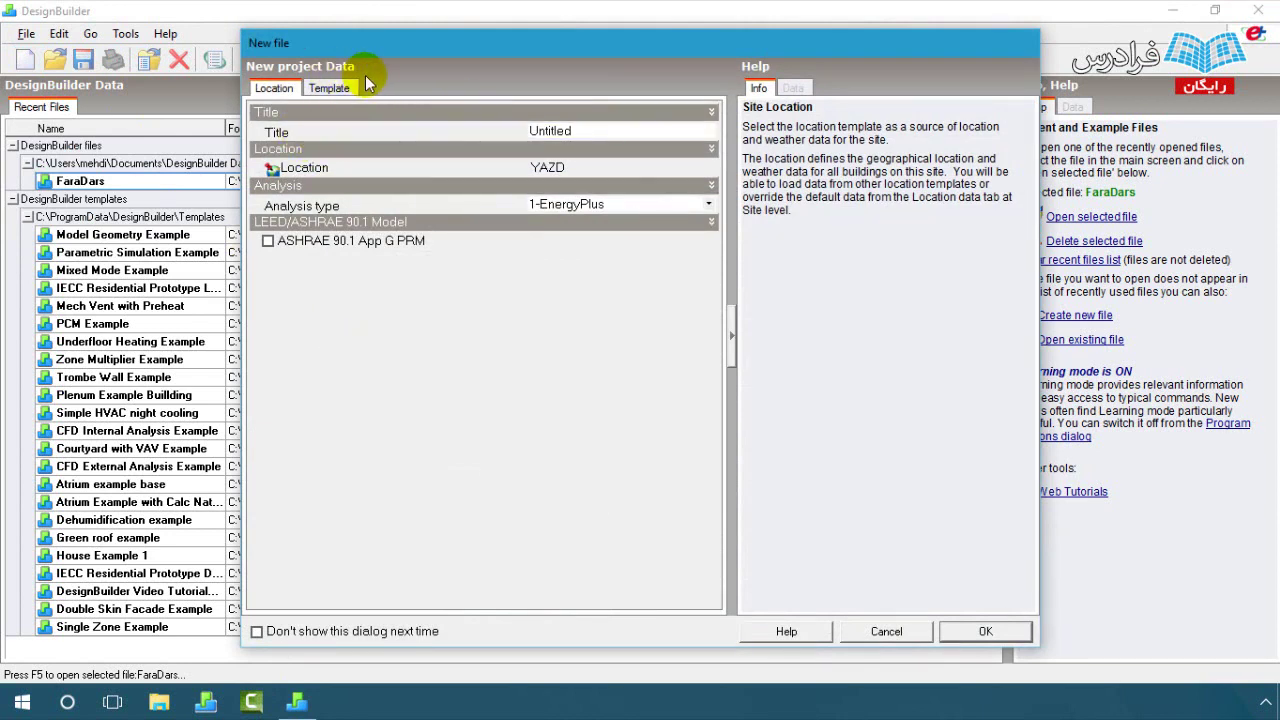
pyautogui.click(550, 131)
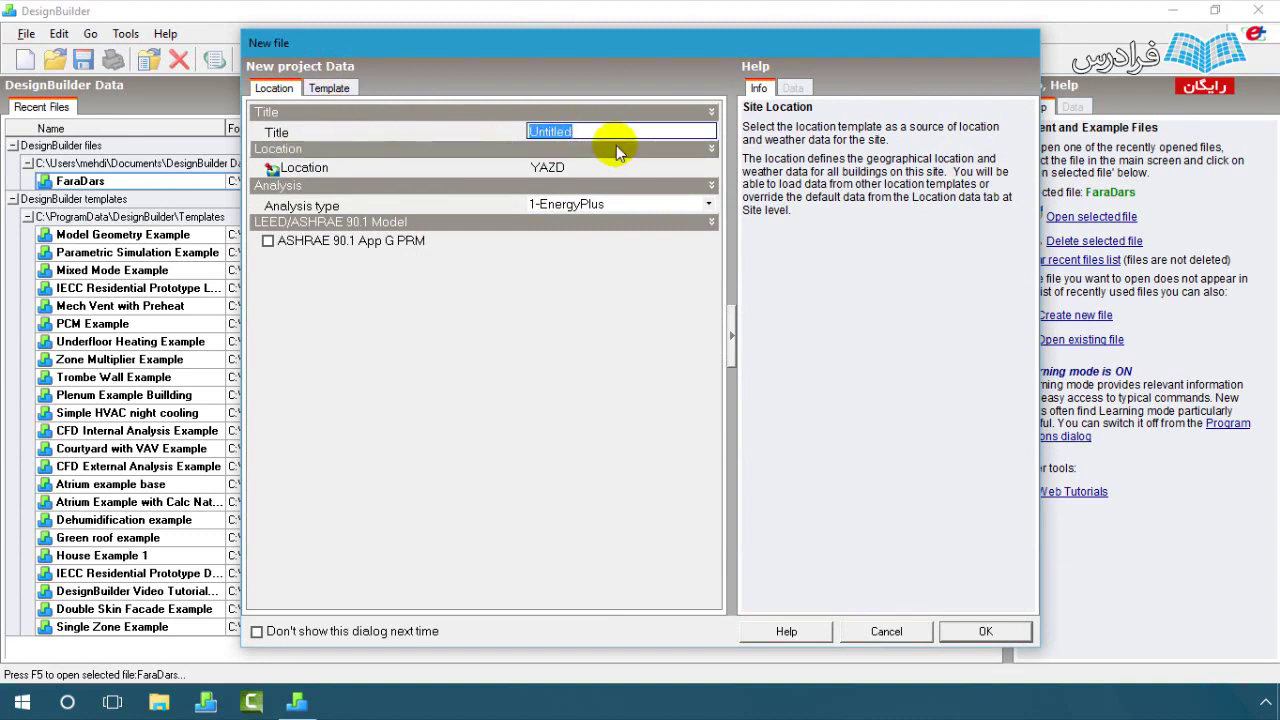
pyautogui.write('Fa')
pyautogui.write('raDars Project')
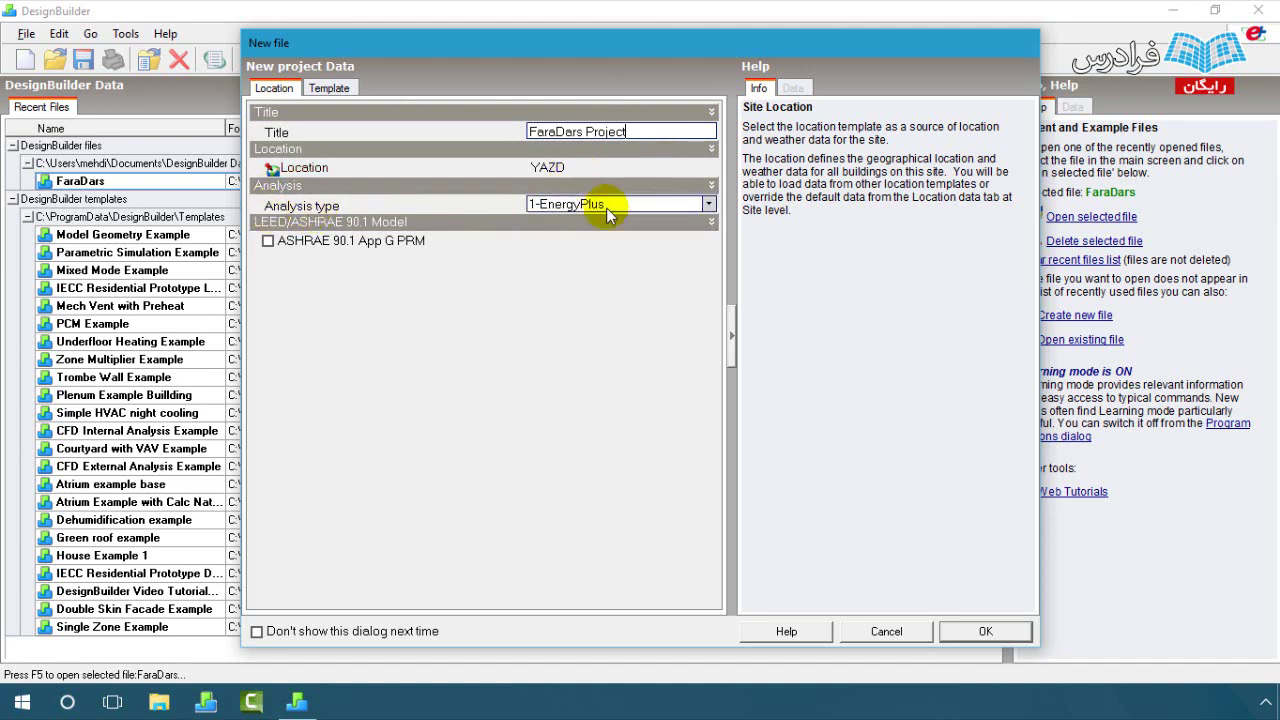
pyautogui.click(985, 631)
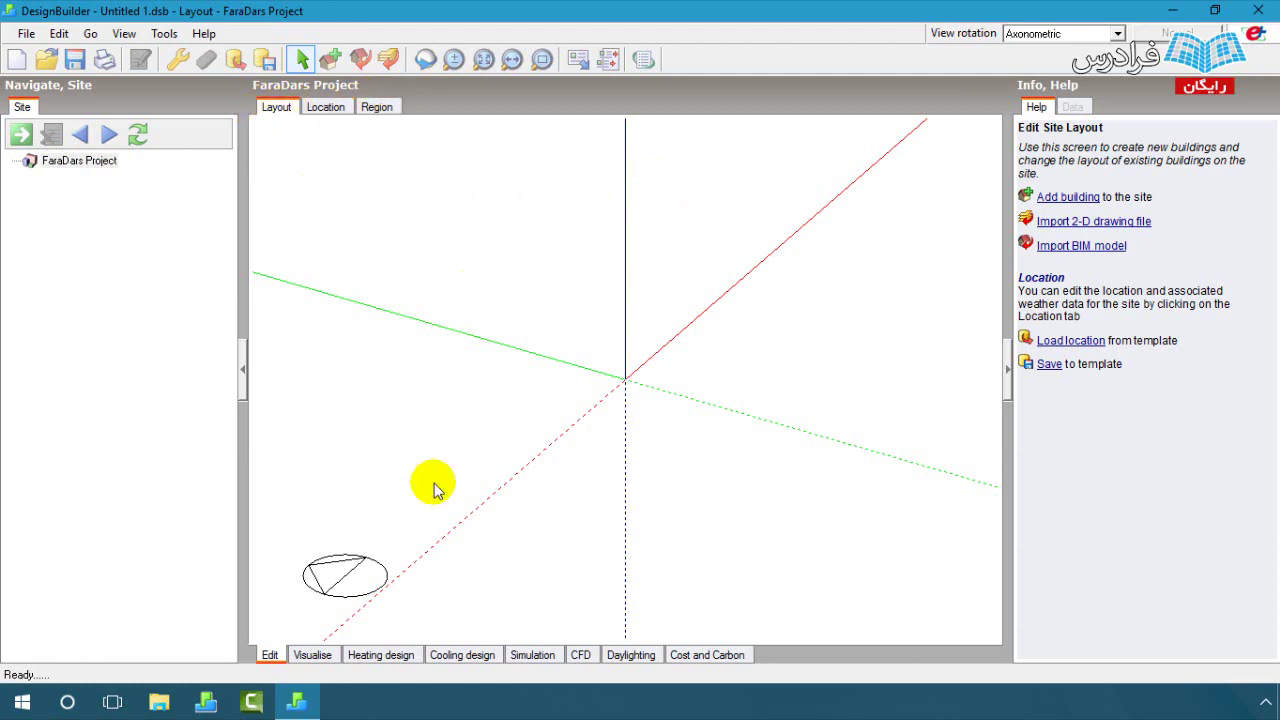
pyautogui.click(334, 112)
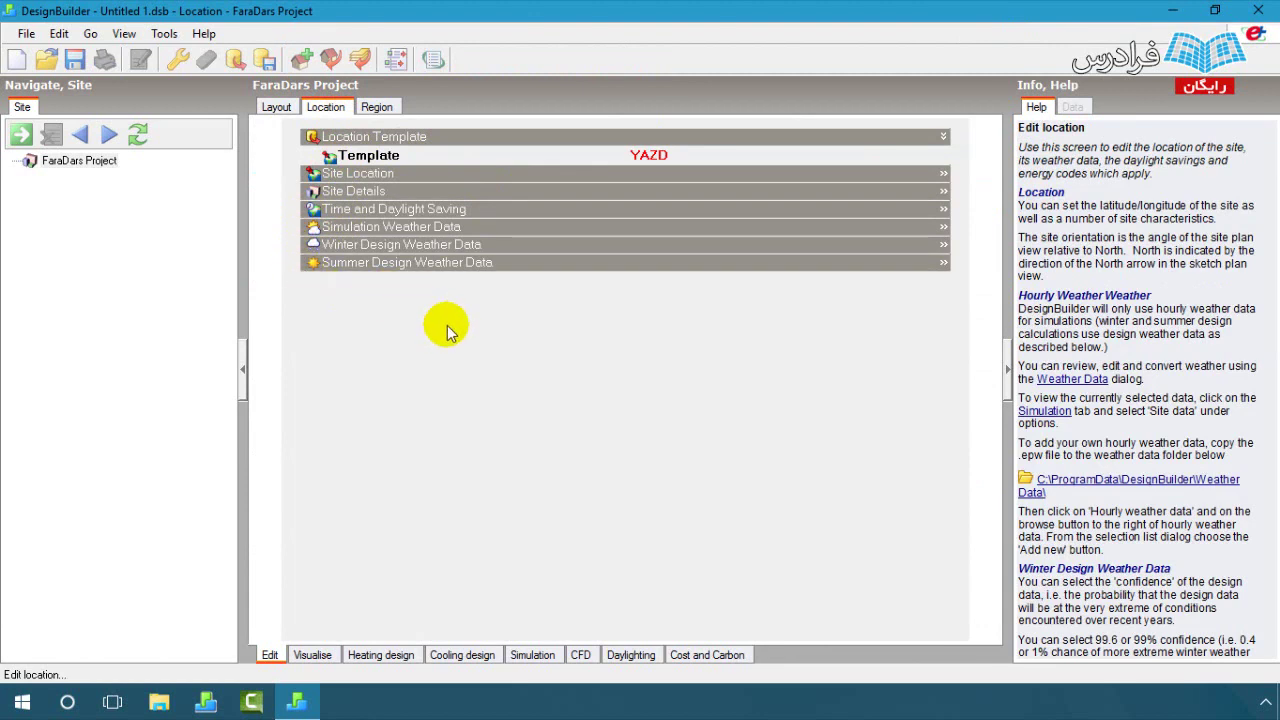
pyautogui.click(376, 109)
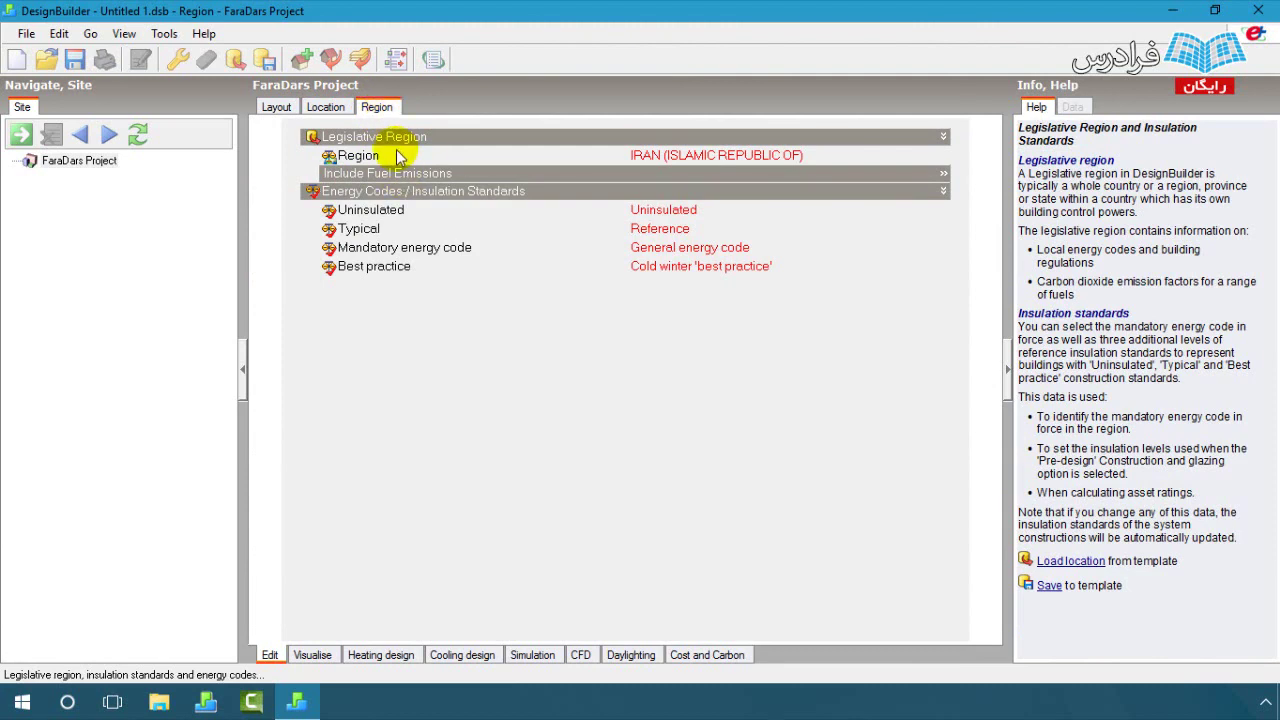
pyautogui.click(288, 111)
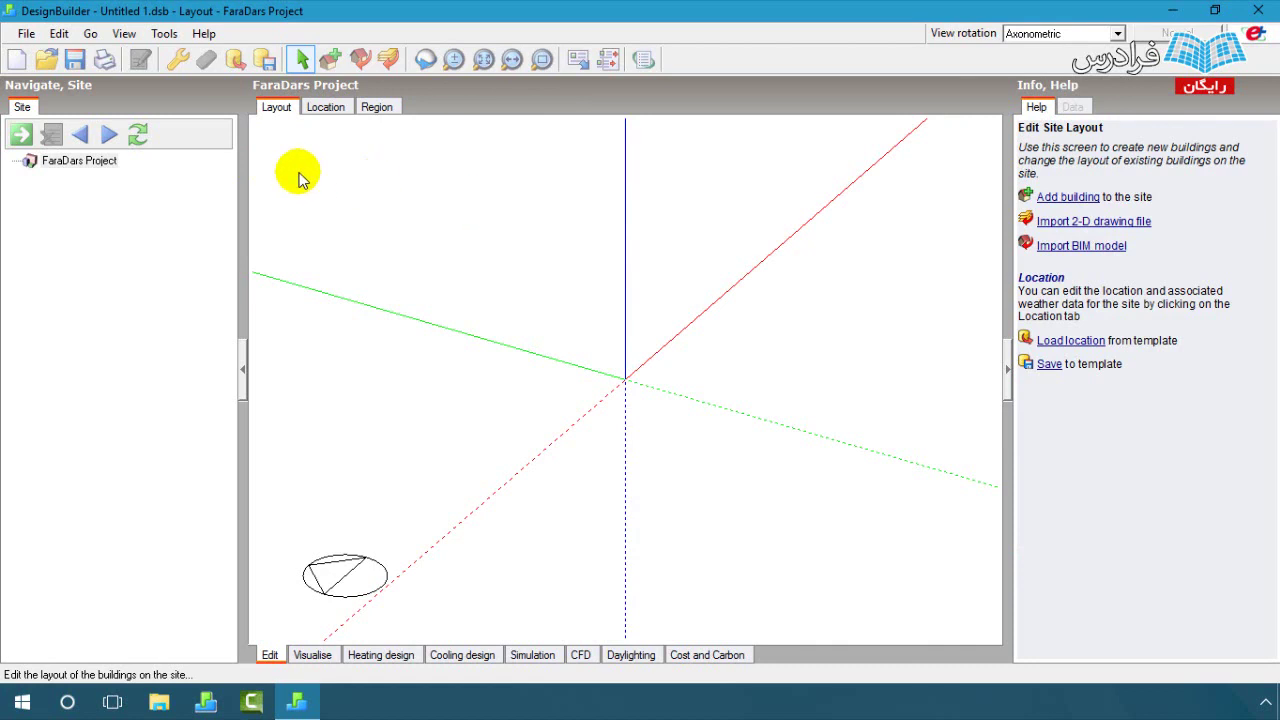
# - Open the new-building settings, showing model type Default and External measurements convention
pyautogui.click(62, 36)
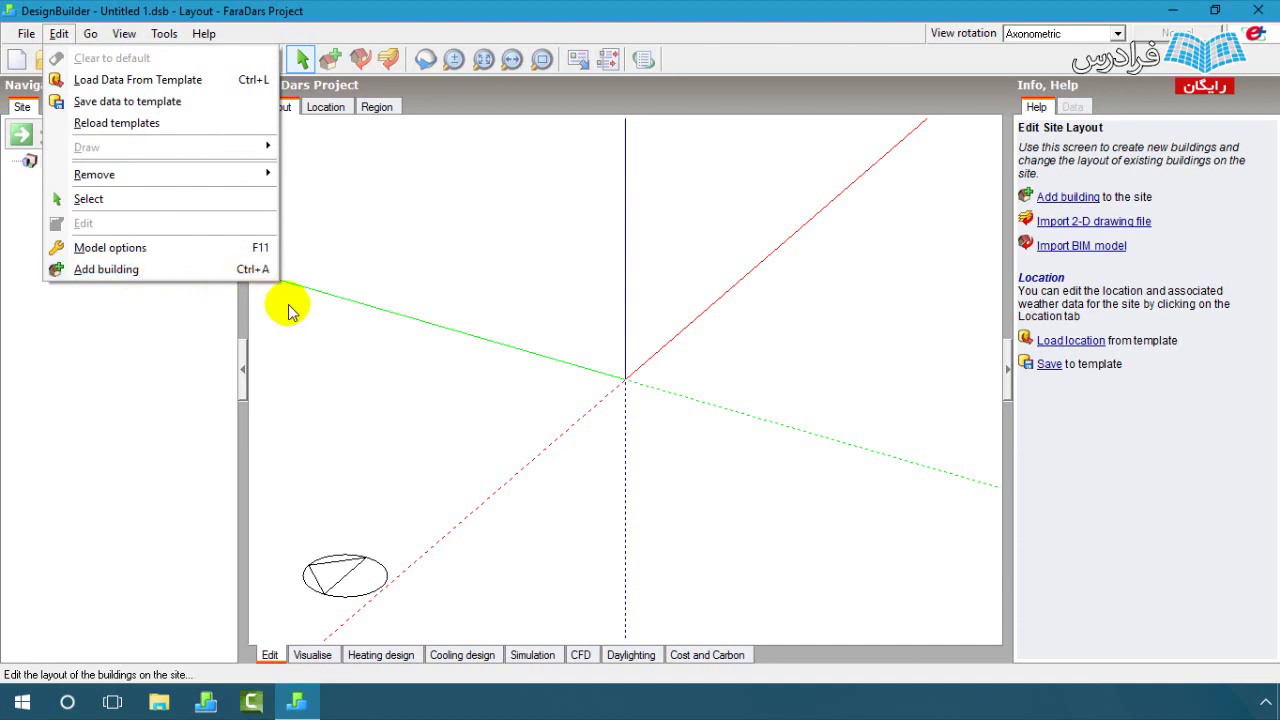
pyautogui.click(391, 206)
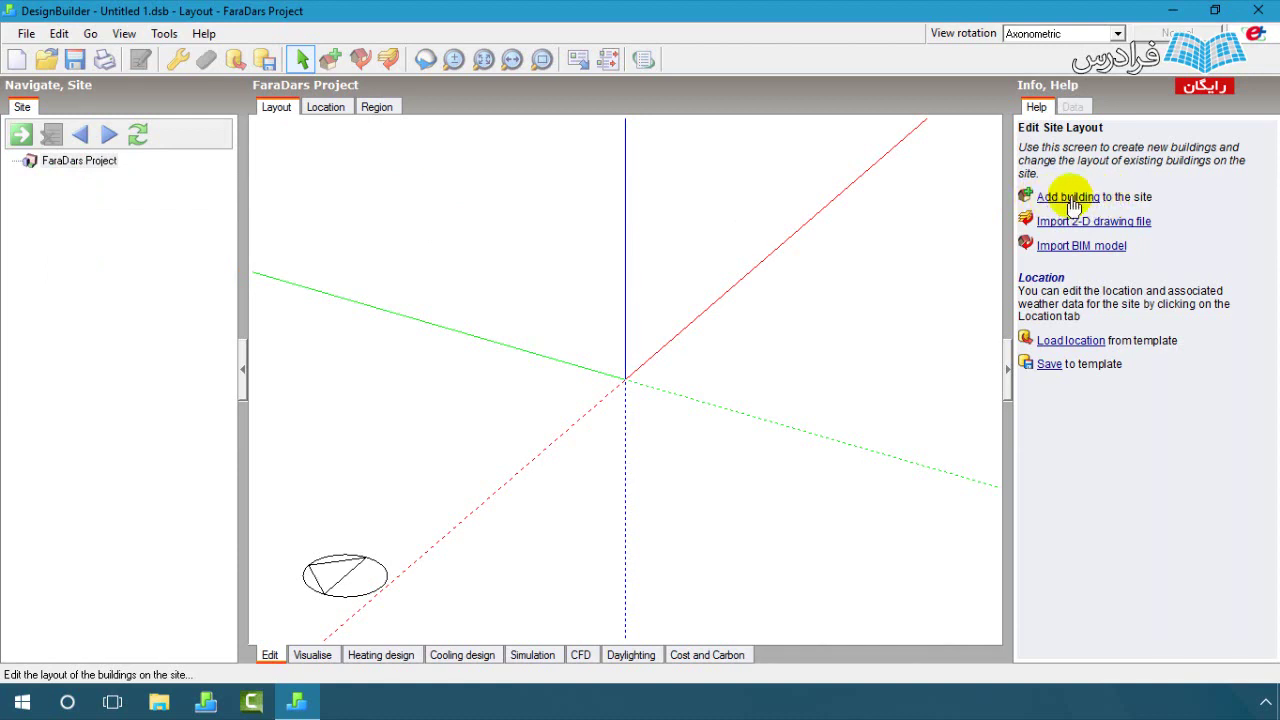
pyautogui.click(329, 63)
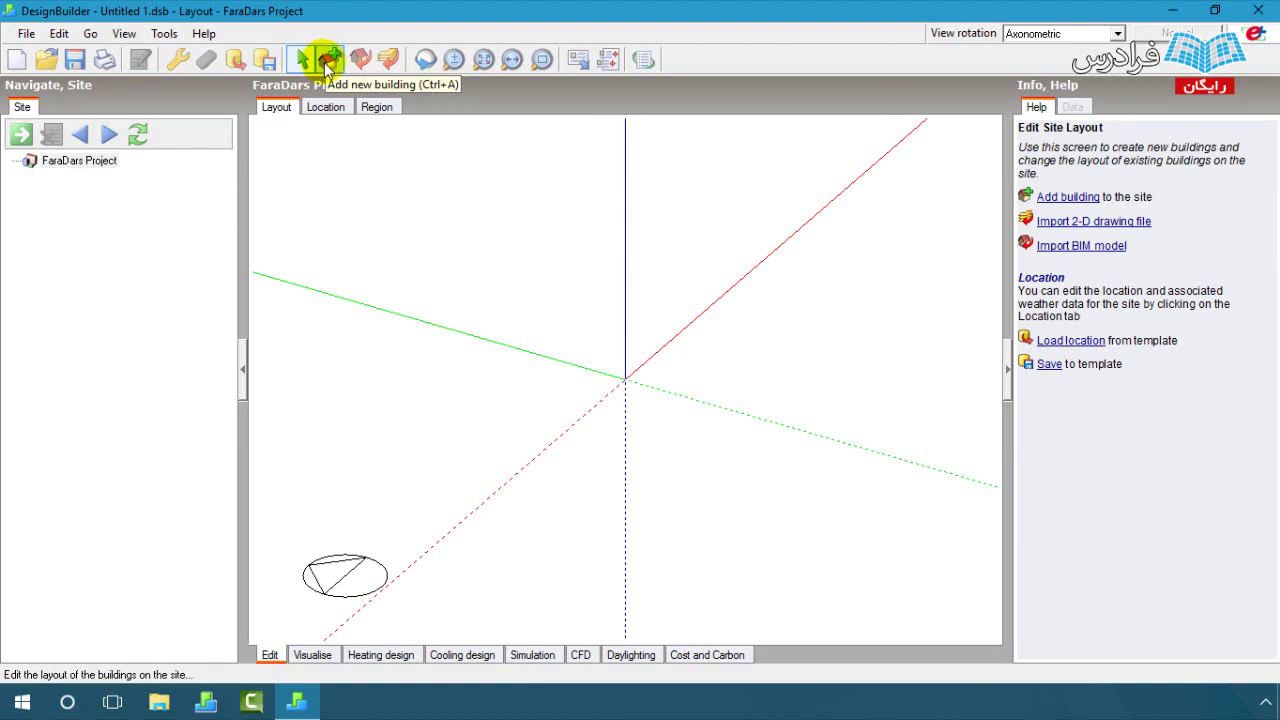
pyautogui.click(330, 63)
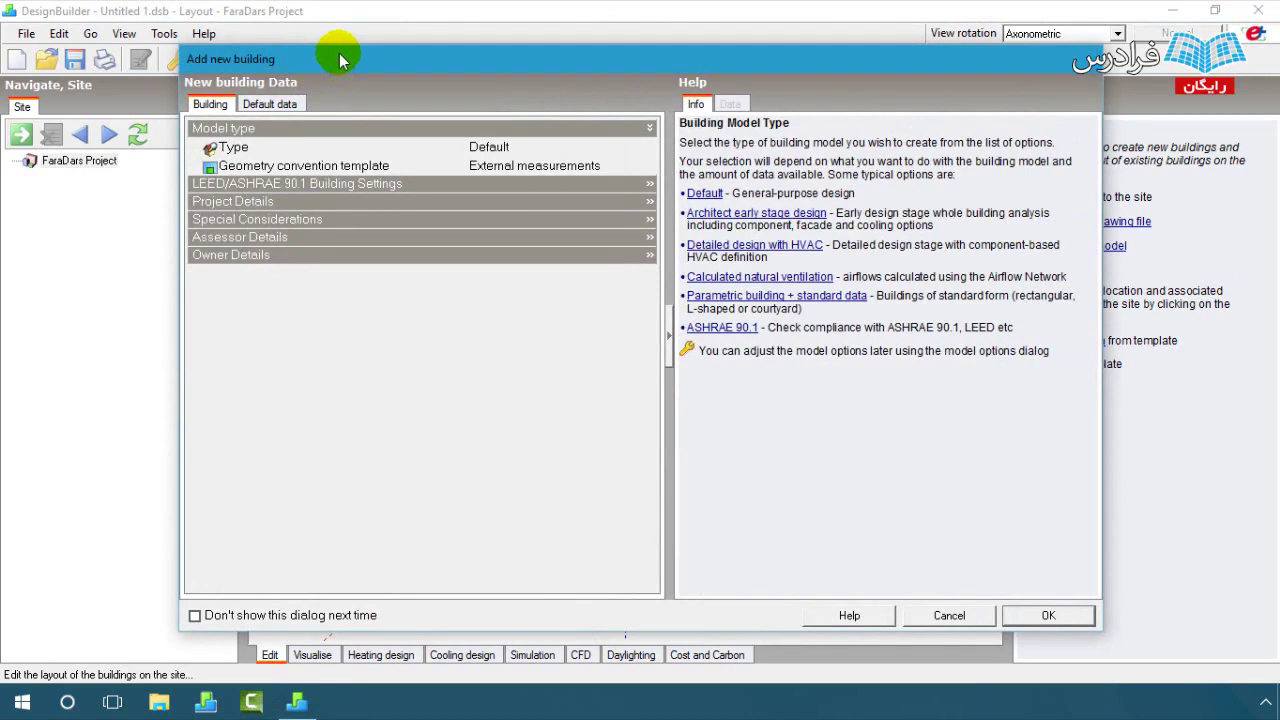
# - Accept the default new-building settings to create Building 1 under FaraDars Project
pyautogui.click(1075, 612)
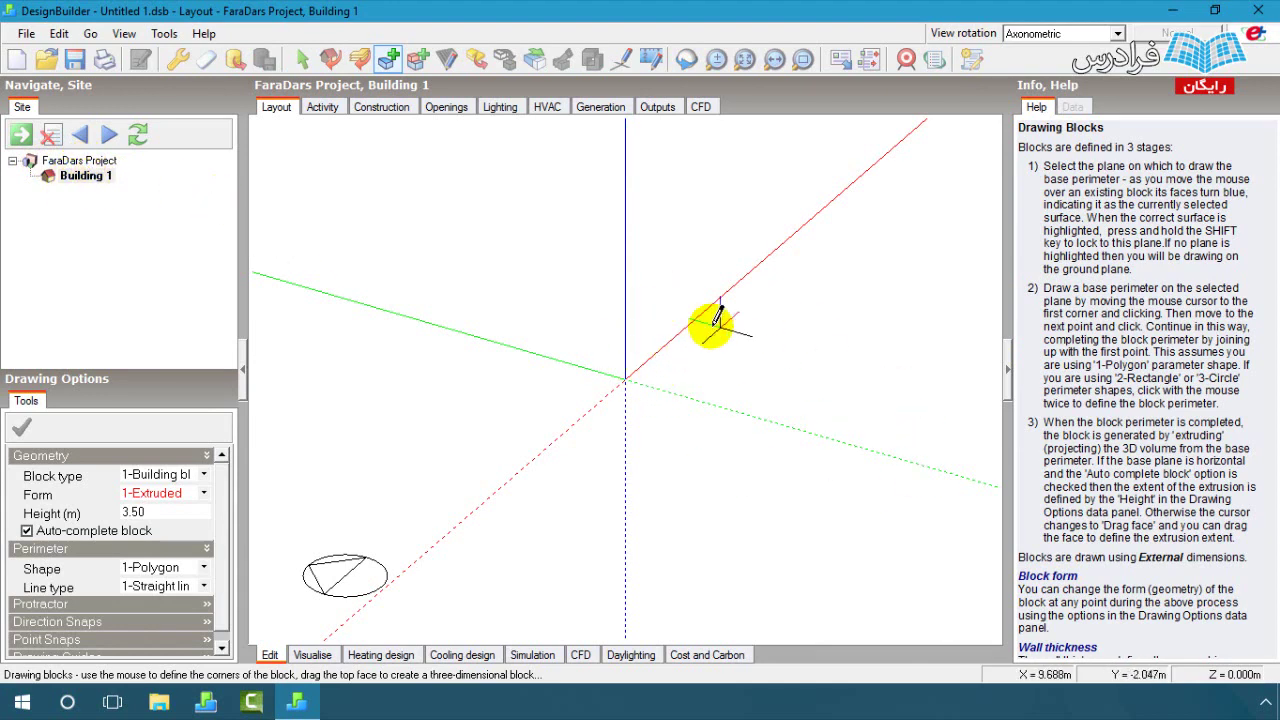
# - Collapse the help panel and keep block type Building block with Extruded form
pyautogui.click(1009, 374)
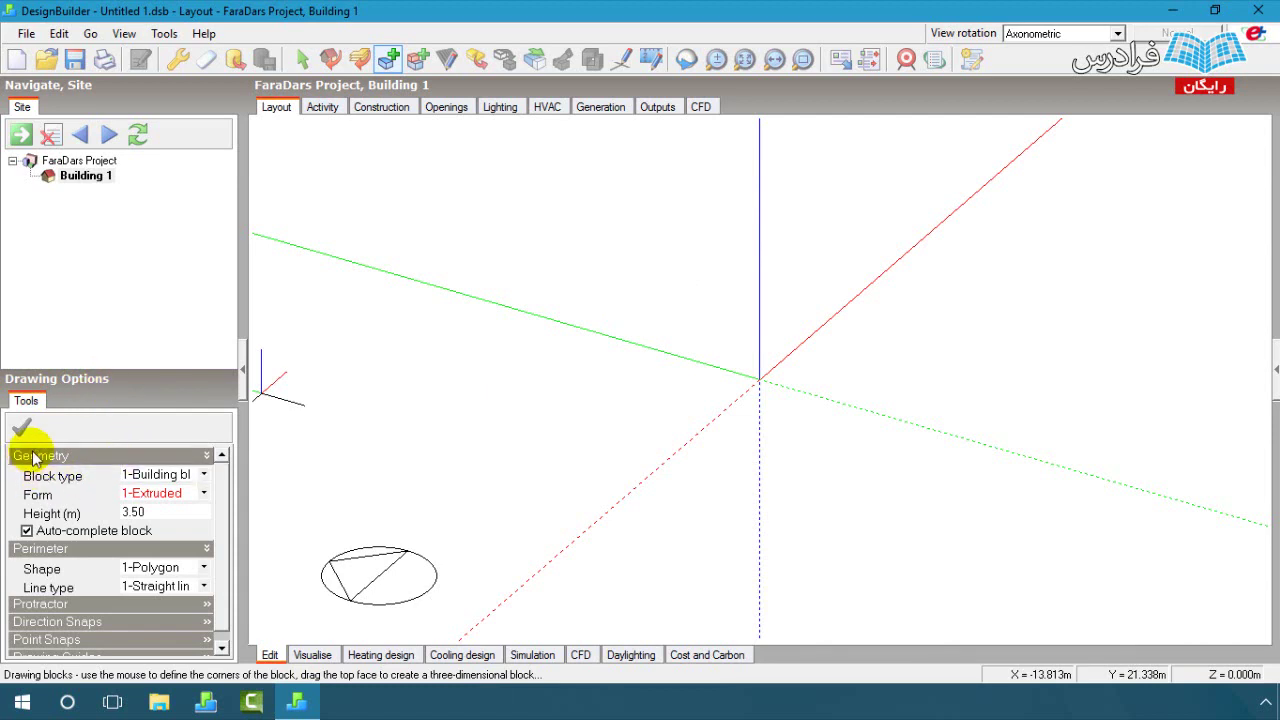
pyautogui.click(204, 475)
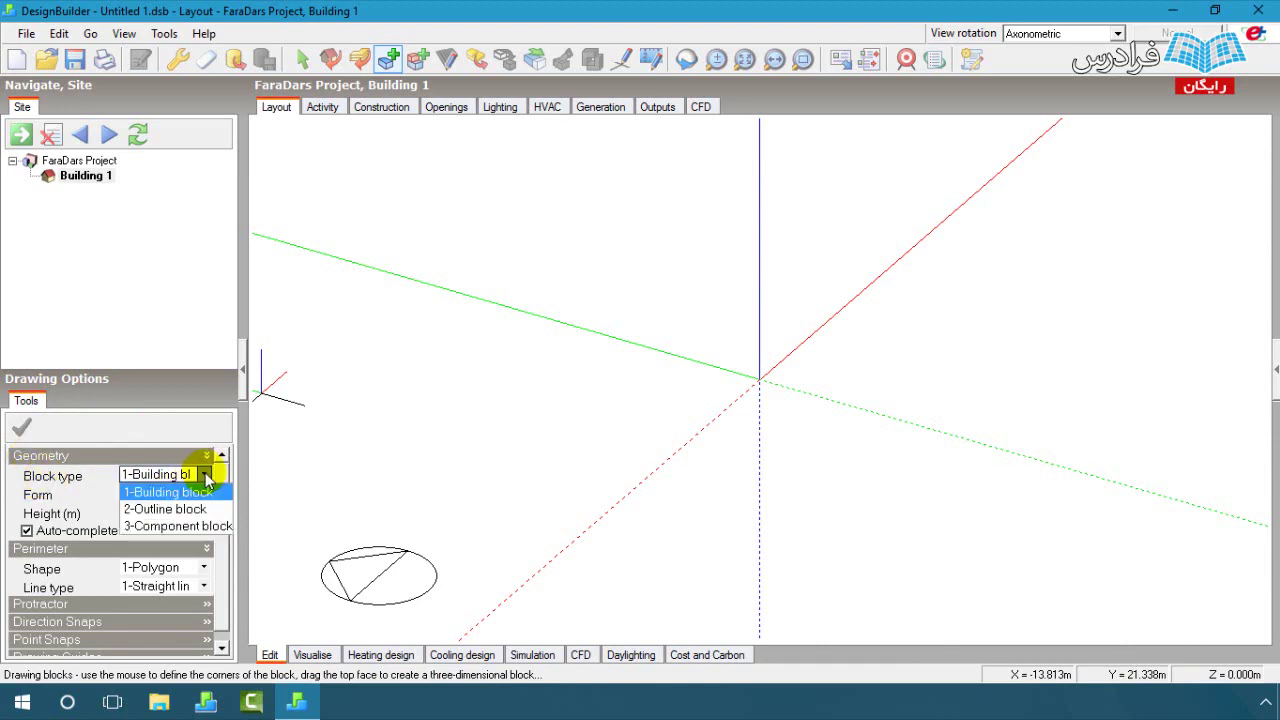
pyautogui.click(200, 492)
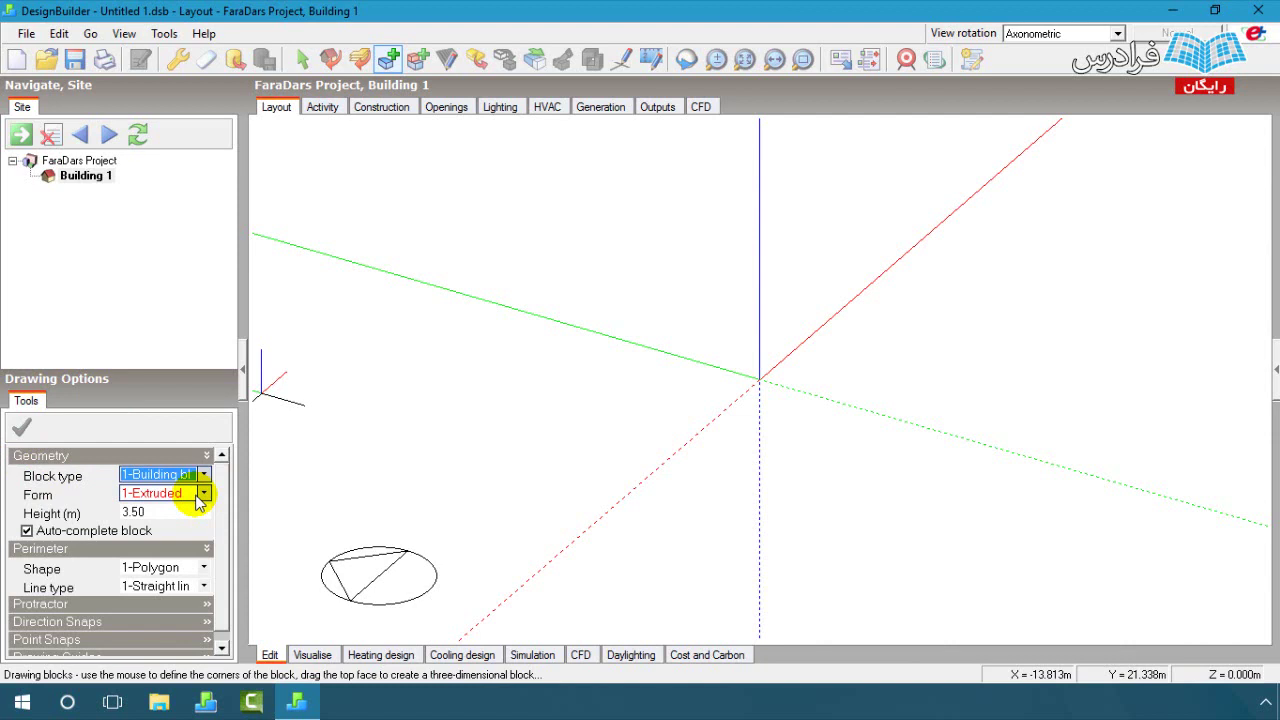
pyautogui.click(203, 493)
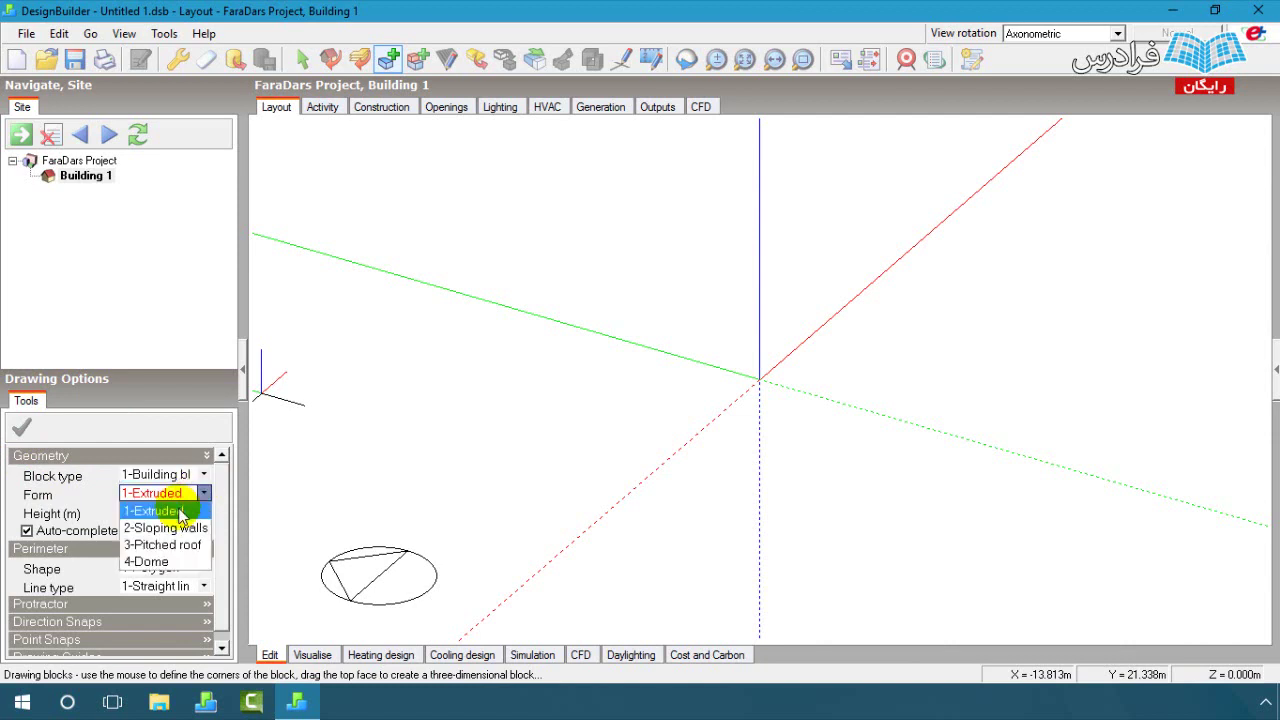
pyautogui.click(181, 512)
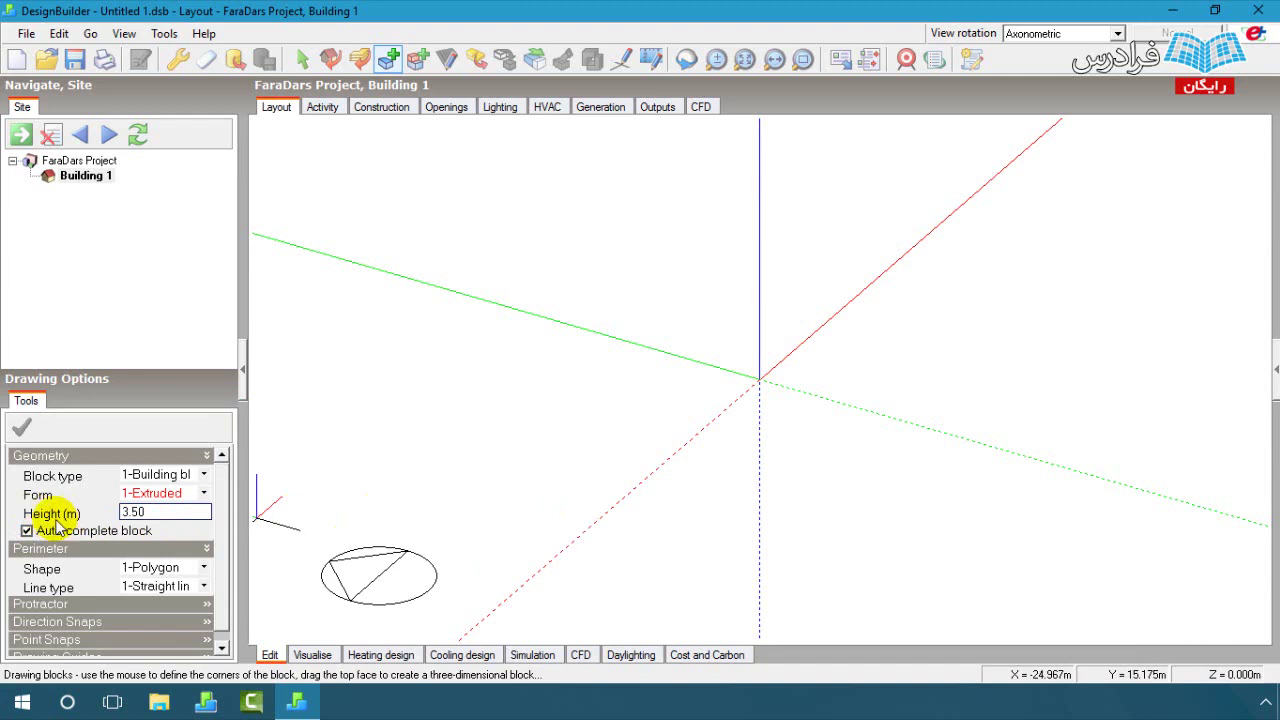
# - Change the block height from 3.50 to 3 m
pyautogui.doubleClick(132, 512)
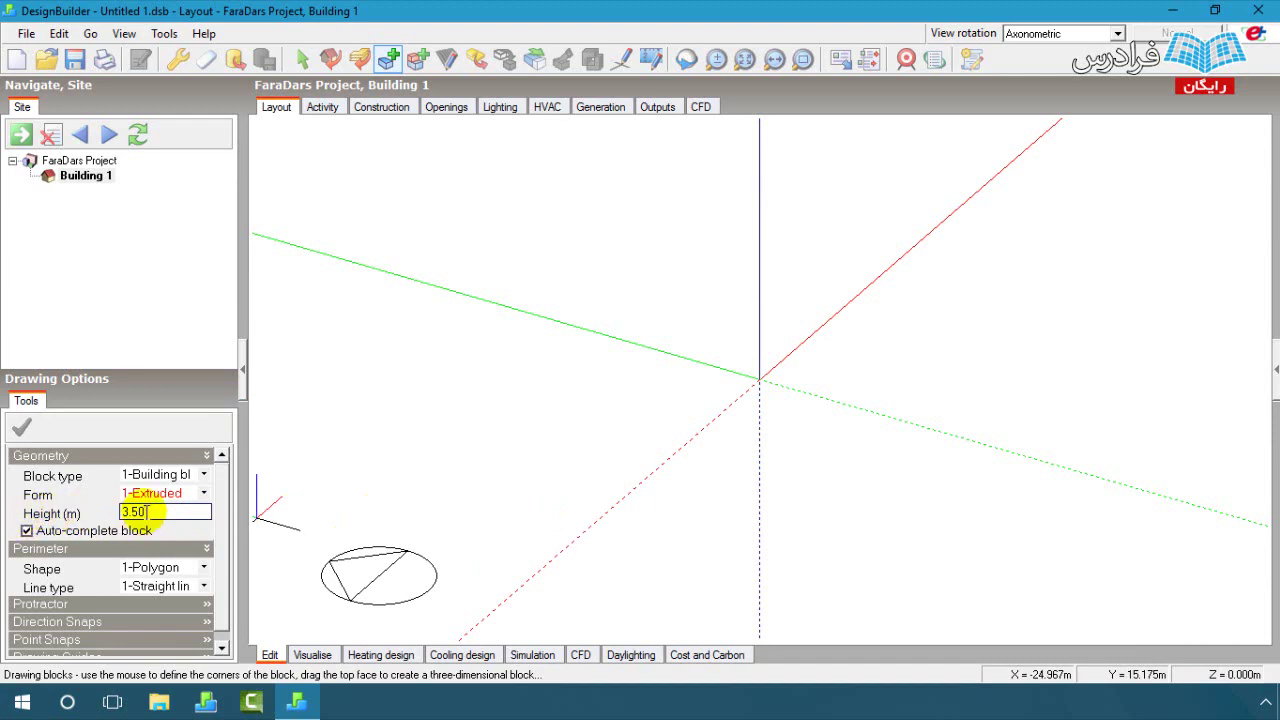
pyautogui.doubleClick(152, 509)
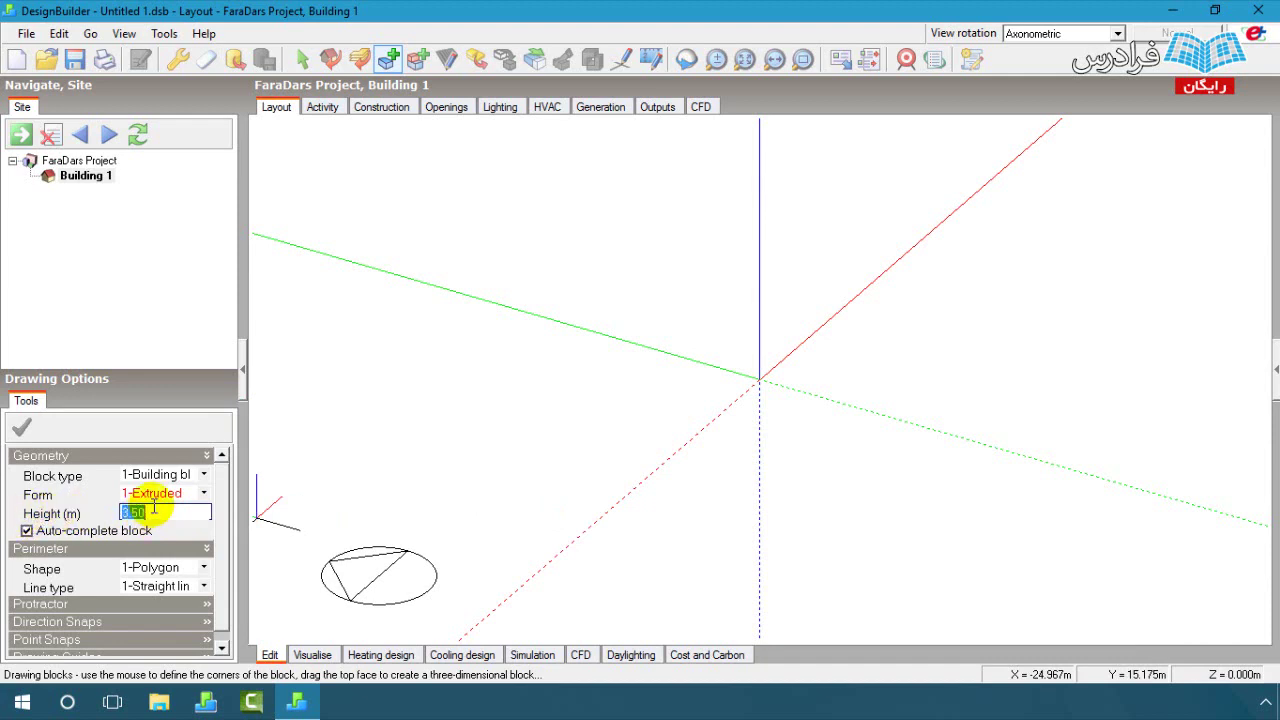
pyautogui.write('3')
pyautogui.press('Return')
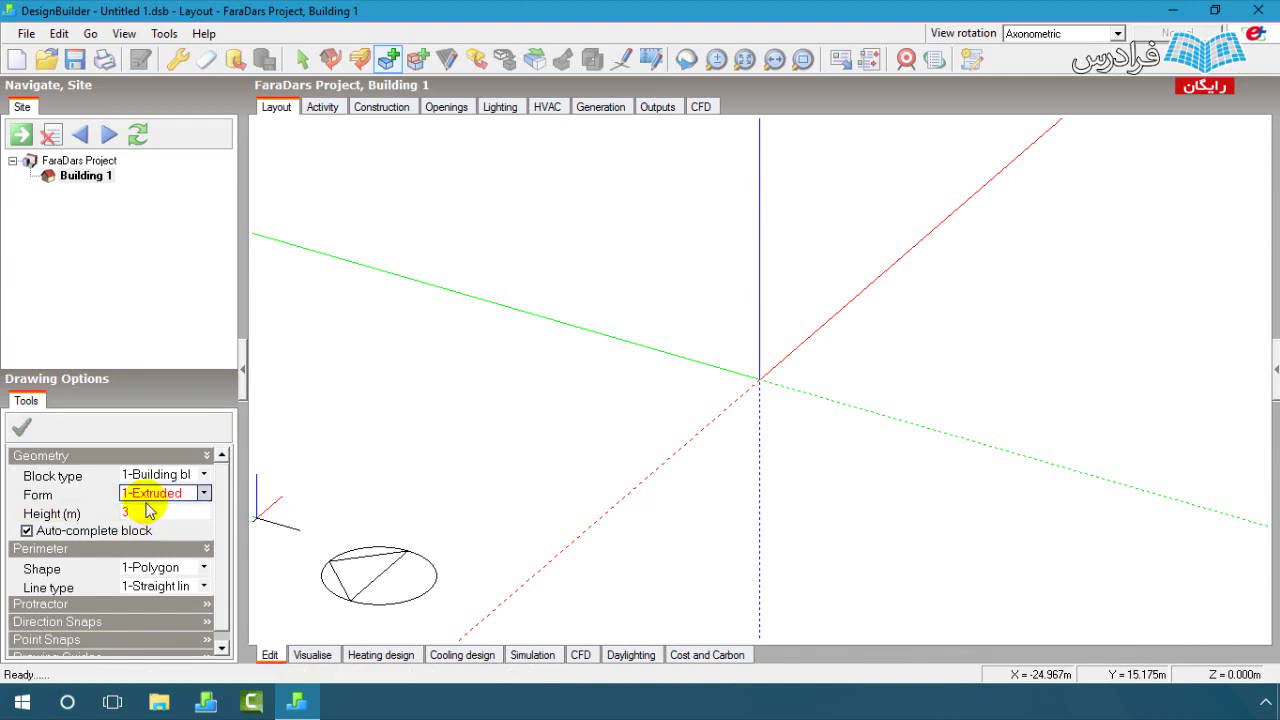
pyautogui.click(147, 511)
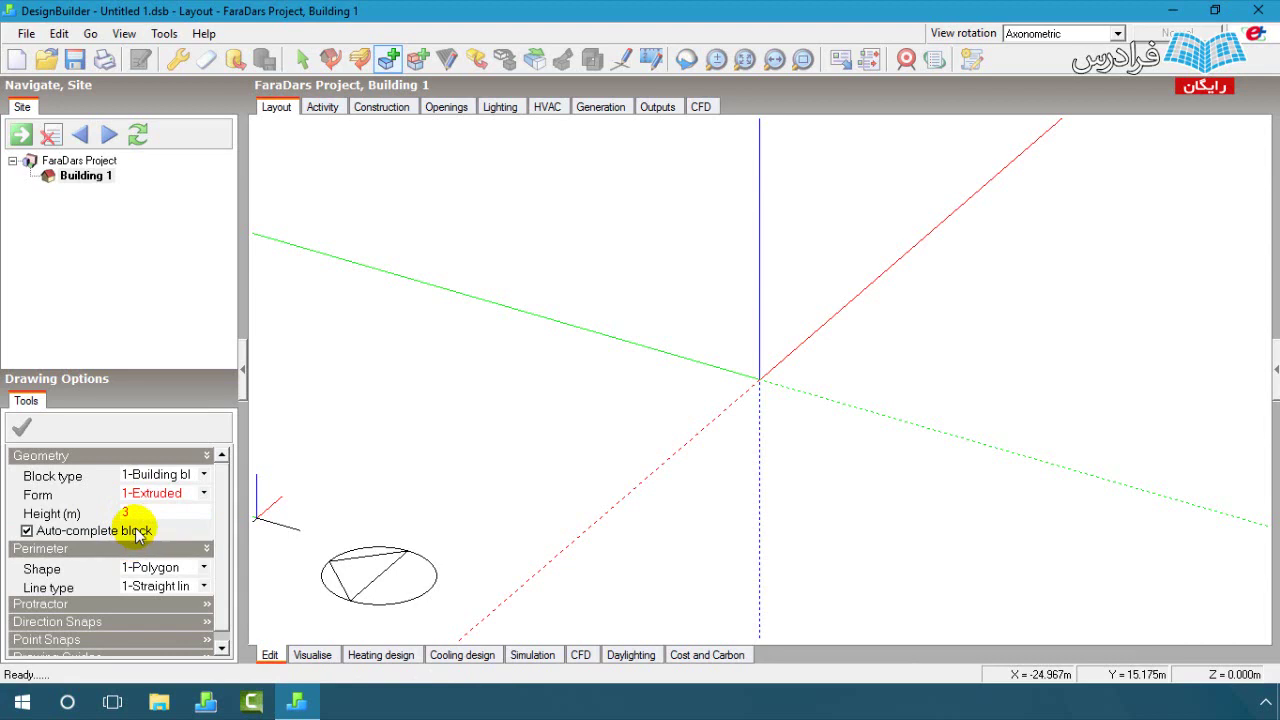
# - Keep the perimeter shape as Polygon and line type as Straight line
pyautogui.click(192, 568)
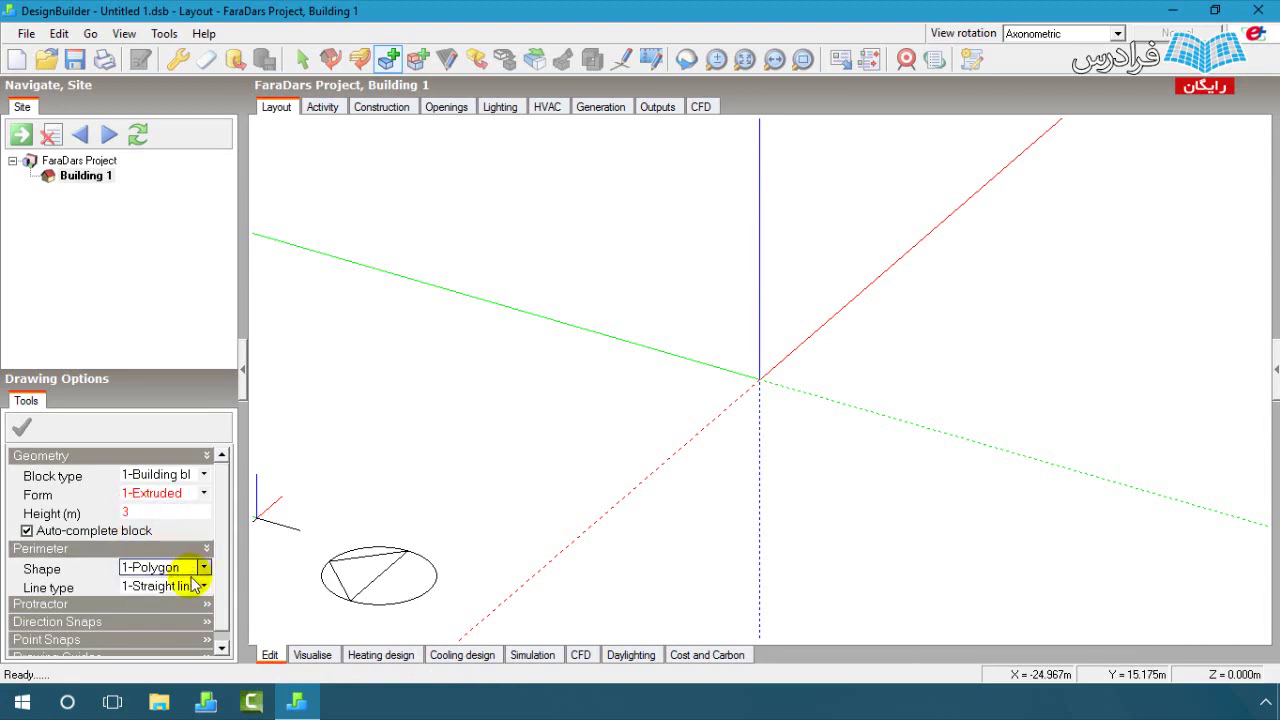
pyautogui.click(200, 566)
pyautogui.click(183, 586)
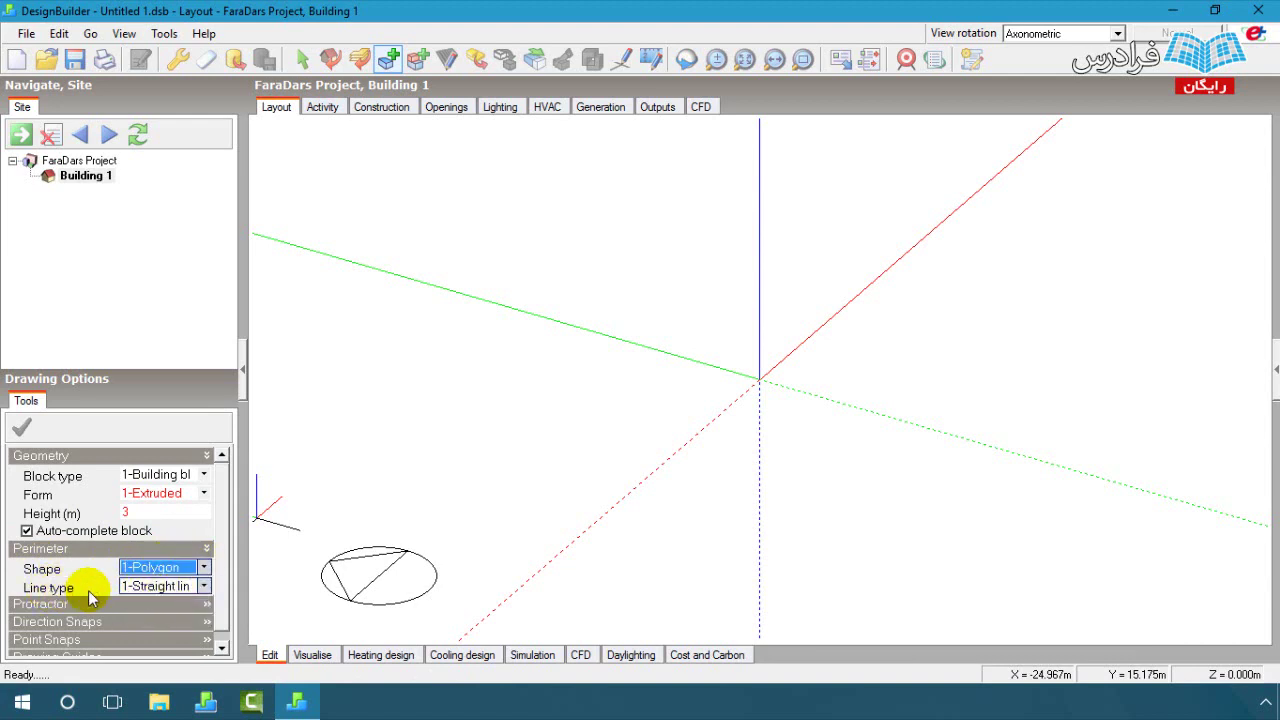
pyautogui.click(203, 586)
pyautogui.click(166, 606)
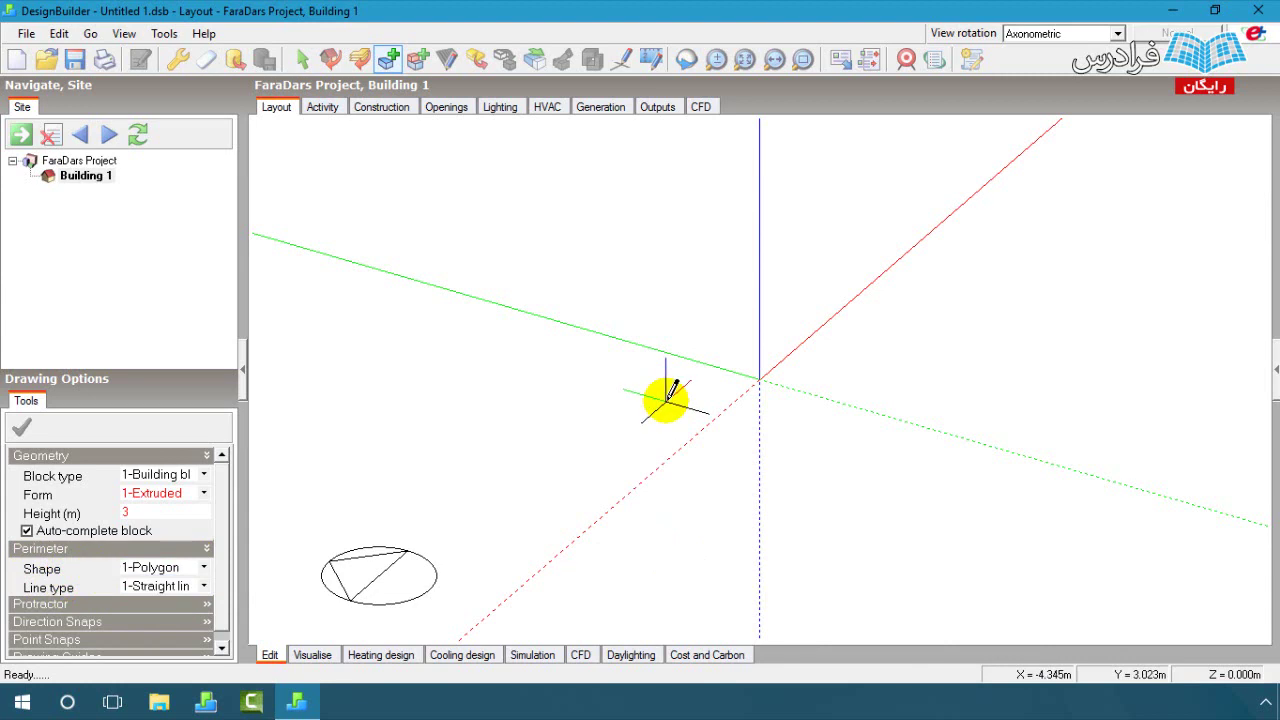
# - Place the block's first perimeter point at the axes origin
pyautogui.click(767, 410)
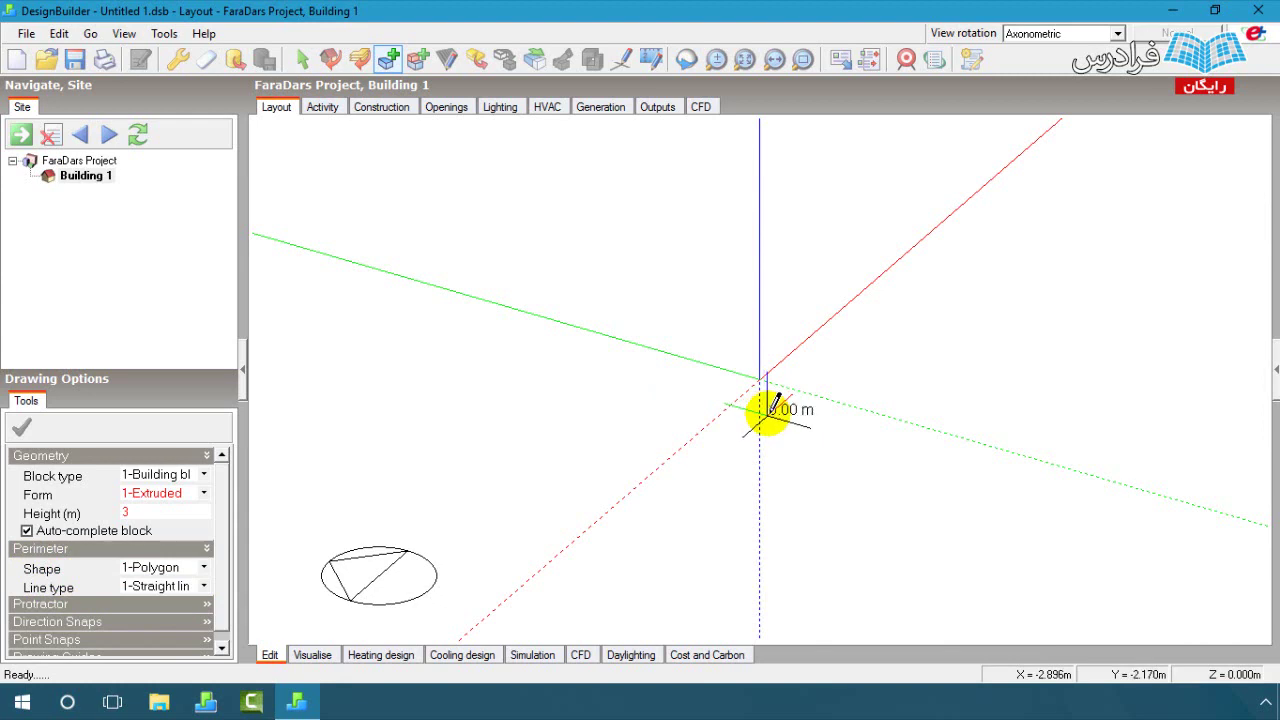
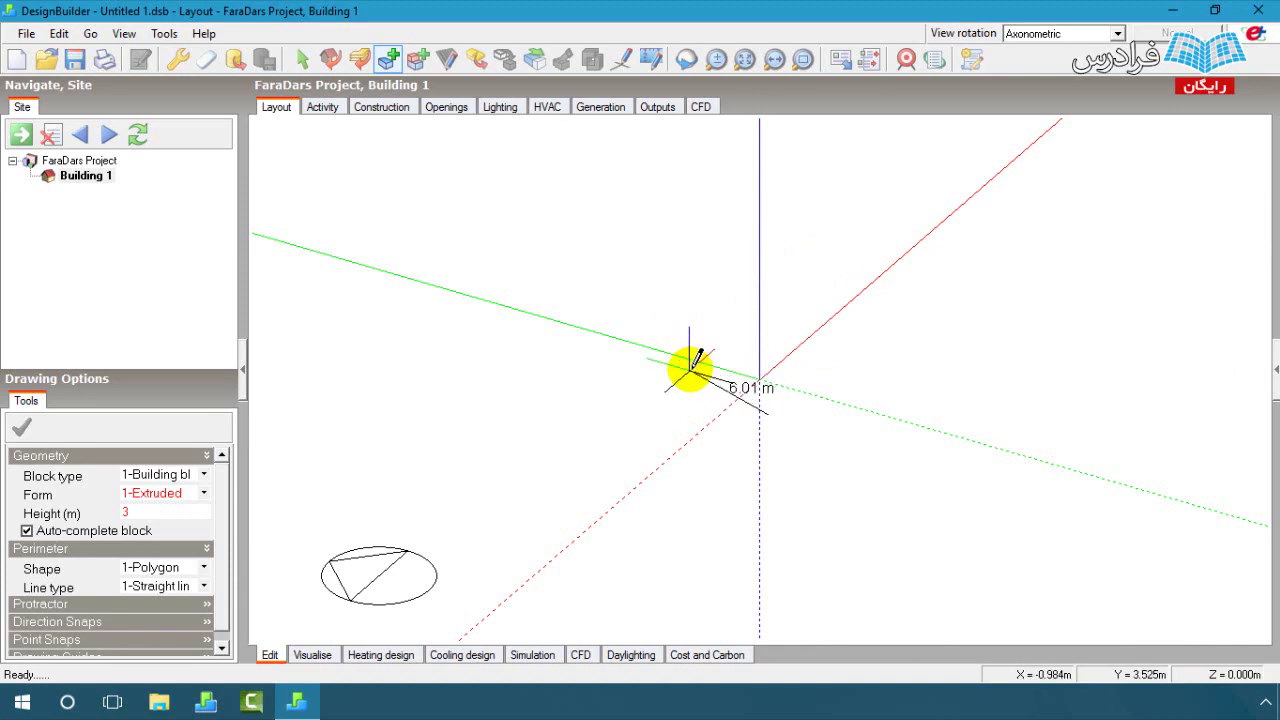
# - Expand Direction Snaps in Drawing Options to turn on X, Y and Z axis snaps
pyautogui.scroll(-1, 205, 590)
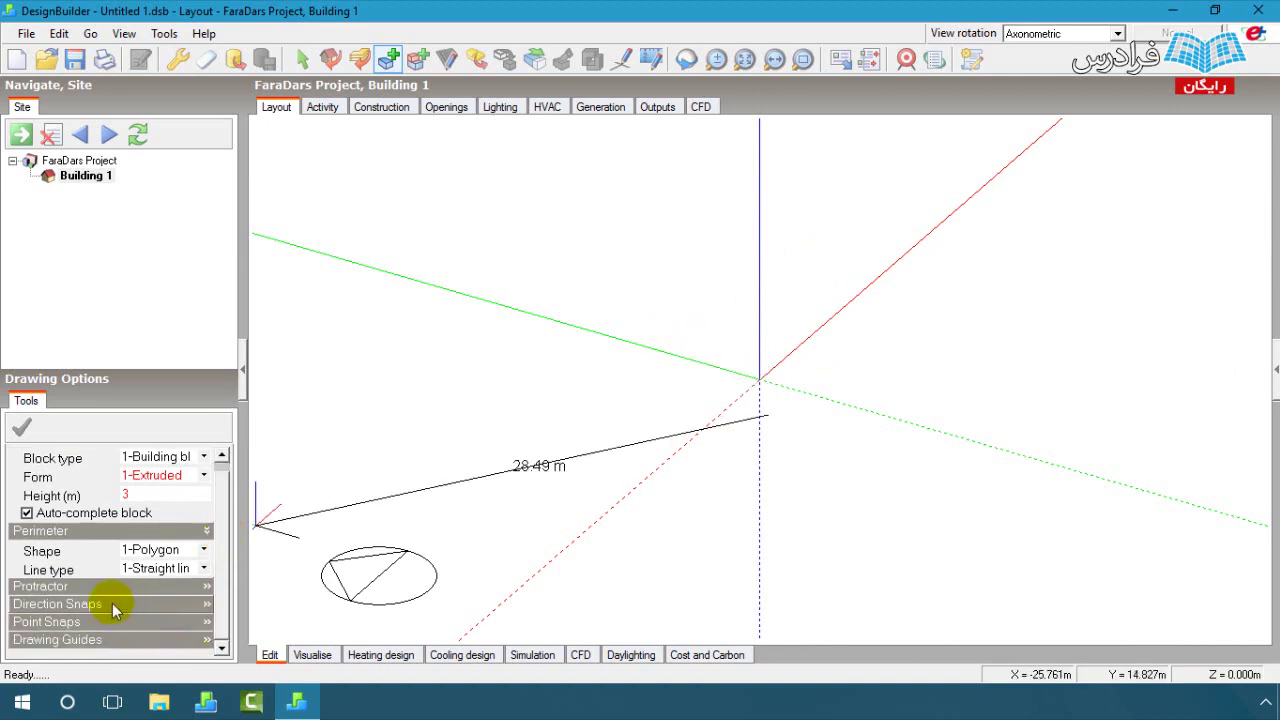
pyautogui.click(207, 607)
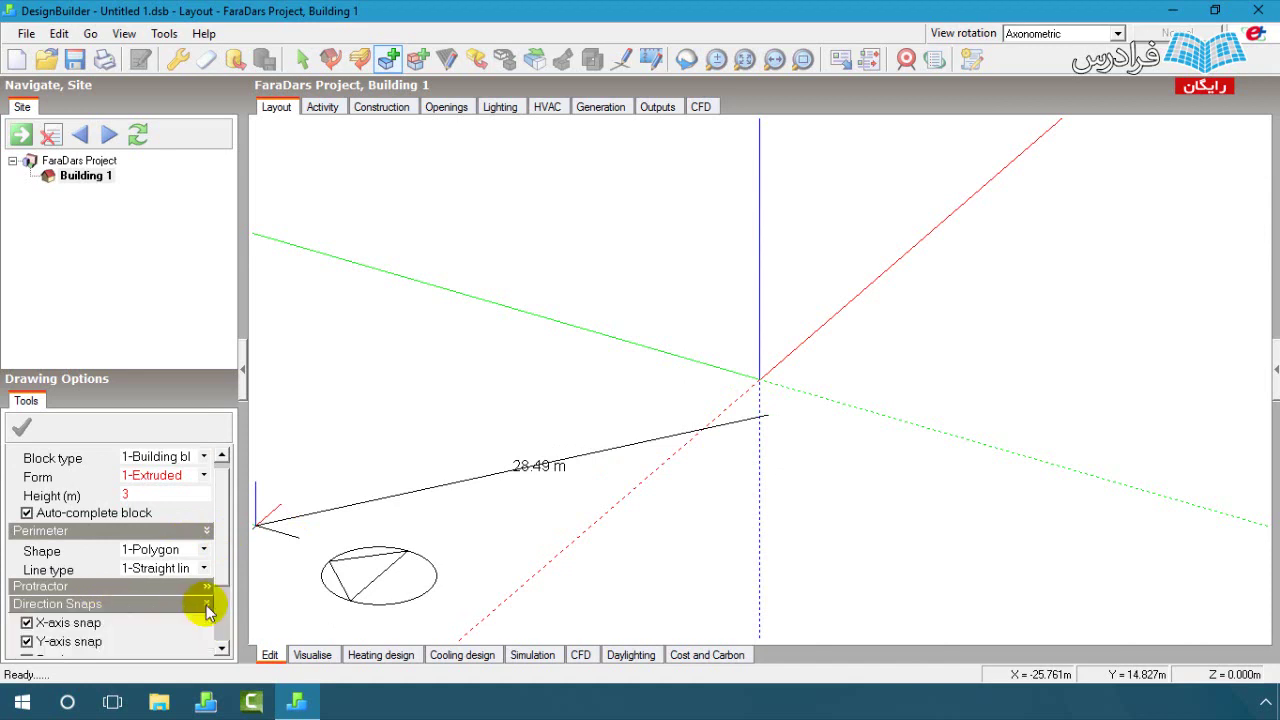
pyautogui.scroll(-1, 212, 600)
pyautogui.scroll(-1, 214, 600)
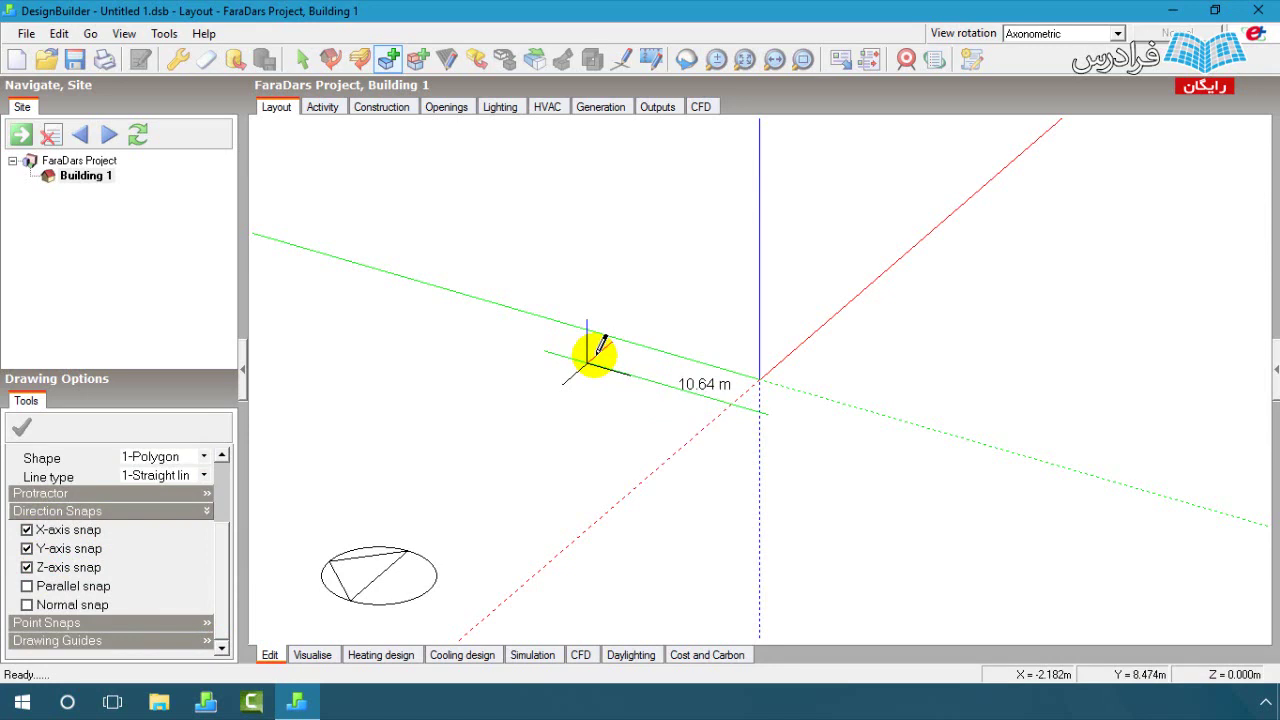
# - Fix the first outline edge's corners along the green axis, then switch to Pan
pyautogui.click(598, 352)
pyautogui.click(598, 352)
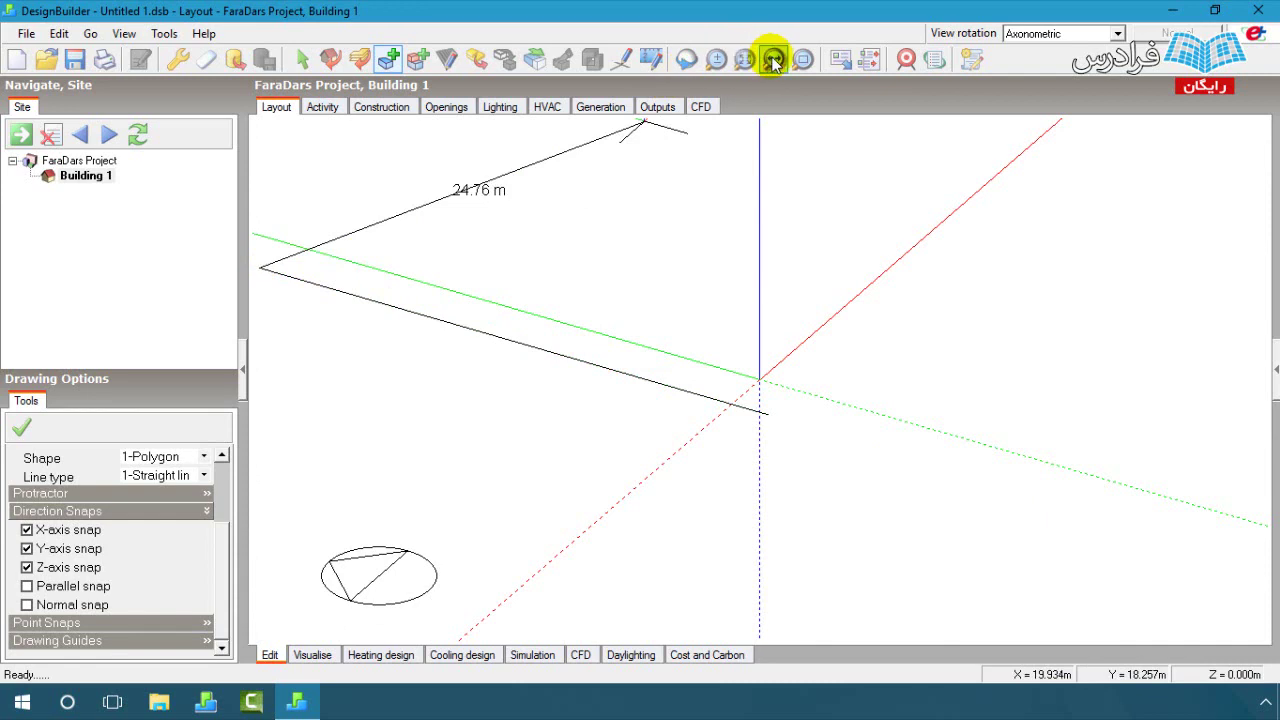
pyautogui.click(770, 61)
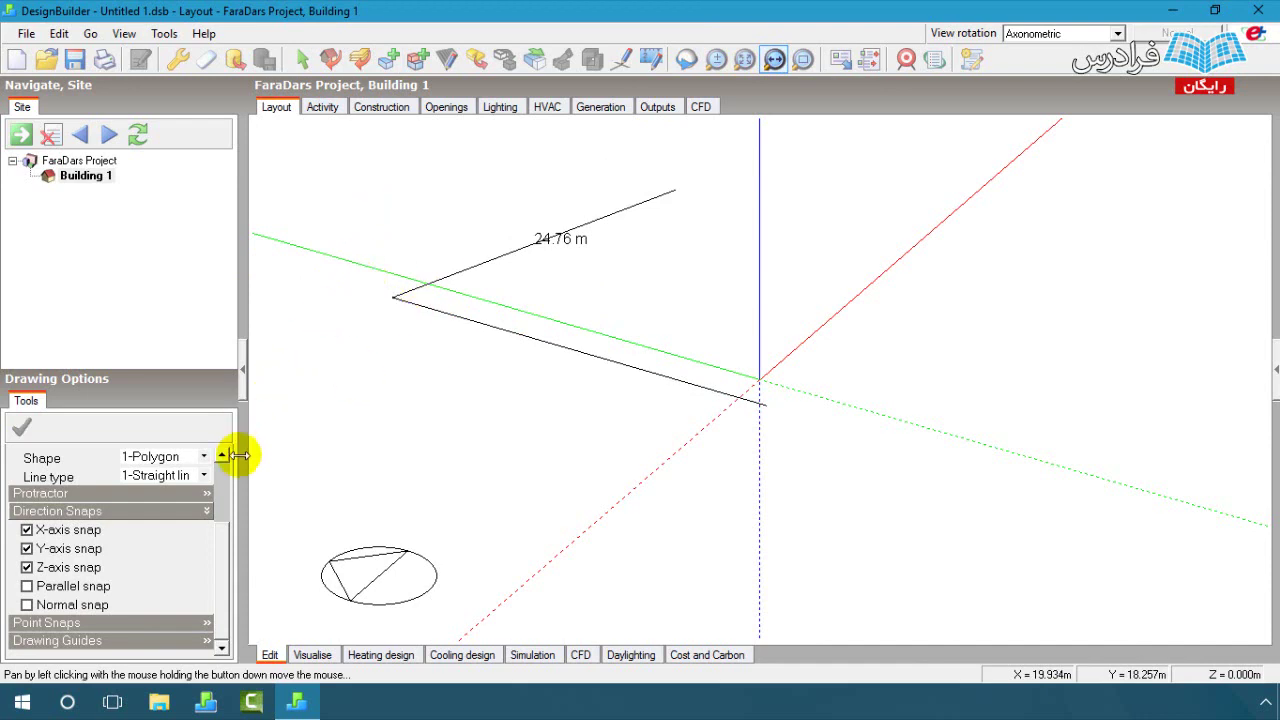
# - Choose Cancel Pan from the right-click menu to resume drawing the outline
pyautogui.moveTo(222, 540); pyautogui.dragTo(228, 482)
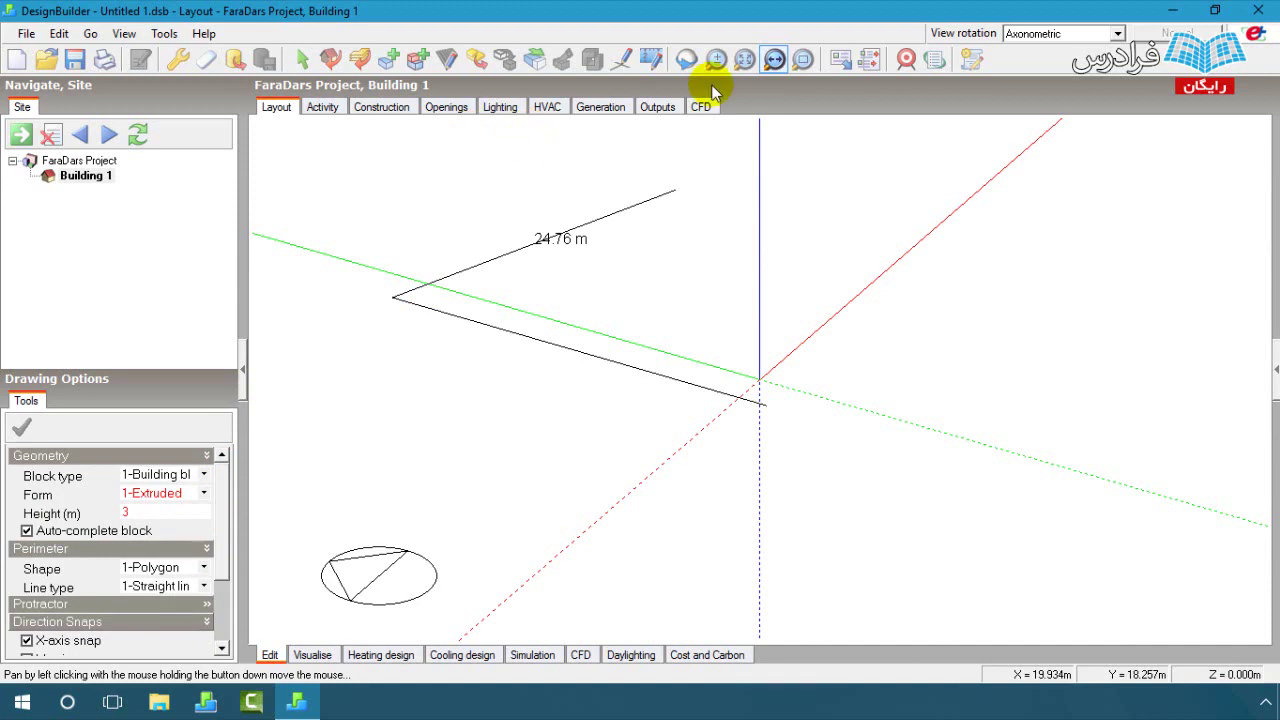
pyautogui.rightClick(656, 160)
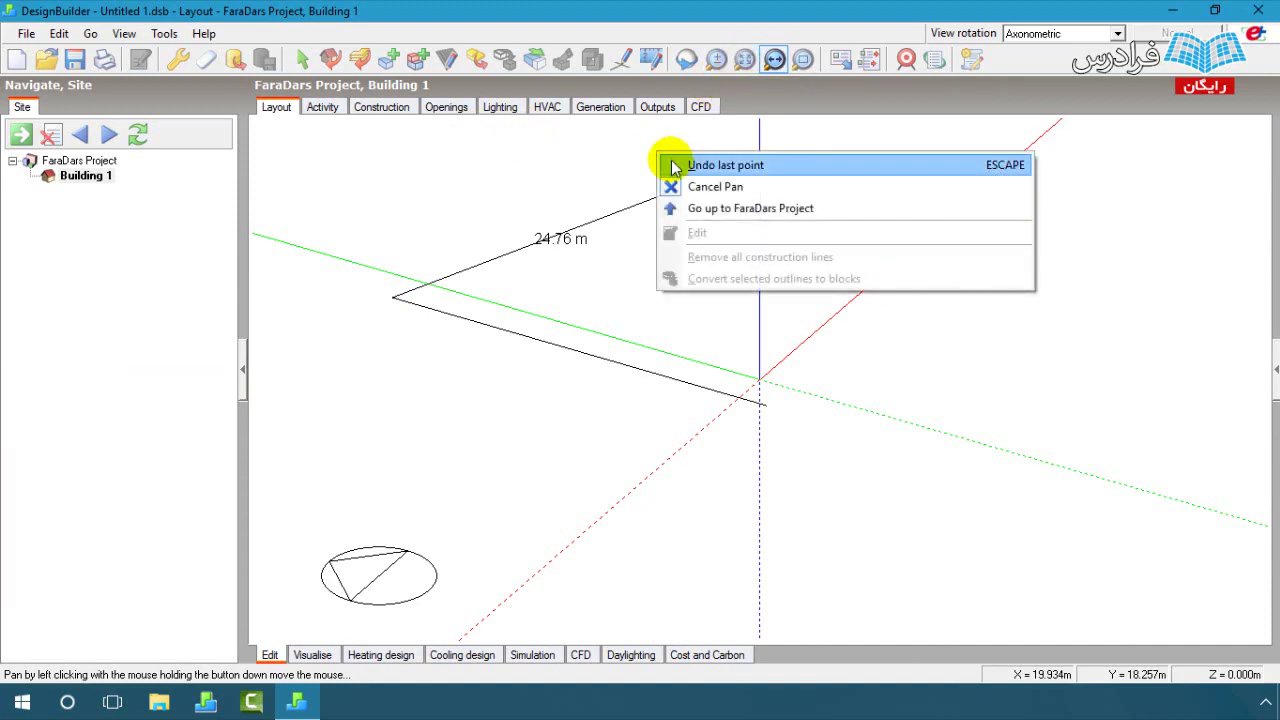
pyautogui.click(705, 186)
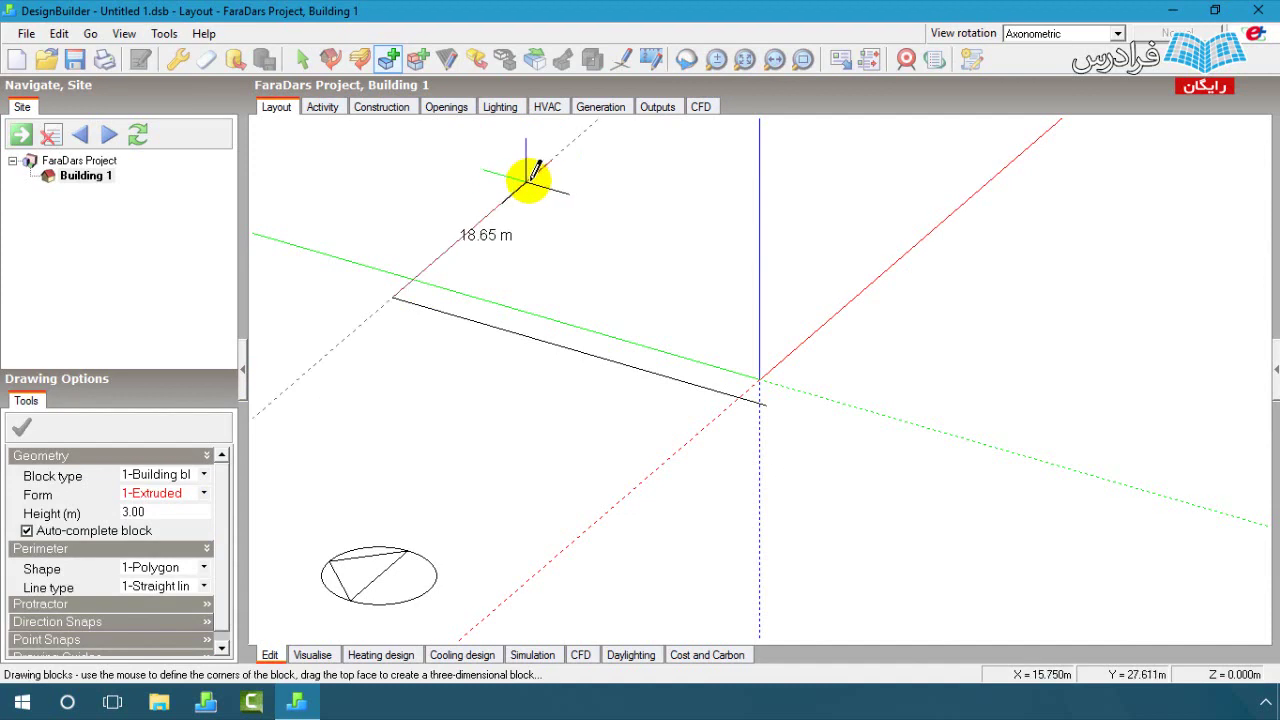
# - Draw a 20 m side edge, undo a corner, then add two 10 m step edges
pyautogui.write('20')
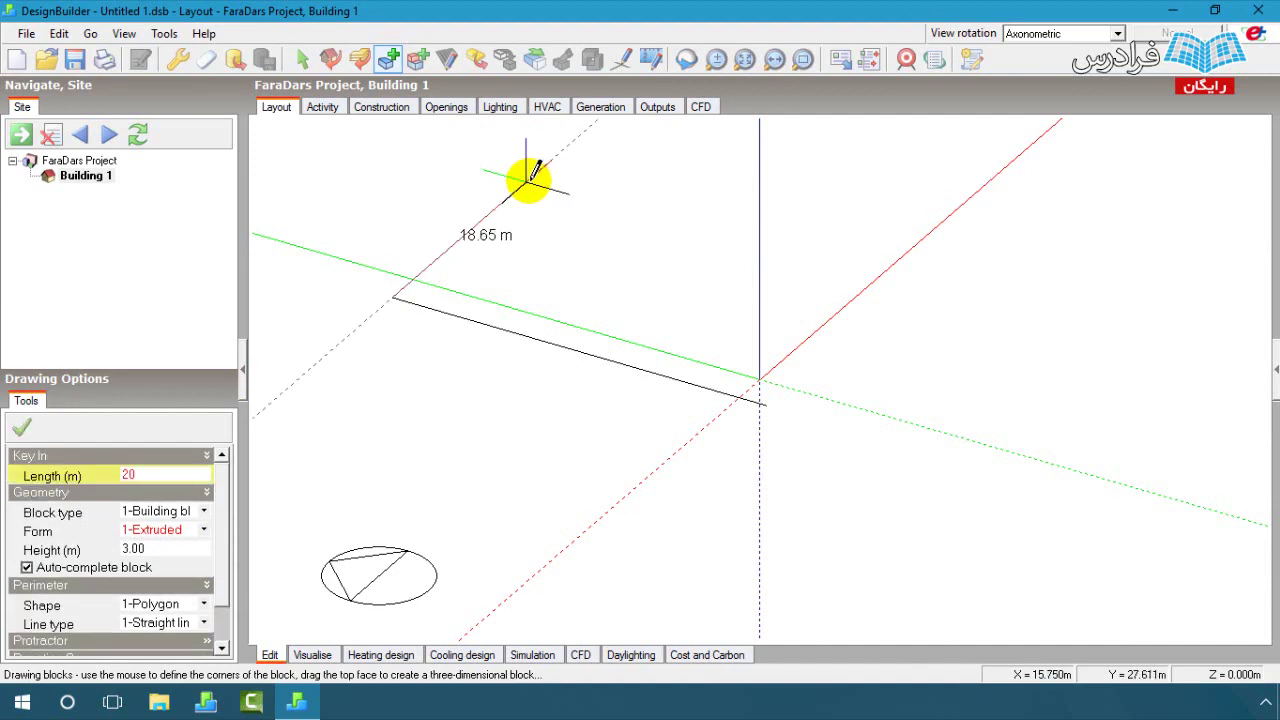
pyautogui.press('Return')
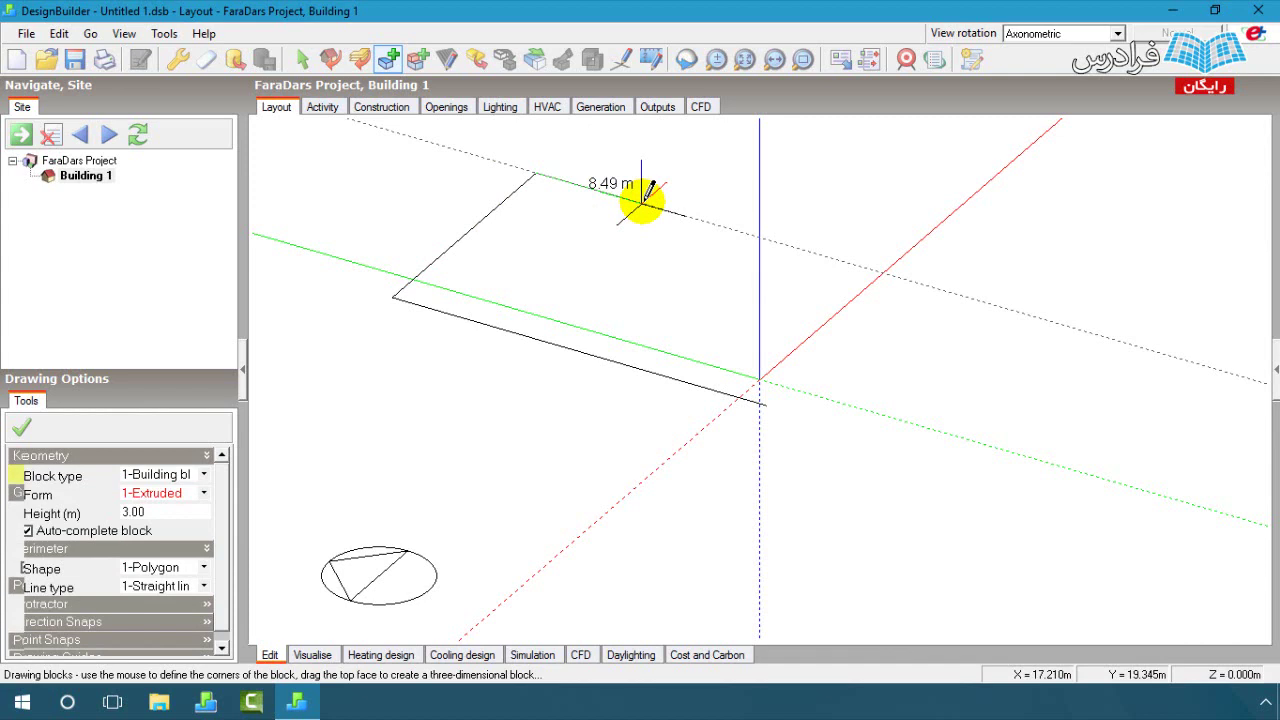
pyautogui.write('10')
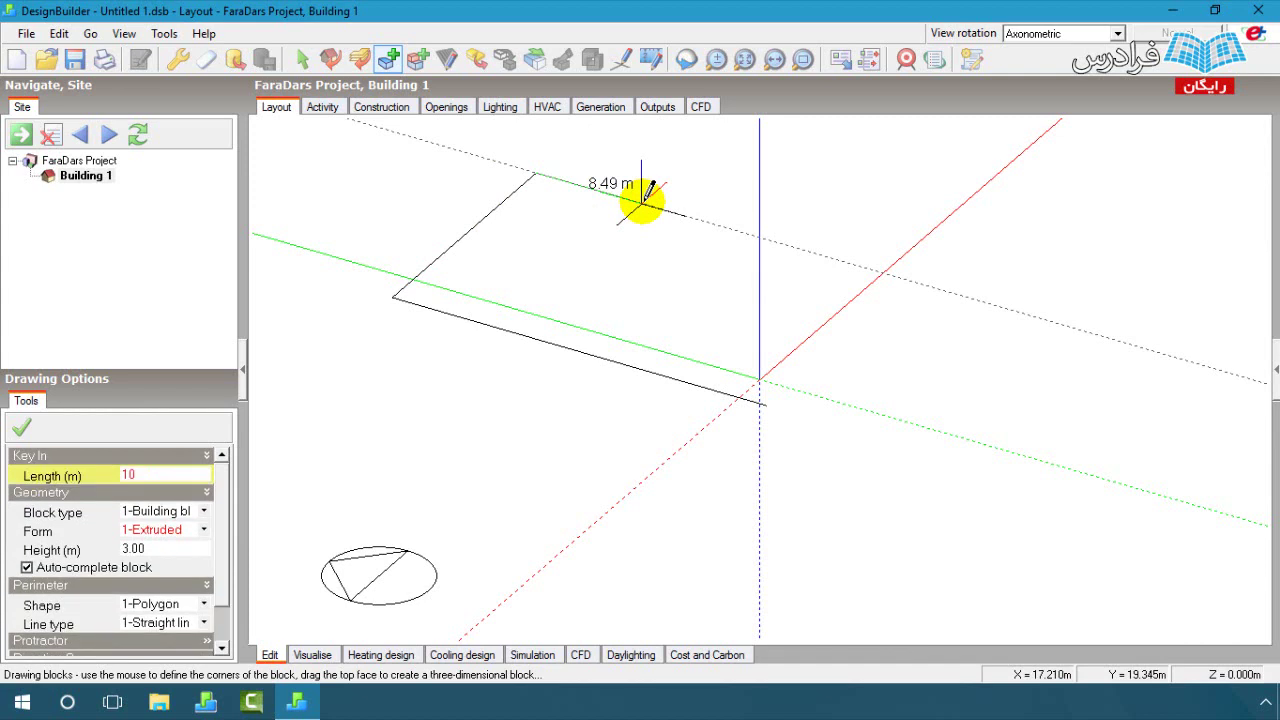
pyautogui.press('BackSpace')
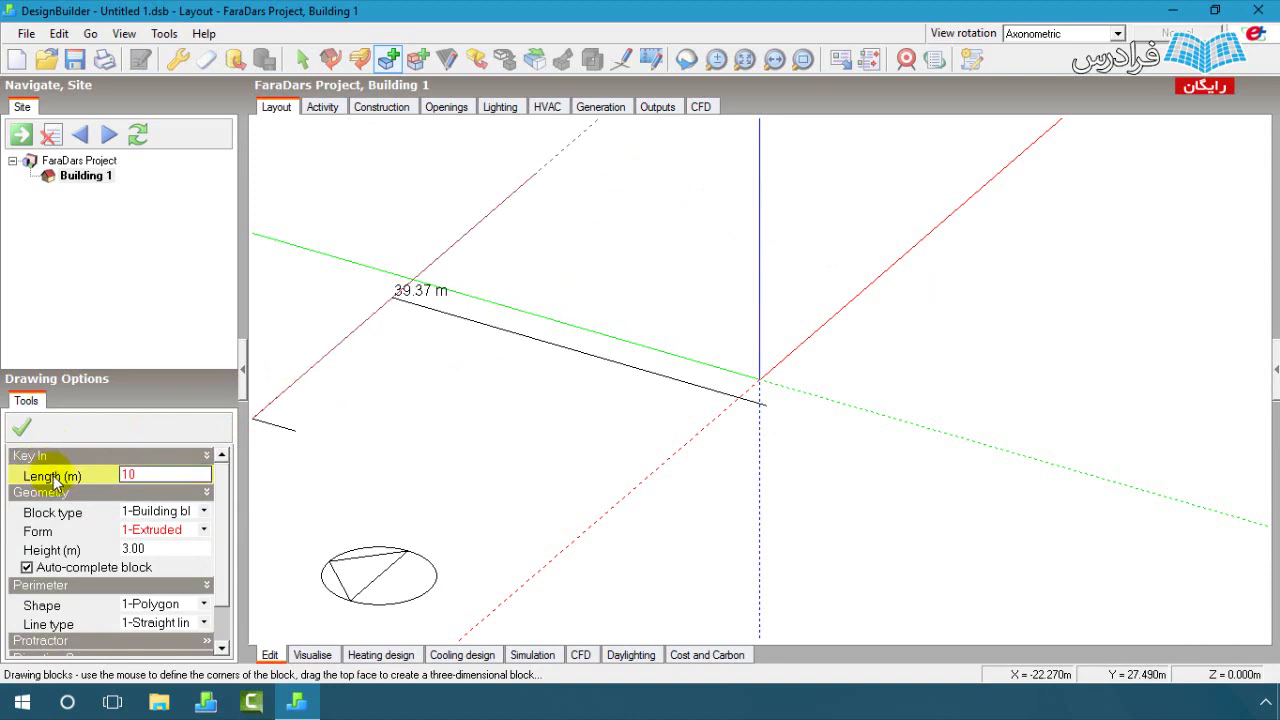
pyautogui.click(150, 475)
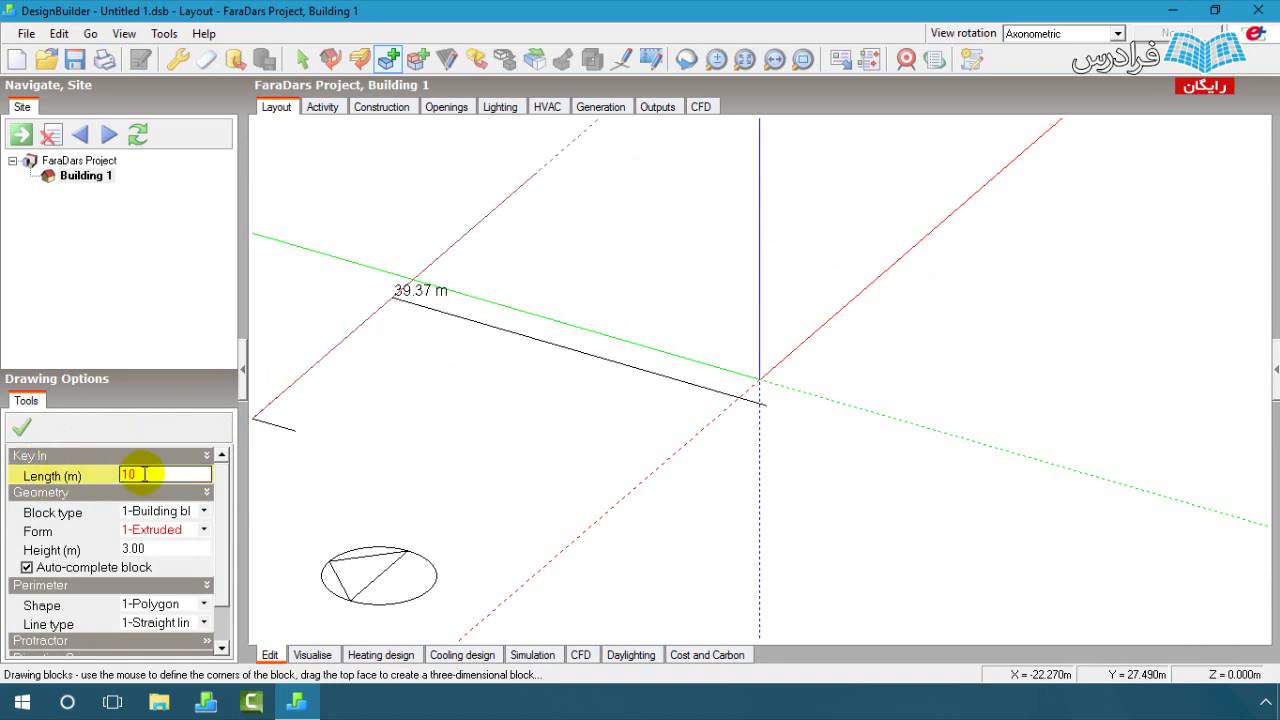
pyautogui.press('Return')
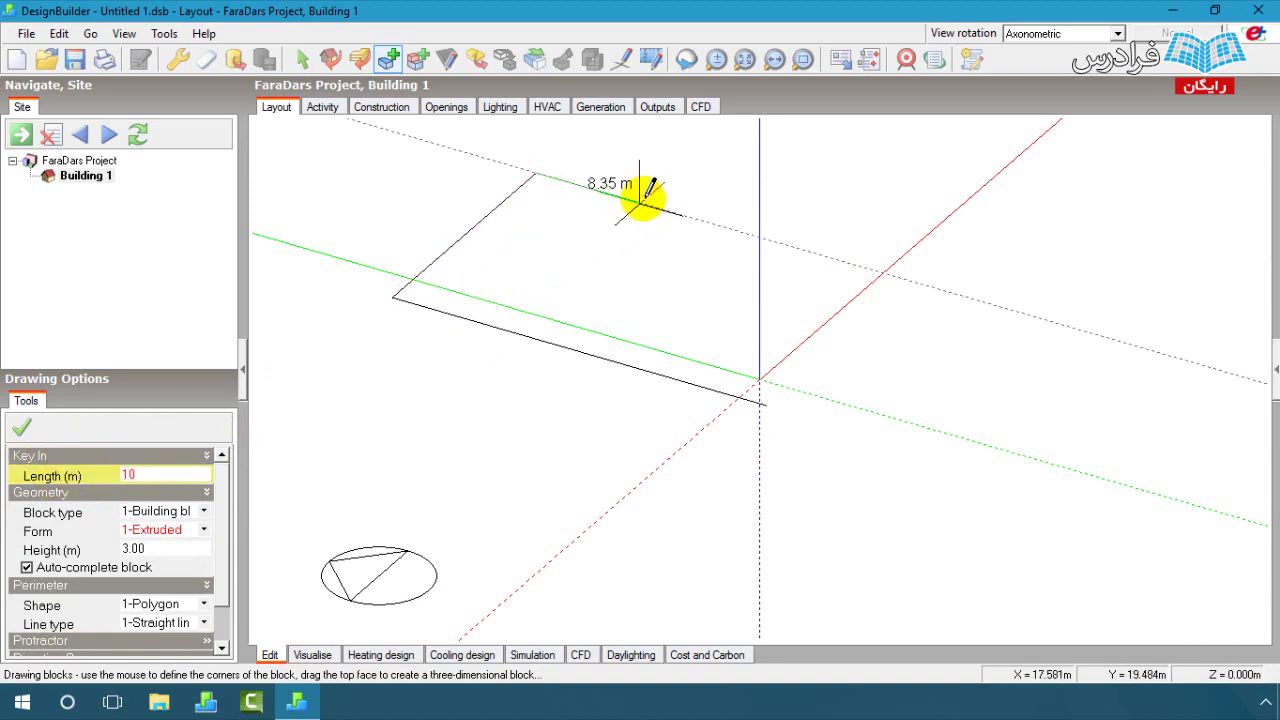
pyautogui.click(641, 198)
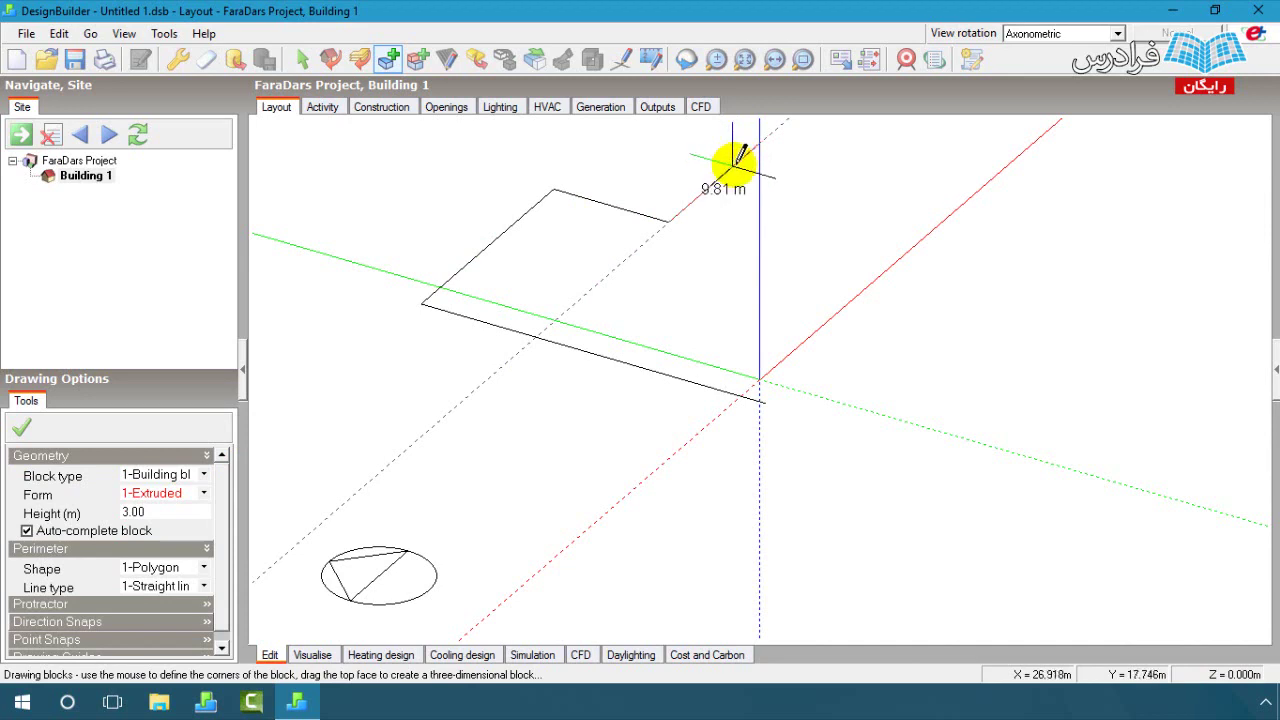
pyautogui.write('10')
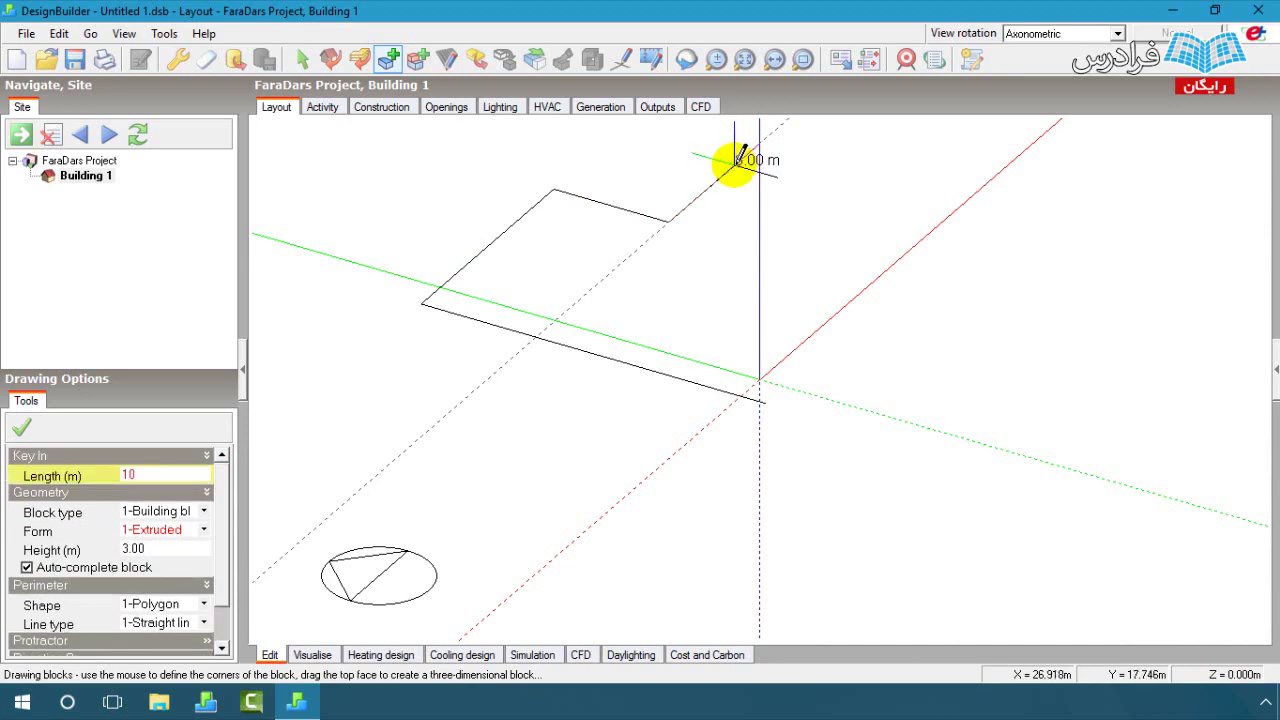
pyautogui.press('Return')
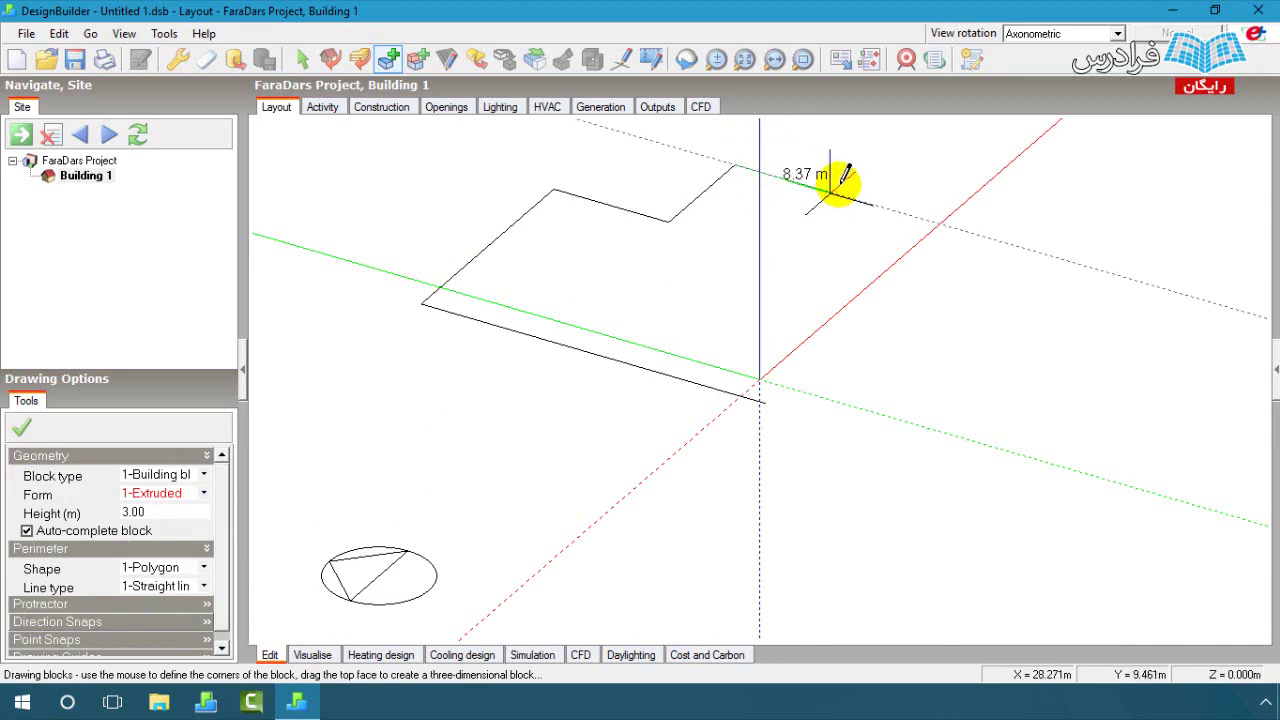
# - Place the remaining three corners to close the stepped outline and accept a 3 m height
pyautogui.click(849, 197)
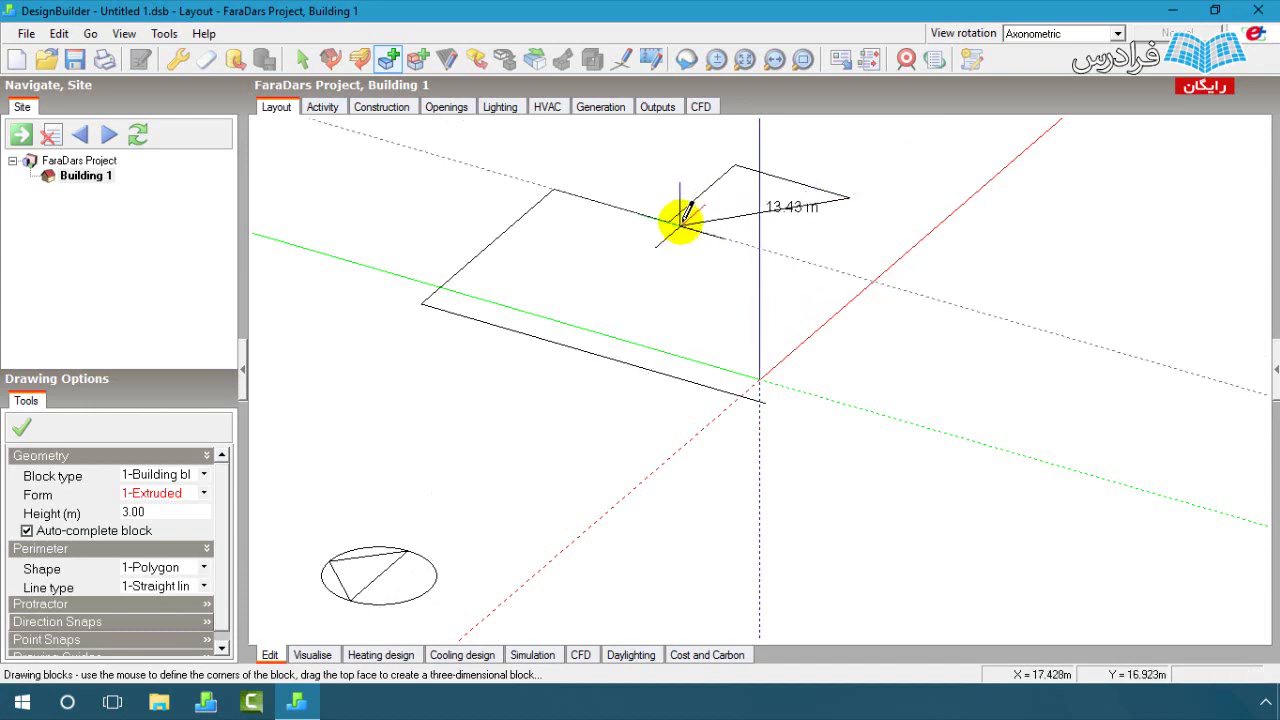
pyautogui.click(785, 253)
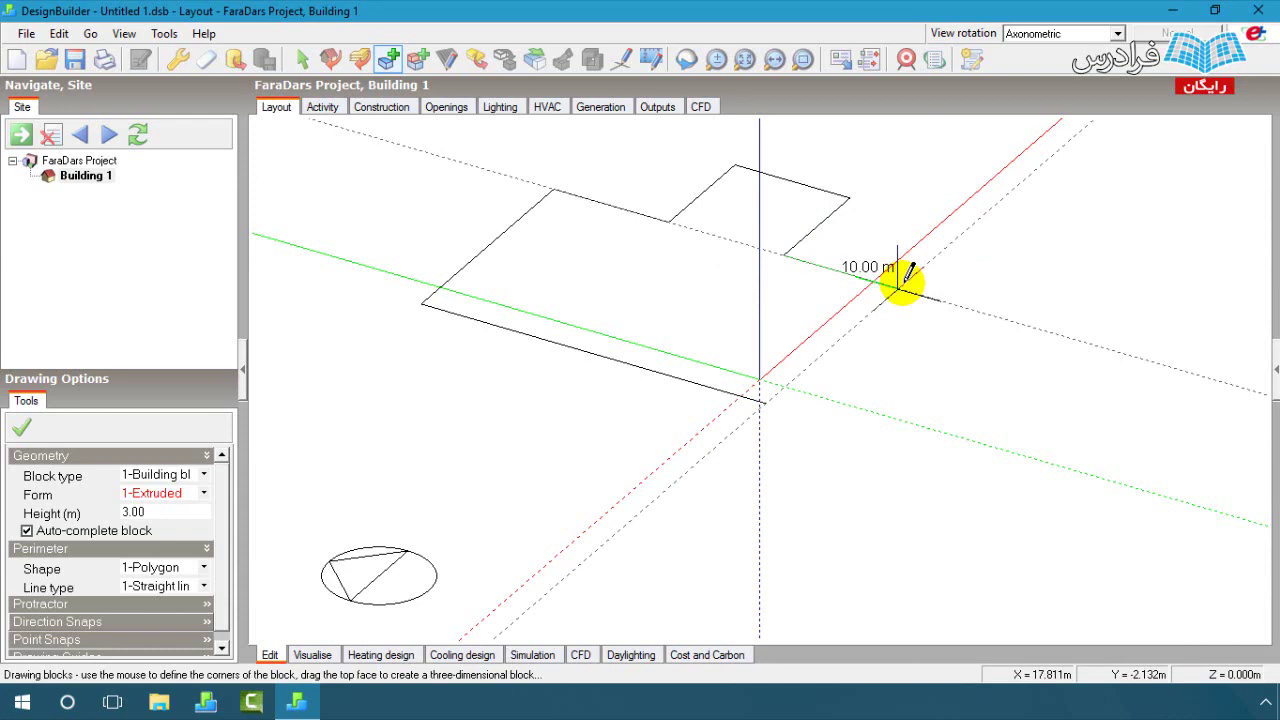
pyautogui.click(902, 284)
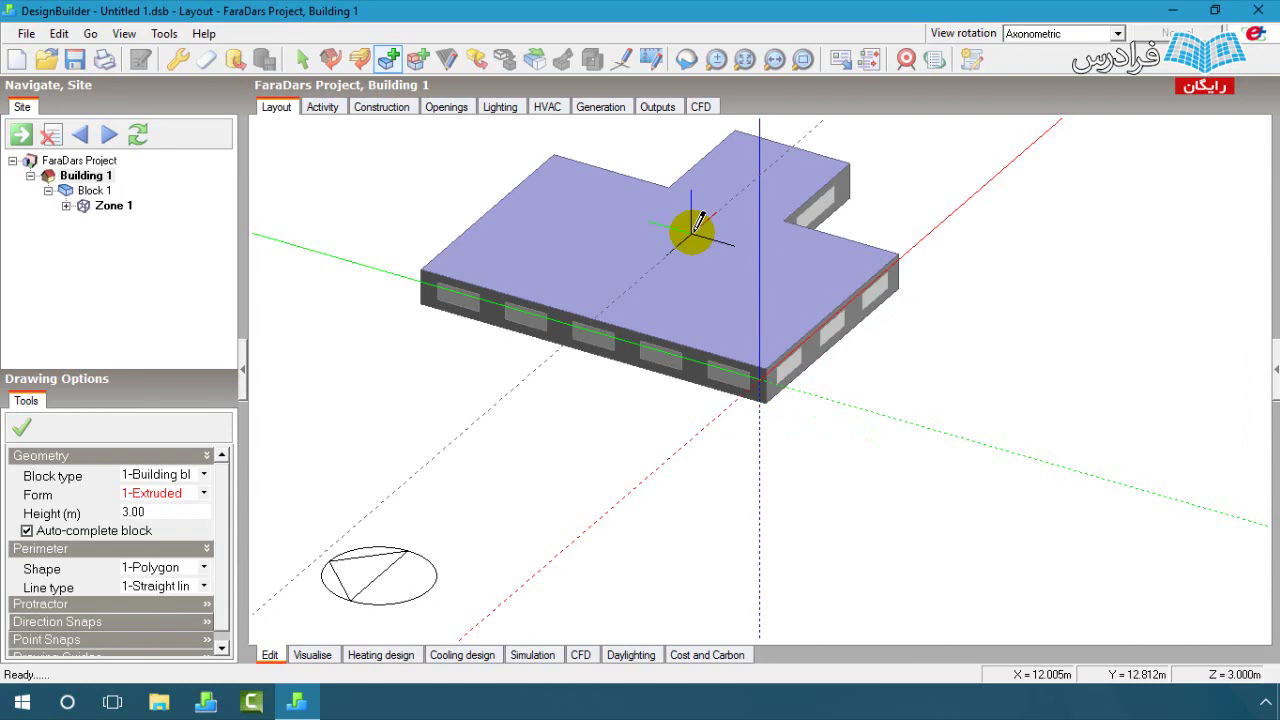
pyautogui.click(163, 512)
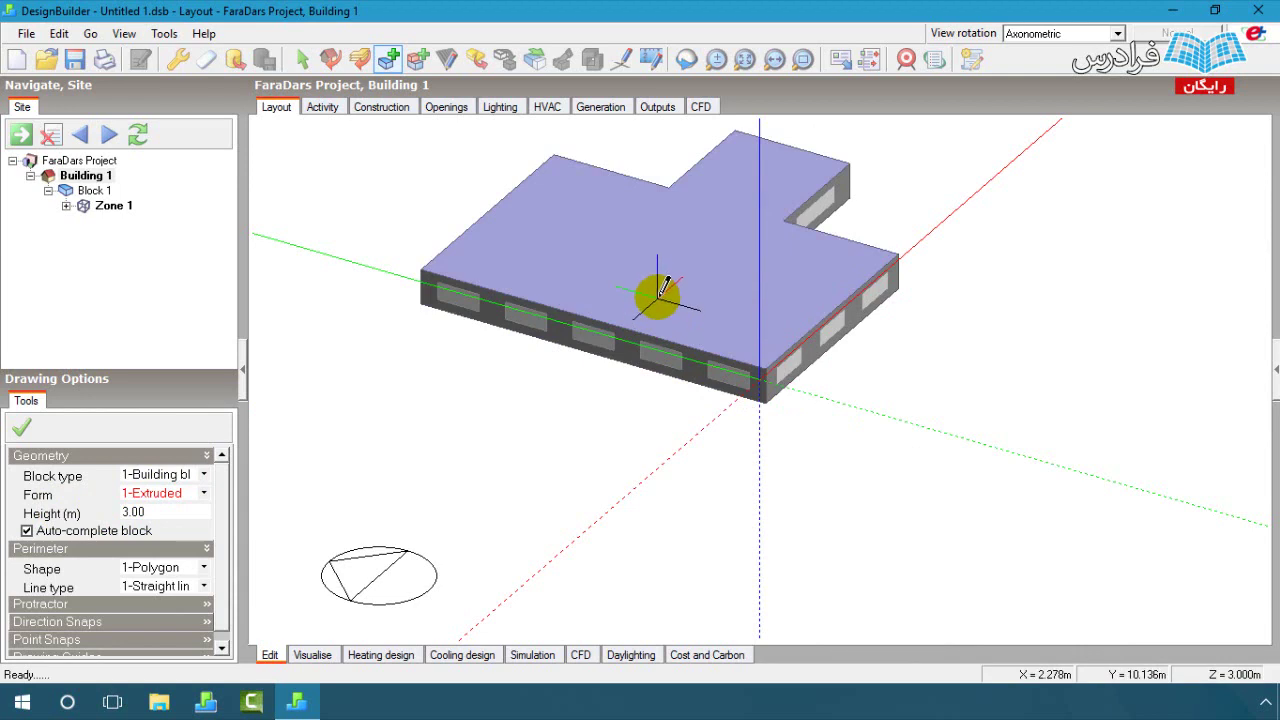
# - Zoom in on the building and begin adding a second block
pyautogui.click(744, 59)
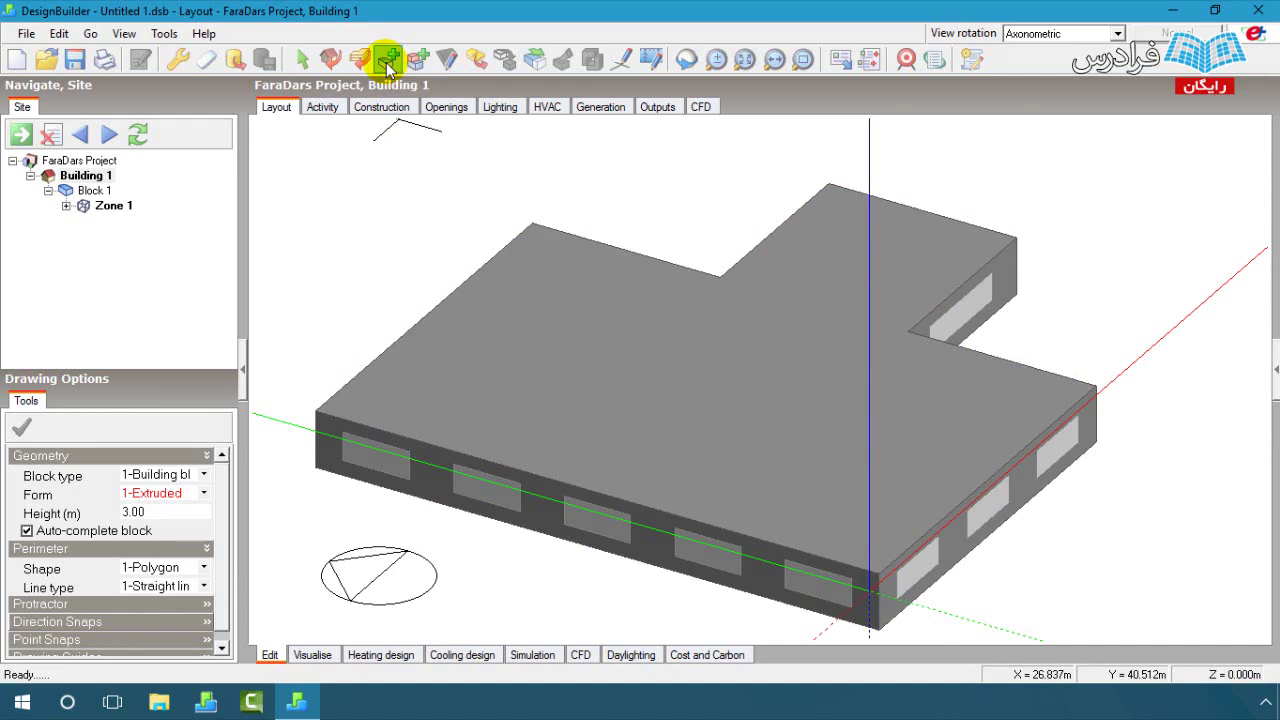
pyautogui.click(388, 62)
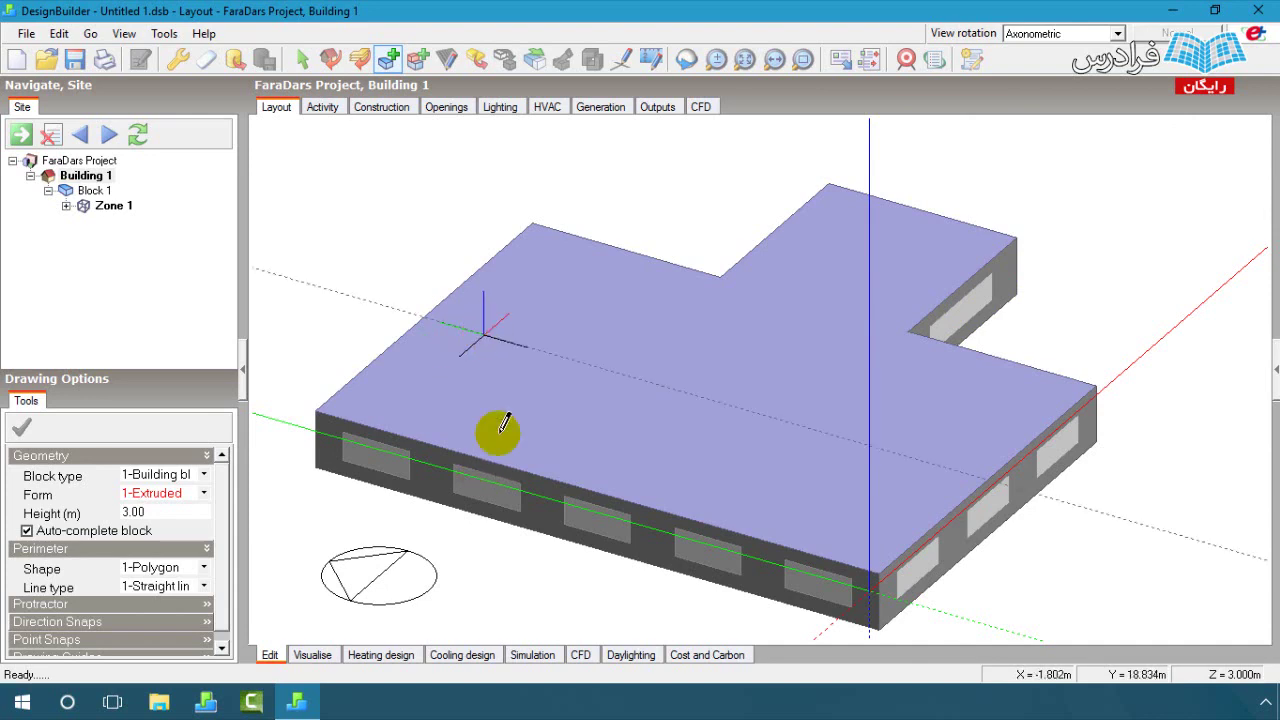
# - Trace all eight roof corners of Block 1 and close the outline to form Block 2
pyautogui.click(389, 61)
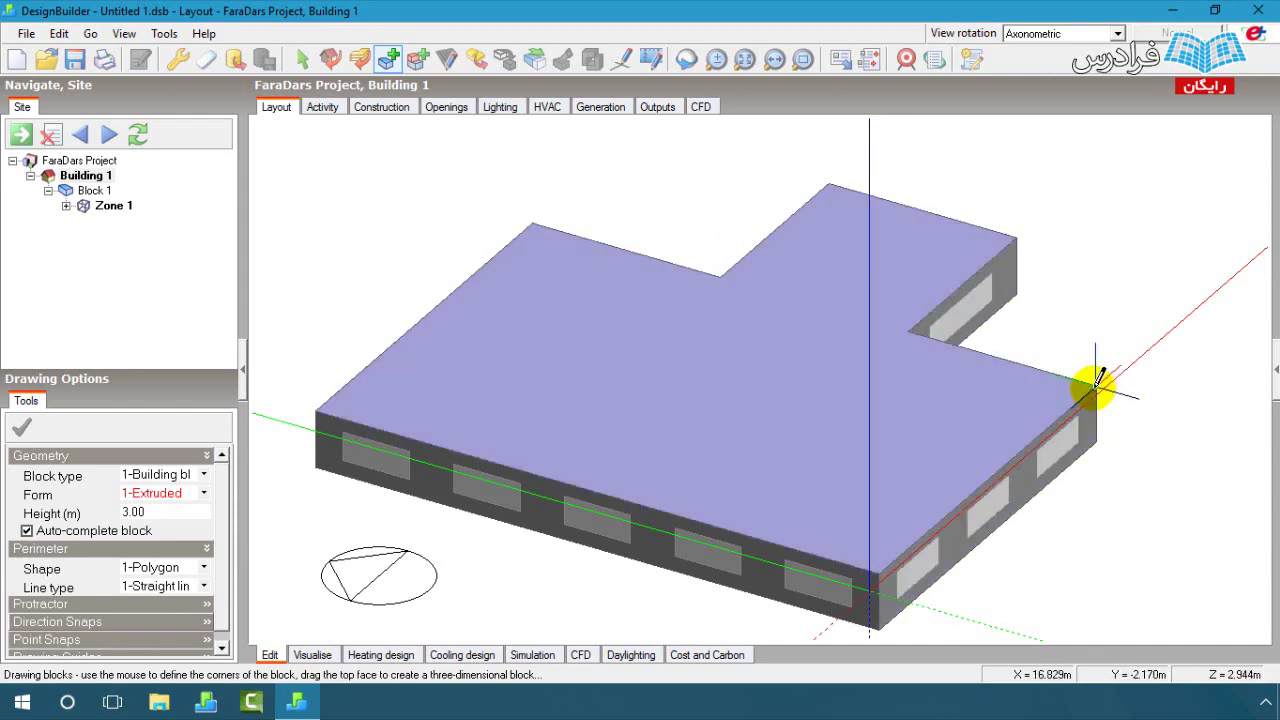
pyautogui.click(1097, 383)
pyautogui.click(877, 572)
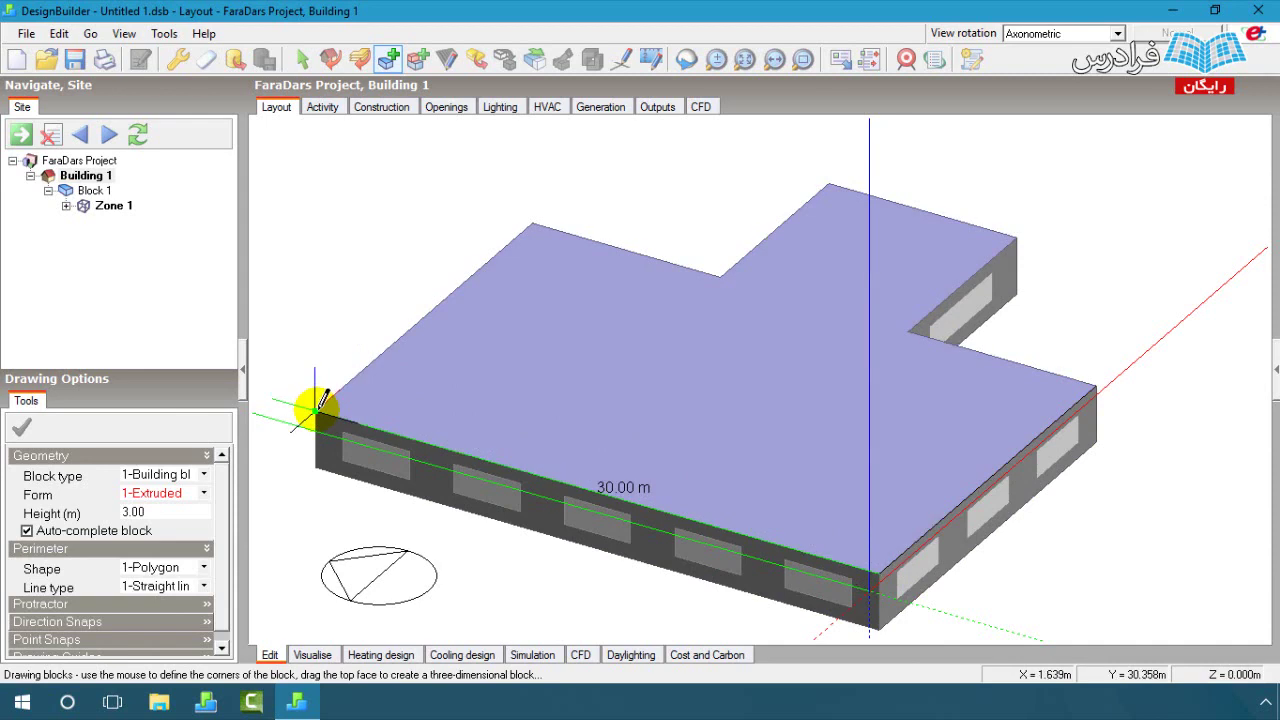
pyautogui.click(316, 405)
pyautogui.click(532, 222)
pyautogui.click(719, 272)
pyautogui.click(824, 186)
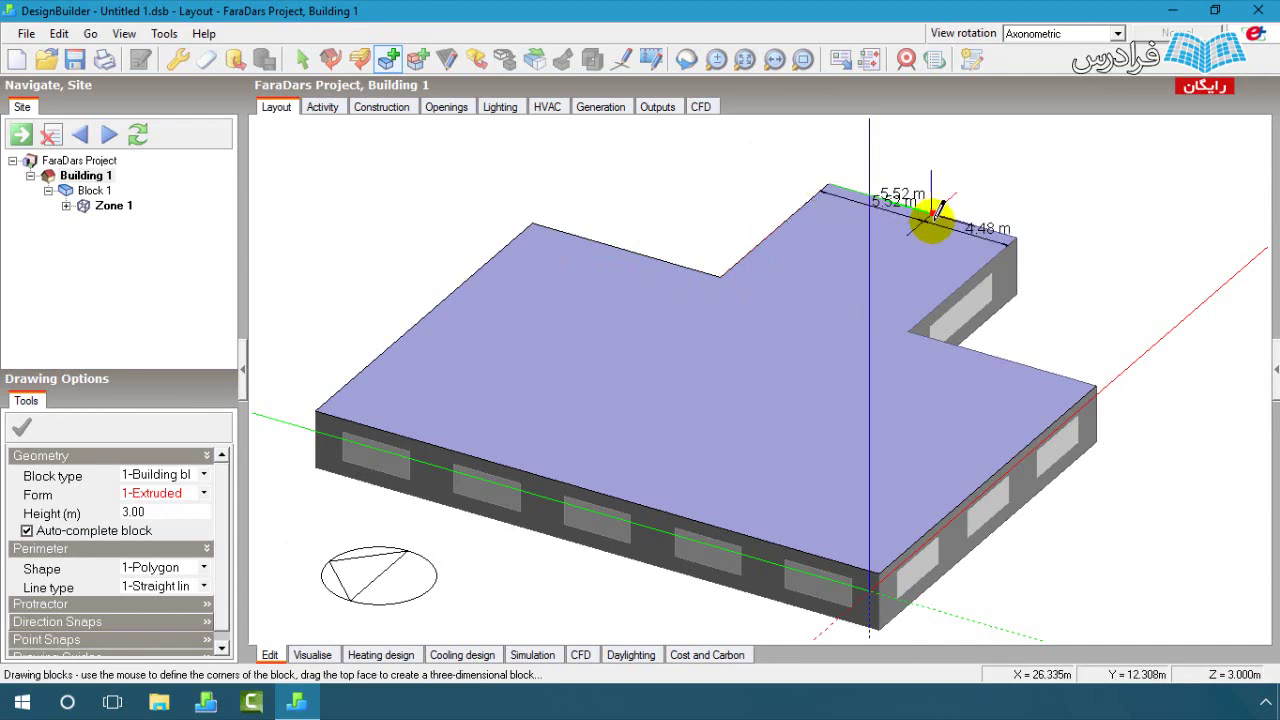
pyautogui.click(1017, 236)
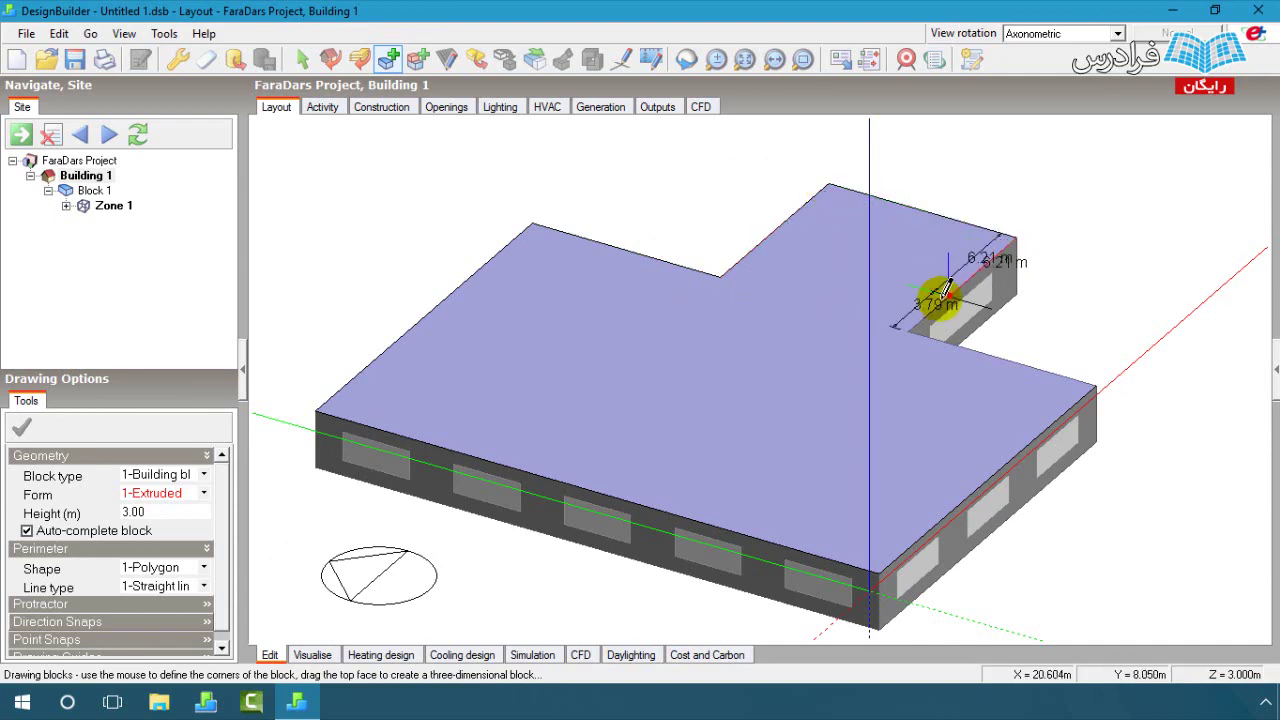
pyautogui.click(907, 330)
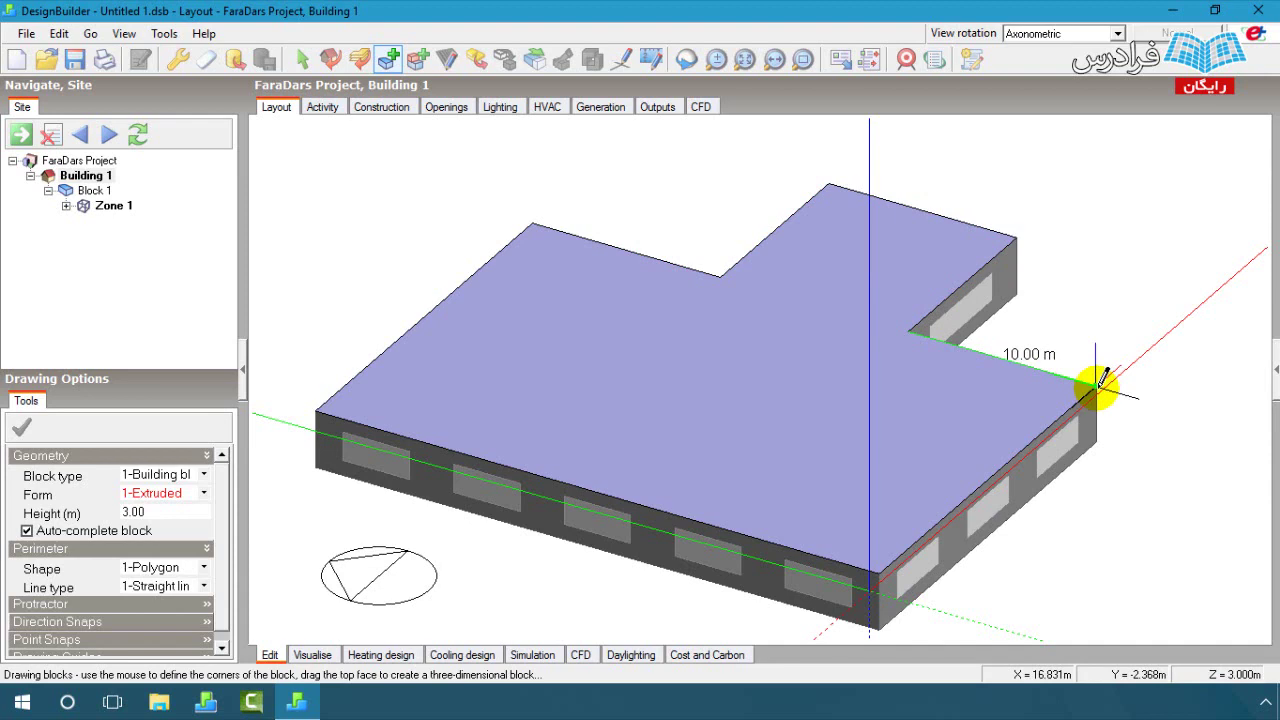
pyautogui.click(1096, 383)
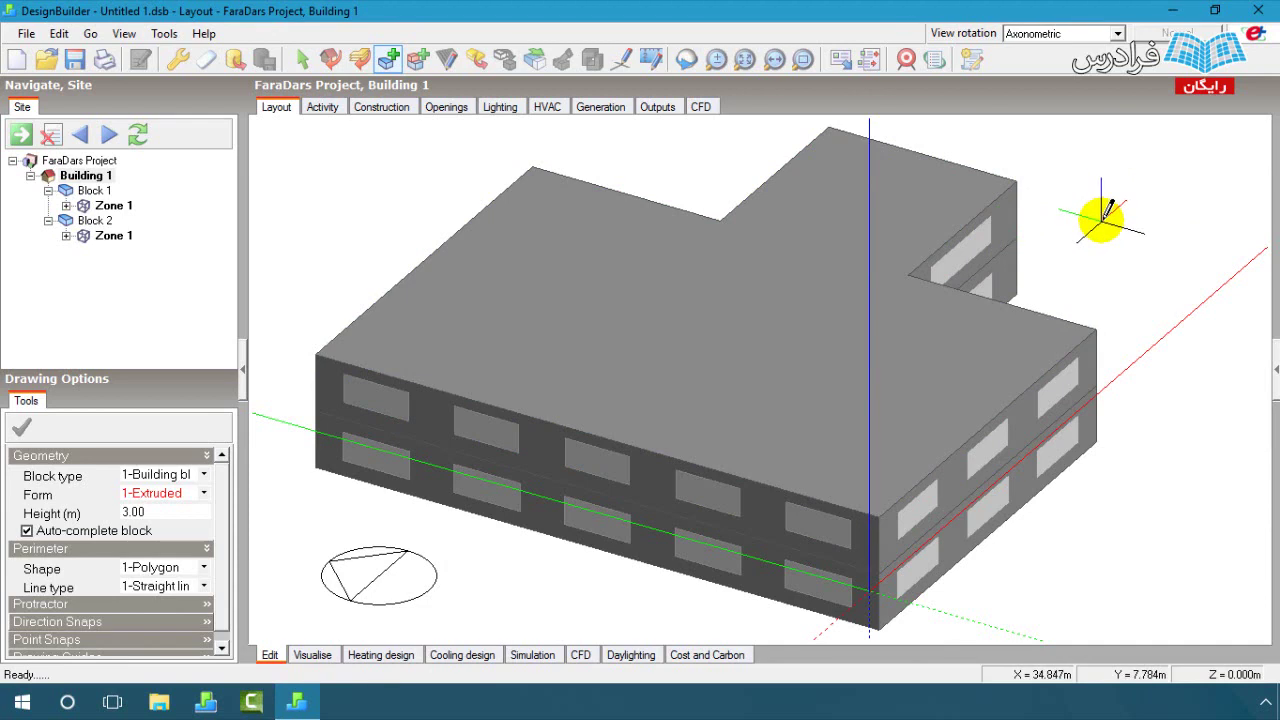
# - Dismiss the context menu and leave Draw block mode with Esc
pyautogui.rightClick(1103, 218)
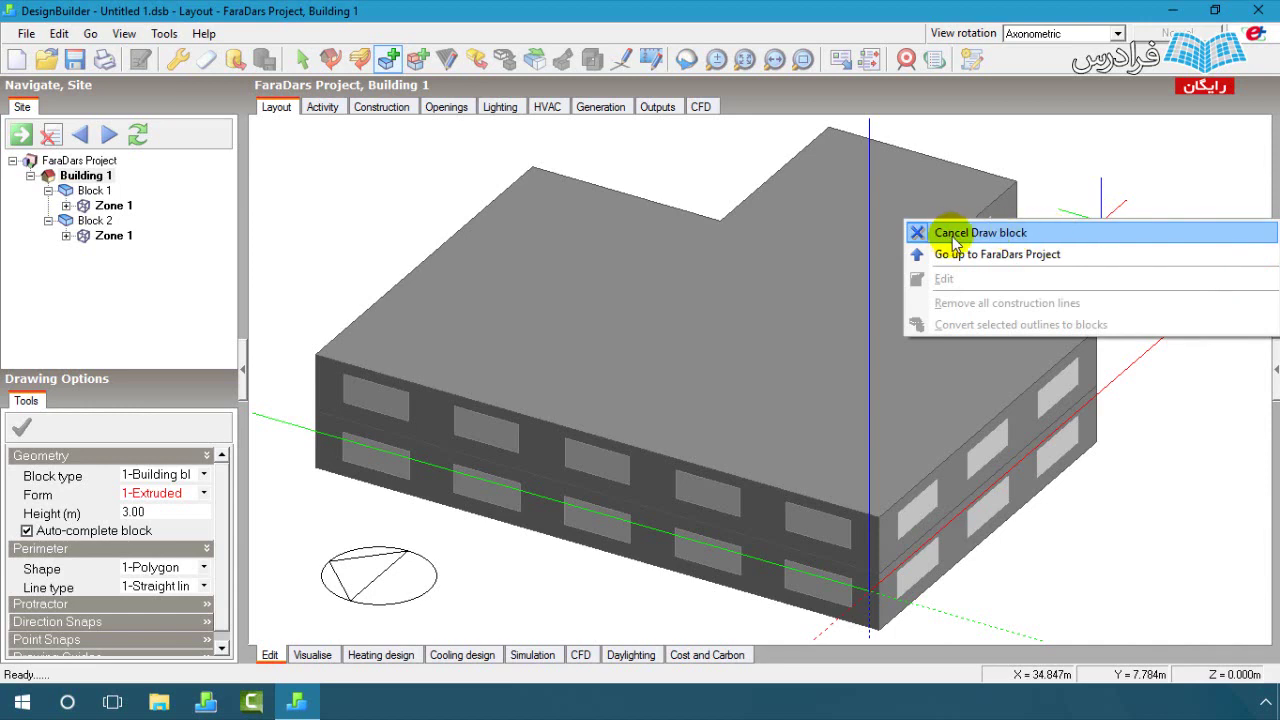
pyautogui.click(1051, 194)
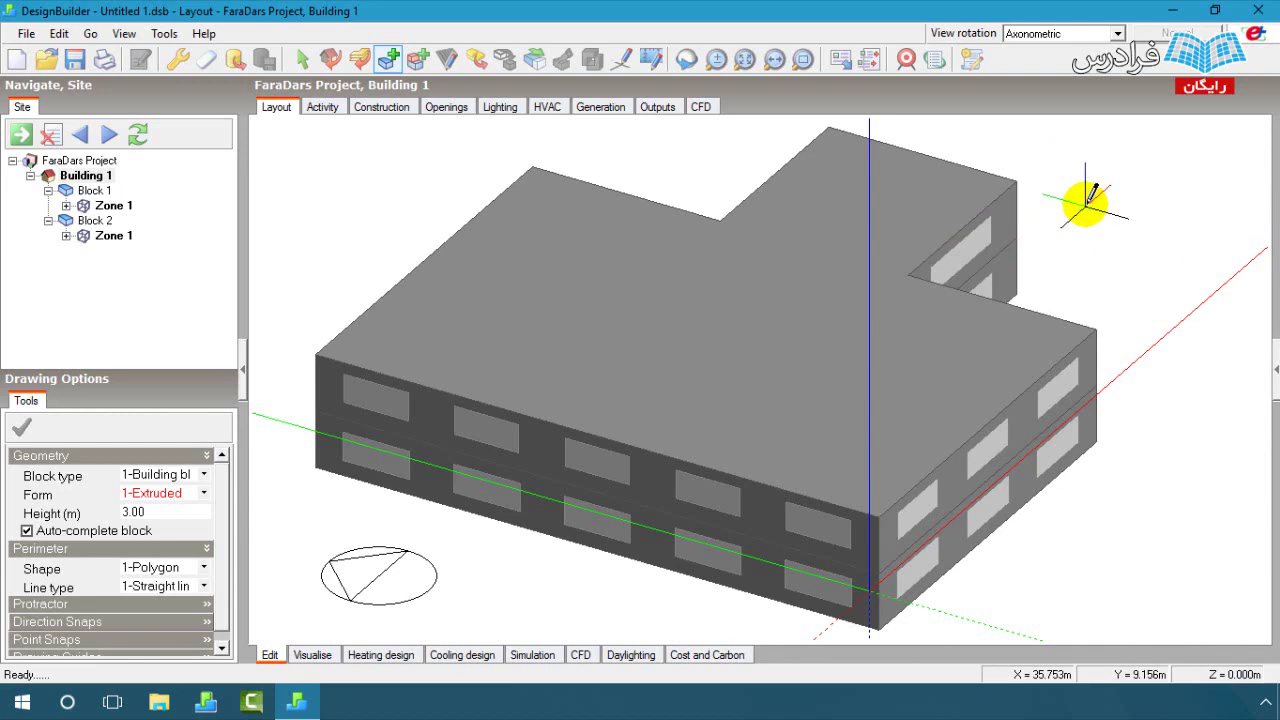
pyautogui.press('Escape')
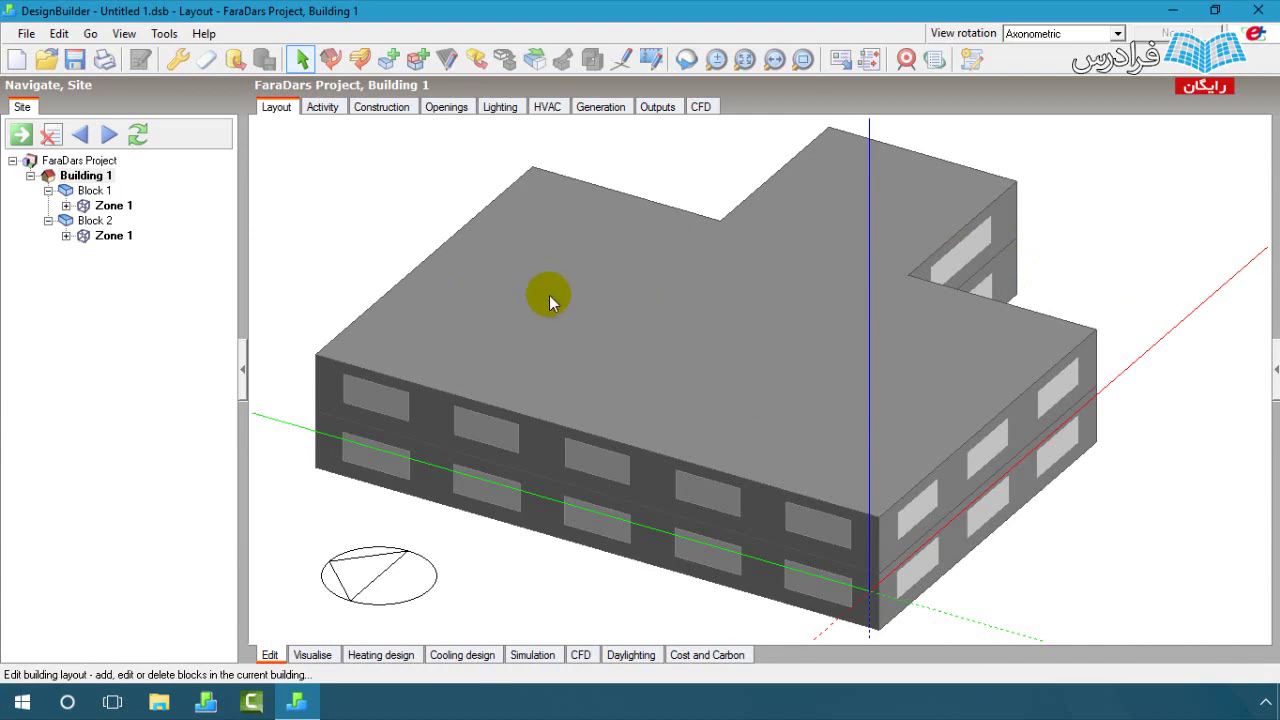
# - Select the upper block, then the lower block, then the upper block again
pyautogui.click(437, 344)
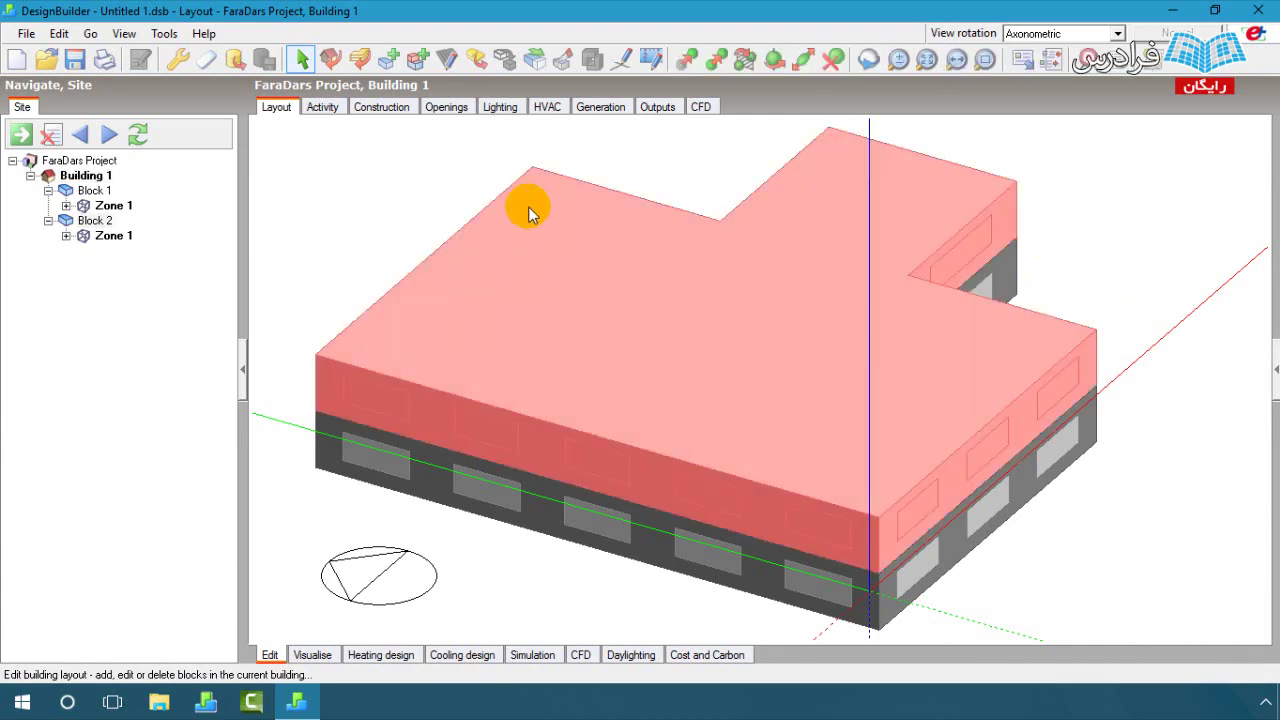
pyautogui.click(425, 487)
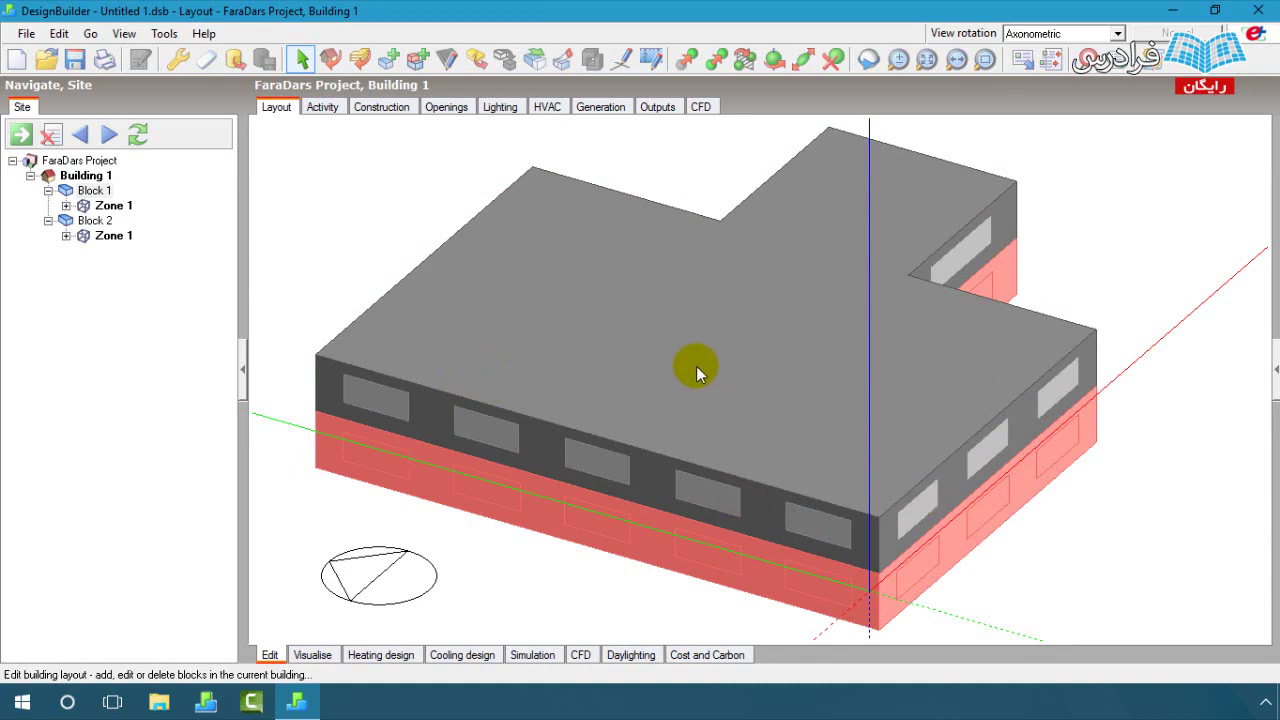
pyautogui.click(571, 347)
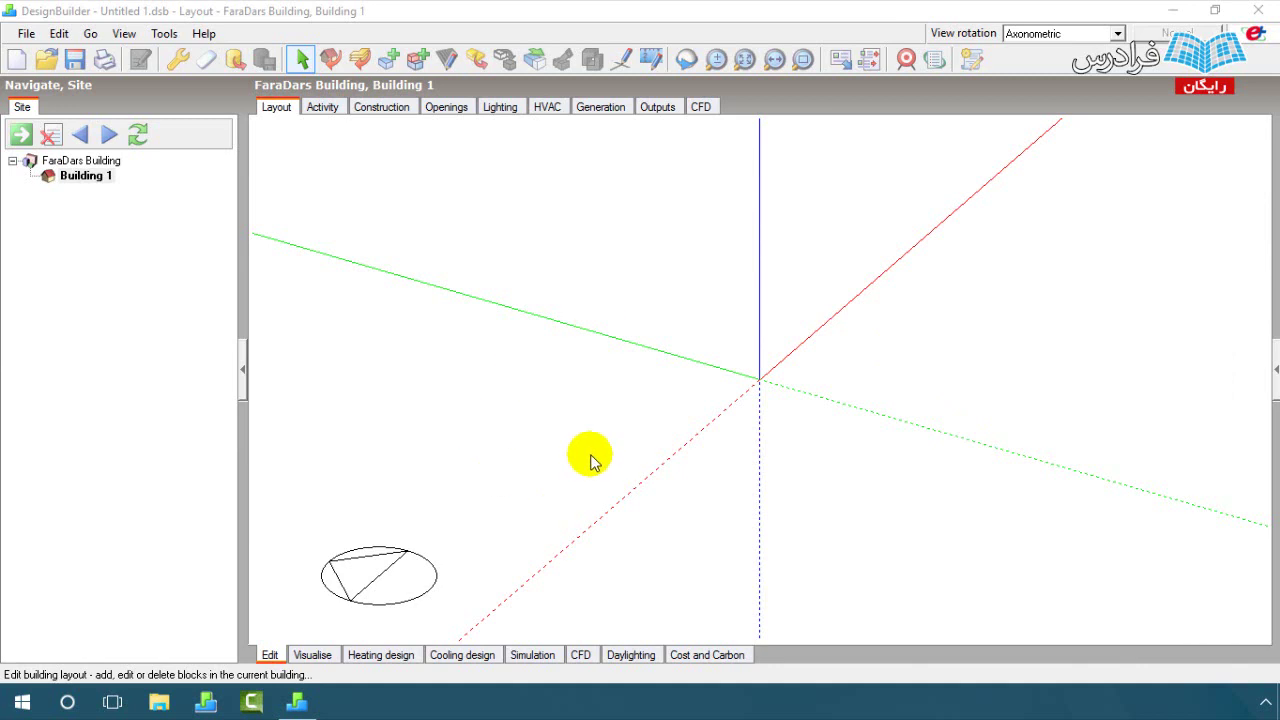
# - Draw a 2-Rectangle block from the origin keyed in as 20 by 30, 3.5 m high
pyautogui.click(390, 62)
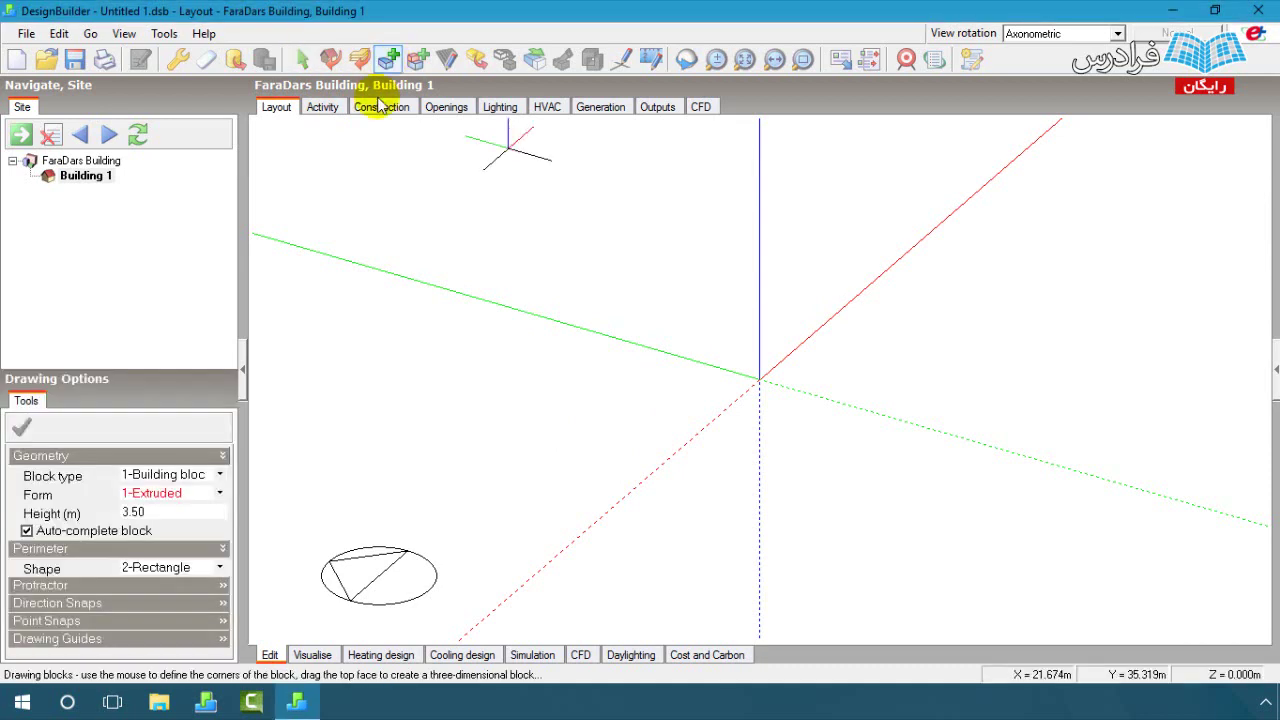
pyautogui.click(219, 567)
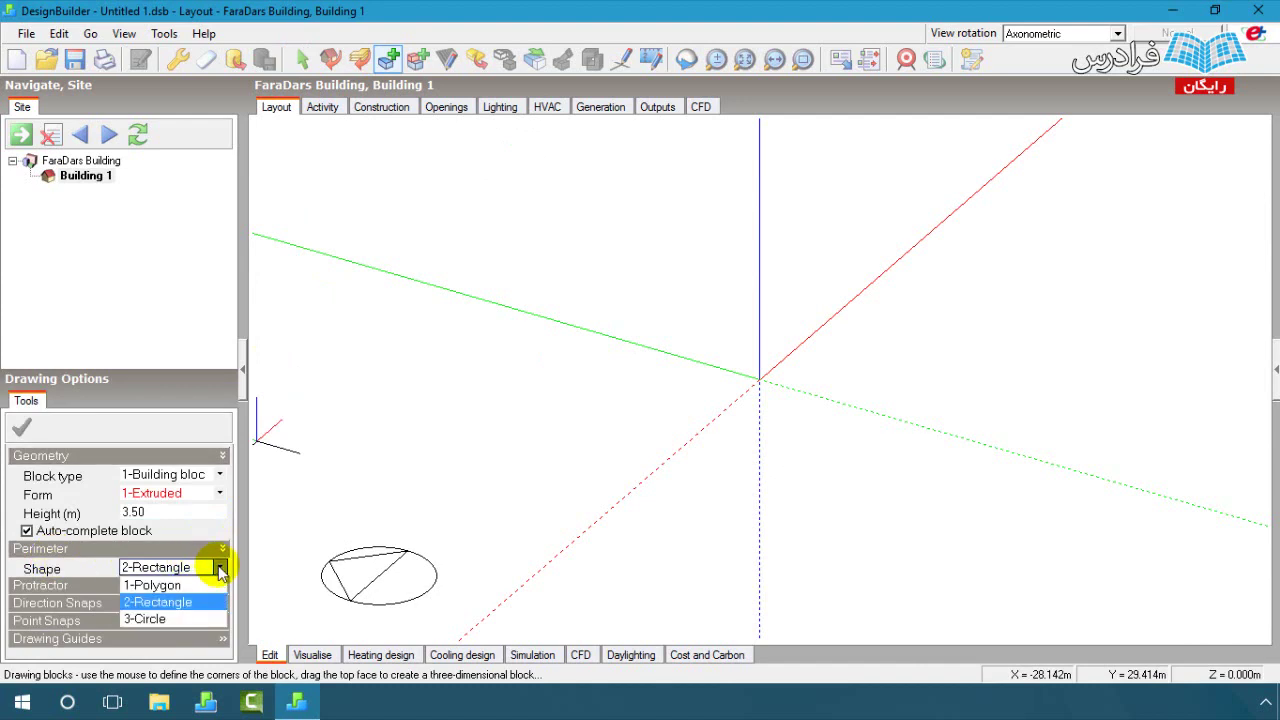
pyautogui.click(180, 601)
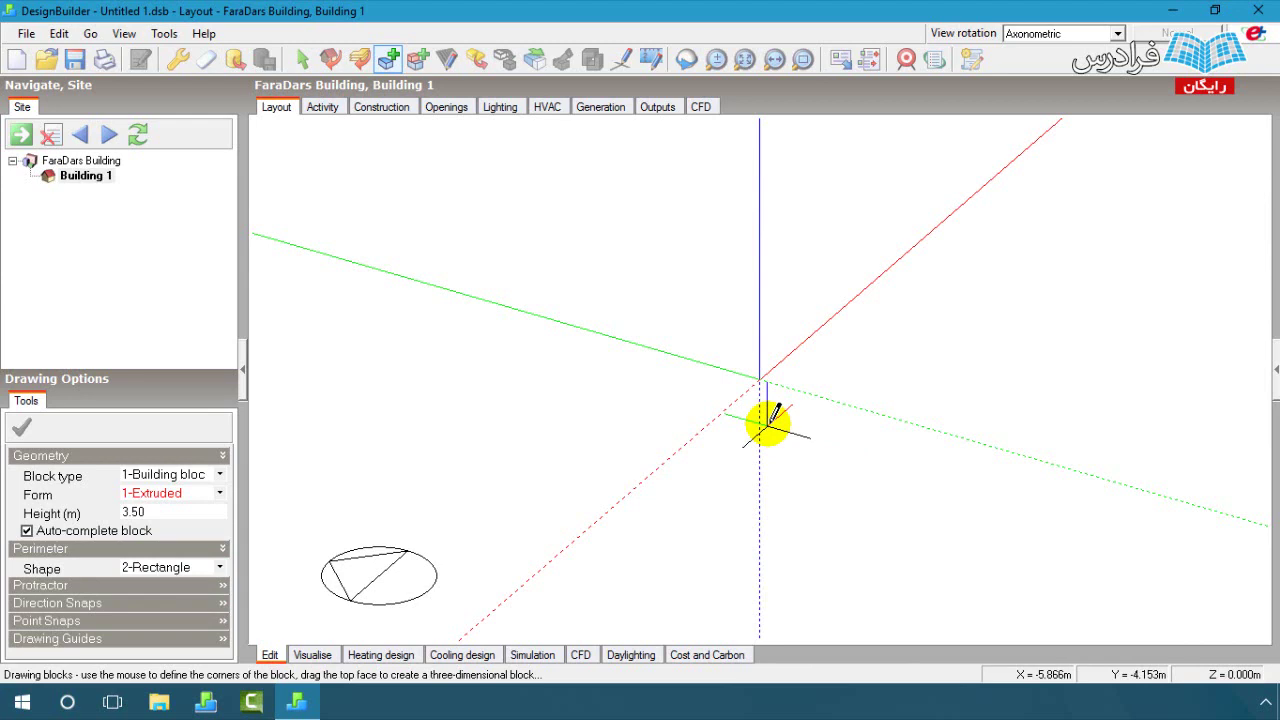
pyautogui.click(765, 425)
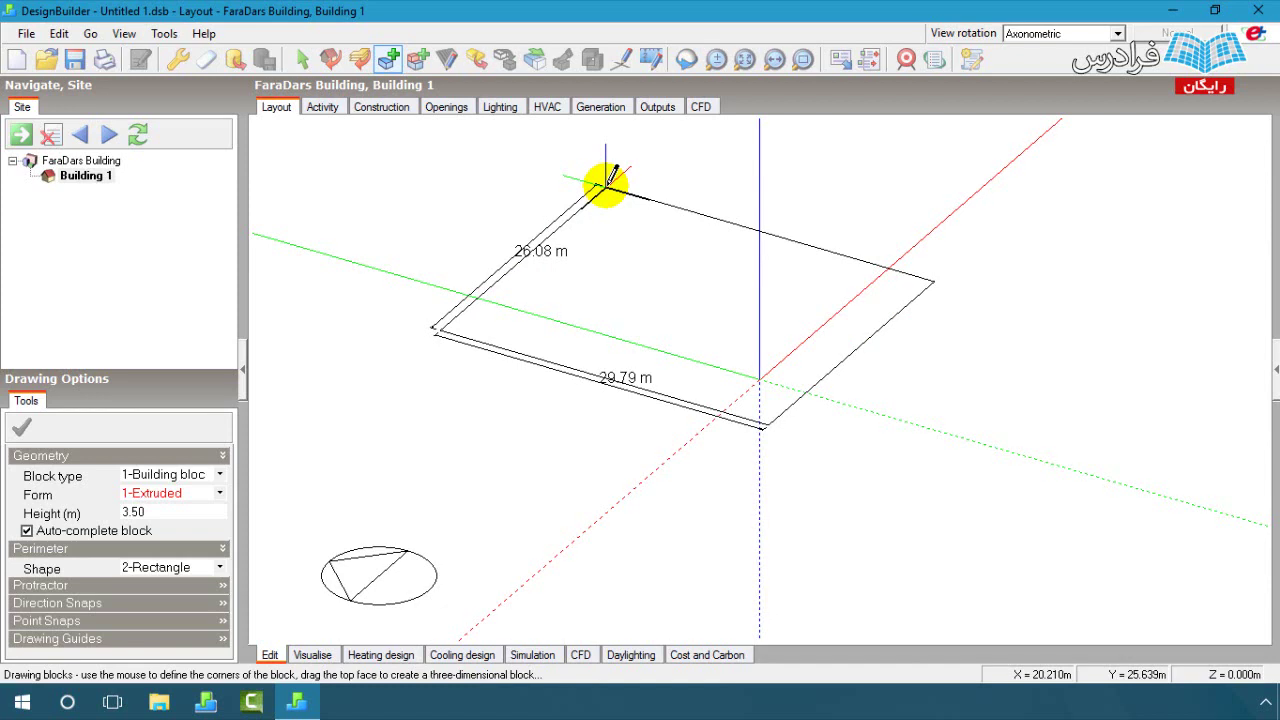
pyautogui.write('20')
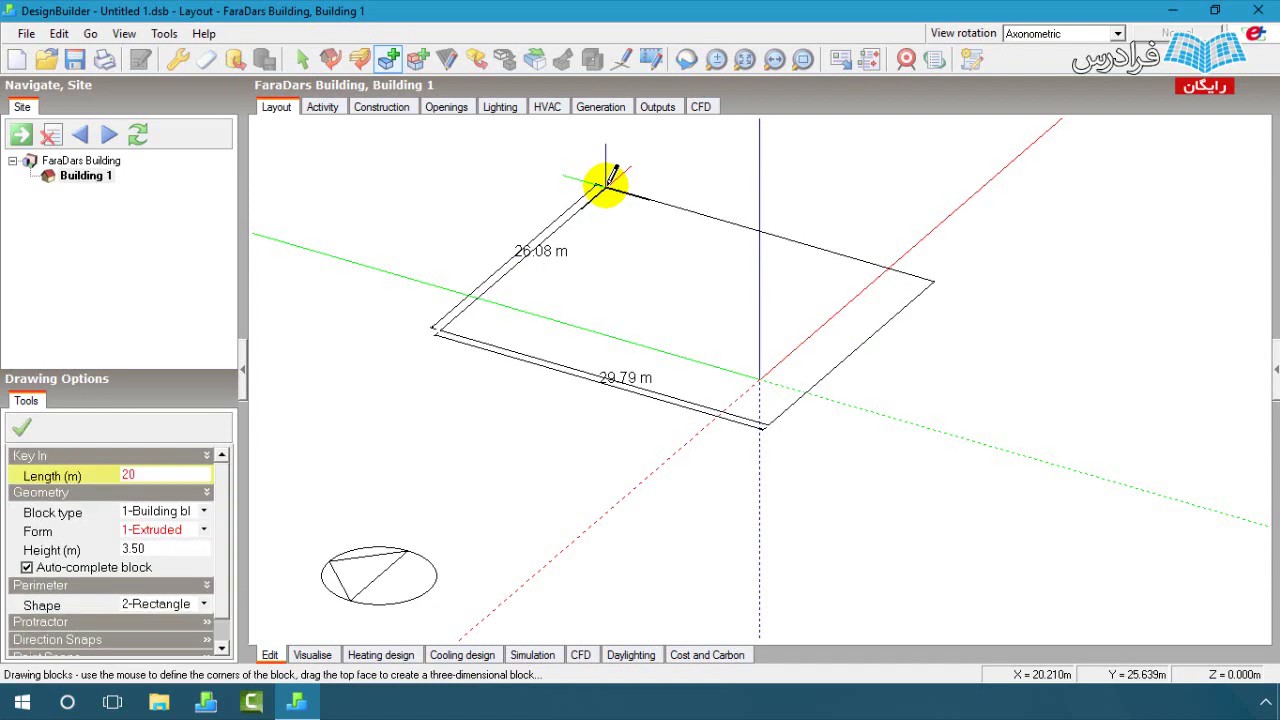
pyautogui.write(' 30')
pyautogui.press('Return')
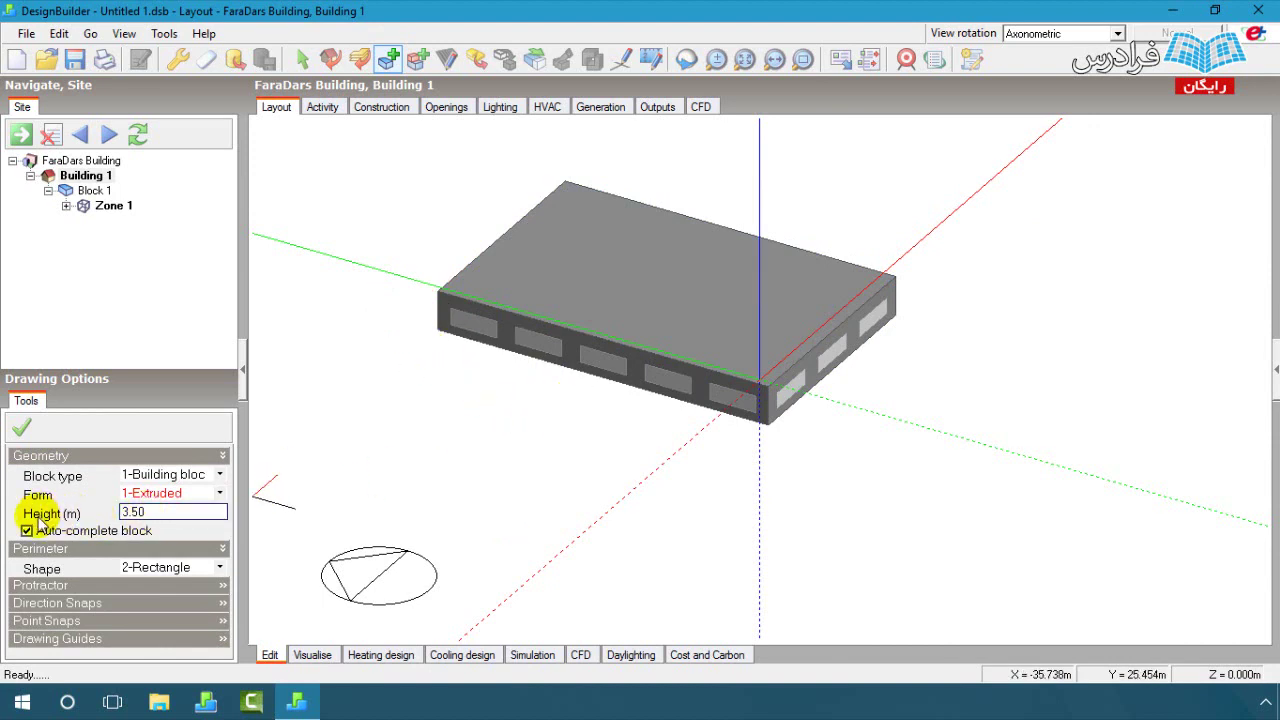
# - Select the 3.50 block height value, then fix the first corner of a new block footprint
pyautogui.doubleClick(130, 512)
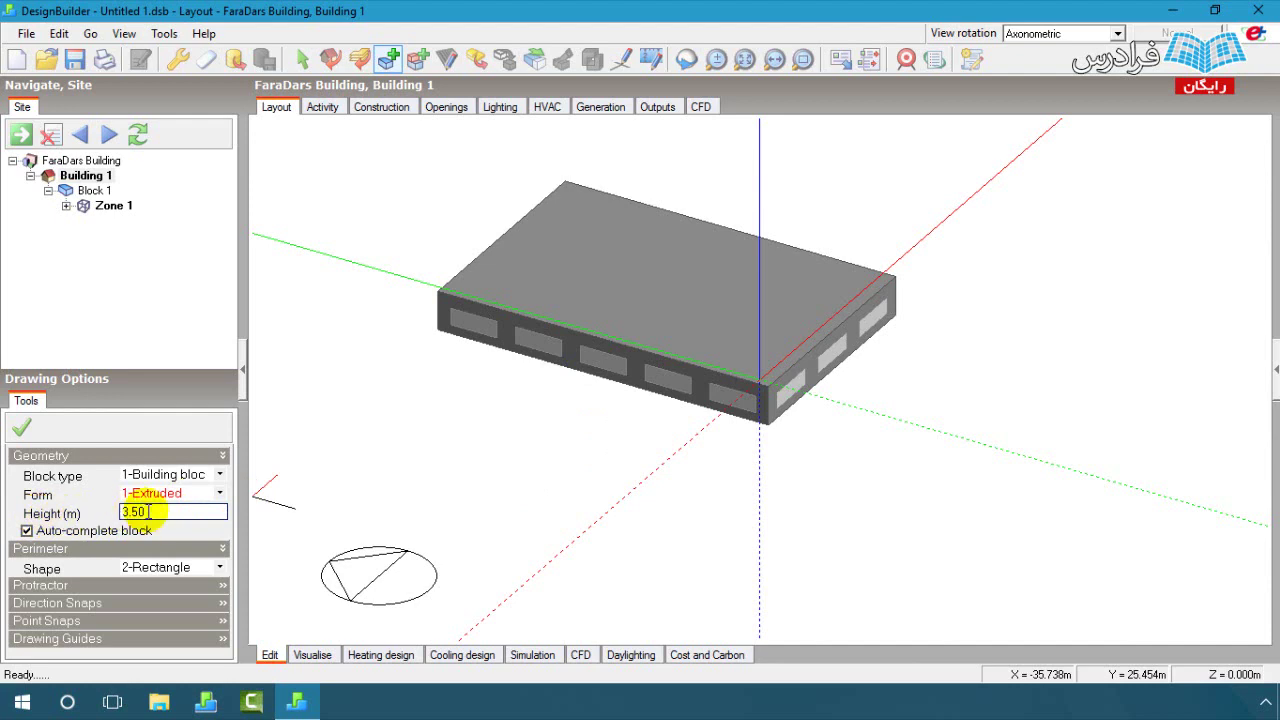
pyautogui.click(184, 516)
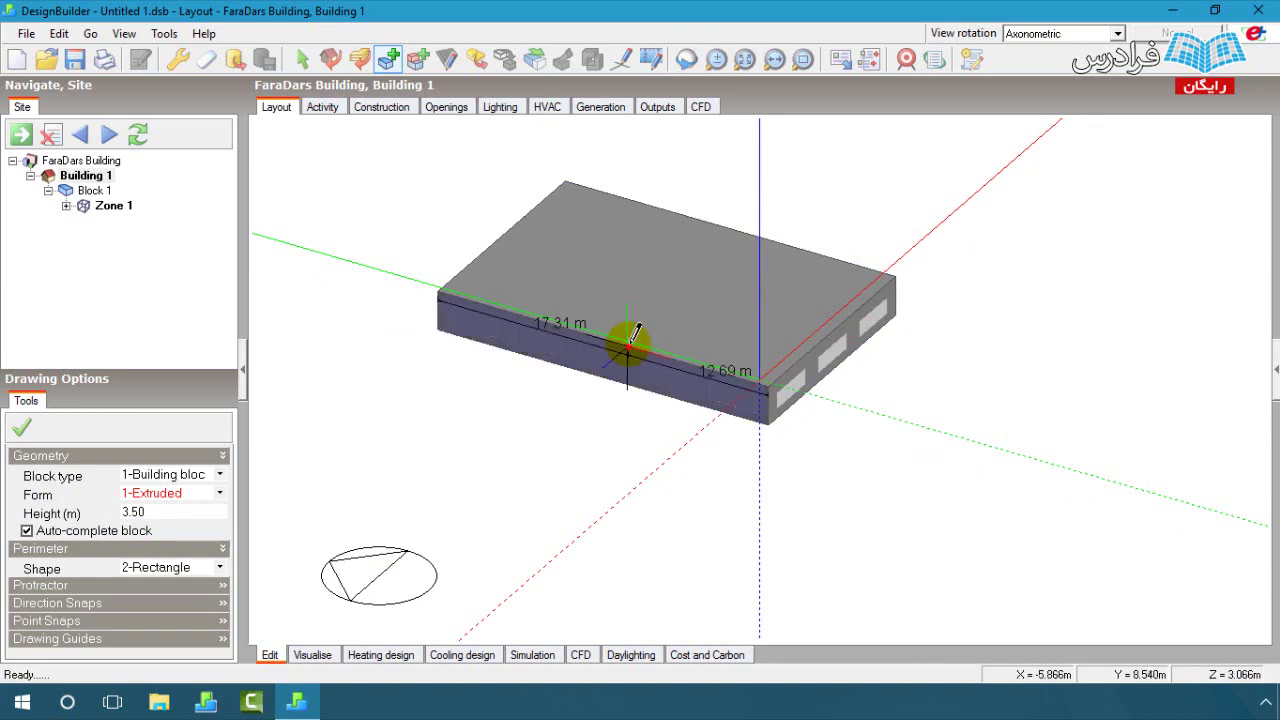
pyautogui.click(390, 62)
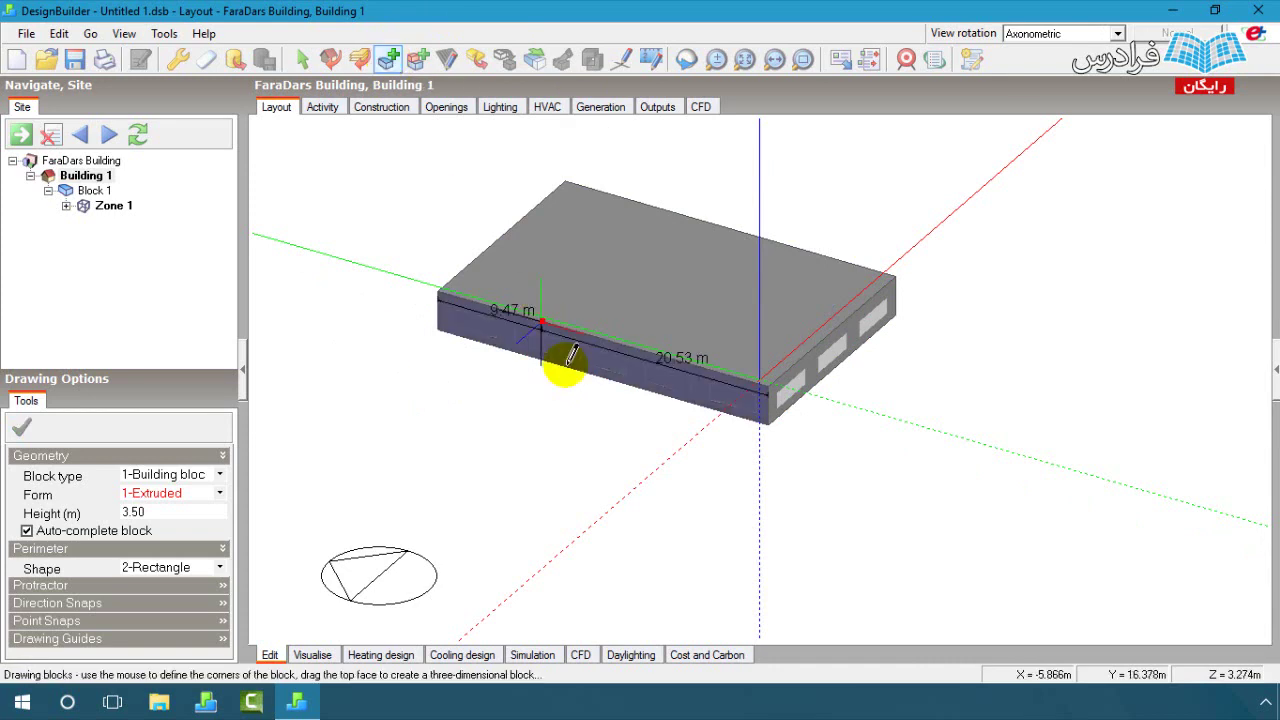
pyautogui.click(731, 452)
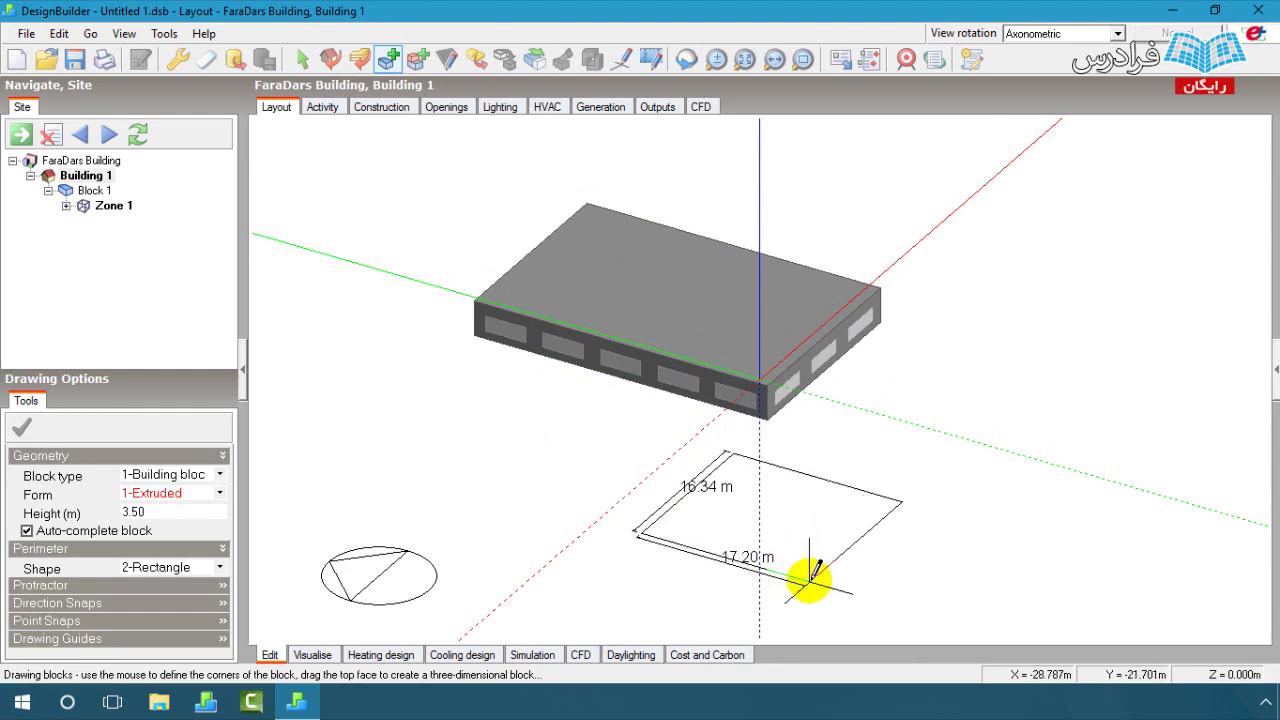
# - Key in -20 -30 as the footprint length and complete Block 2 in front of Block 1
pyautogui.write('-20 -30')
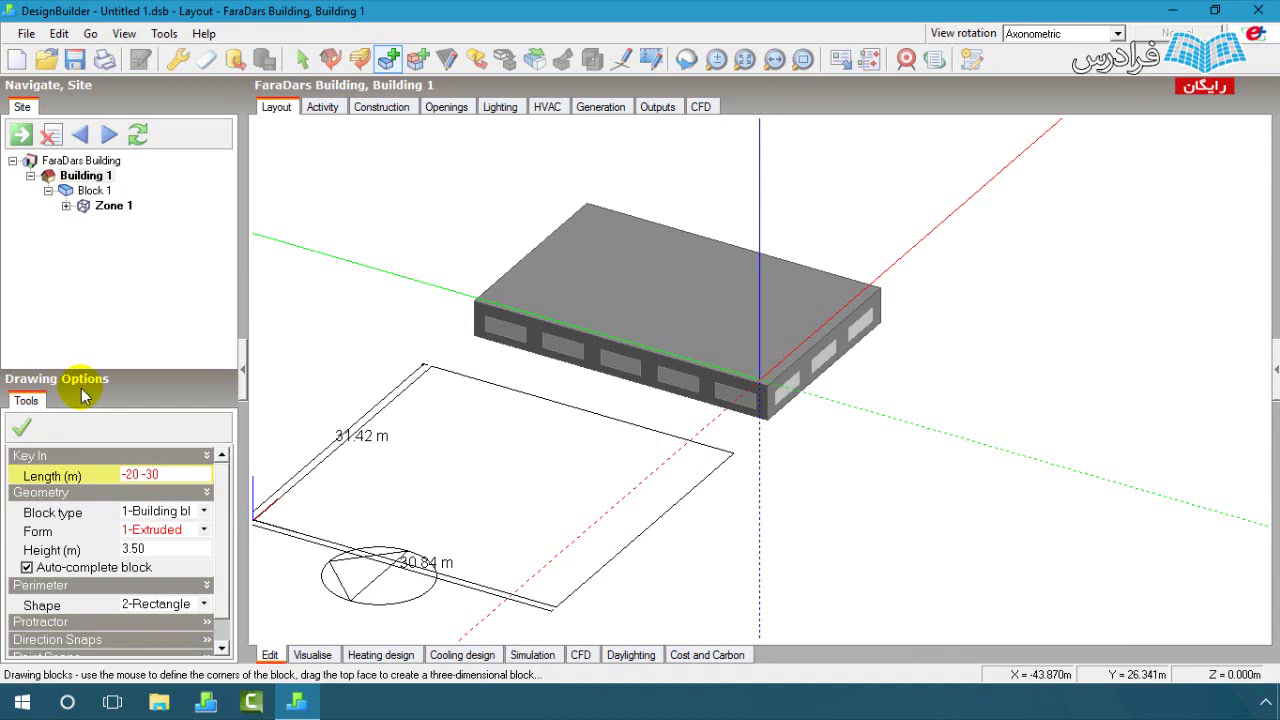
pyautogui.click(122, 476)
pyautogui.moveTo(122, 476); pyautogui.dragTo(141, 474)
pyautogui.click(161, 476)
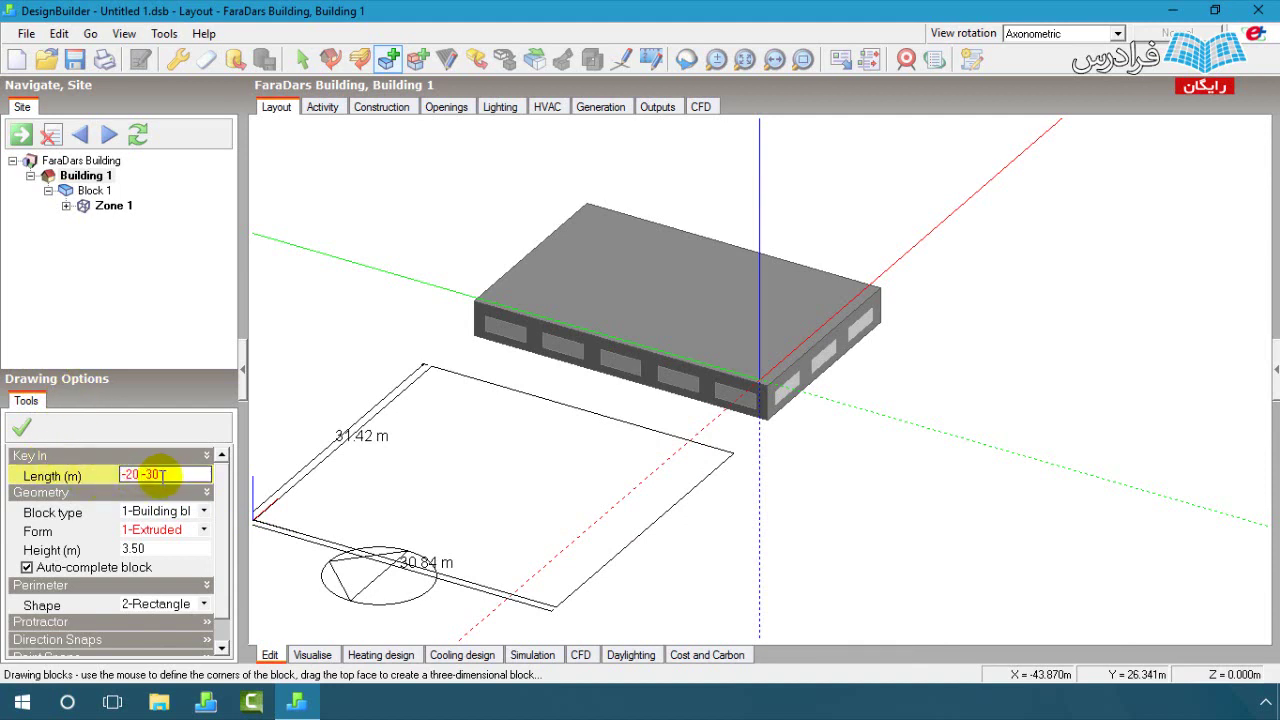
pyautogui.moveTo(163, 476); pyautogui.dragTo(122, 476)
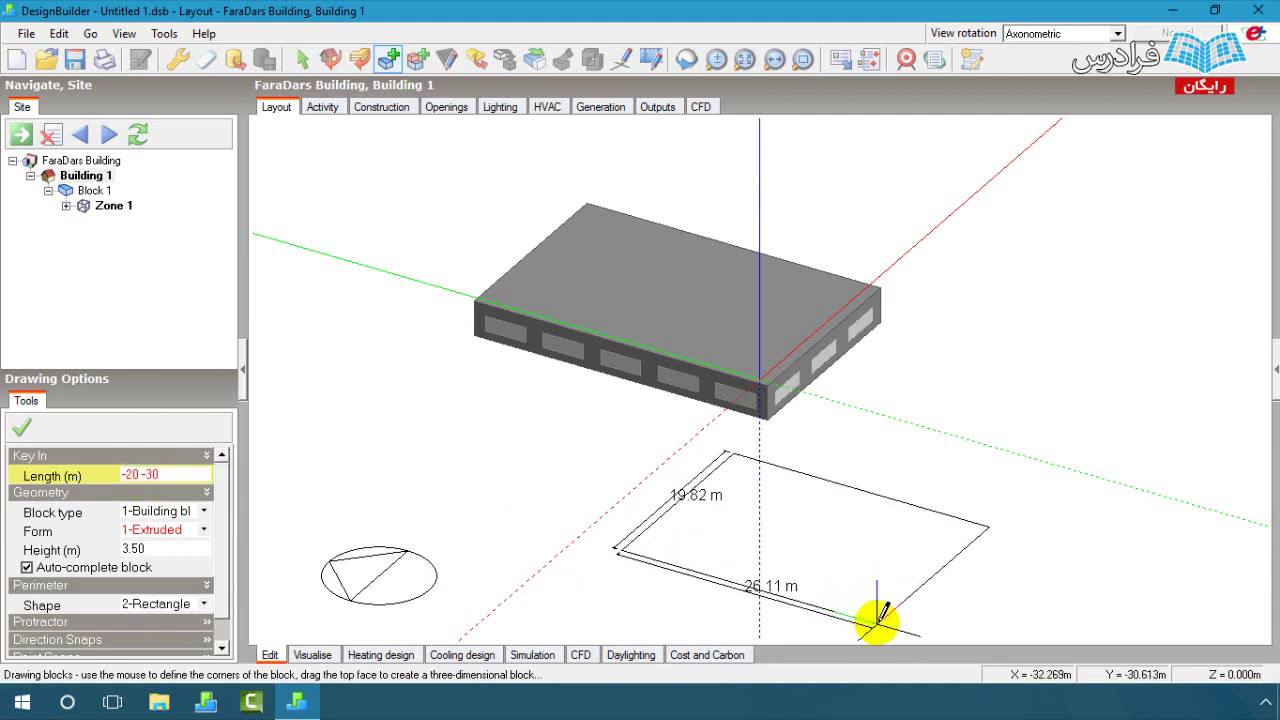
pyautogui.click(877, 617)
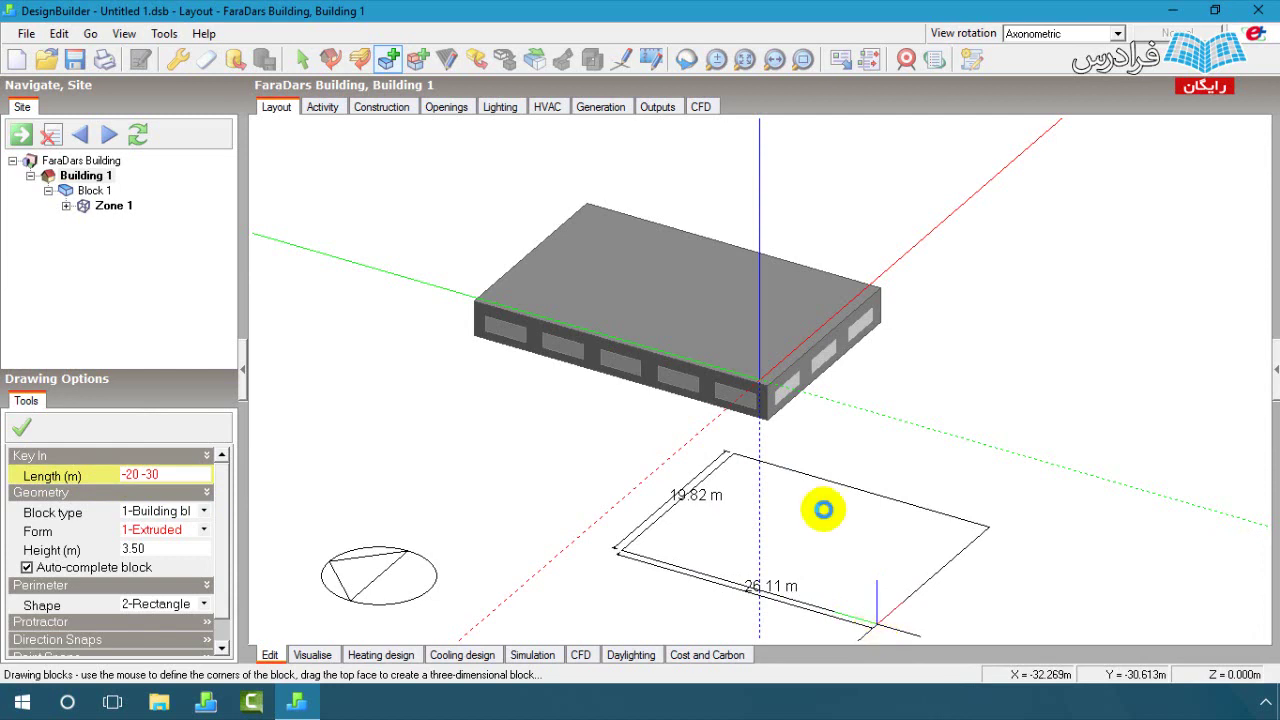
pyautogui.click(823, 507)
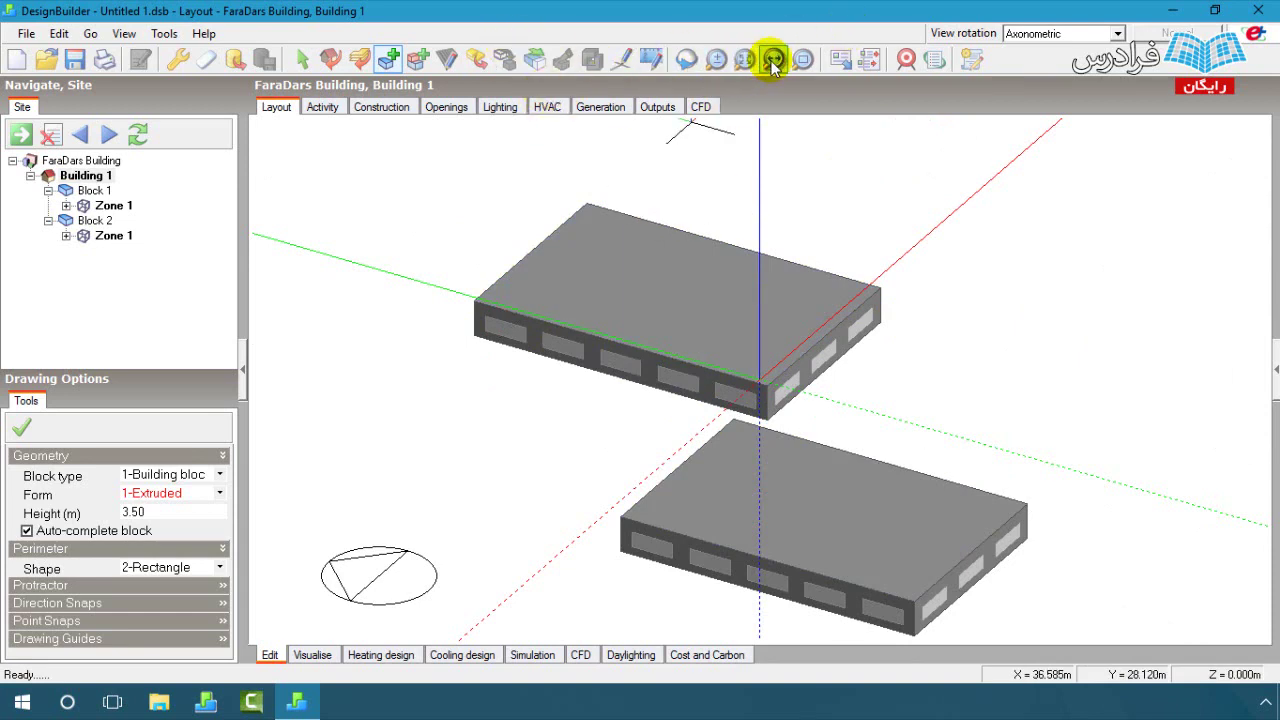
# - Pan to reveal empty ground, cancel panning, and place the first corner of a new block
pyautogui.click(775, 60)
pyautogui.moveTo(725, 462)
pyautogui.mouseDown()
pyautogui.moveTo(915, 222)
pyautogui.moveTo(894, 246)
pyautogui.mouseUp()
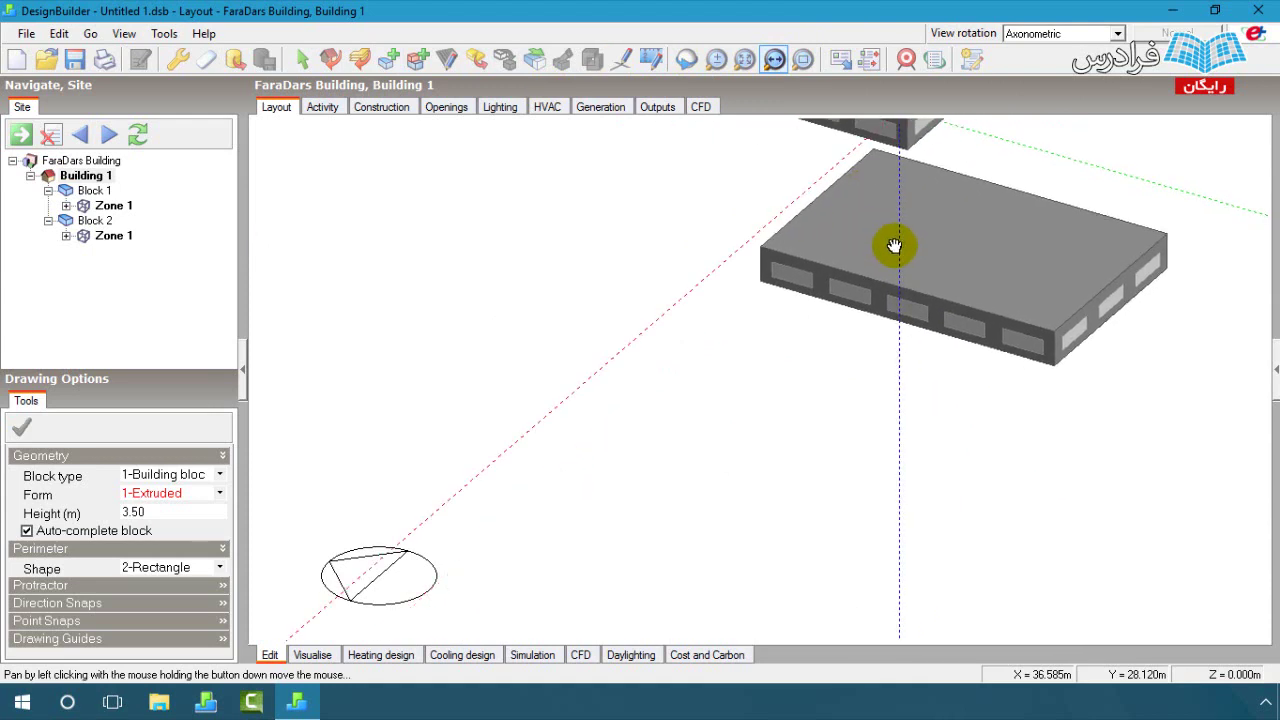
pyautogui.rightClick(594, 253)
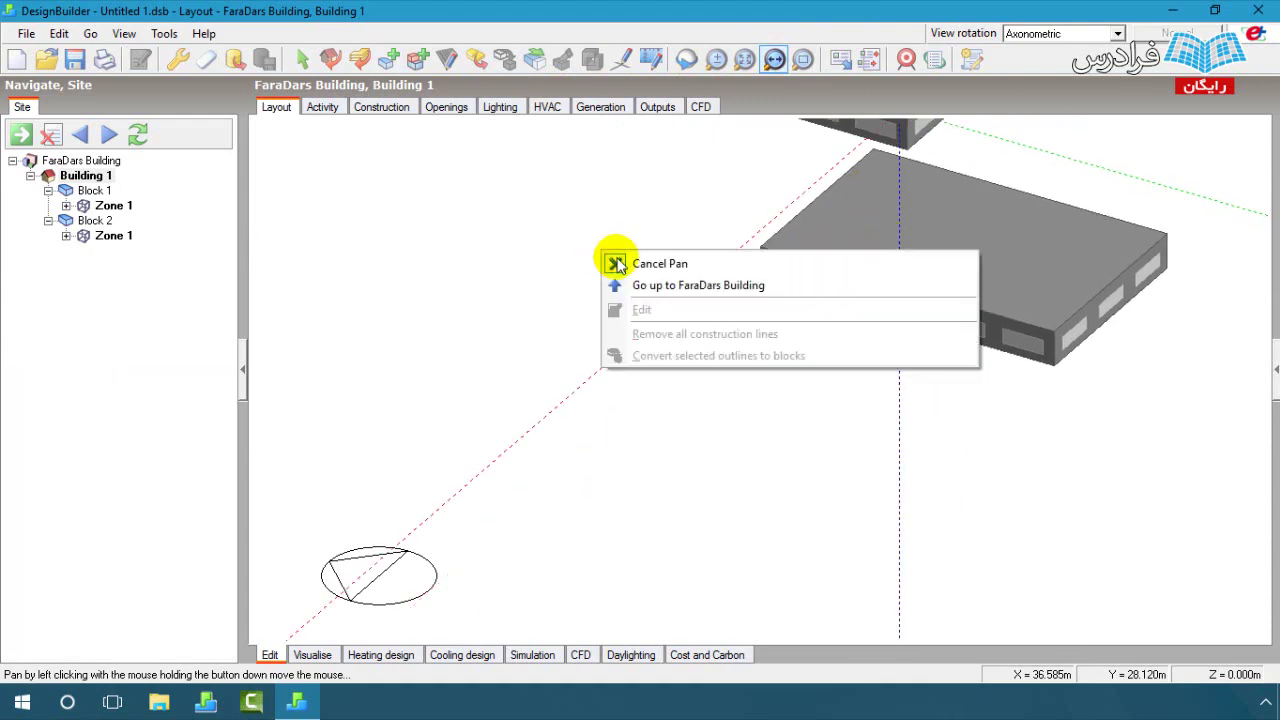
pyautogui.click(660, 259)
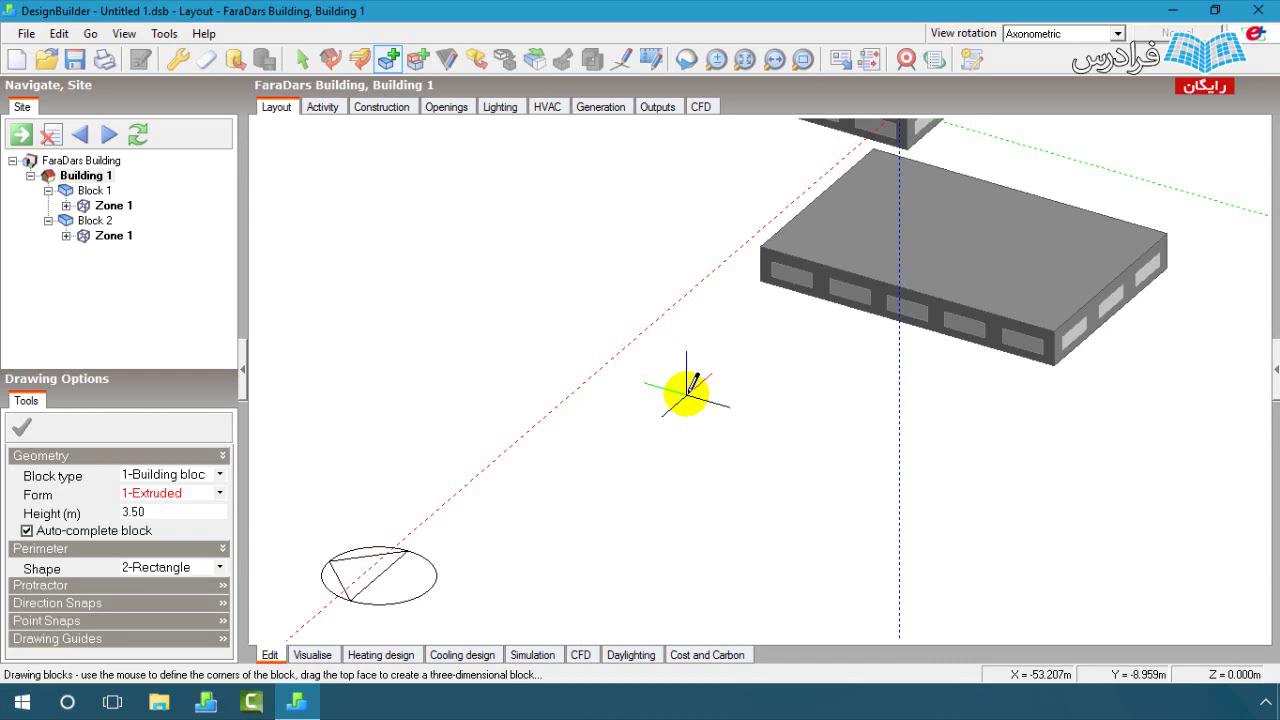
pyautogui.click(637, 568)
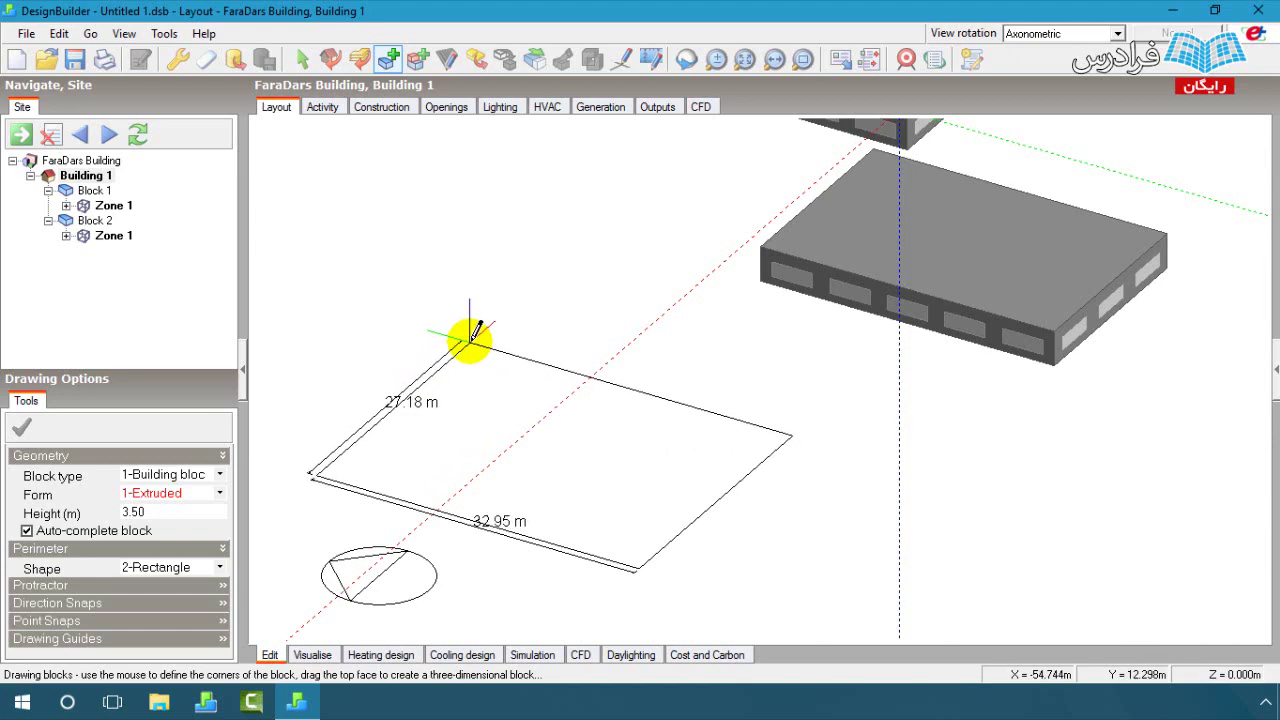
# - Turn on increment snapping at 1.000 and size the new rectangular footprint to about 20 m by 31 m
pyautogui.click(222, 621)
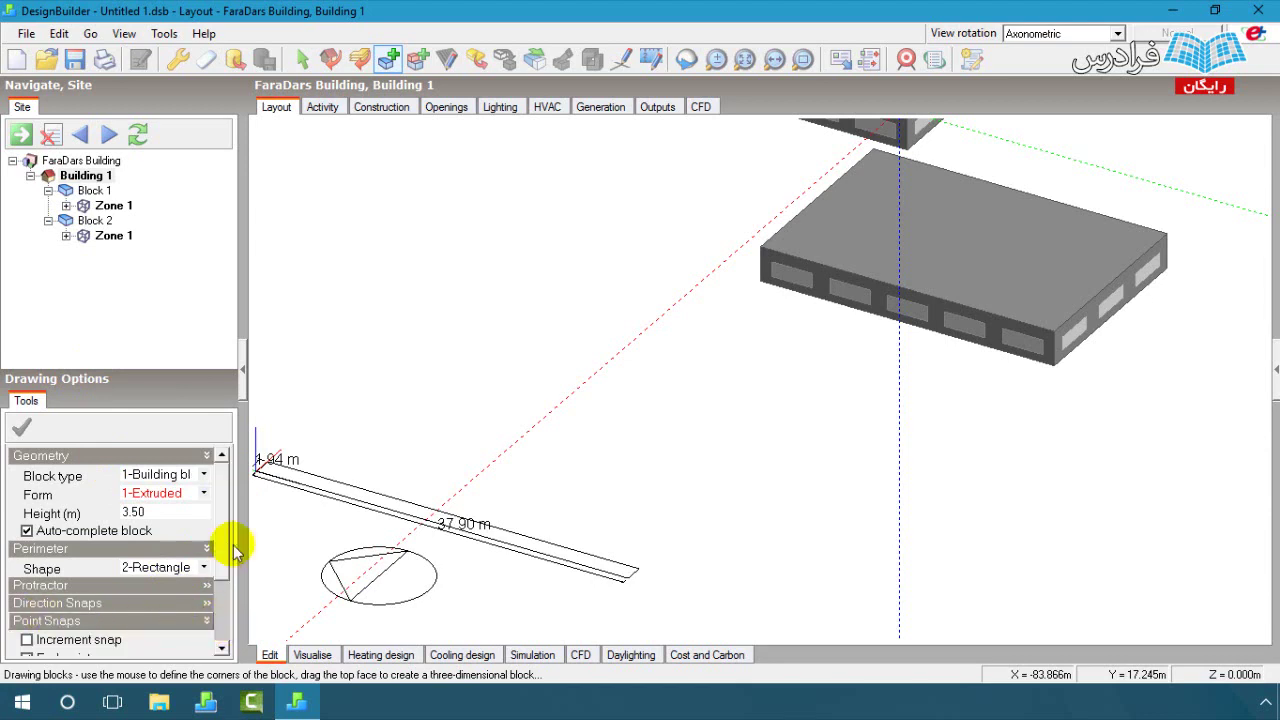
pyautogui.moveTo(224, 500); pyautogui.dragTo(227, 555)
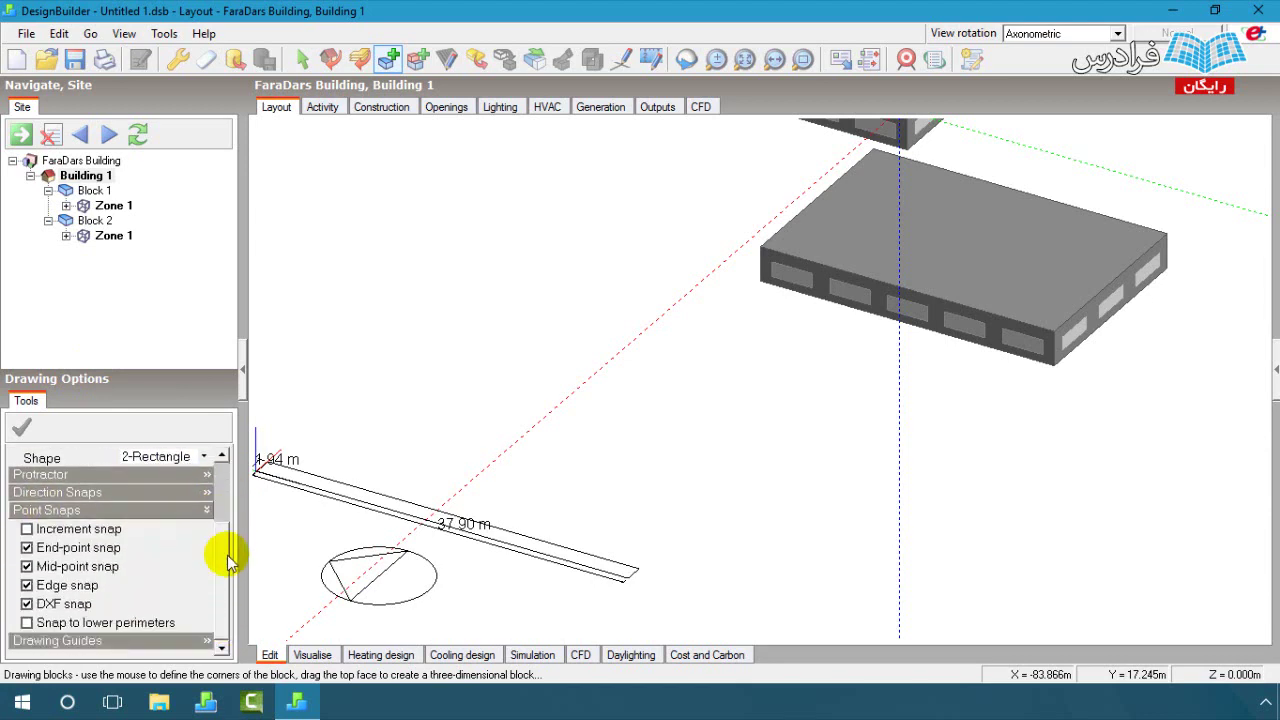
pyautogui.click(27, 529)
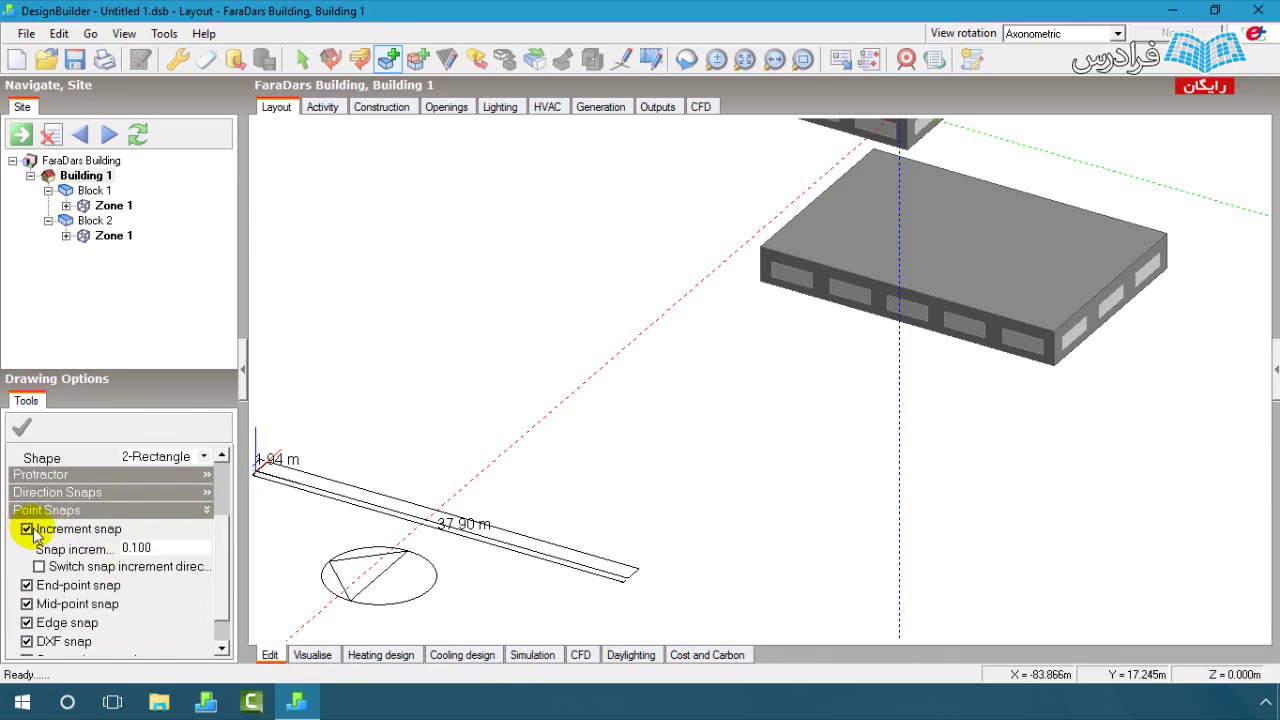
pyautogui.click(127, 547)
pyautogui.click(157, 548)
pyautogui.moveTo(157, 548); pyautogui.dragTo(118, 548)
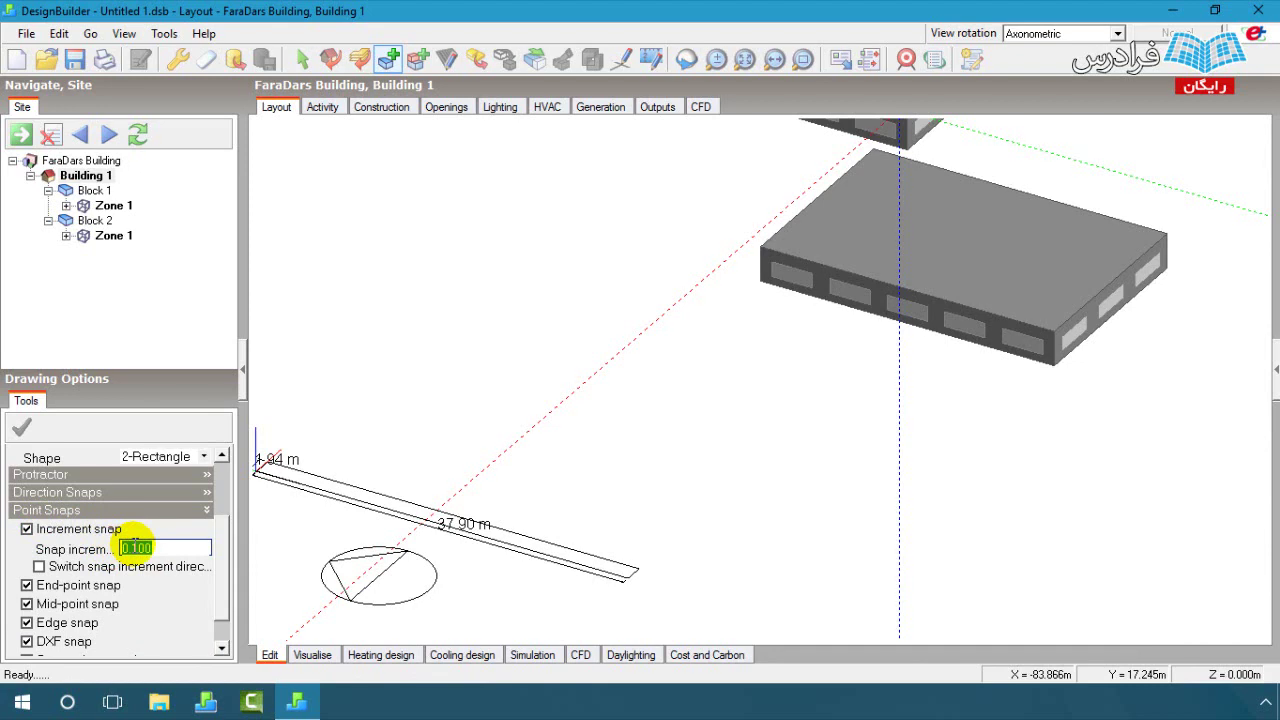
pyautogui.write('1')
pyautogui.click(134, 546)
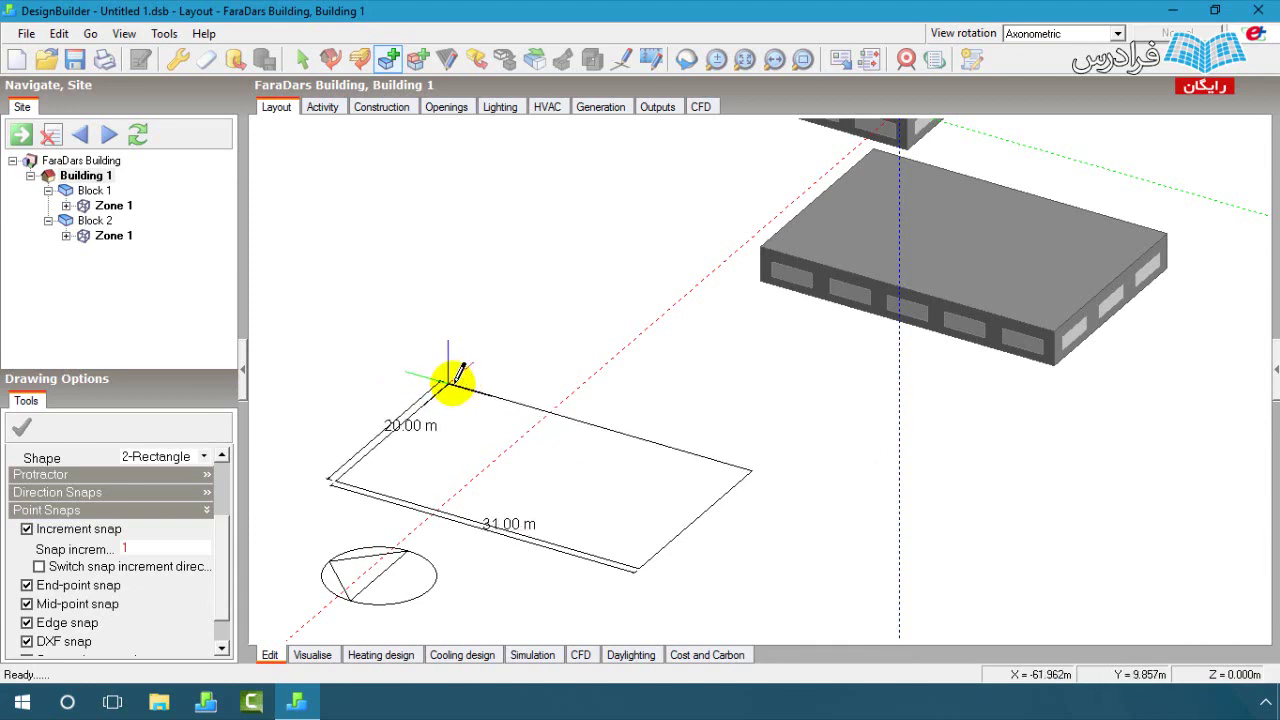
pyautogui.click(455, 375)
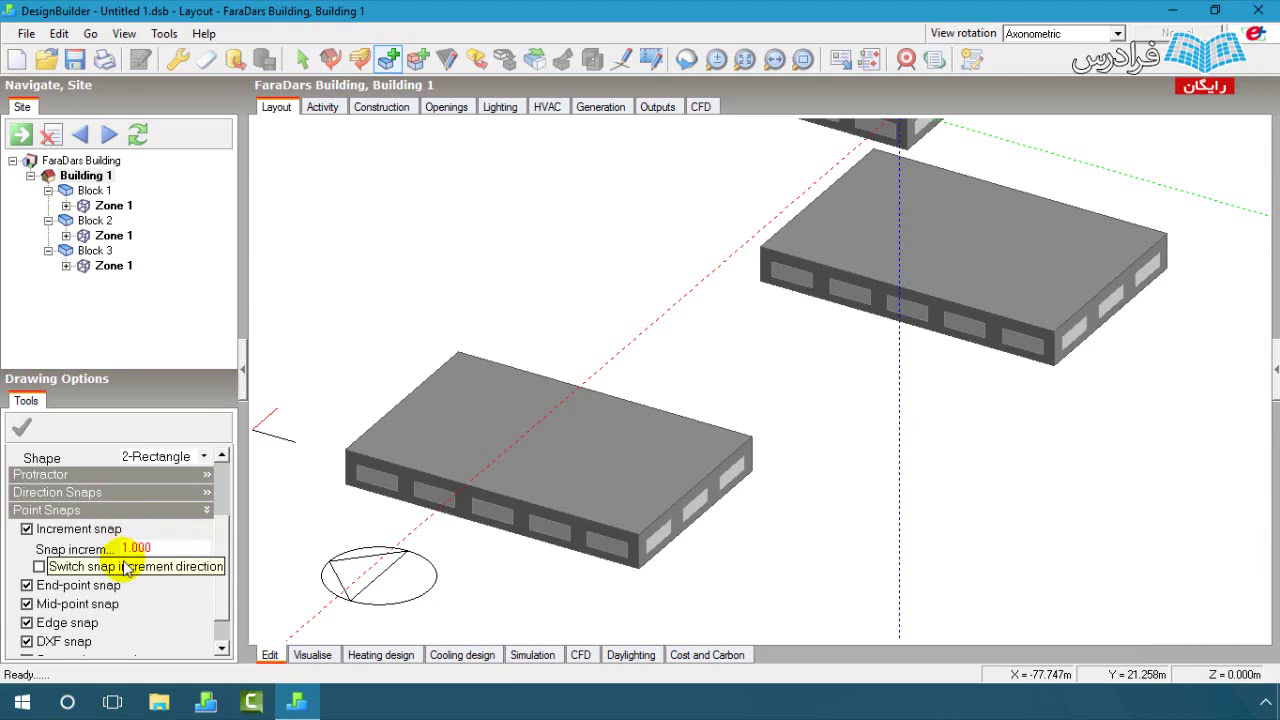
# - Cancel block drawing and select the upper block's first front window
pyautogui.rightClick(563, 312)
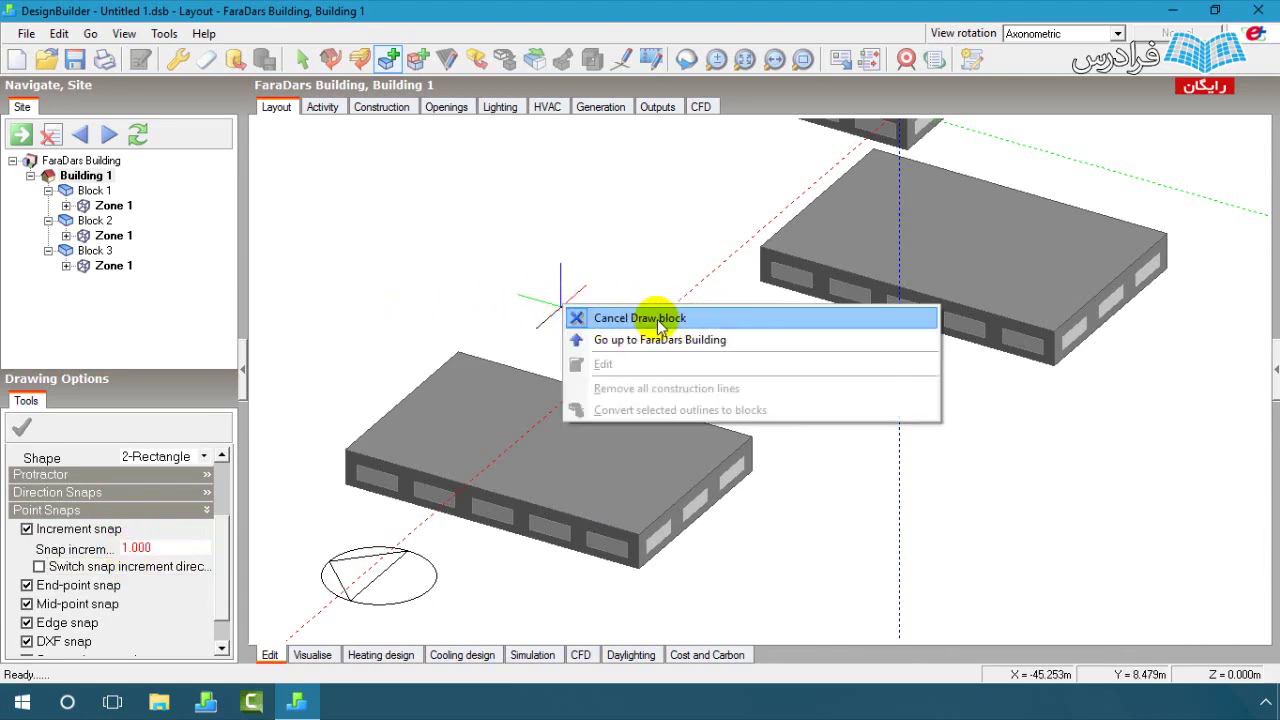
pyautogui.click(660, 318)
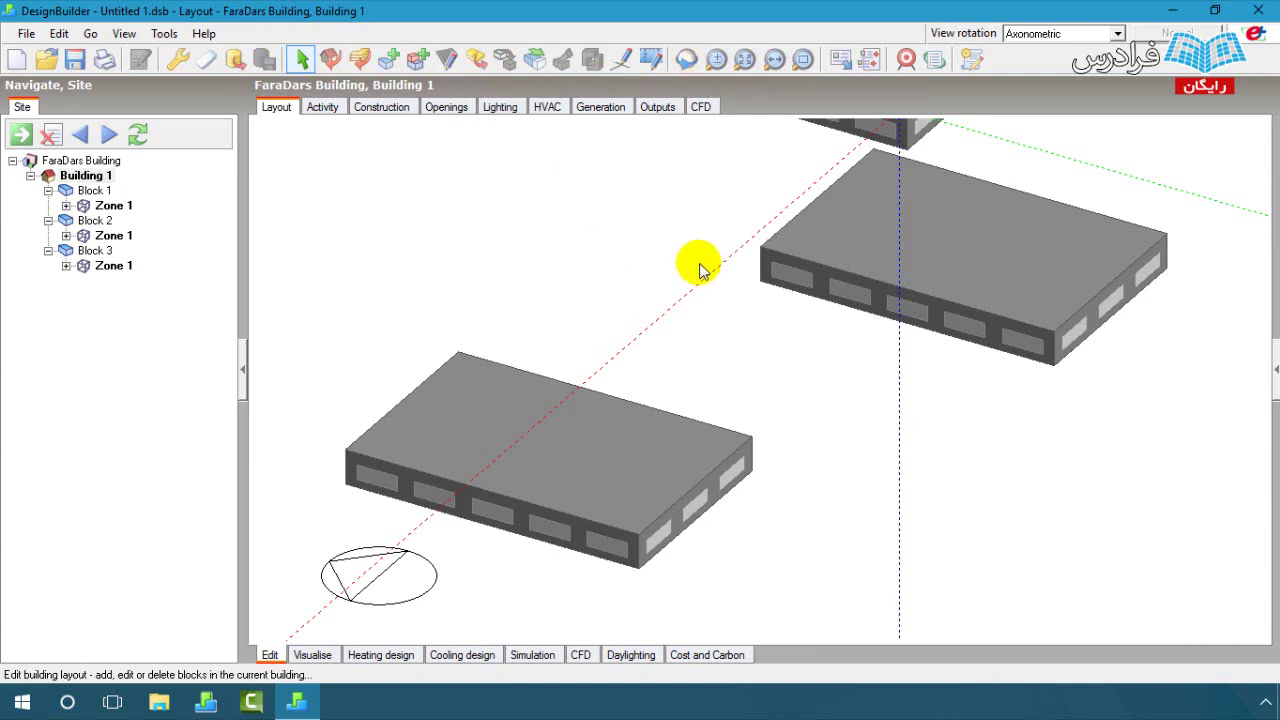
pyautogui.click(796, 280)
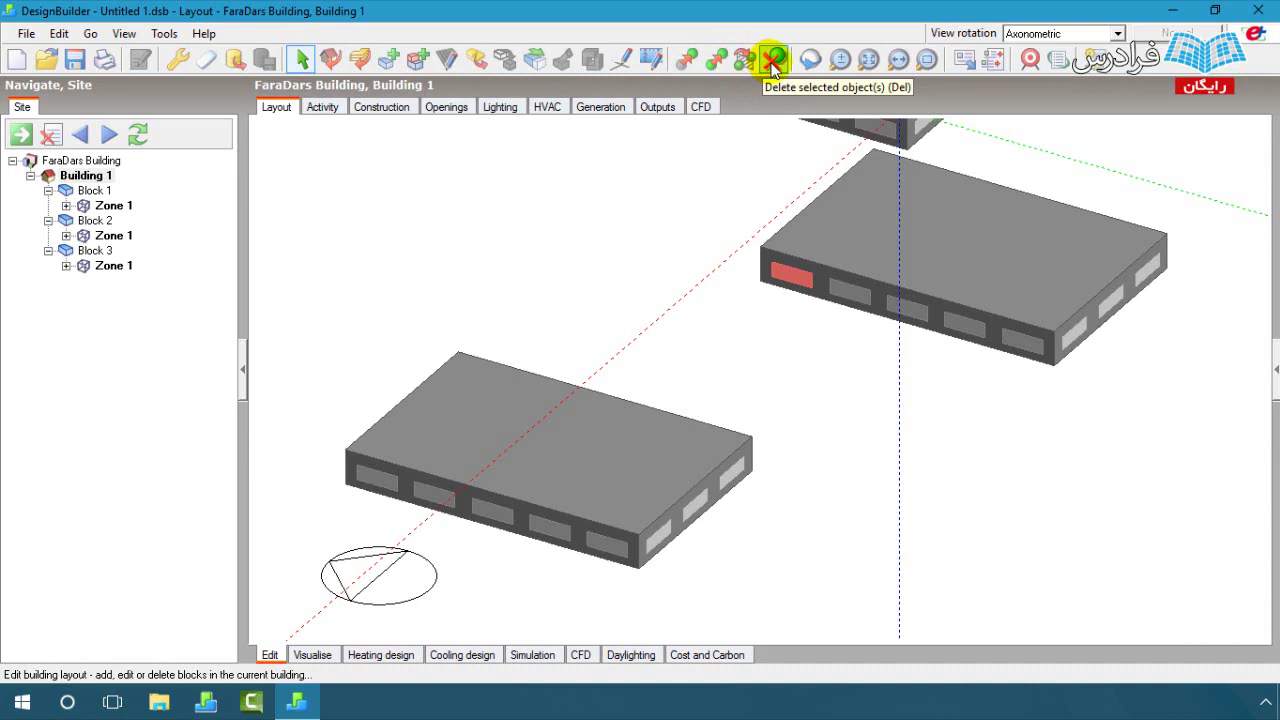
pyautogui.click(766, 322)
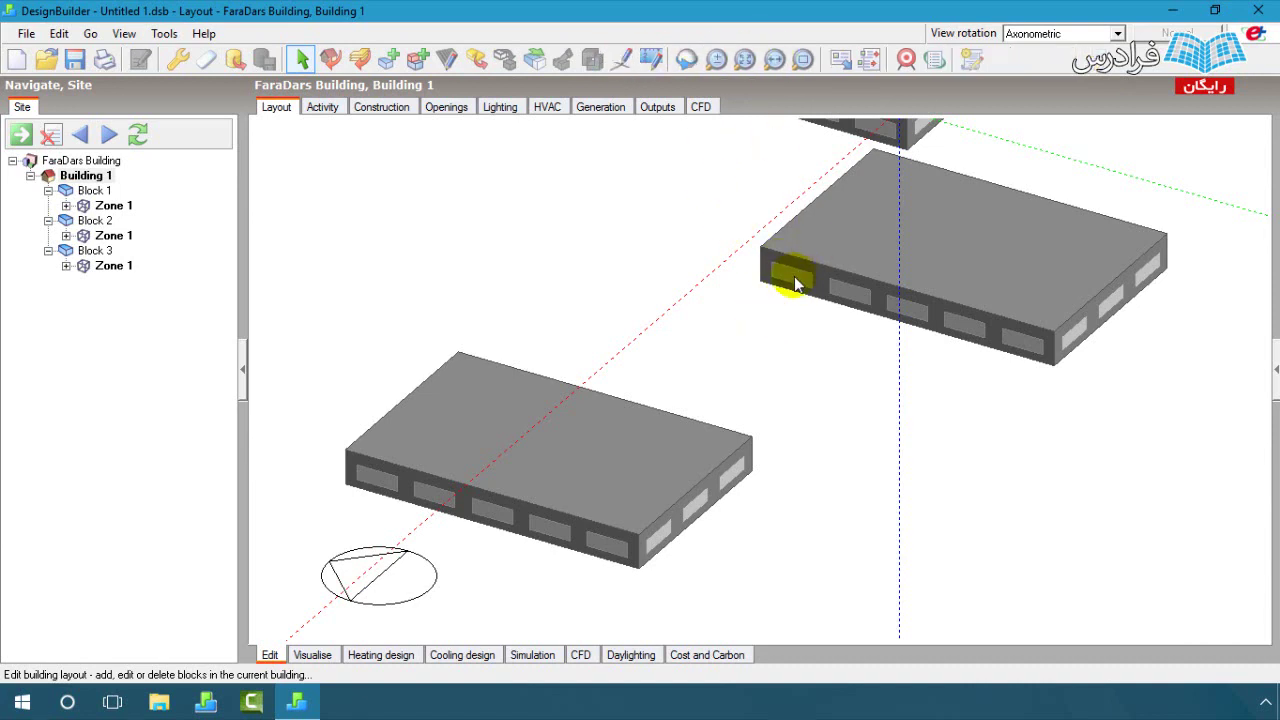
pyautogui.click(793, 281)
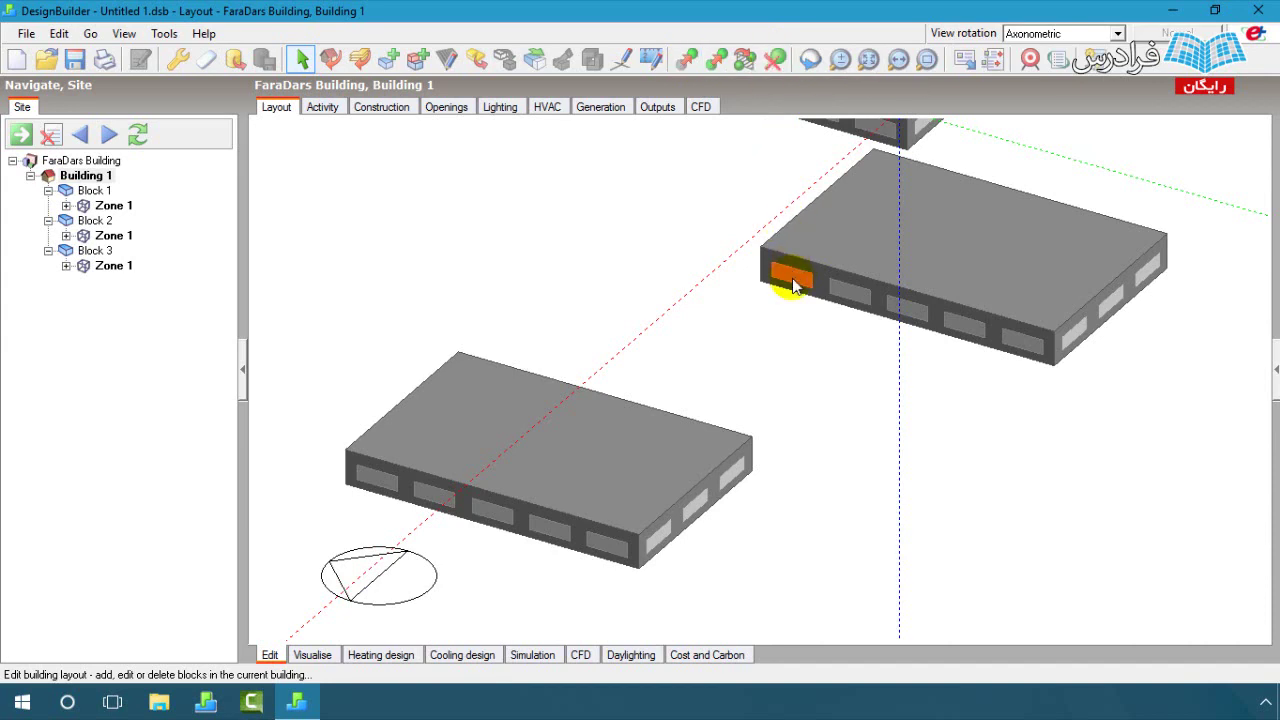
# - Zoom in and pan the view onto the upper block's front corner
pyautogui.scroll(2, 795, 284)
pyautogui.scroll(1, 815, 260)
pyautogui.scroll(2, 839, 191)
pyautogui.click(898, 60)
pyautogui.moveTo(863, 211)
pyautogui.mouseDown()
pyautogui.moveTo(766, 357)
pyautogui.moveTo(654, 360)
pyautogui.moveTo(675, 327)
pyautogui.mouseUp()
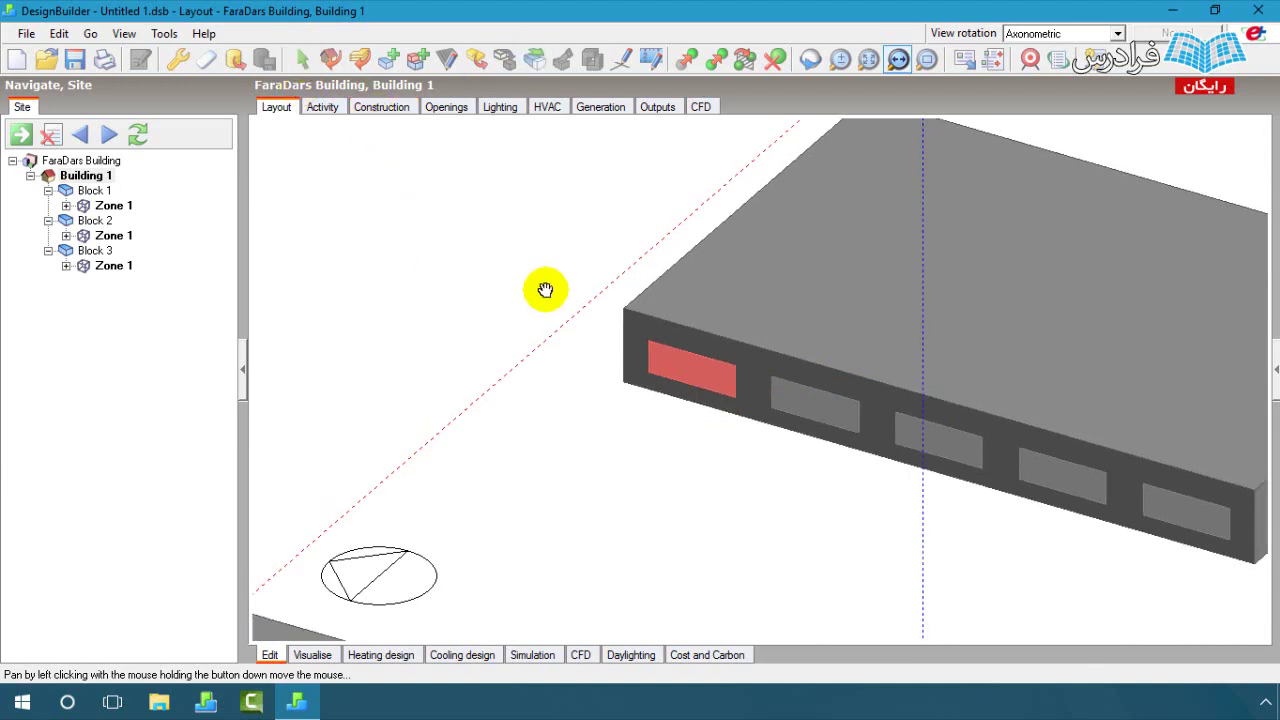
# - Stop panning, zoom out to show the whole upper block, and leave nothing selected
pyautogui.rightClick(502, 217)
pyautogui.click(505, 255)
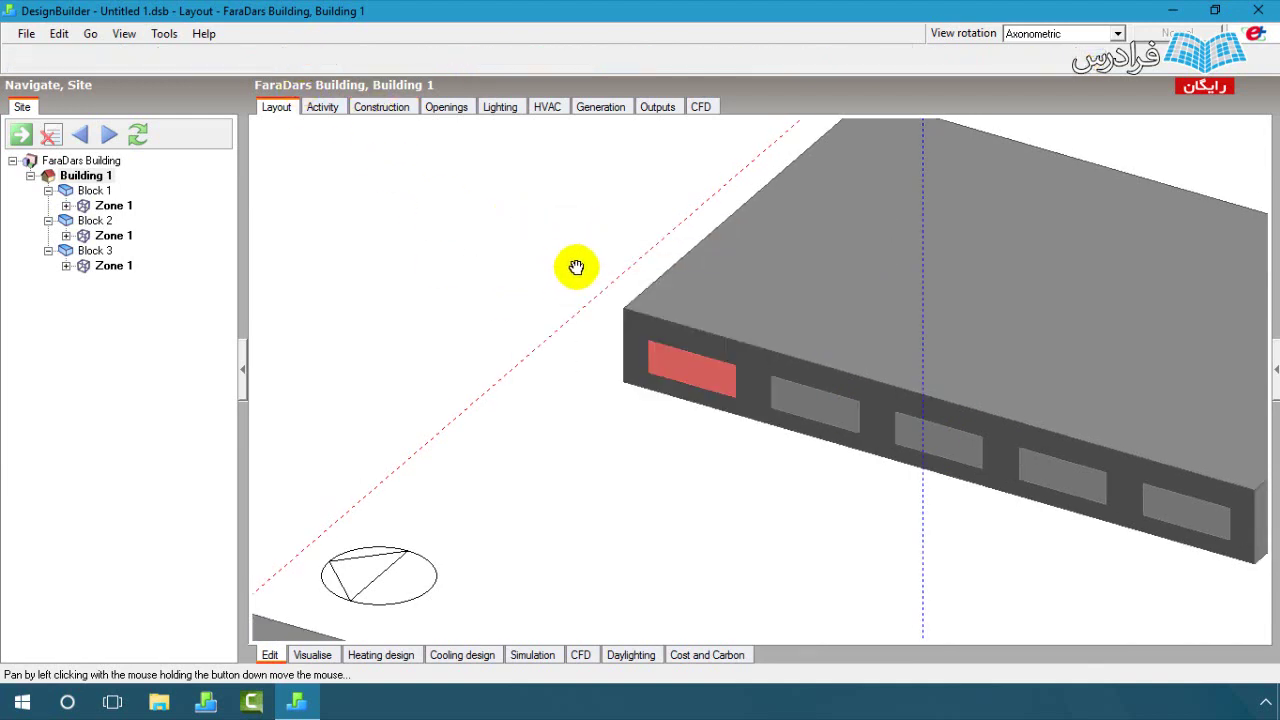
pyautogui.click(825, 270)
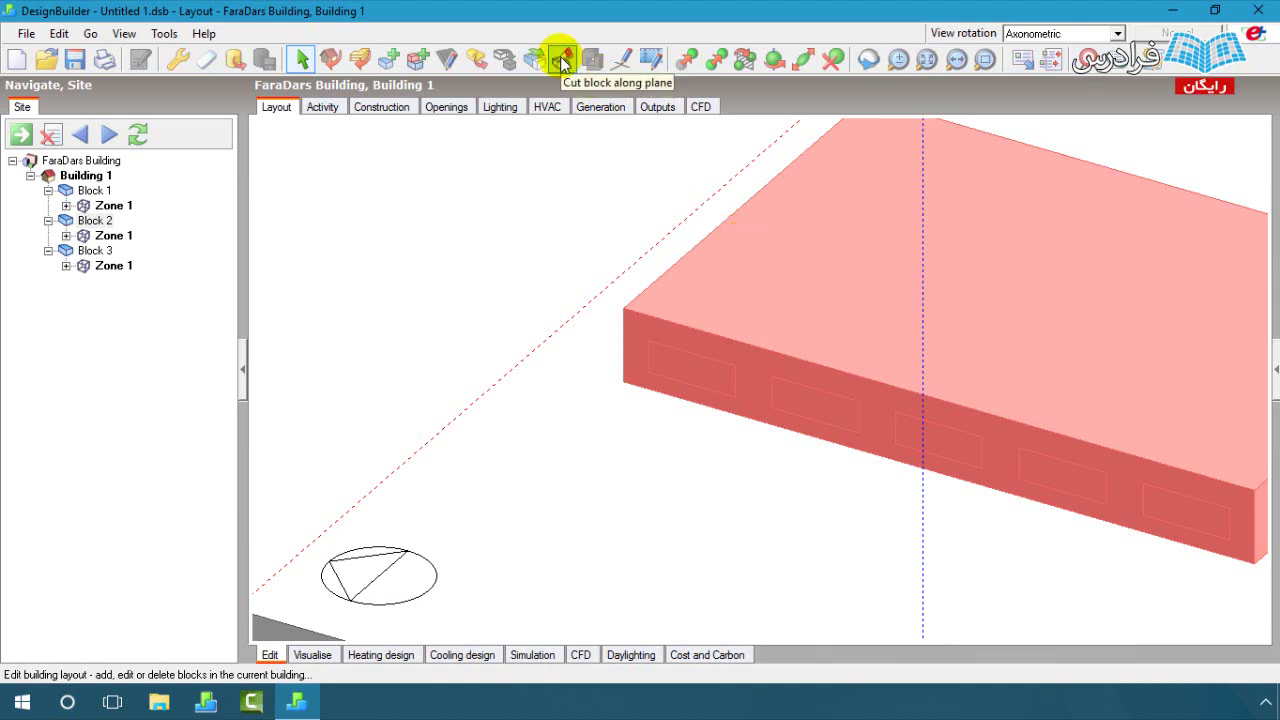
pyautogui.scroll(-1, 792, 297)
pyautogui.scroll(-2, 792, 297)
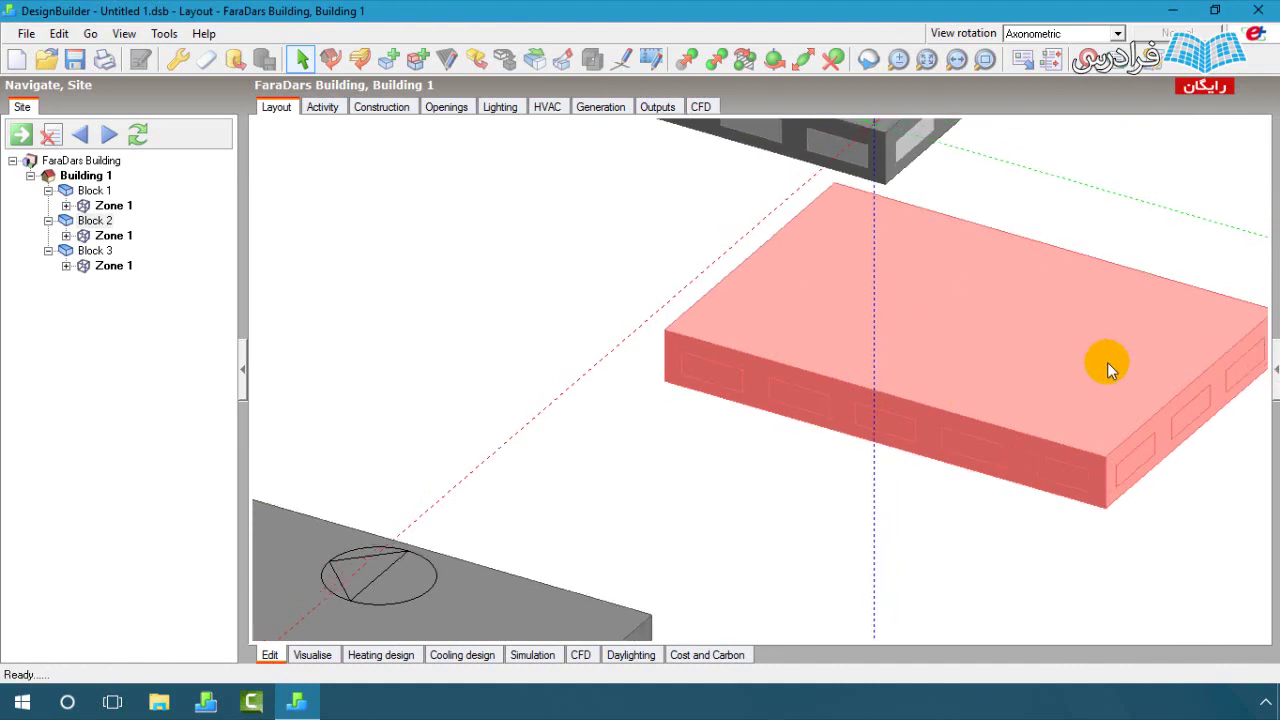
pyautogui.click(643, 260)
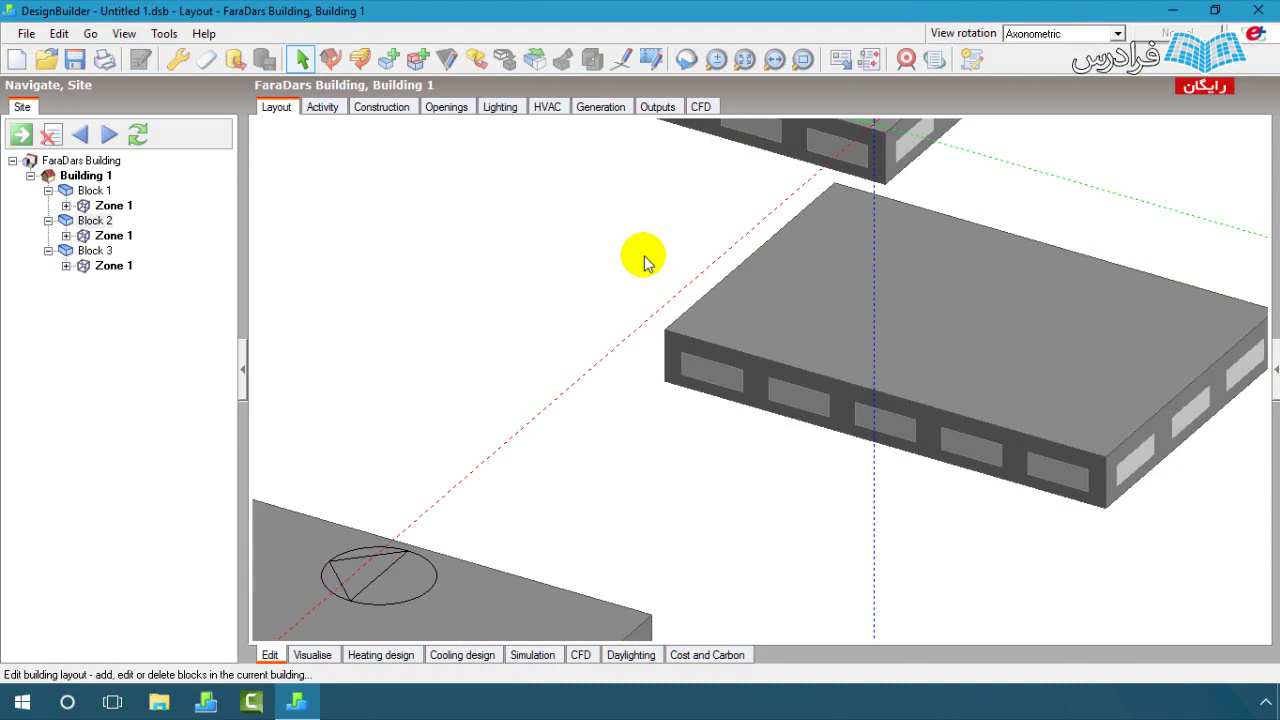
pyautogui.click(915, 369)
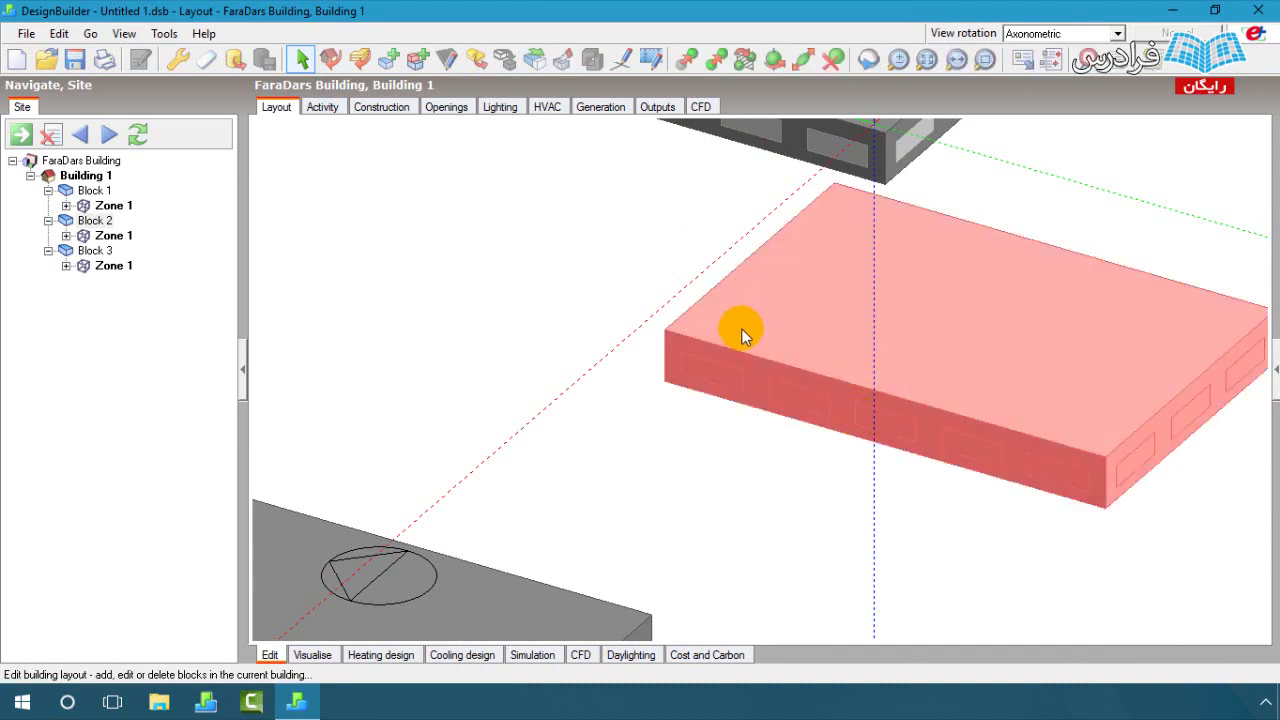
pyautogui.click(560, 262)
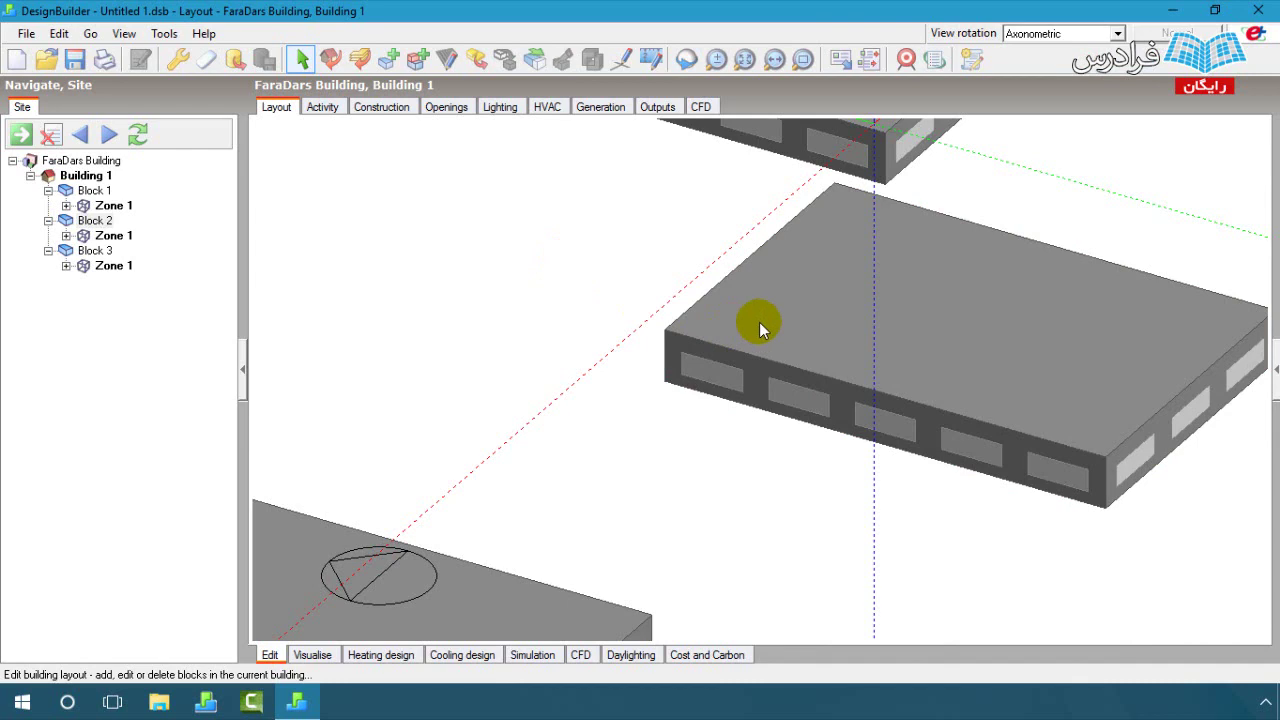
# - Zoom to extents to fit all three blocks, then bring up the middle block's context menu
pyautogui.click(745, 60)
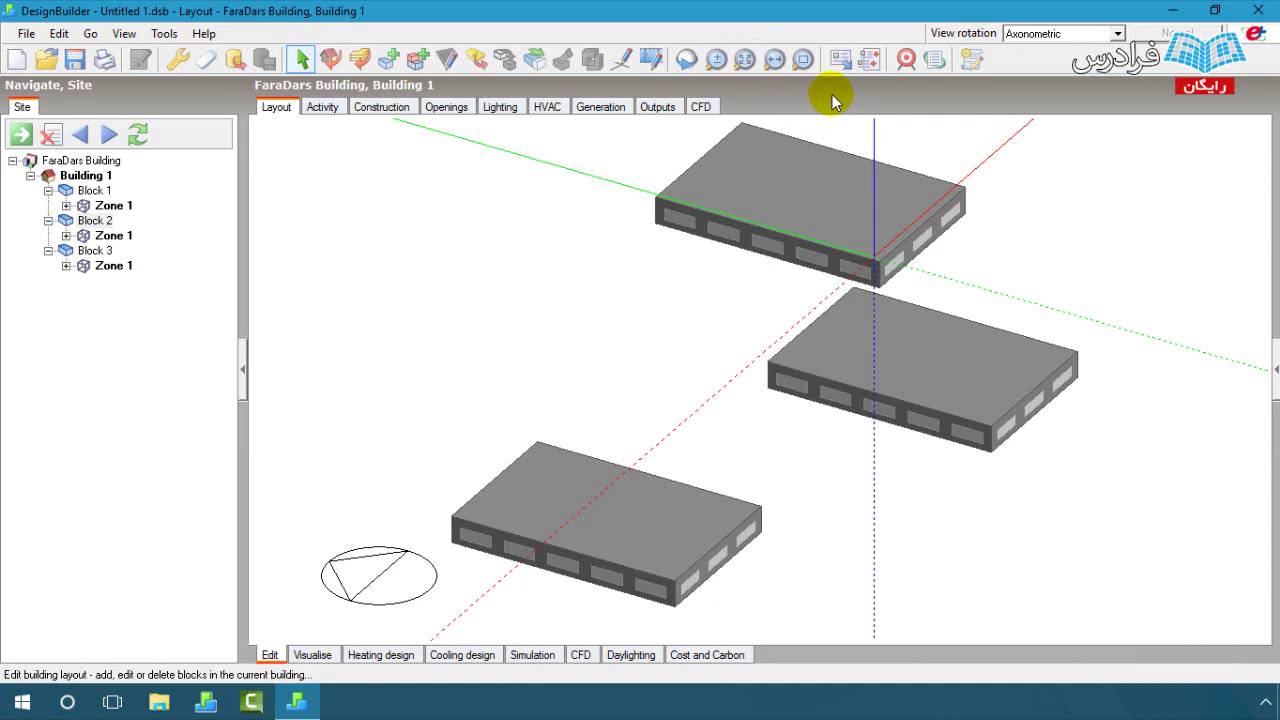
pyautogui.rightClick(860, 372)
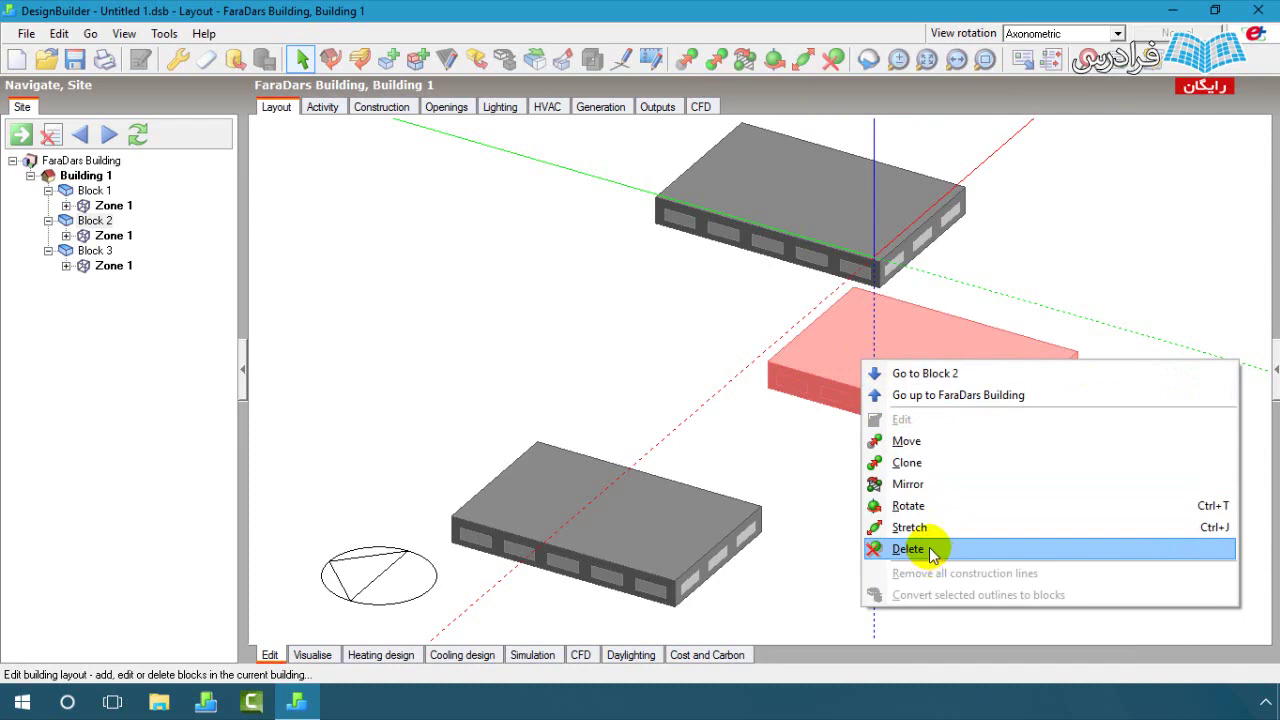
# - Delete the middle block, Block 2, and confirm the deletion
pyautogui.click(908, 549)
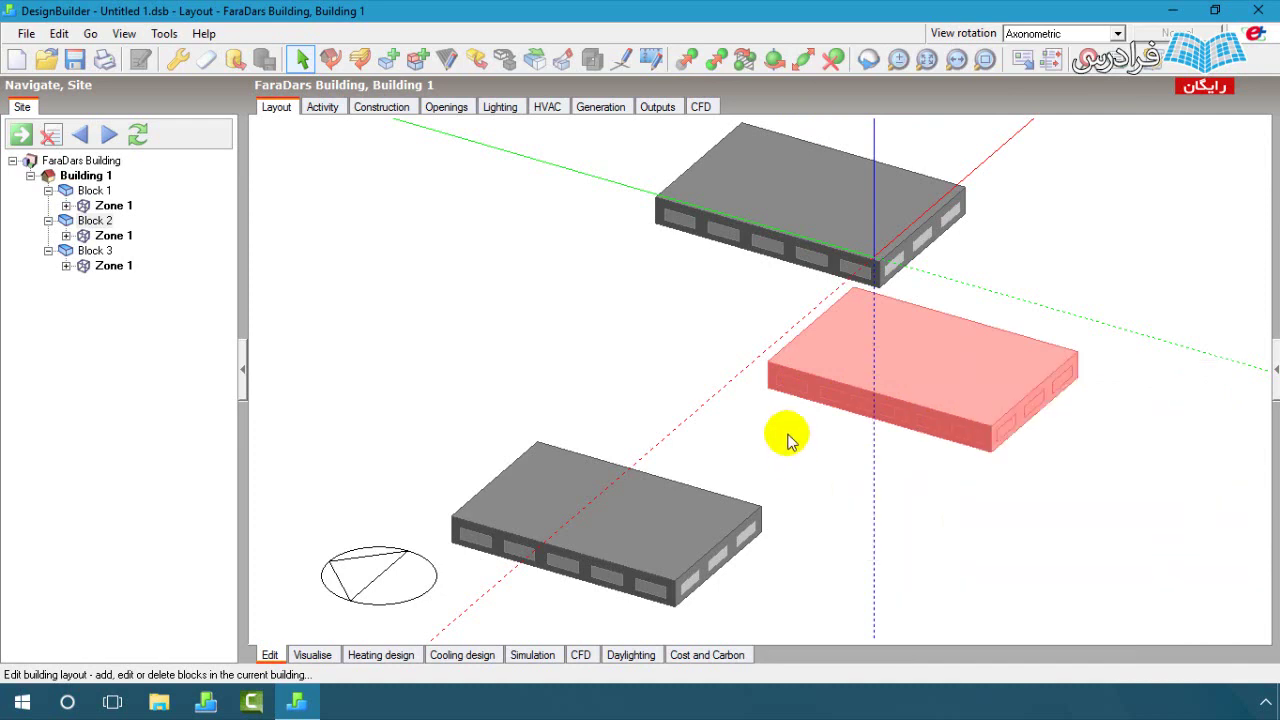
pyautogui.click(858, 345)
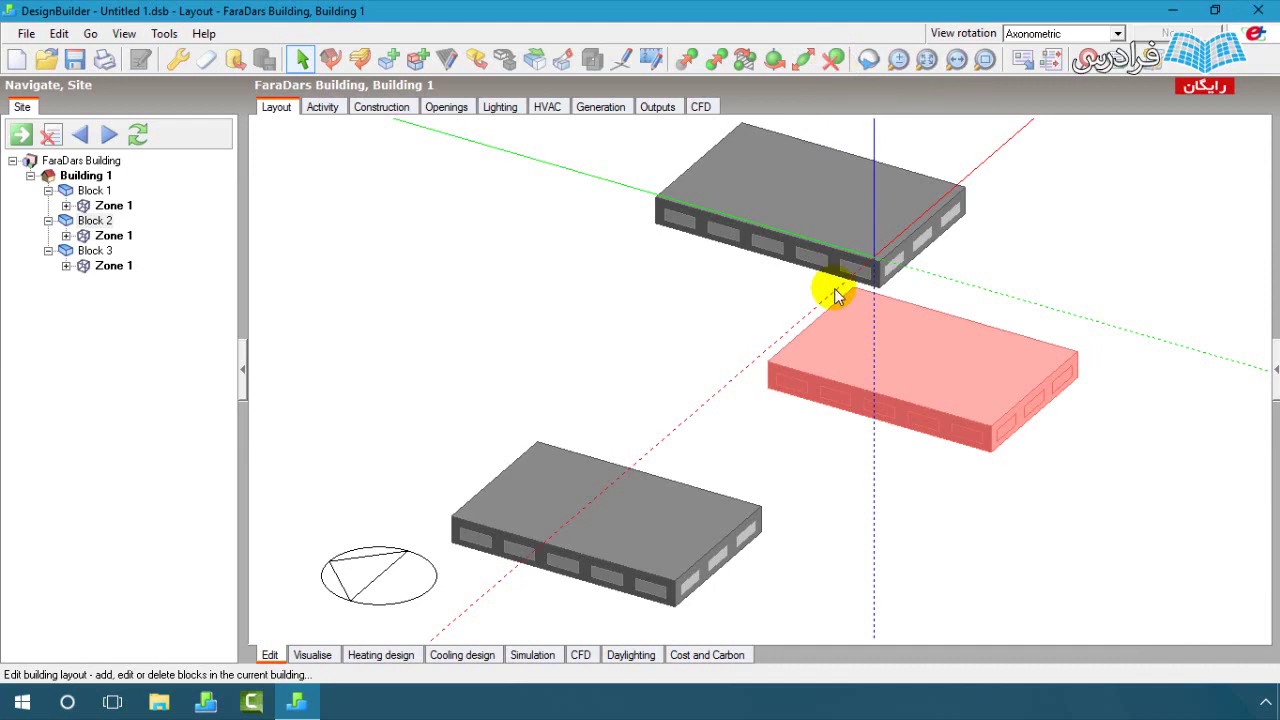
pyautogui.press('Delete')
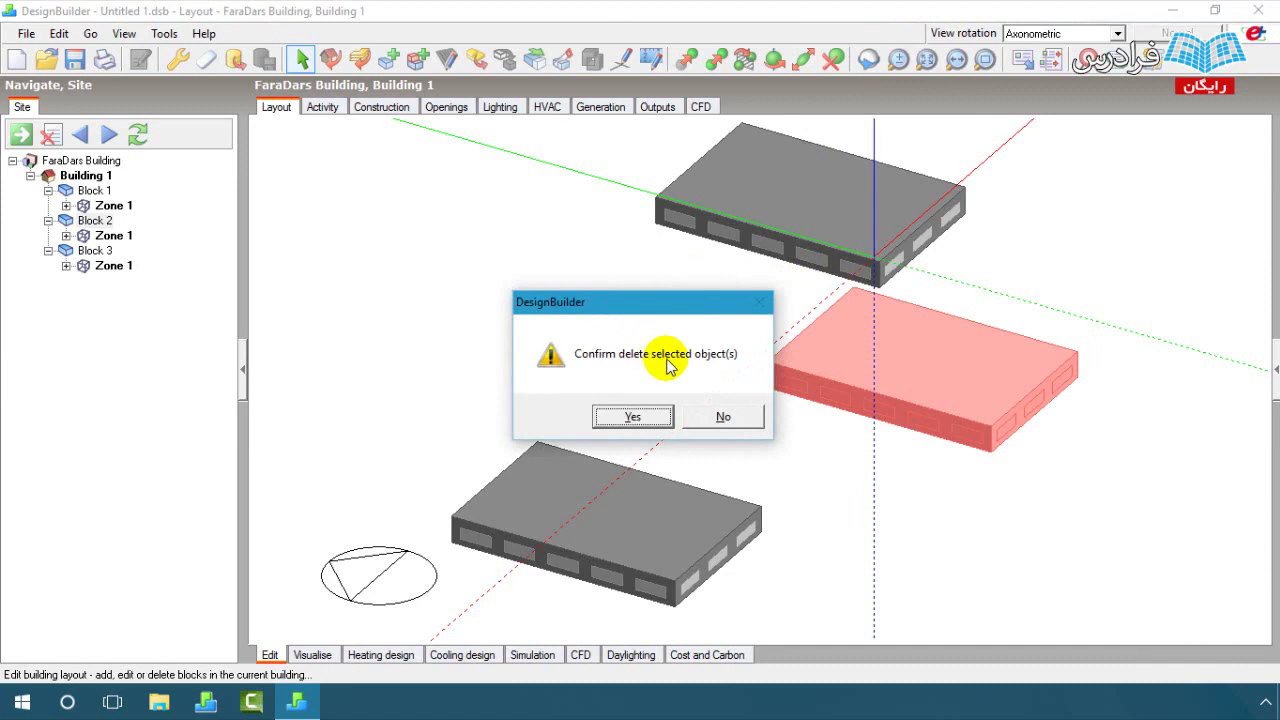
pyautogui.click(633, 417)
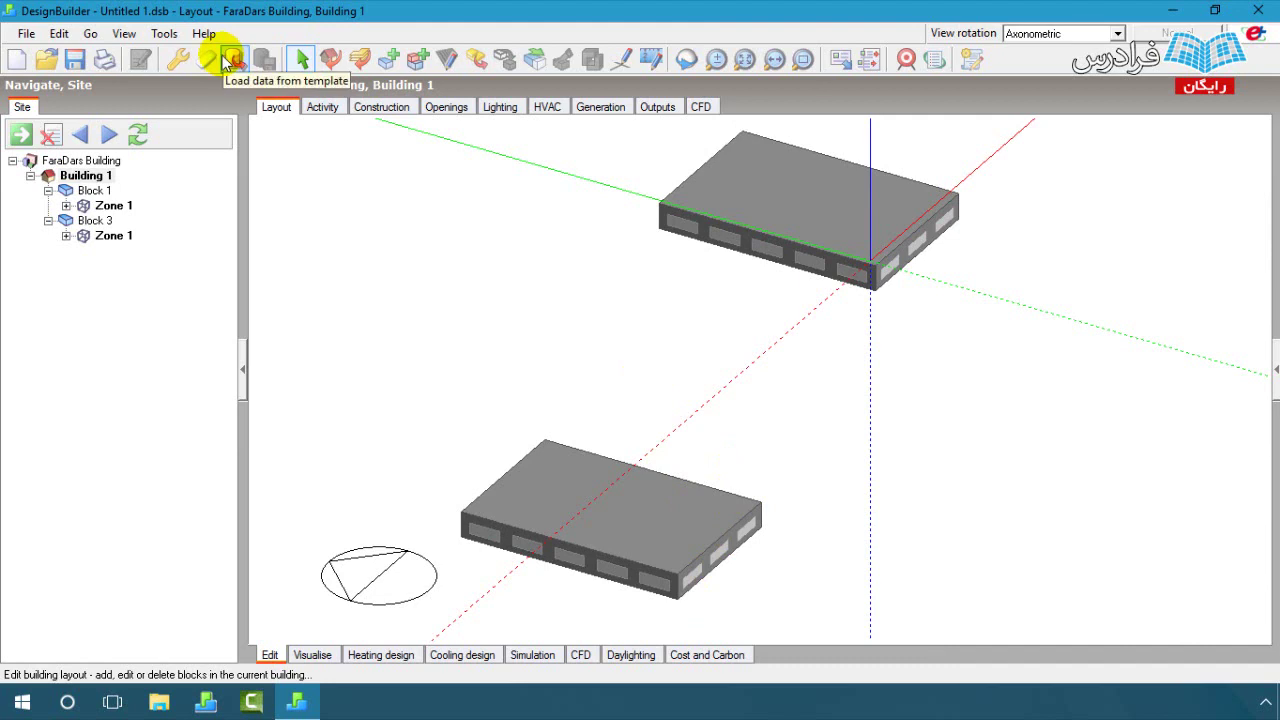
# - Undo the block deletion from the Edit menu to bring Block 2 back
pyautogui.click(90, 33)
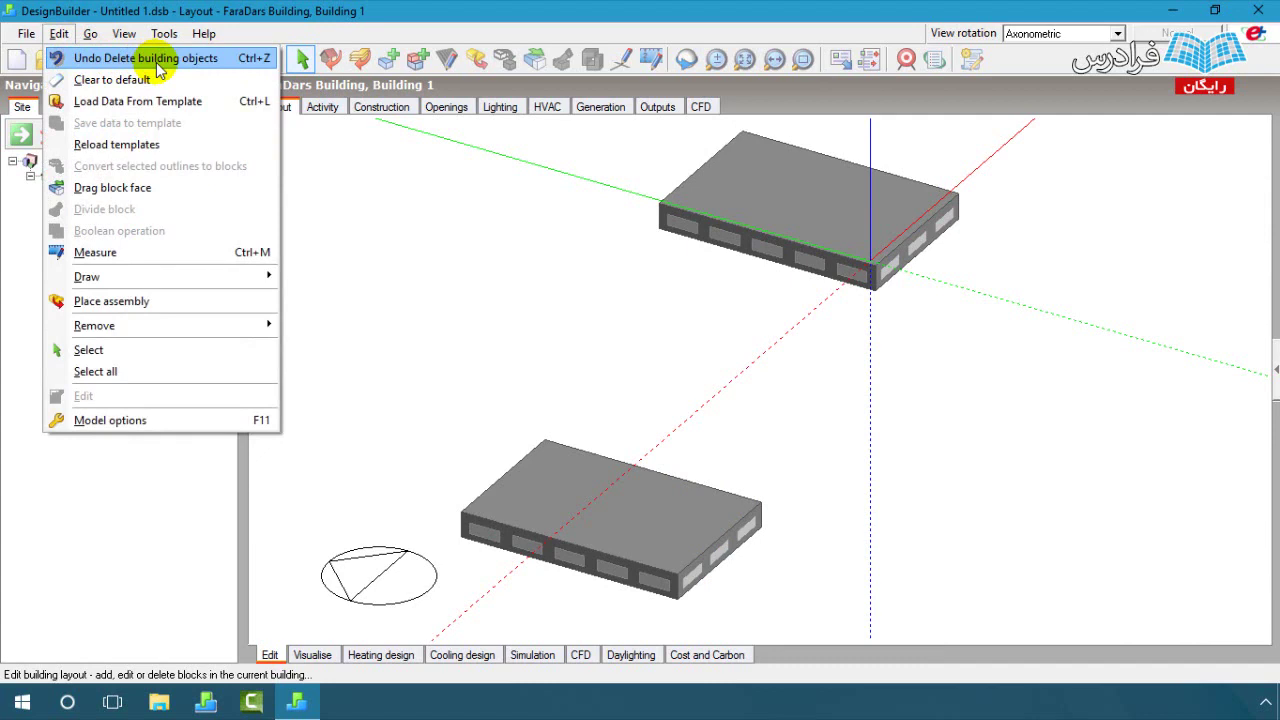
pyautogui.click(156, 62)
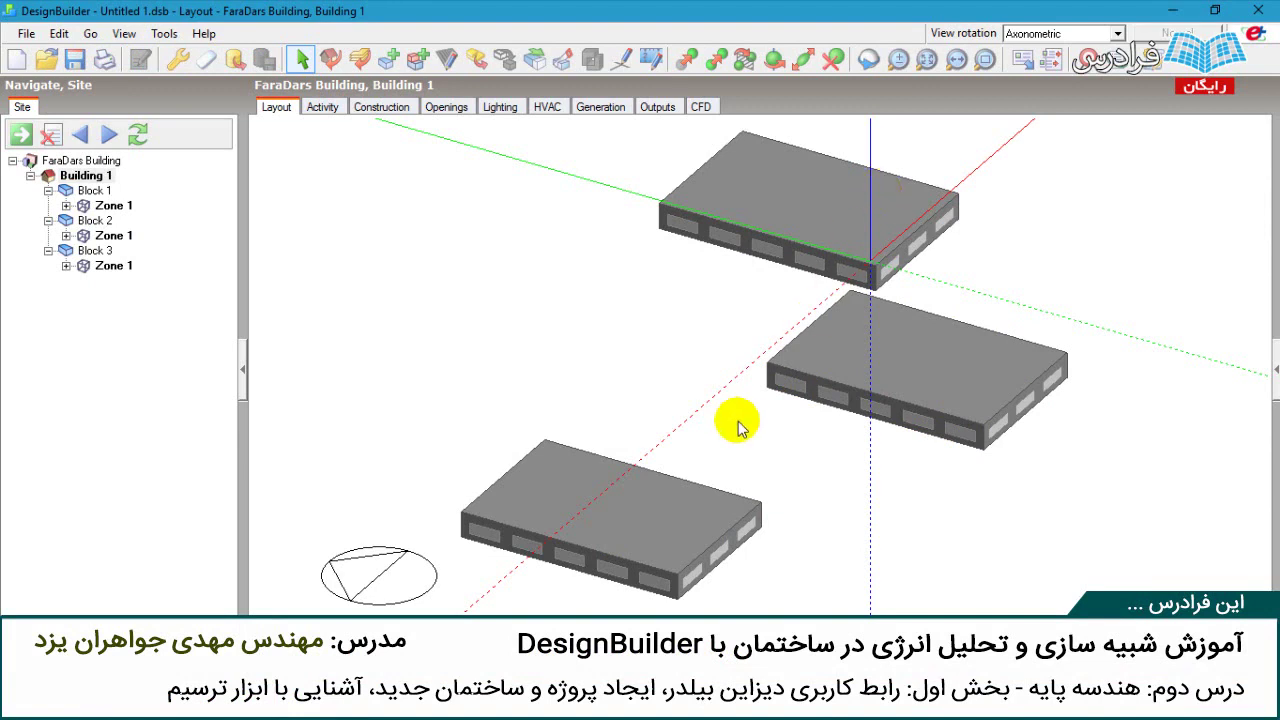
pyautogui.click(689, 515)
pyautogui.keyDown('ctrl'); pyautogui.click(894, 356); pyautogui.keyUp('ctrl')
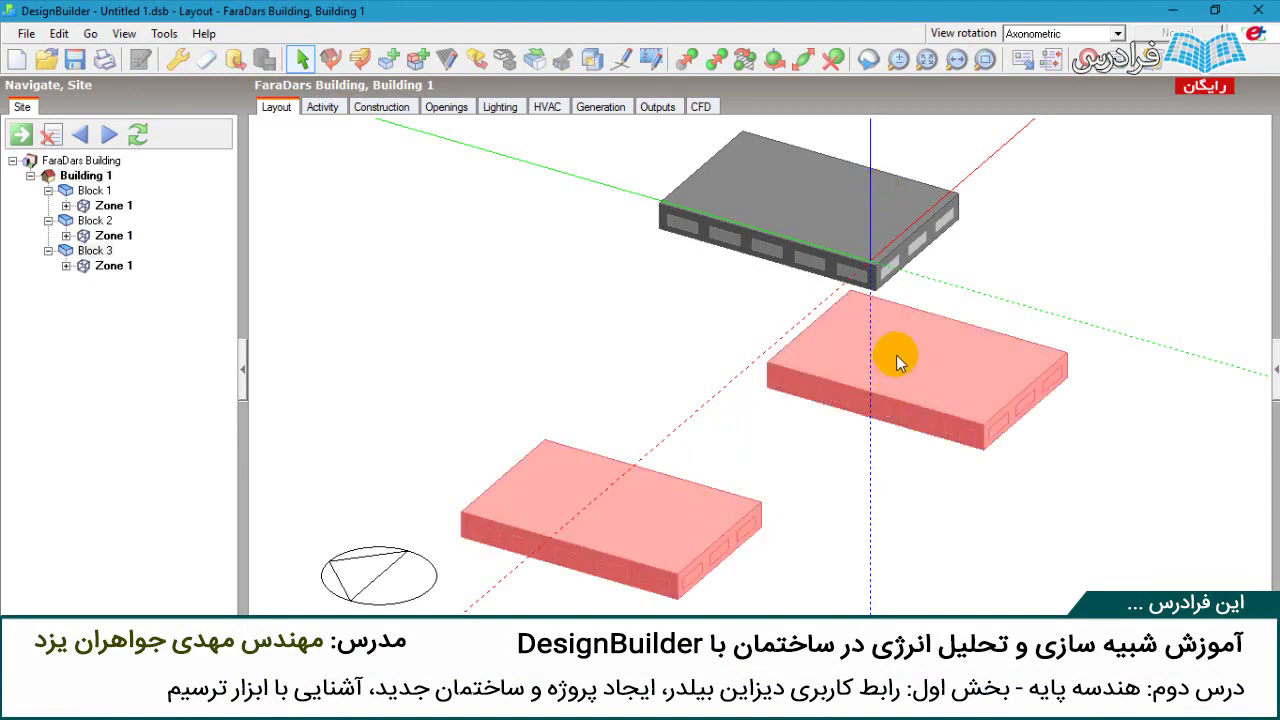
pyautogui.keyDown('ctrl'); pyautogui.click(858, 238); pyautogui.keyUp('ctrl')
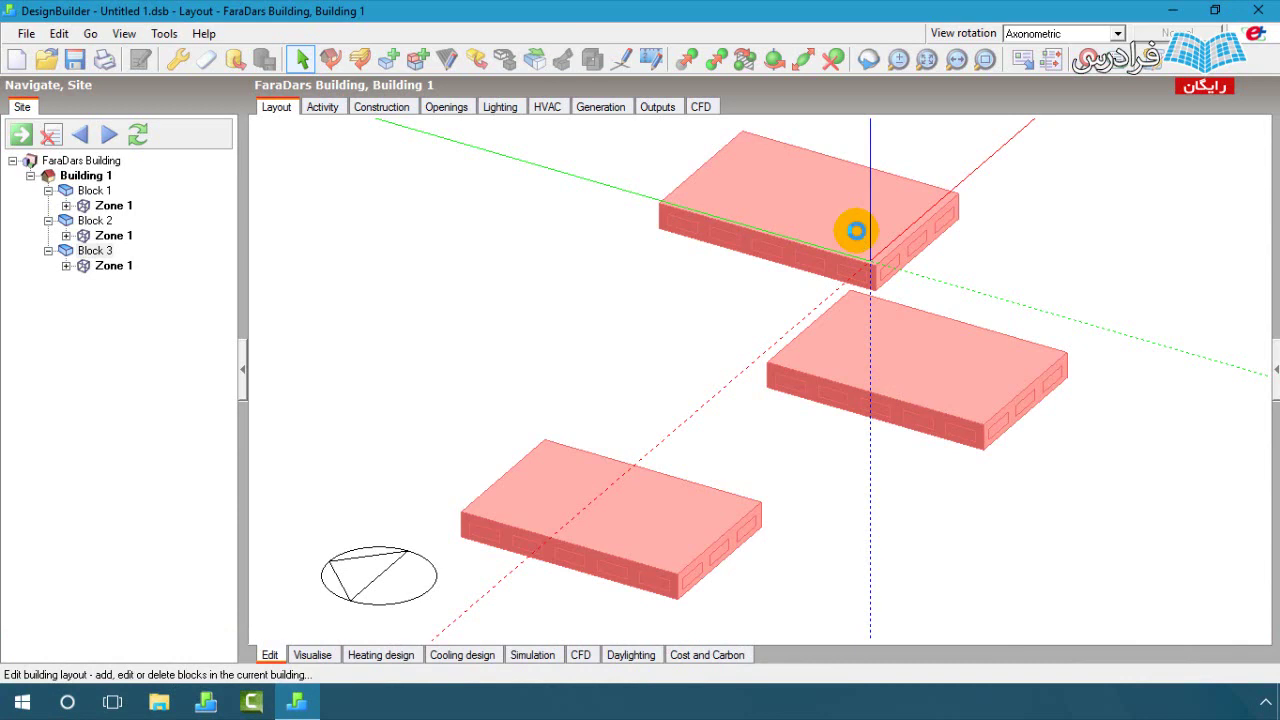
pyautogui.press('Delete')
pyautogui.click(648, 413)
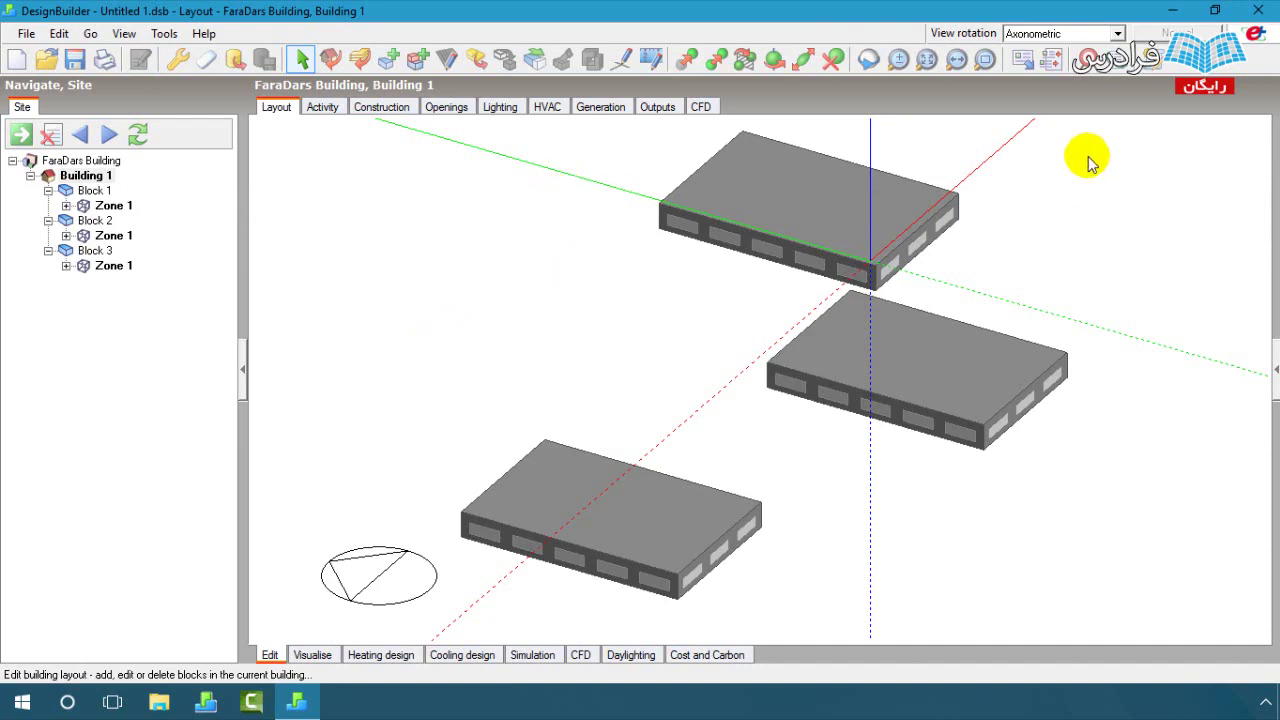
pyautogui.scroll(-2, 687, 326)
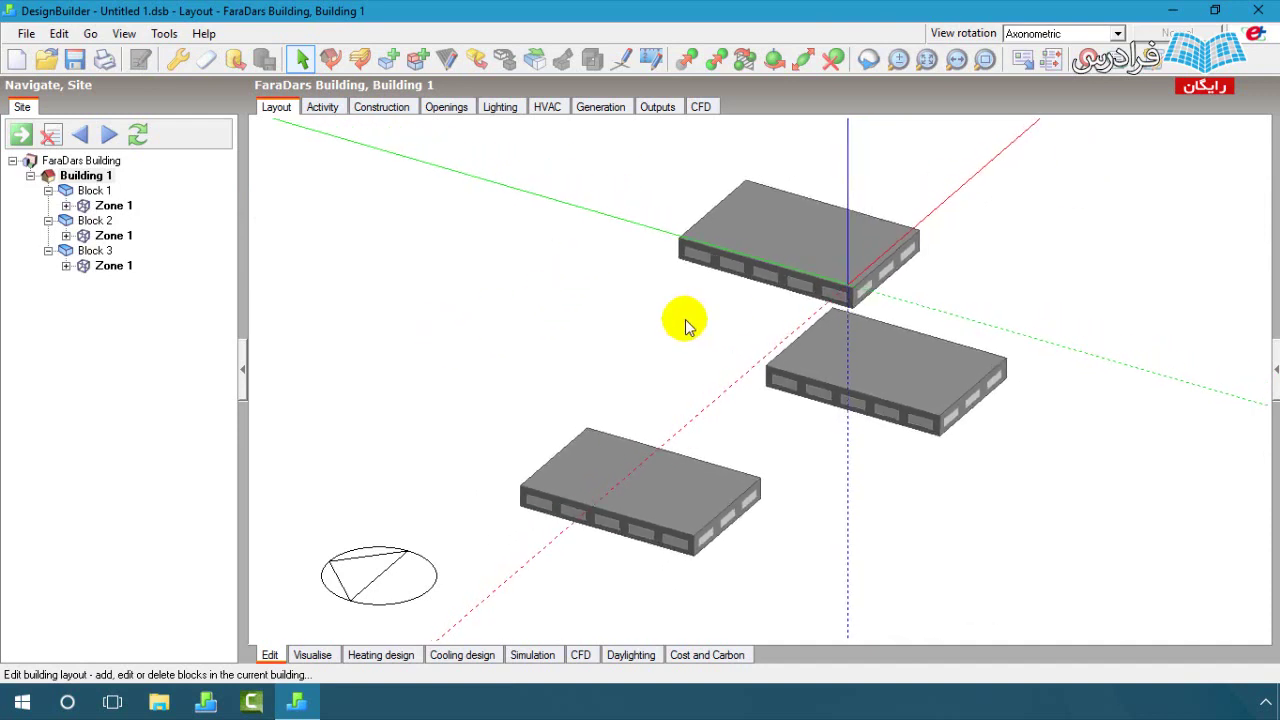
pyautogui.scroll(-2, 687, 326)
pyautogui.scroll(-1, 687, 326)
pyautogui.scroll(-1, 687, 326)
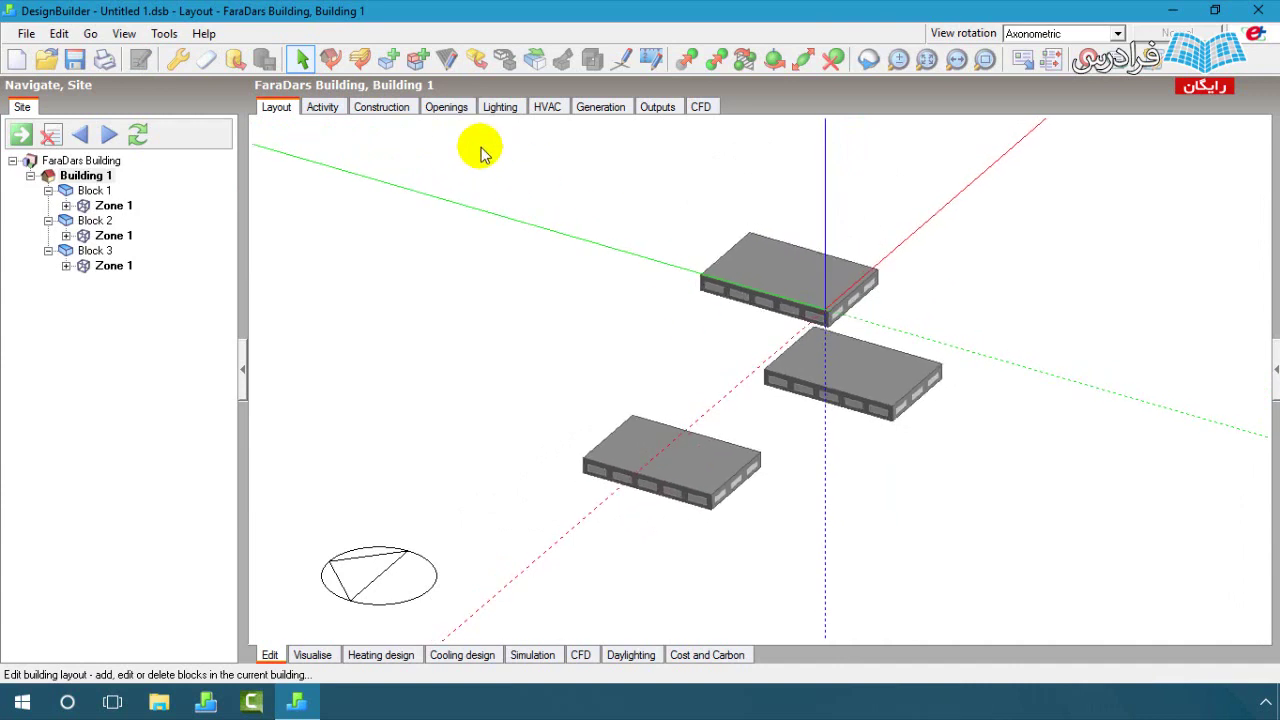
pyautogui.moveTo(480, 150)
pyautogui.mouseDown()
pyautogui.moveTo(680, 318)
pyautogui.moveTo(1133, 640)
pyautogui.mouseUp()
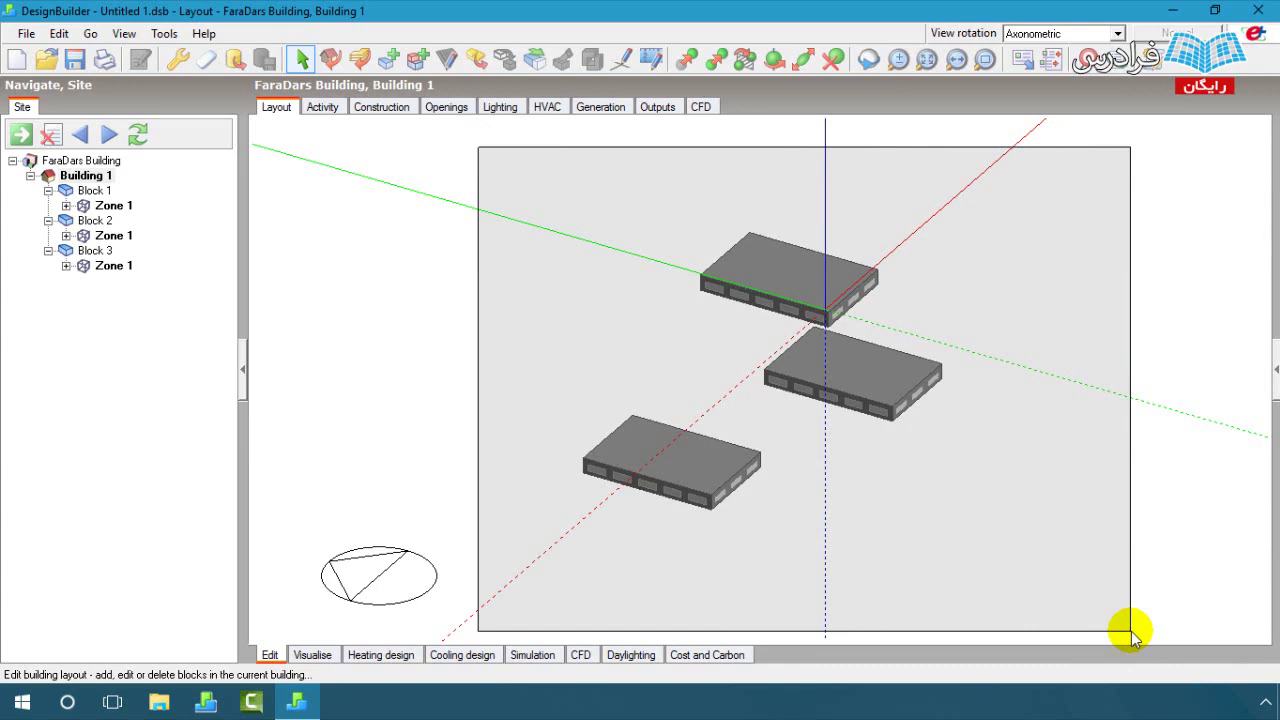
pyautogui.moveTo(1132, 636); pyautogui.dragTo(1132, 637)
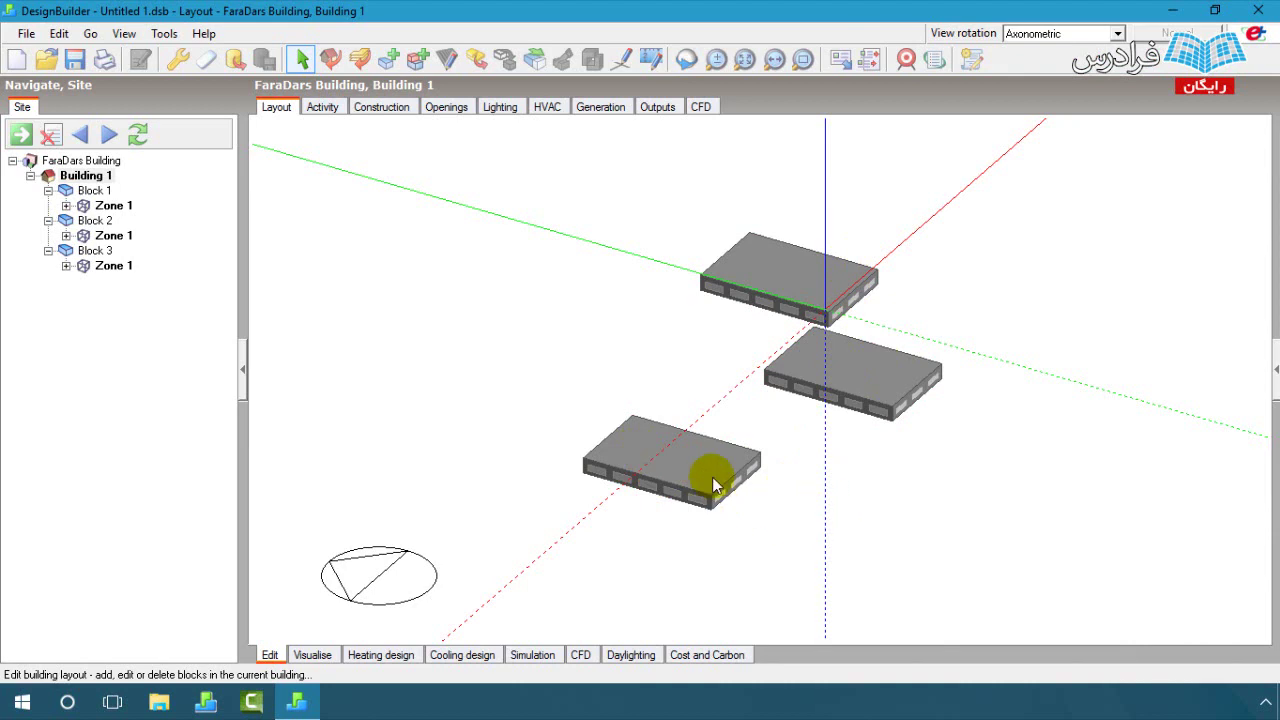
pyautogui.scroll(1, 740, 430)
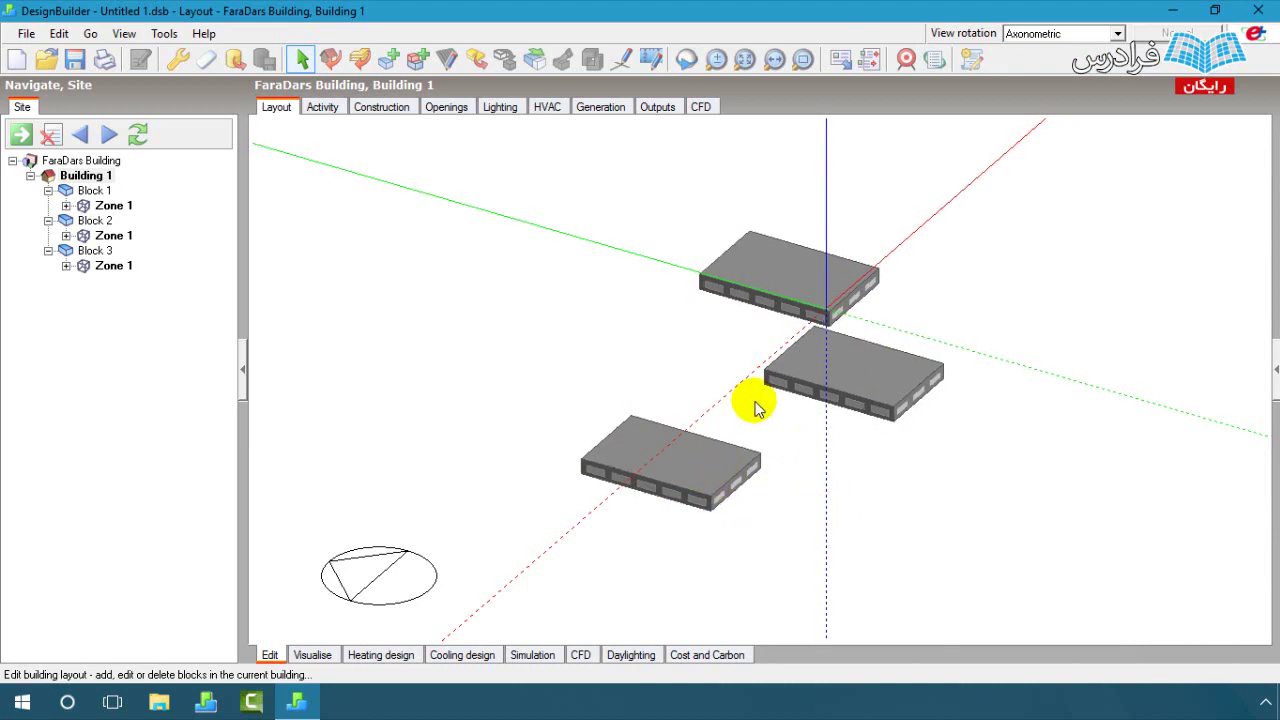
pyautogui.scroll(1, 755, 405)
pyautogui.scroll(1, 758, 408)
pyautogui.scroll(1, 760, 409)
pyautogui.scroll(1, 762, 412)
pyautogui.scroll(1, 762, 412)
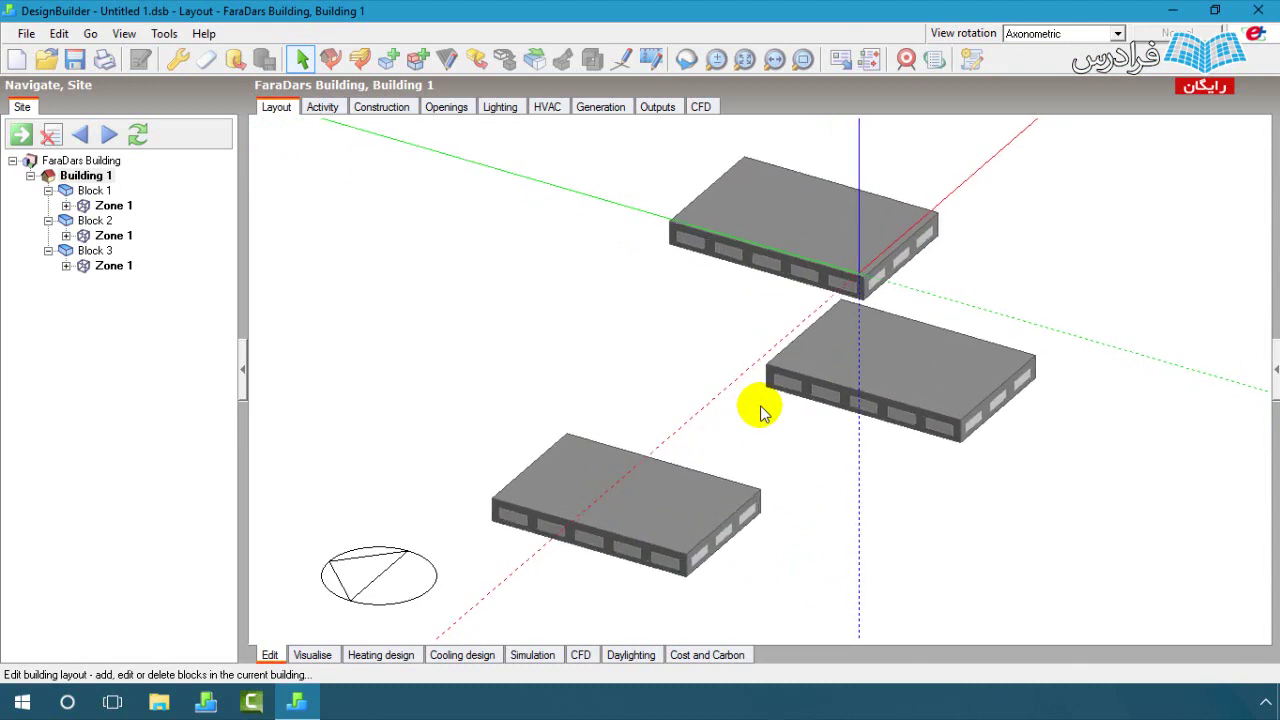
# - Select the pink block, start moving it, and enable Z-axis direction snapping
pyautogui.click(608, 501)
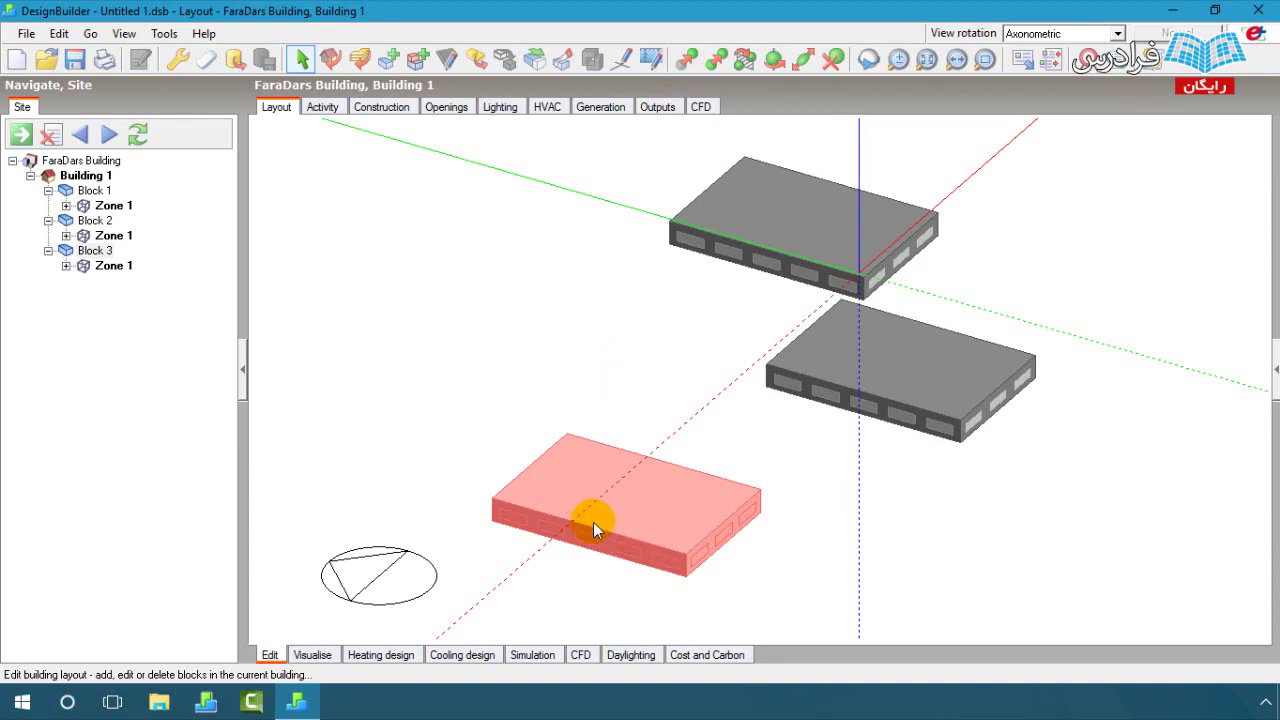
pyautogui.click(688, 60)
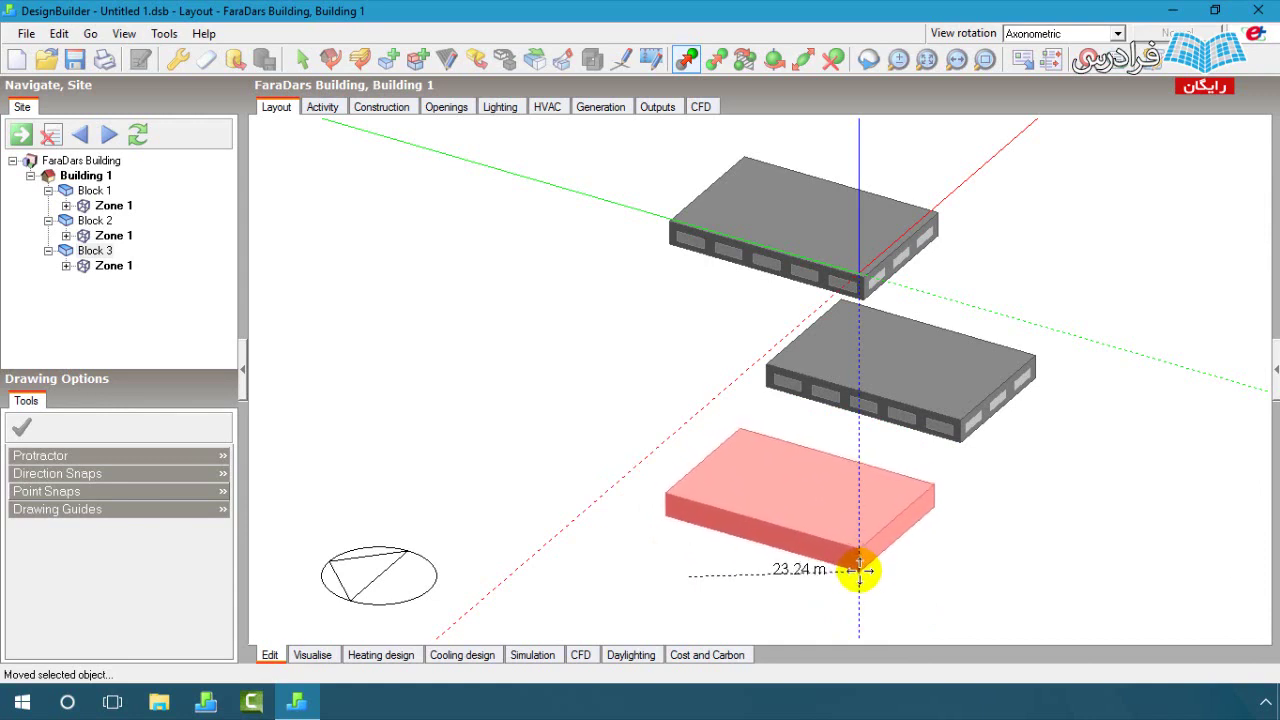
pyautogui.click(210, 491)
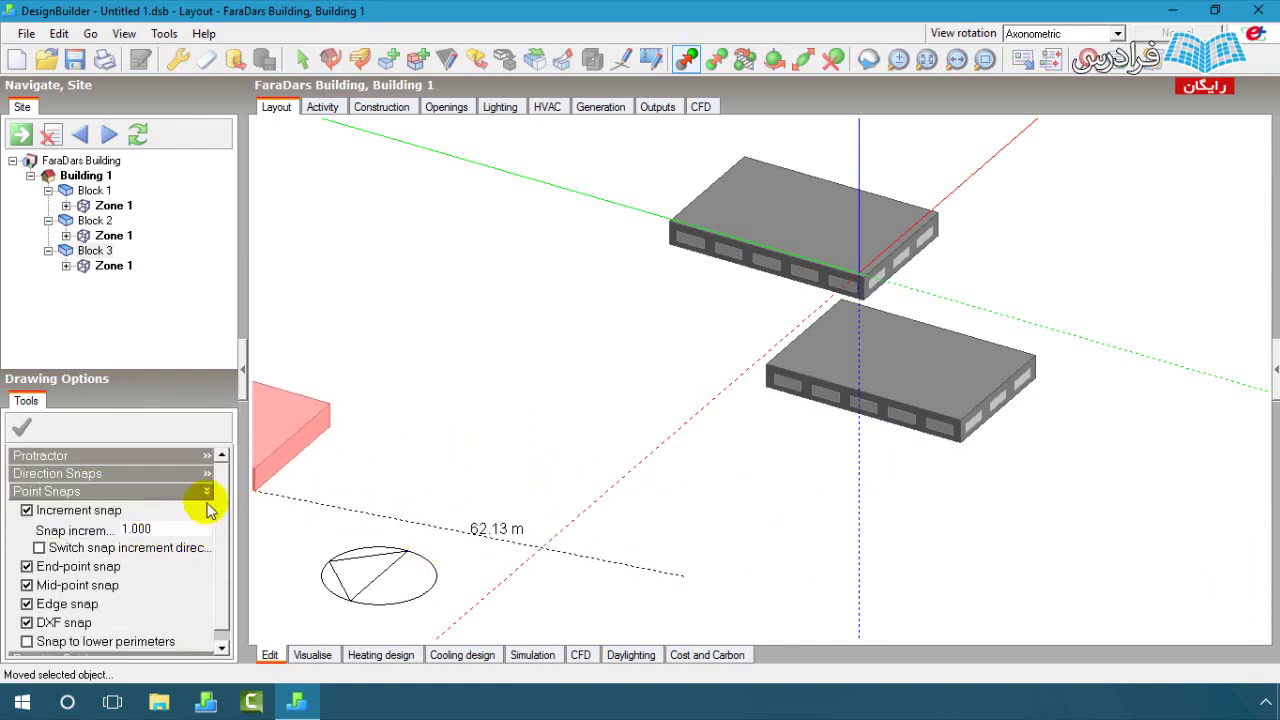
pyautogui.scroll(-1, 206, 500)
pyautogui.click(199, 513)
pyautogui.click(206, 455)
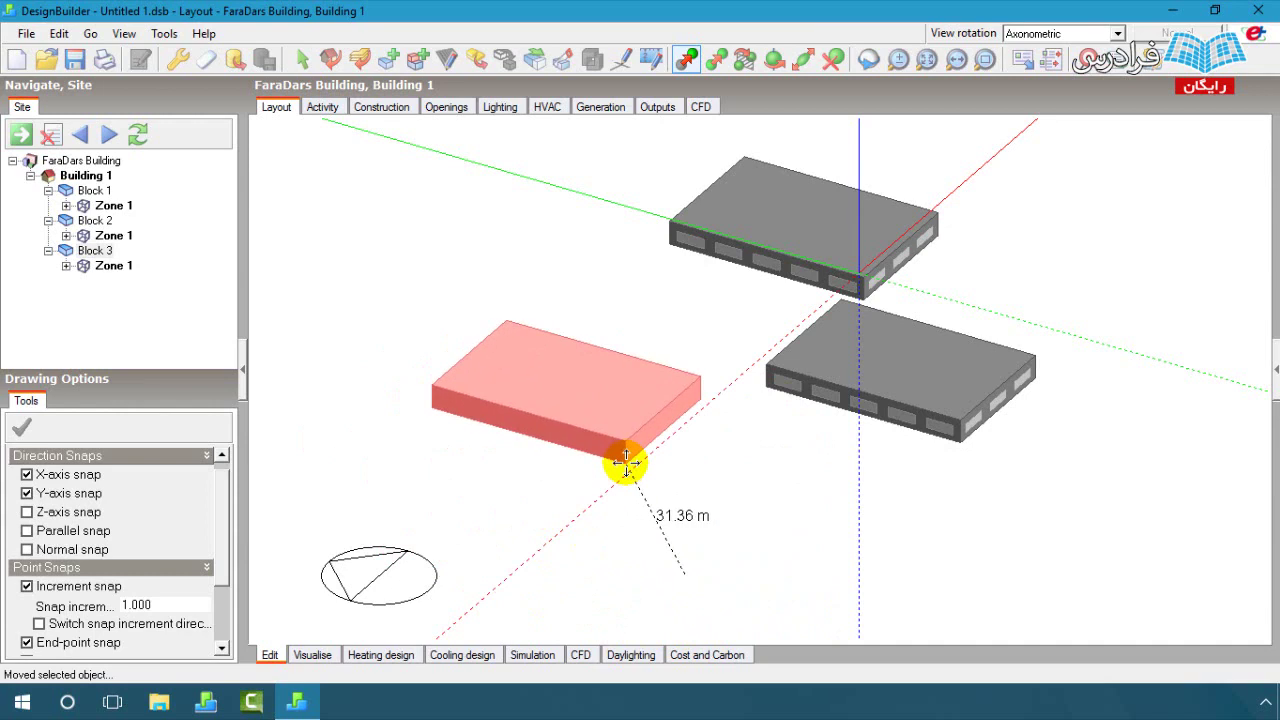
pyautogui.click(27, 512)
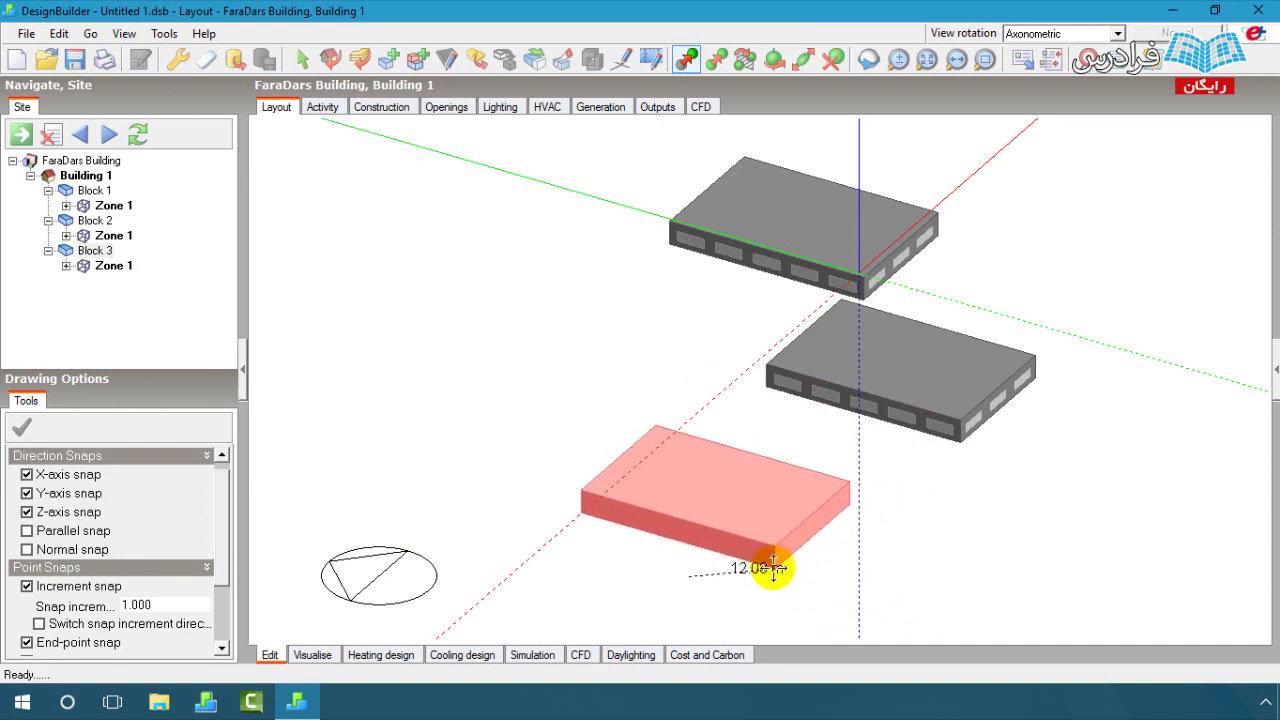
# - Move the pink block by its corner onto the vertical axis beneath the grey blocks
pyautogui.click(590, 503)
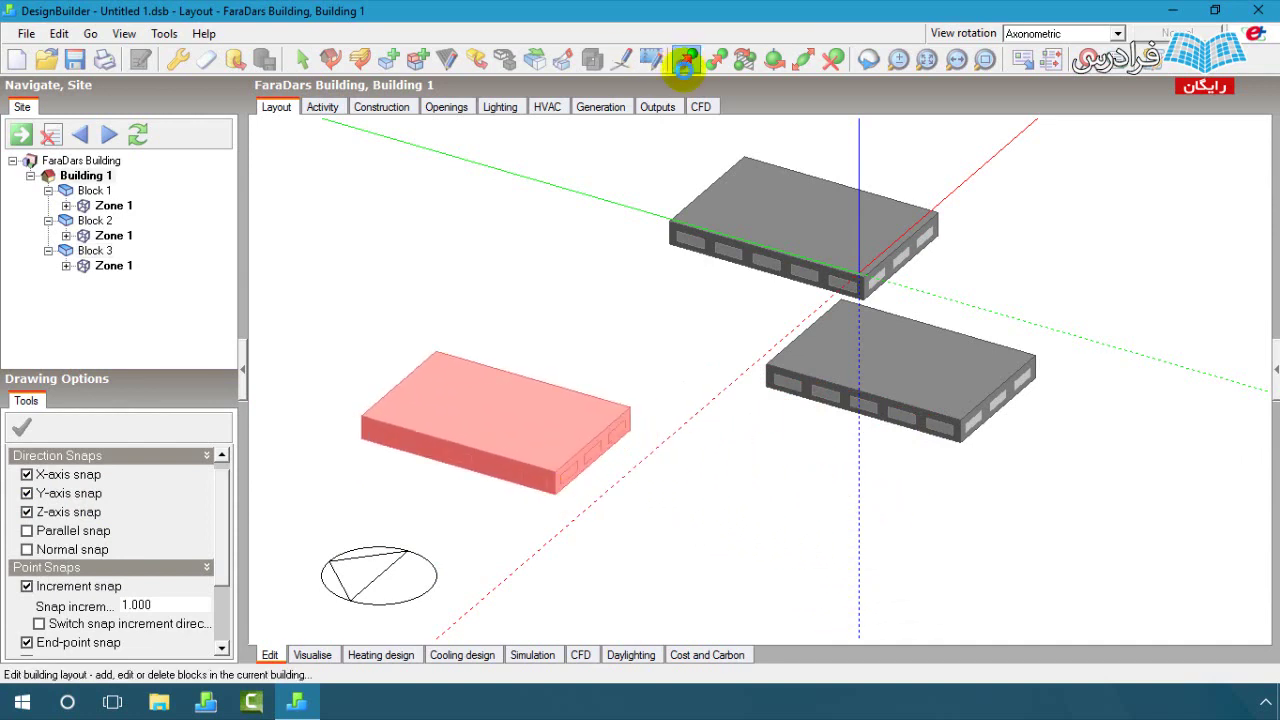
pyautogui.click(686, 59)
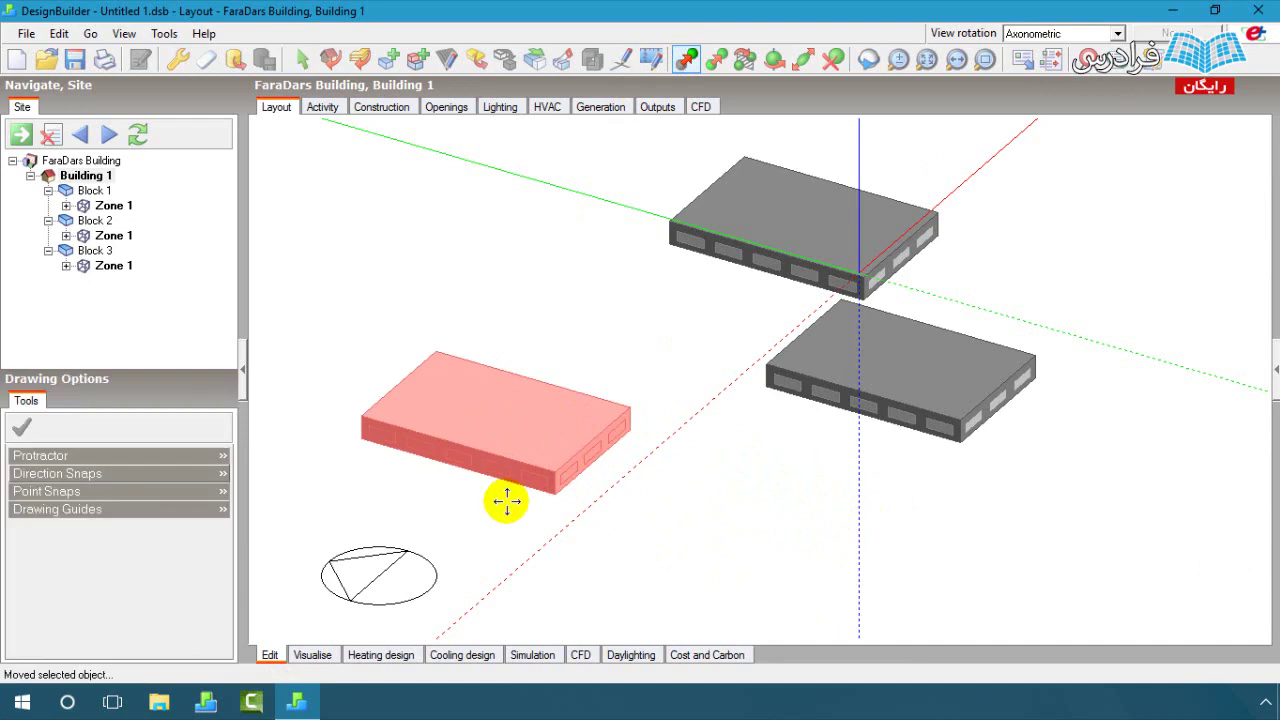
pyautogui.click(555, 493)
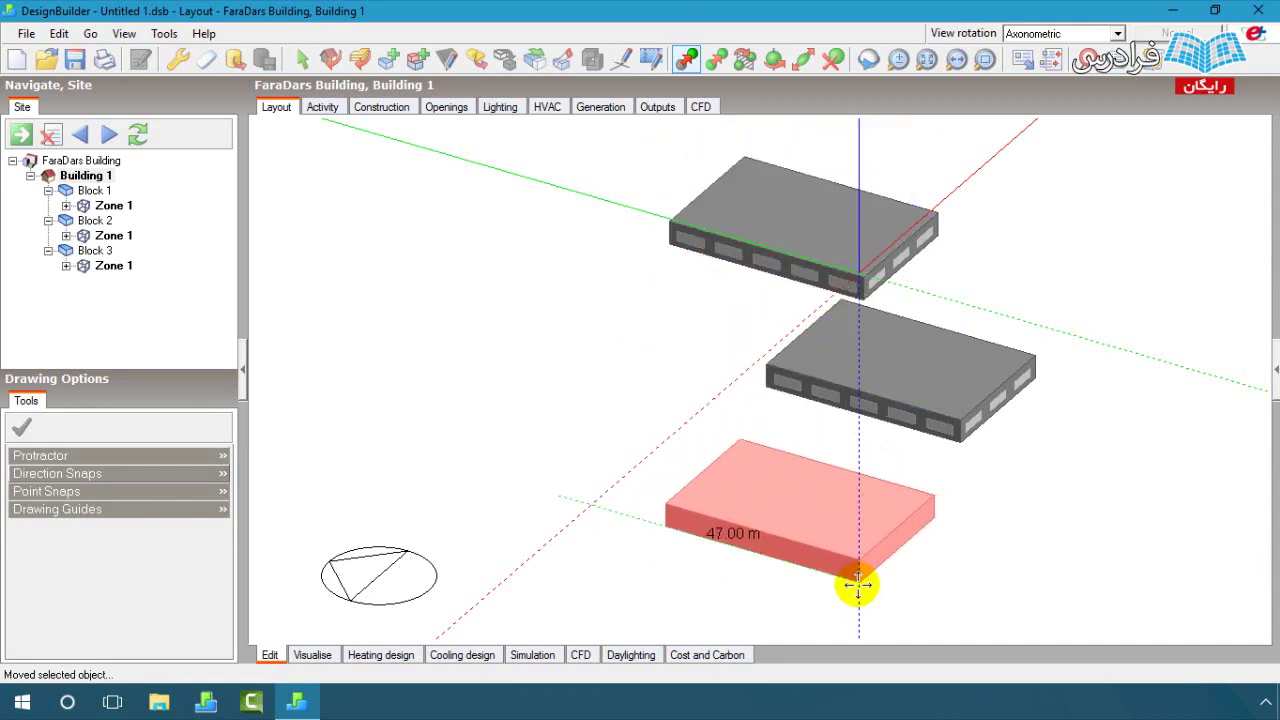
pyautogui.click(214, 474)
pyautogui.click(27, 530)
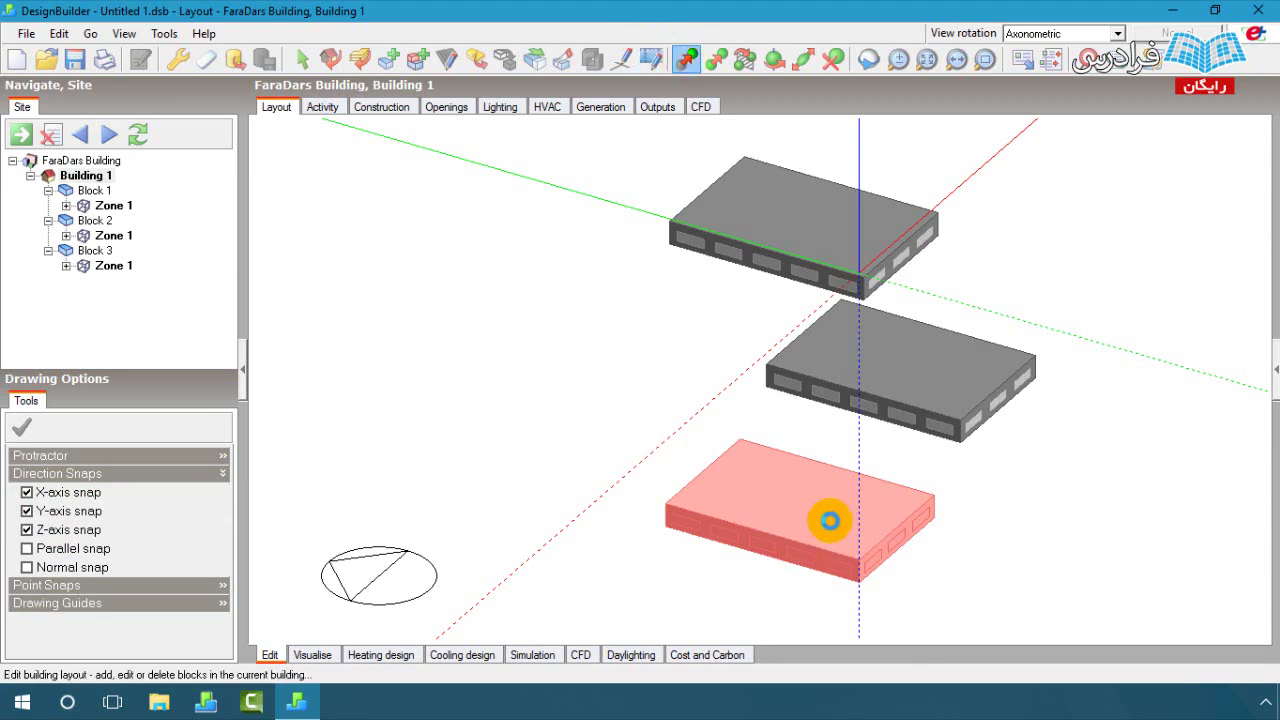
pyautogui.press('Escape')
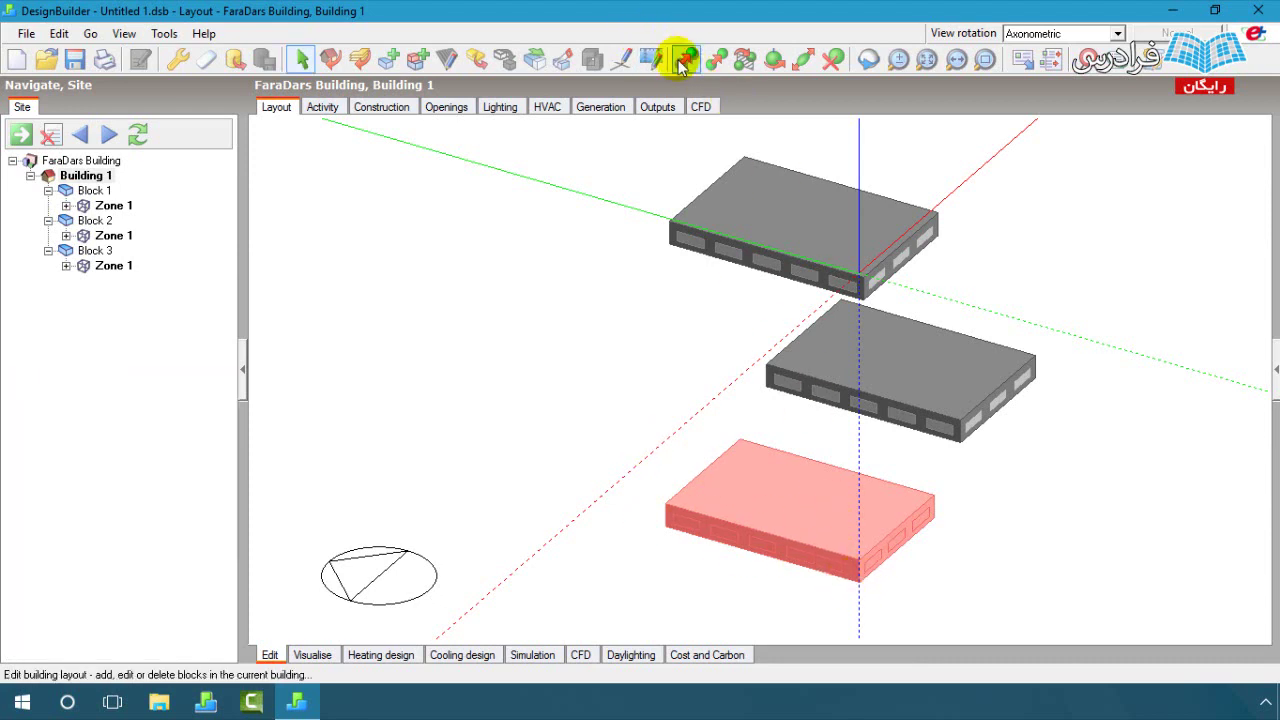
# - Move the pink block by its corner onto the upper grey block's corner to stack it
pyautogui.click(686, 60)
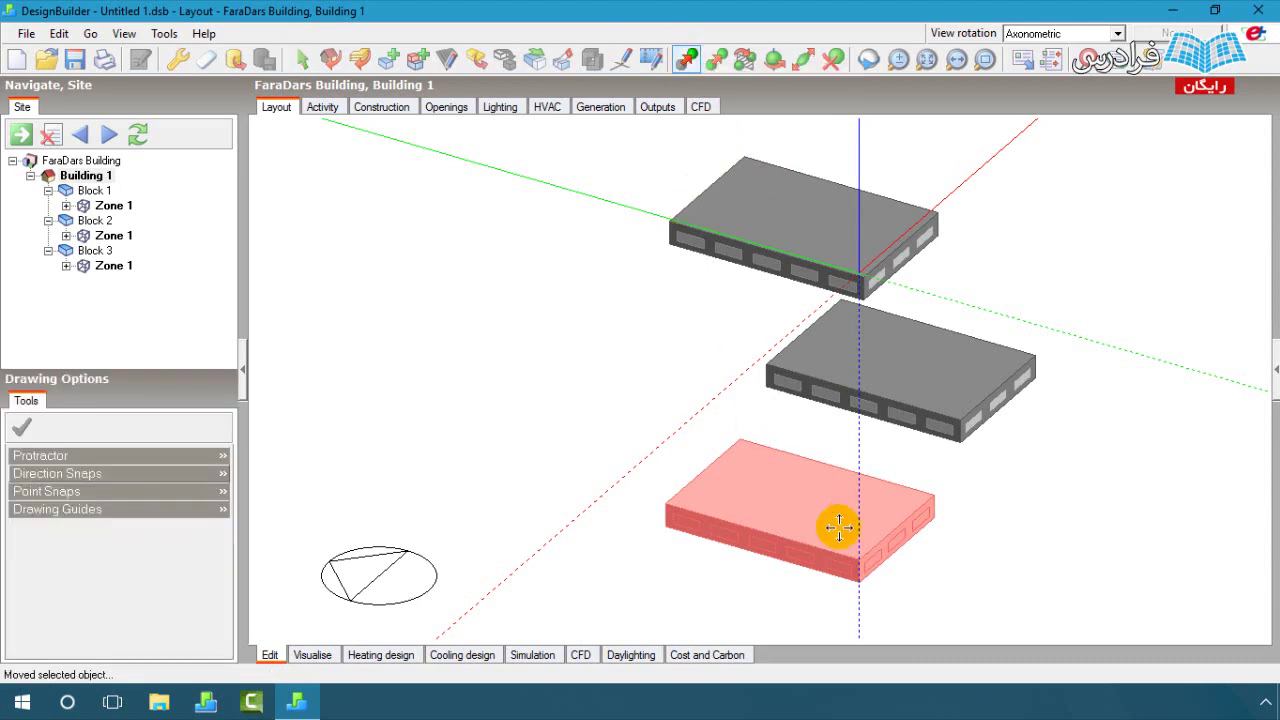
pyautogui.click(859, 583)
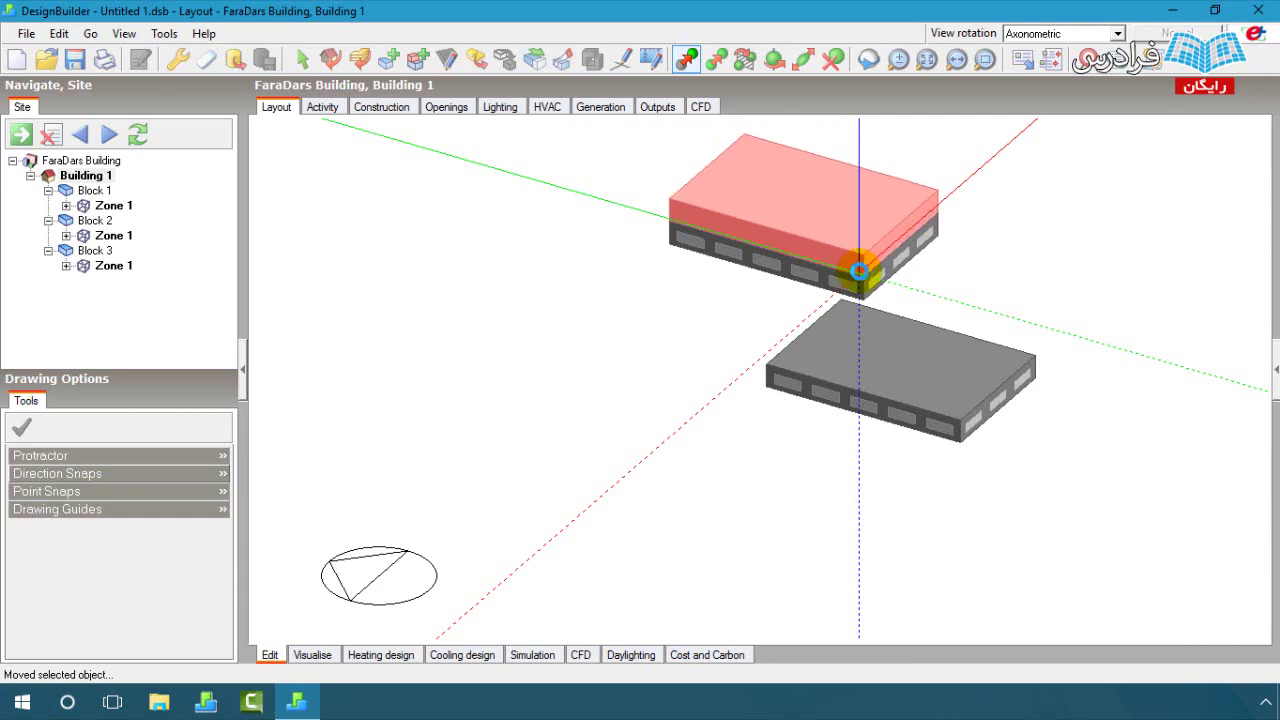
pyautogui.click(859, 271)
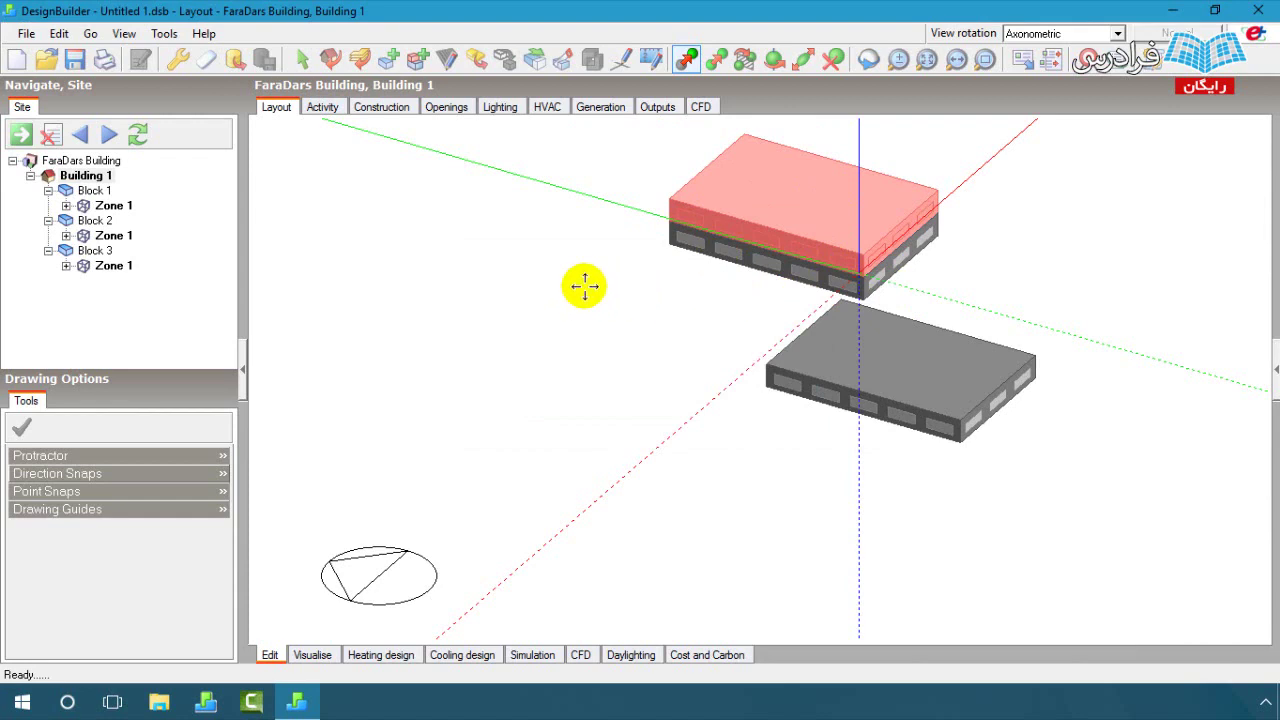
pyautogui.press('Escape')
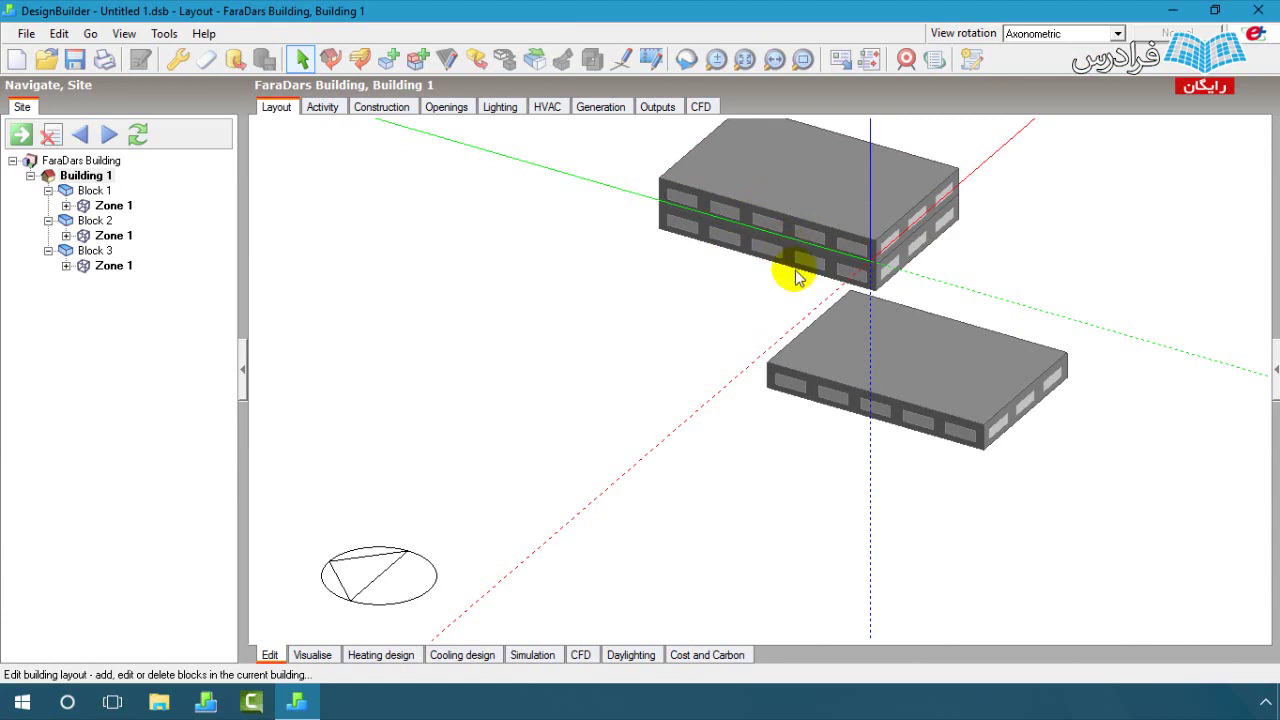
# - Delete the lower single block, Block 2, and zoom to fit the two-storey building
pyautogui.click(1012, 381)
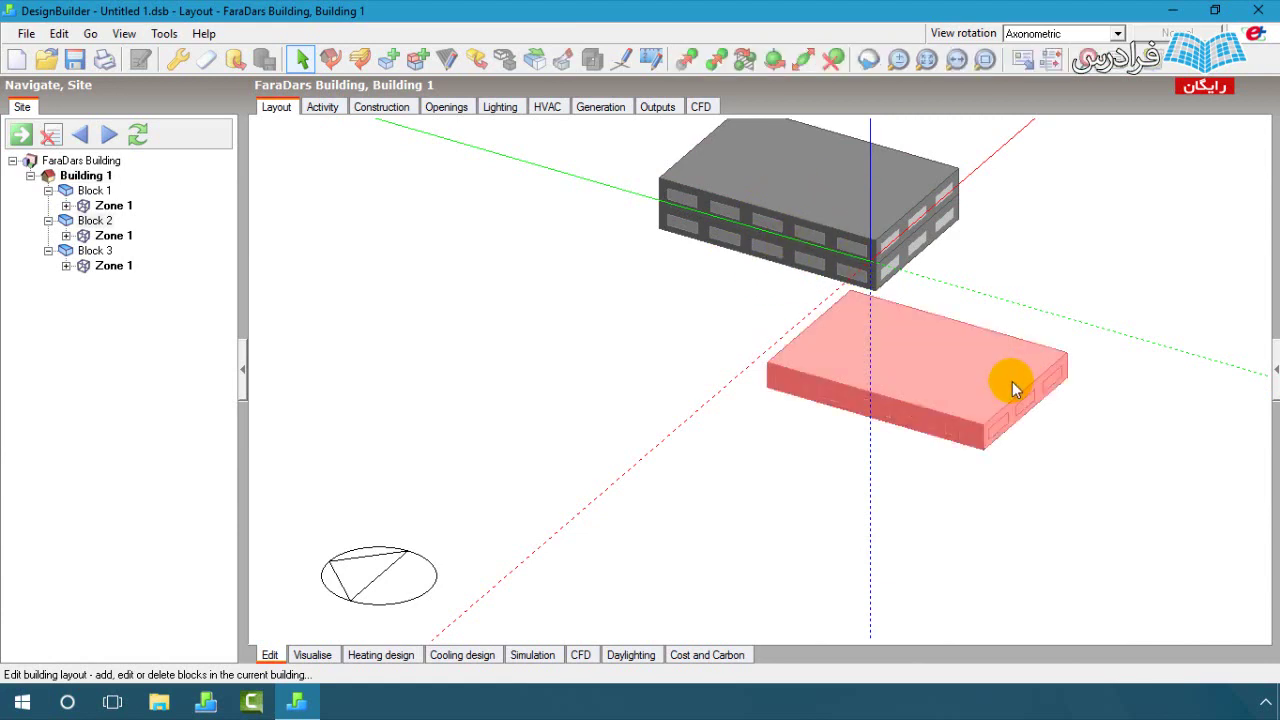
pyautogui.click(833, 64)
pyautogui.click(650, 413)
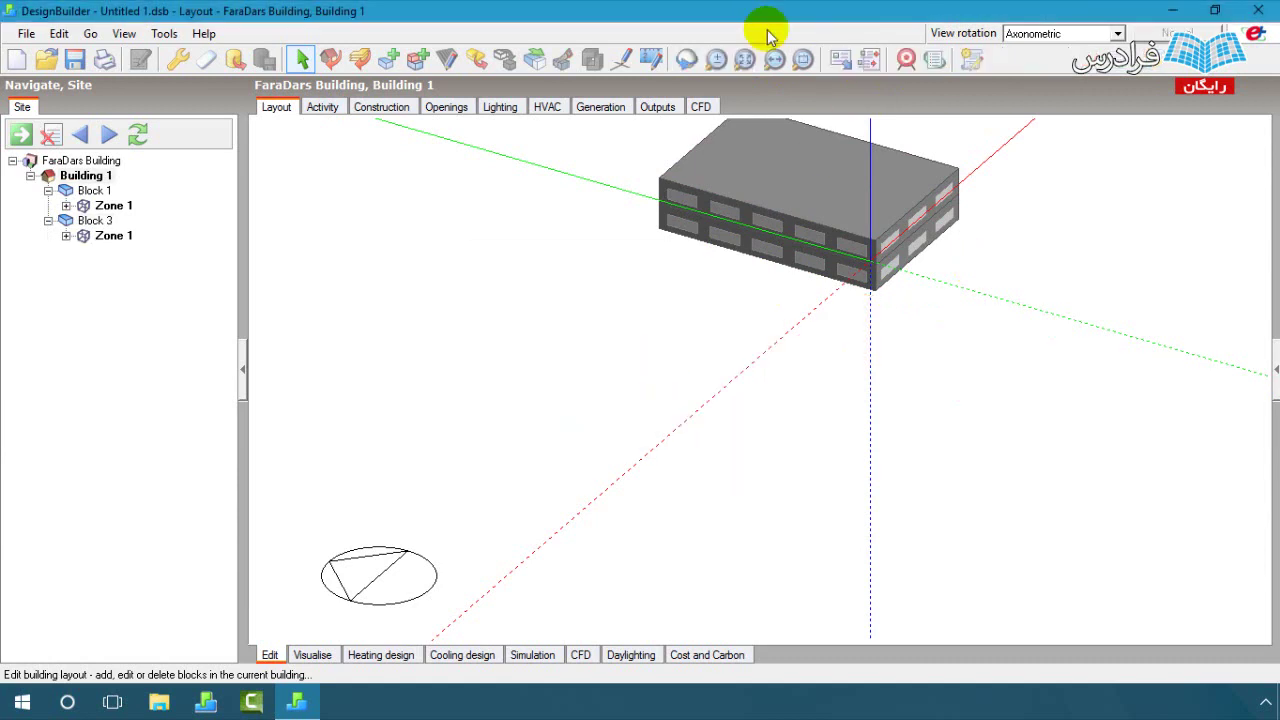
pyautogui.click(744, 59)
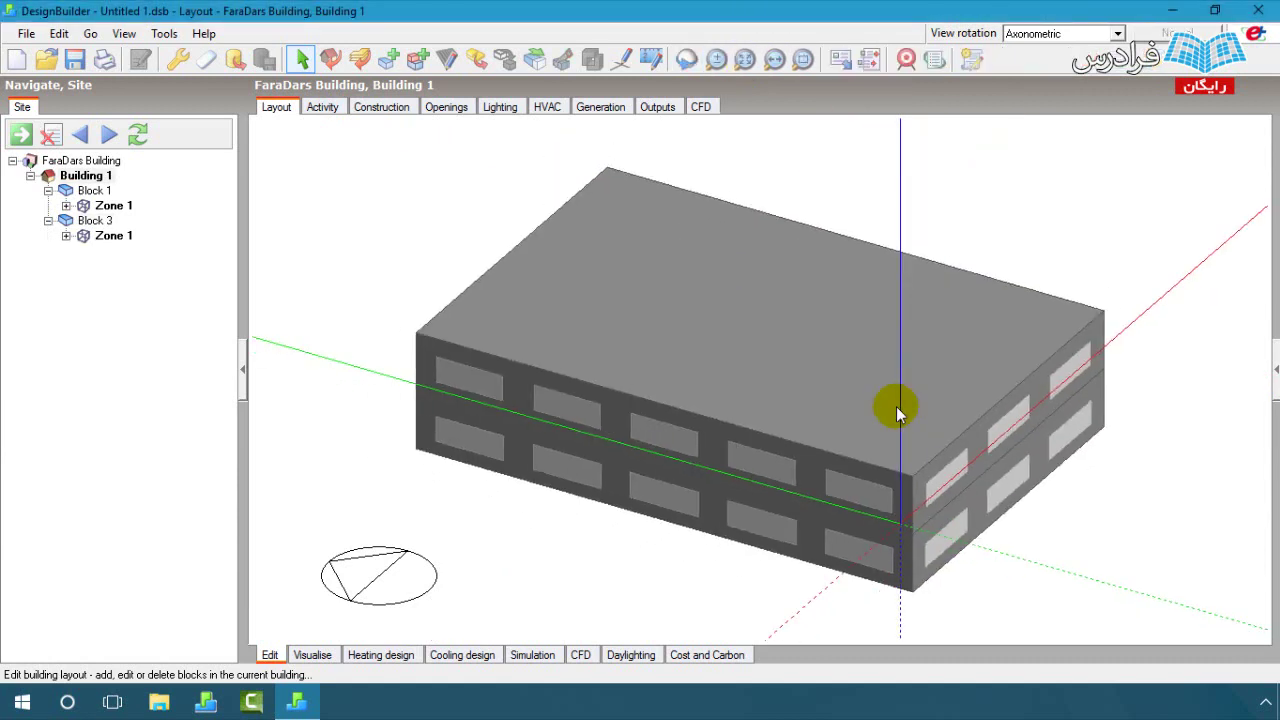
pyautogui.scroll(-1, 896, 406)
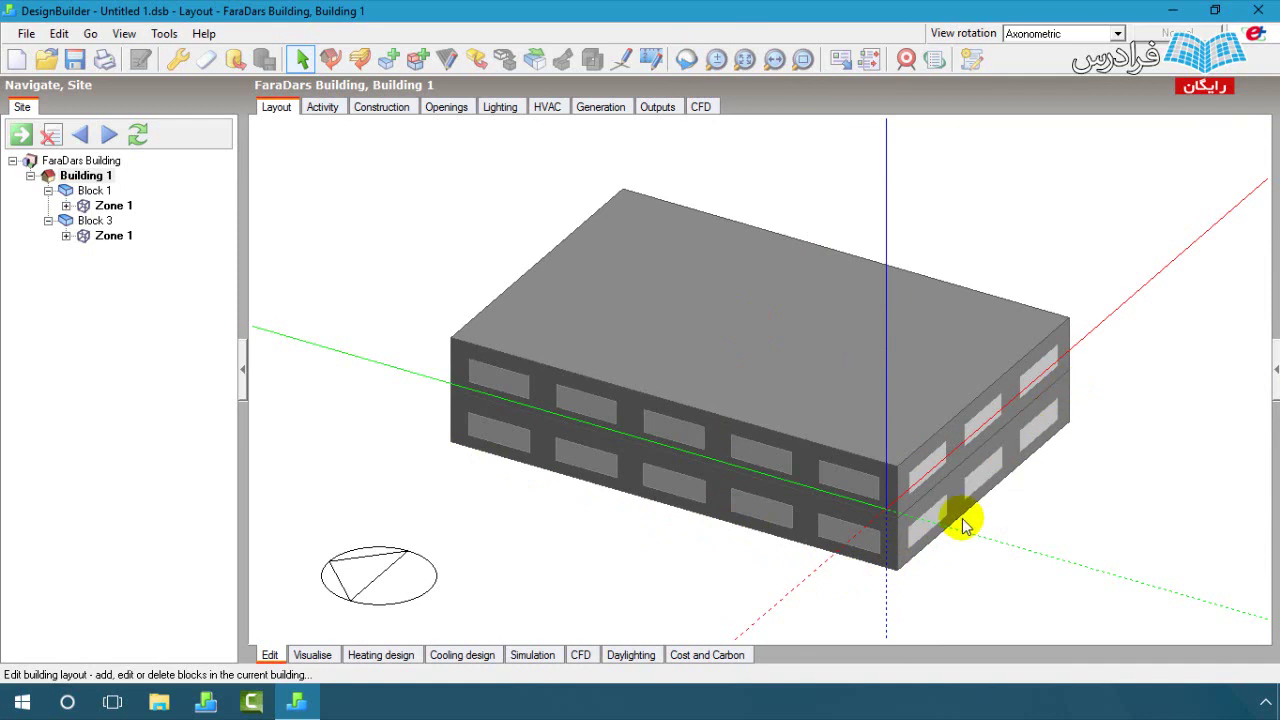
# - Clone the upper block from its corner onto the roof, creating Block 3 1 as a third storey
pyautogui.click(827, 362)
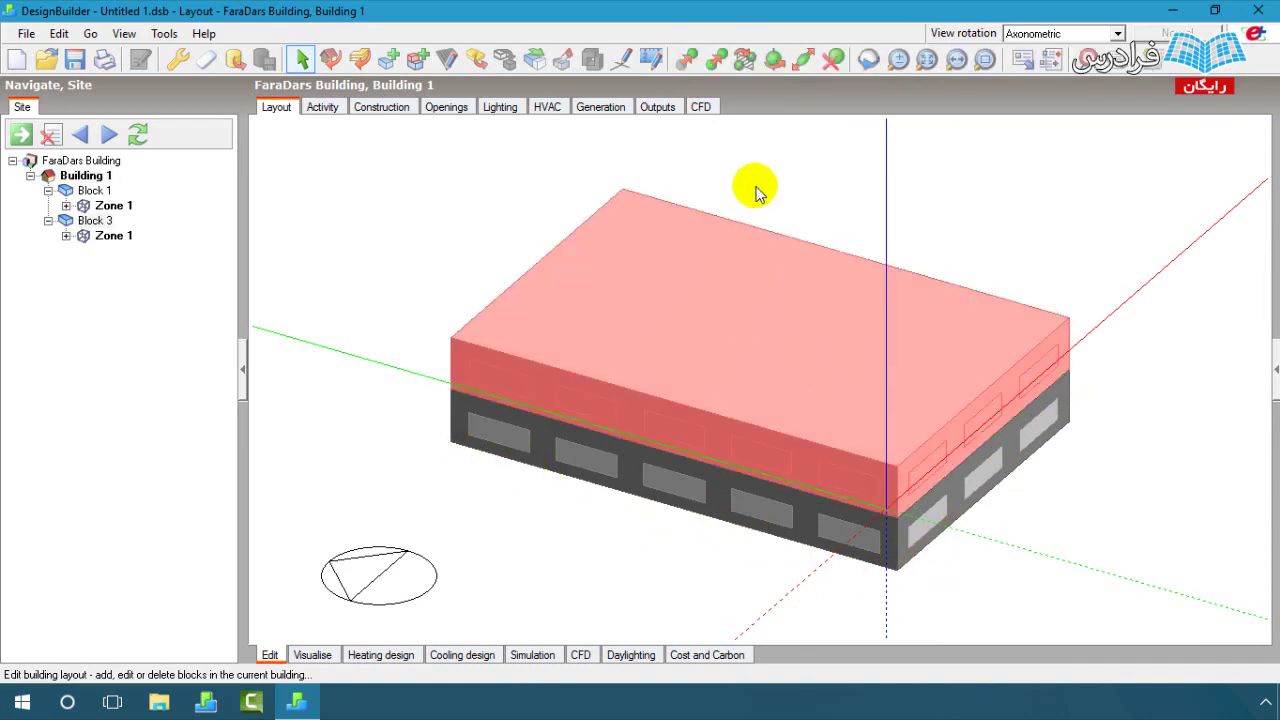
pyautogui.click(715, 60)
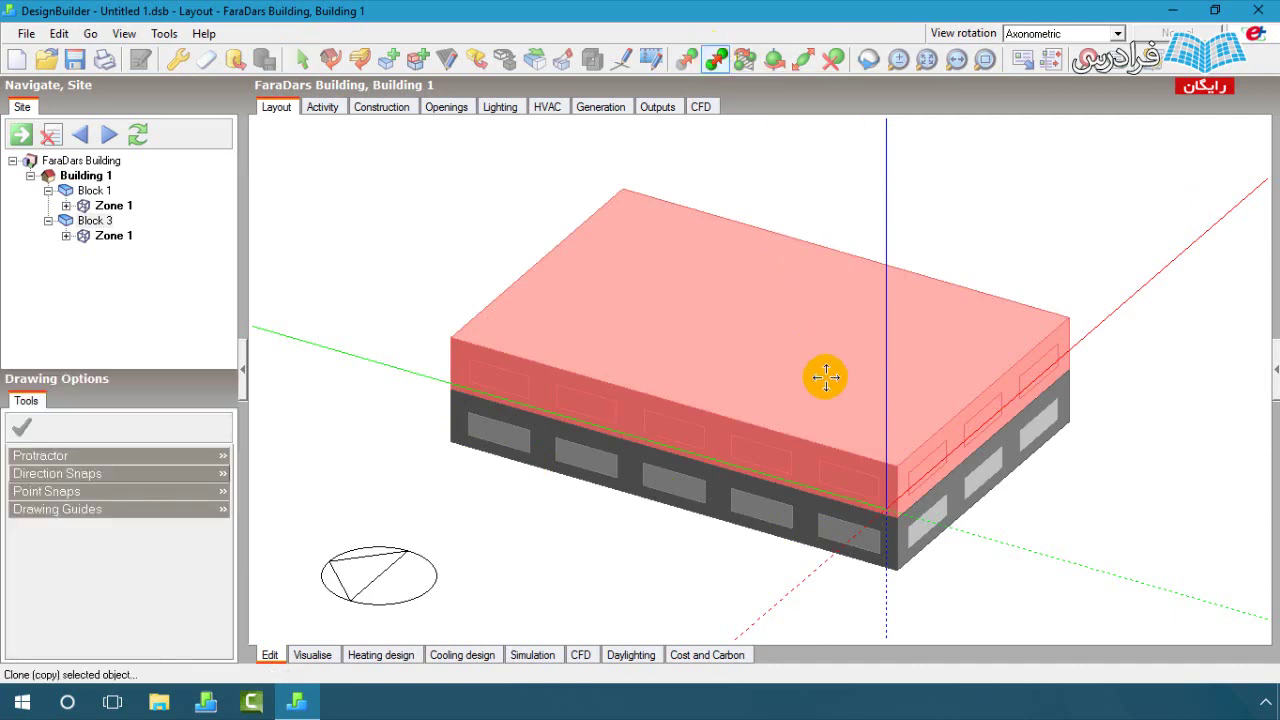
pyautogui.scroll(-2, 896, 513)
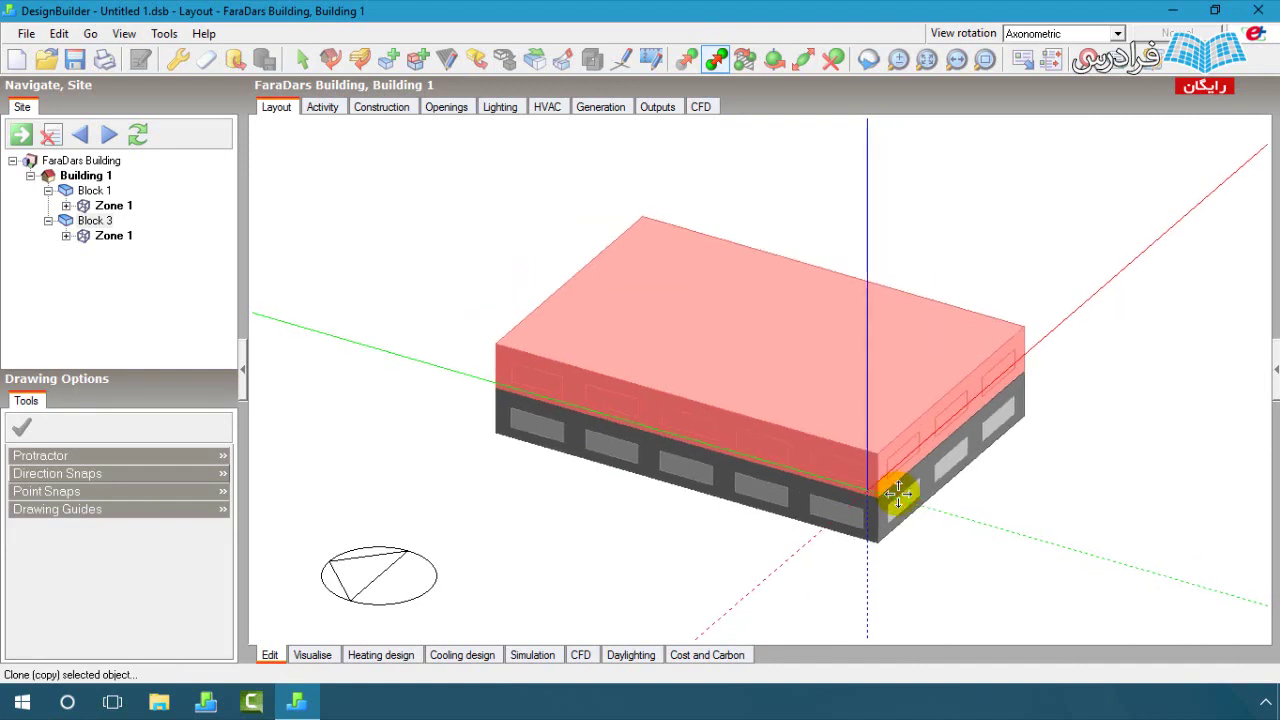
pyautogui.click(874, 490)
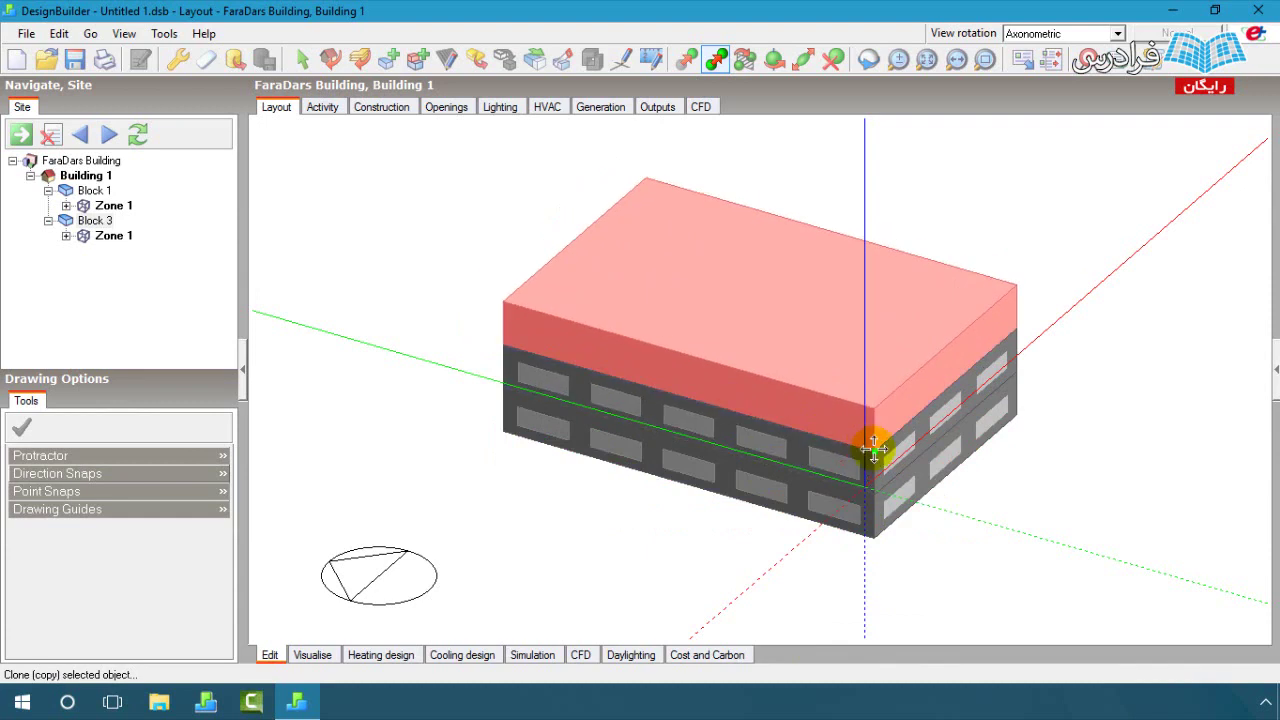
pyautogui.click(873, 450)
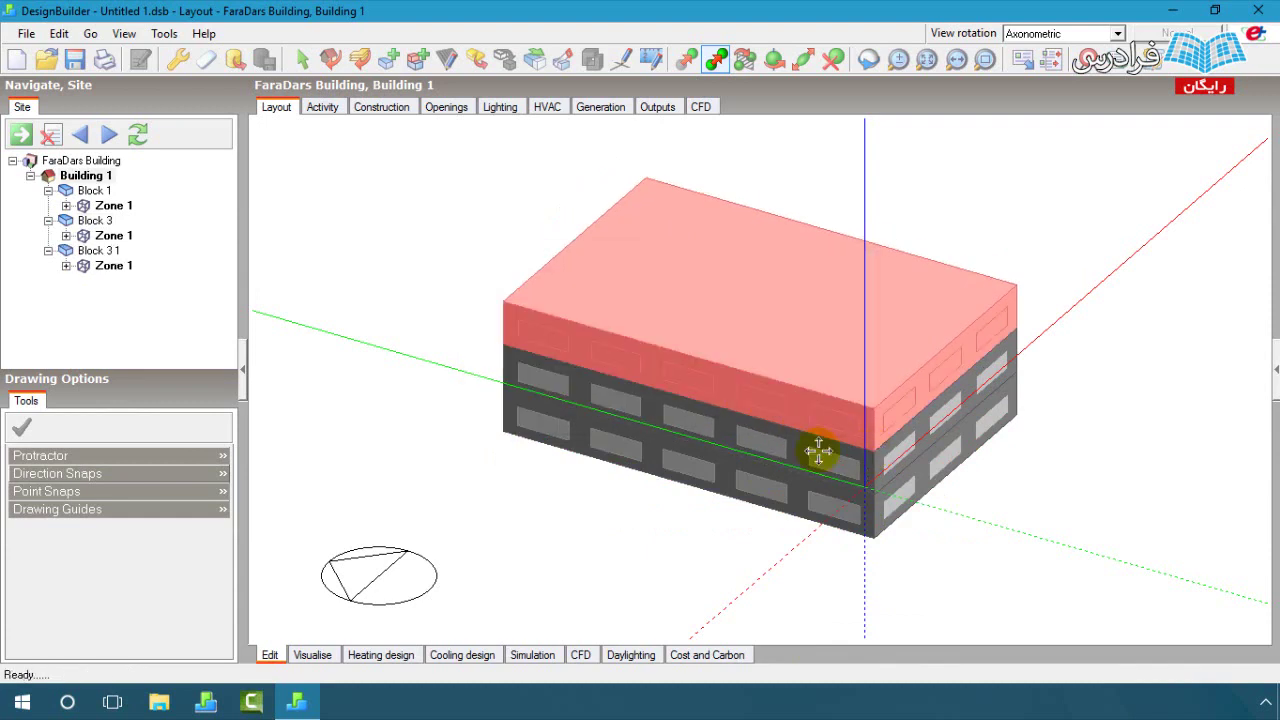
pyautogui.rightClick(412, 173)
pyautogui.click(460, 199)
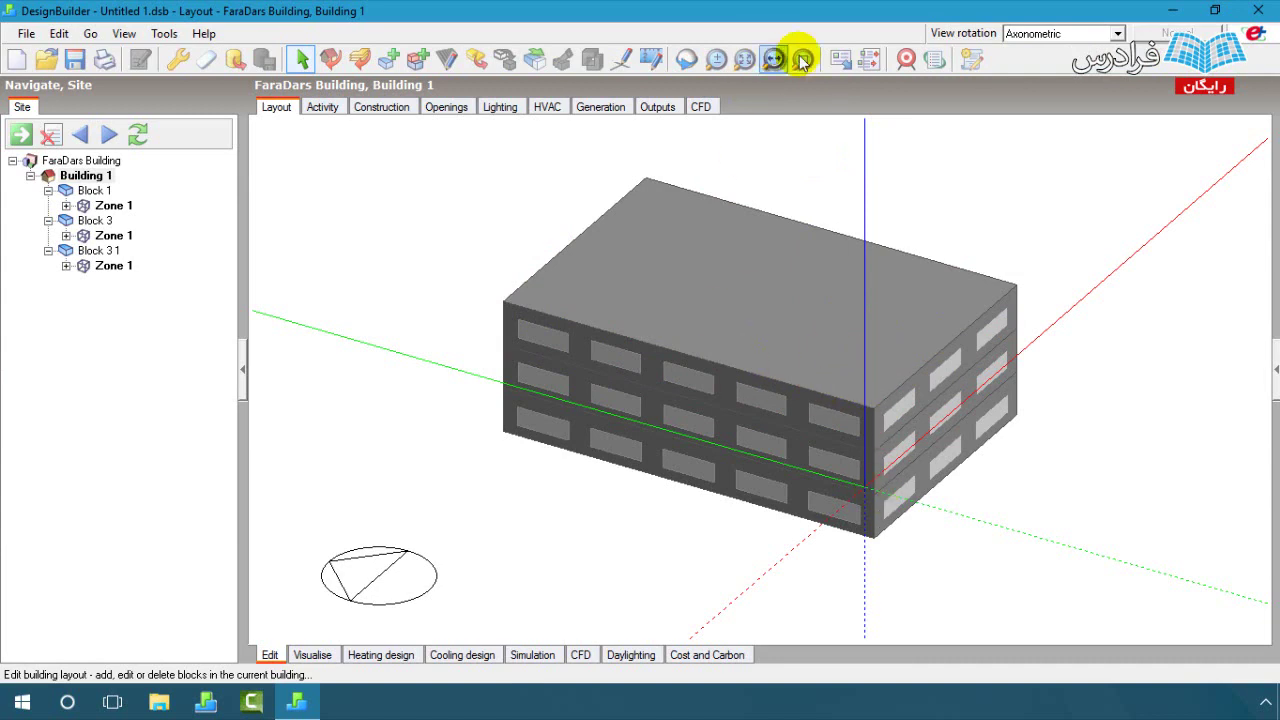
# - Clone the top block from its corner to below the bottom block, creating Block 3 1 1
pyautogui.click(750, 278)
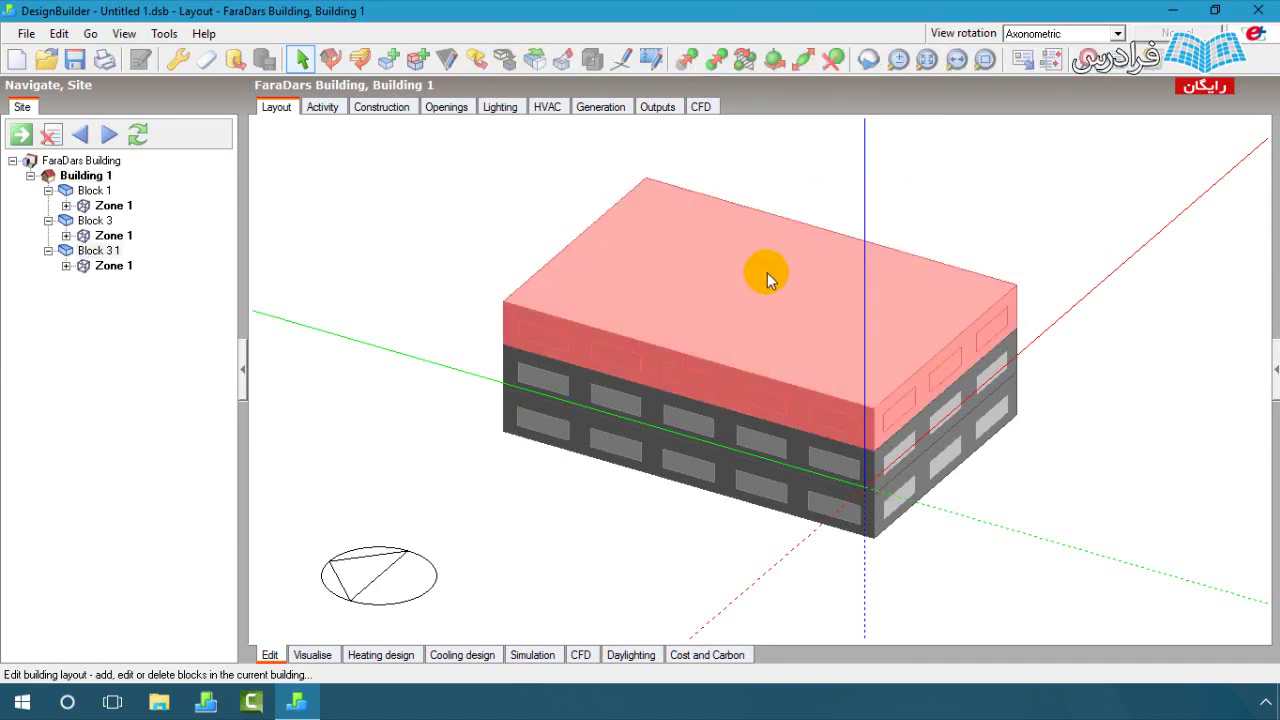
pyautogui.click(715, 60)
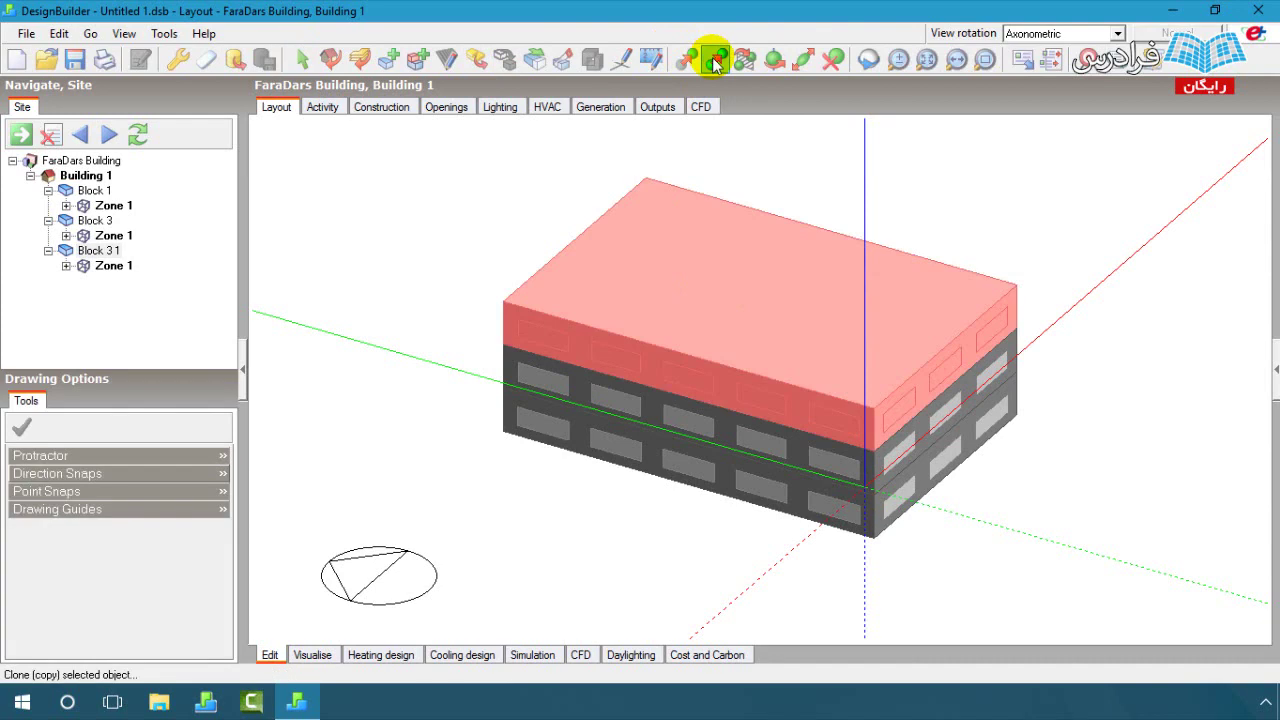
pyautogui.click(871, 408)
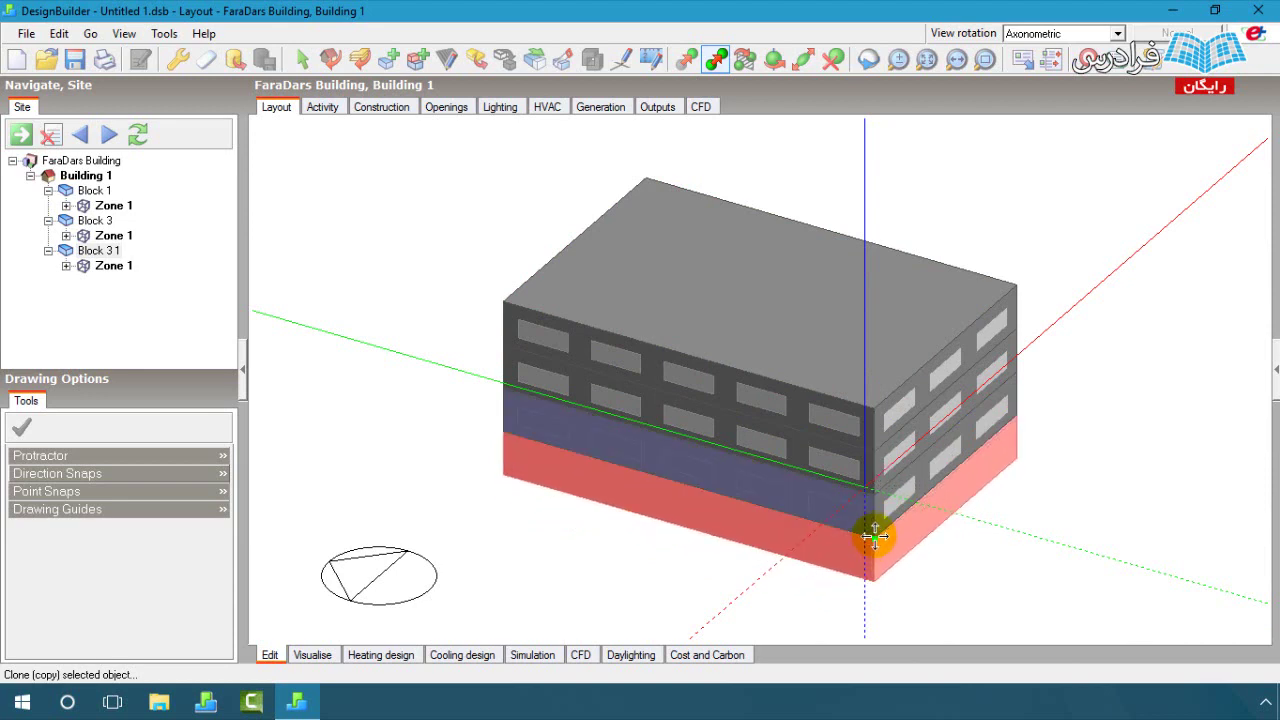
pyautogui.click(874, 535)
pyautogui.click(873, 538)
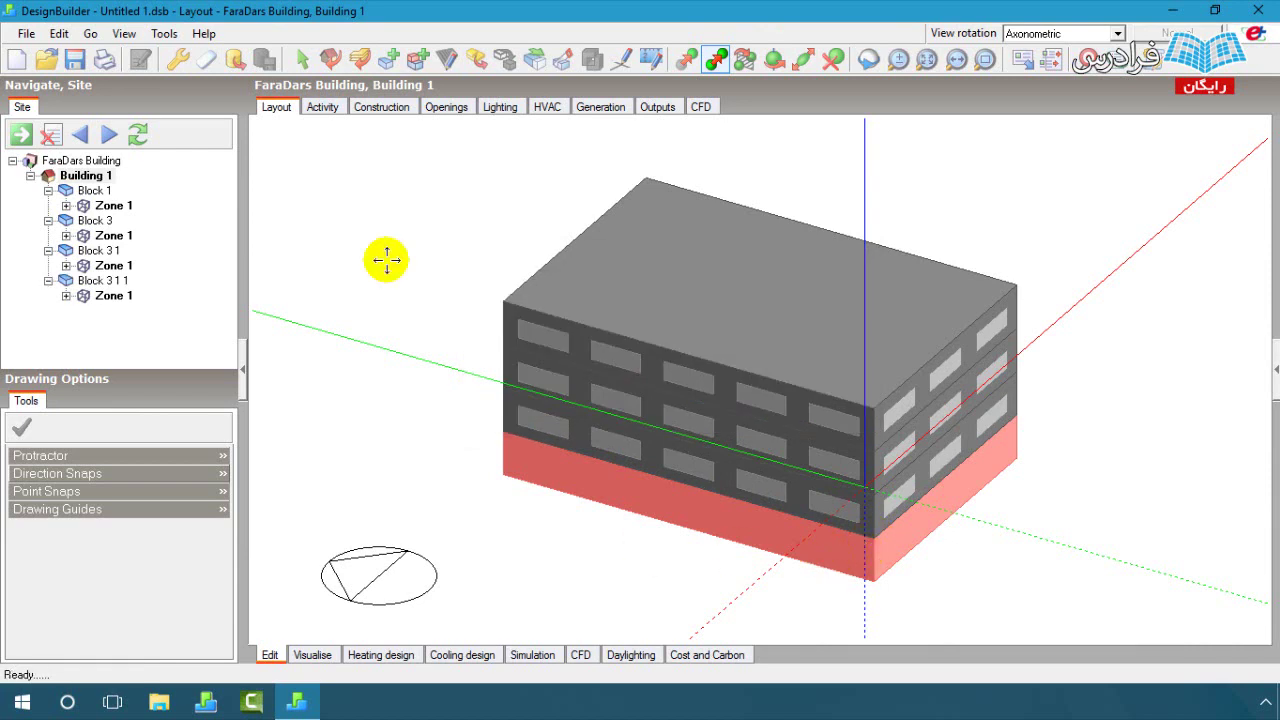
pyautogui.press('Escape')
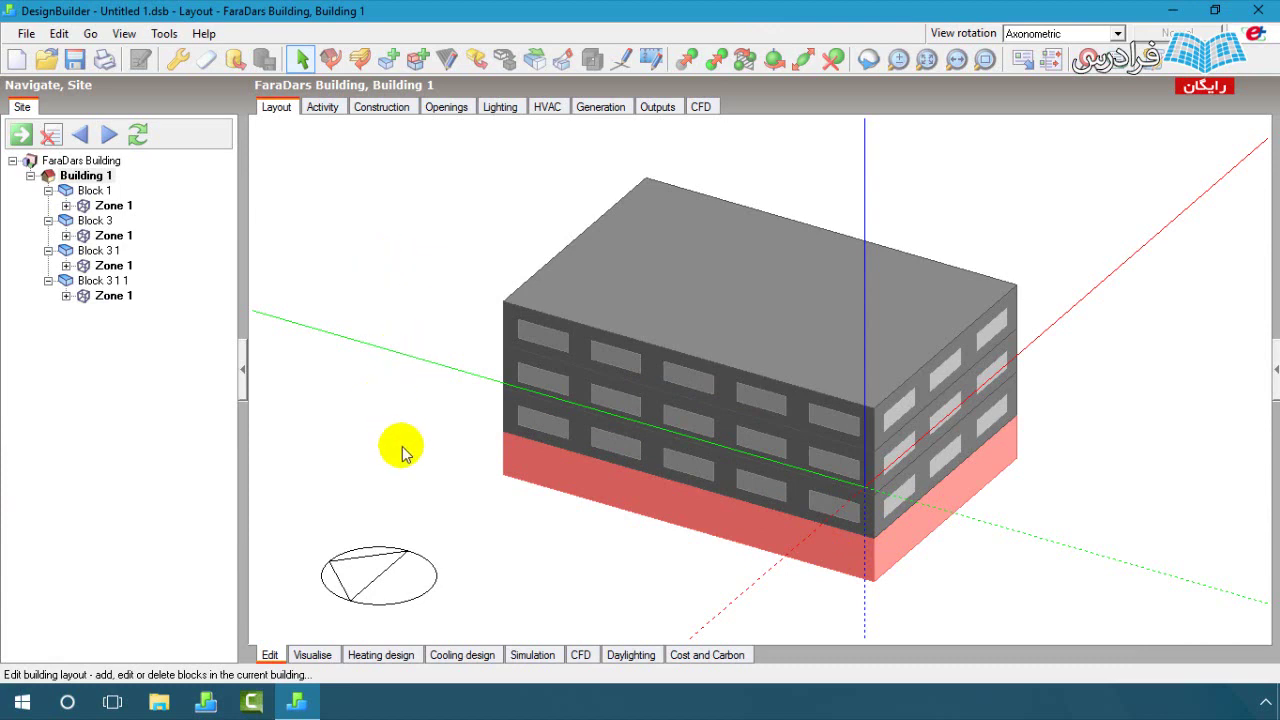
pyautogui.click(312, 420)
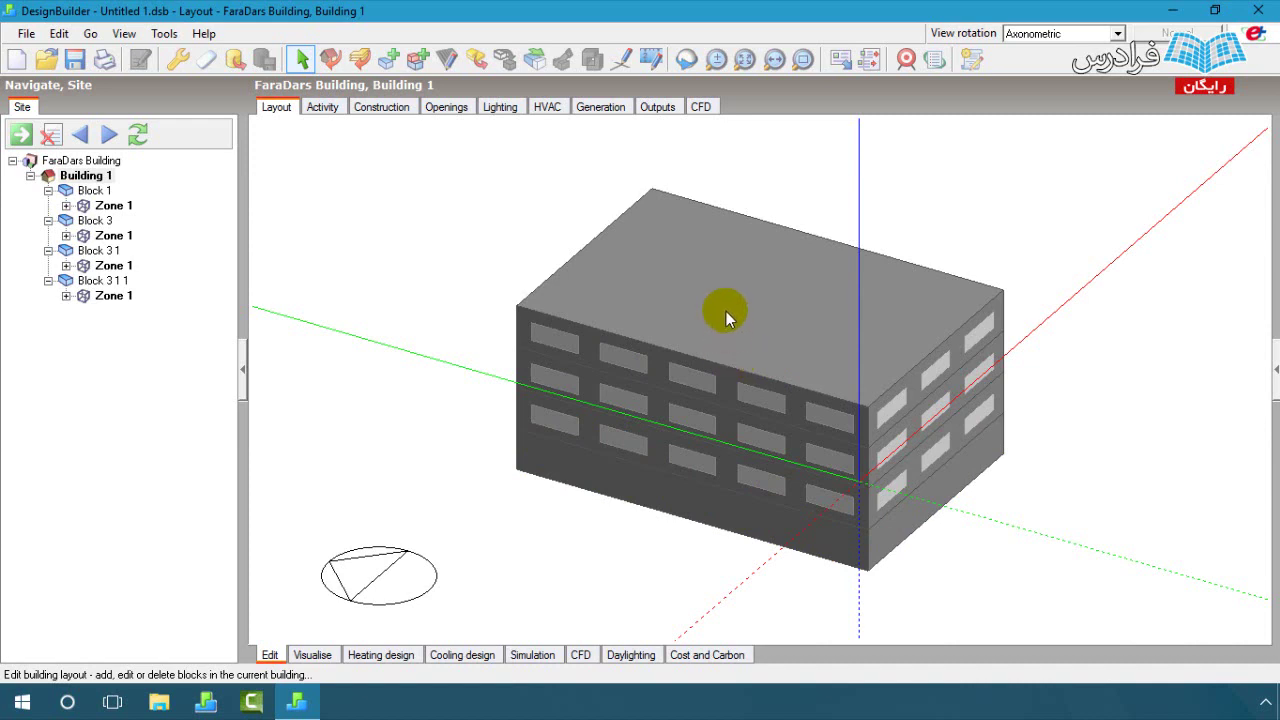
pyautogui.scroll(2, 760, 330)
pyautogui.scroll(2, 780, 339)
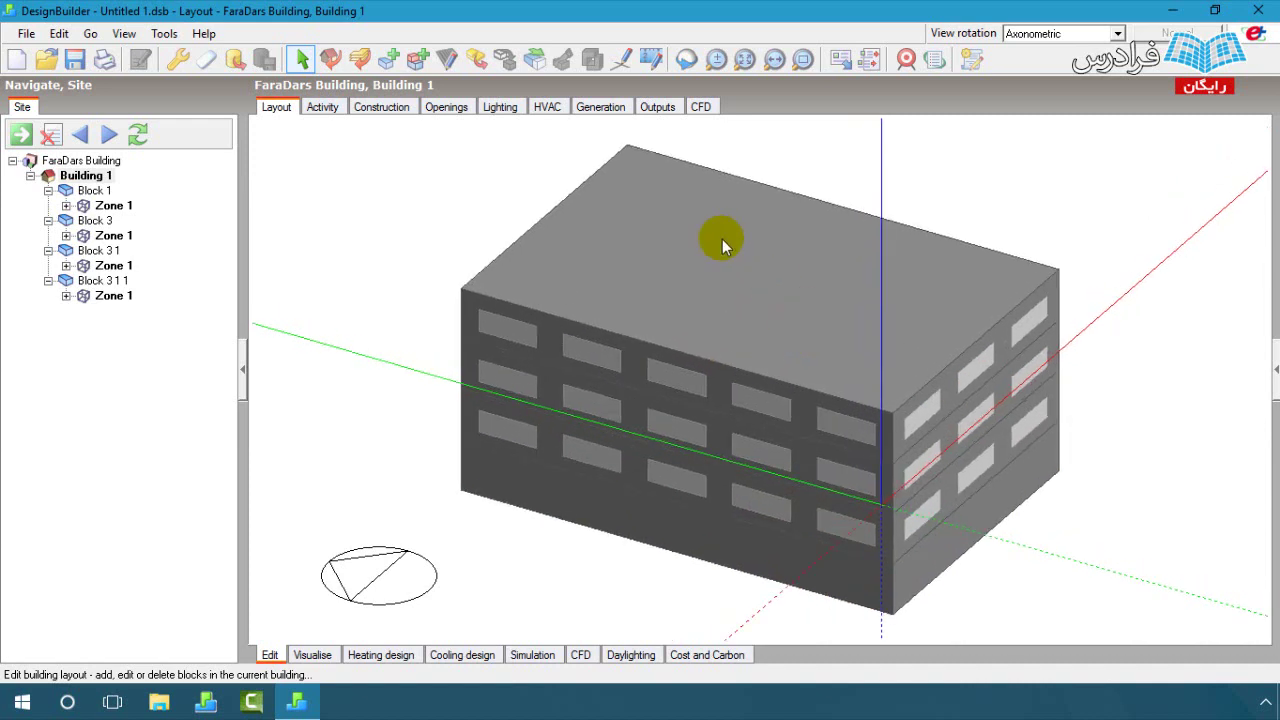
# - Set Measure Quantity to 1-Distance and measure the roof's front edge at 30 m
pyautogui.click(652, 60)
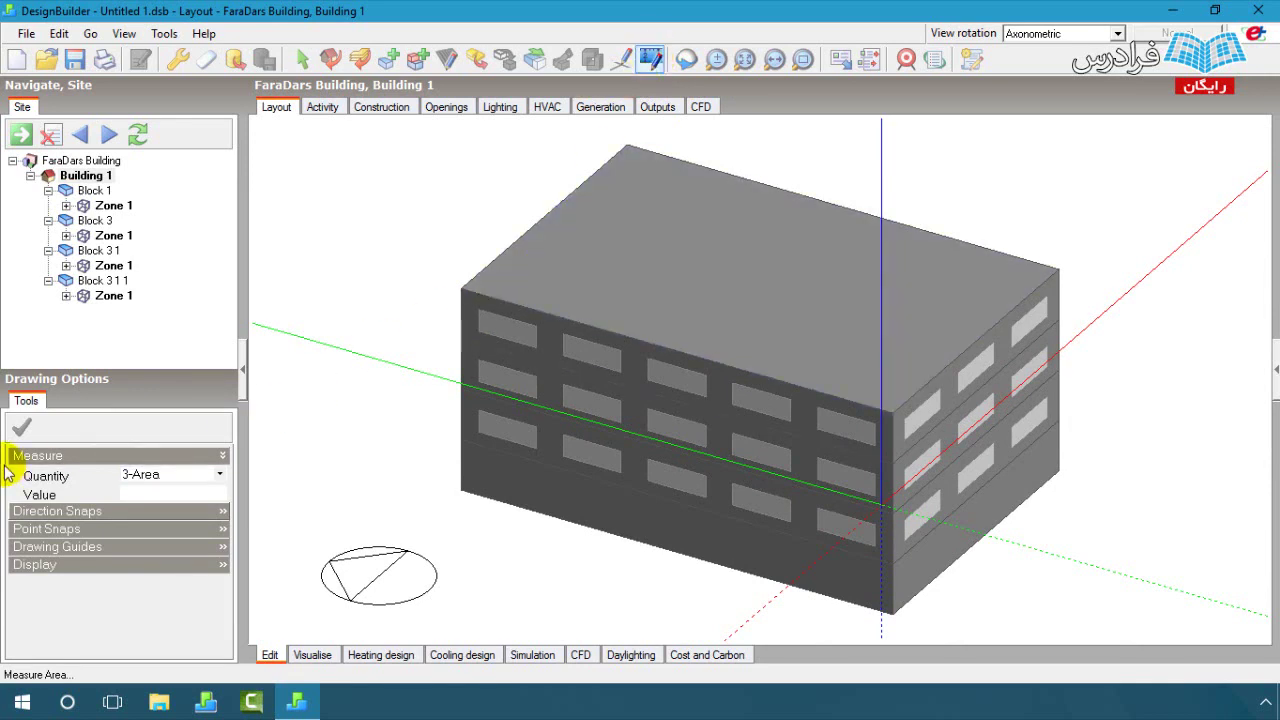
pyautogui.click(220, 475)
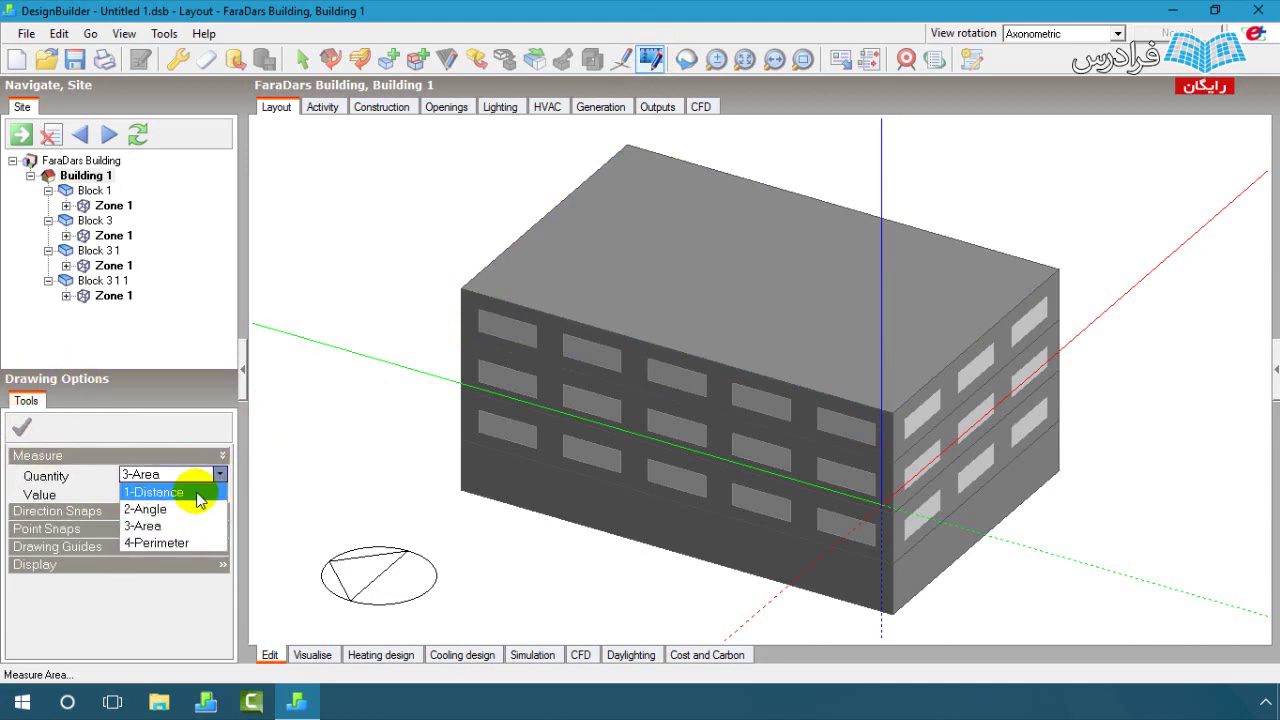
pyautogui.click(198, 493)
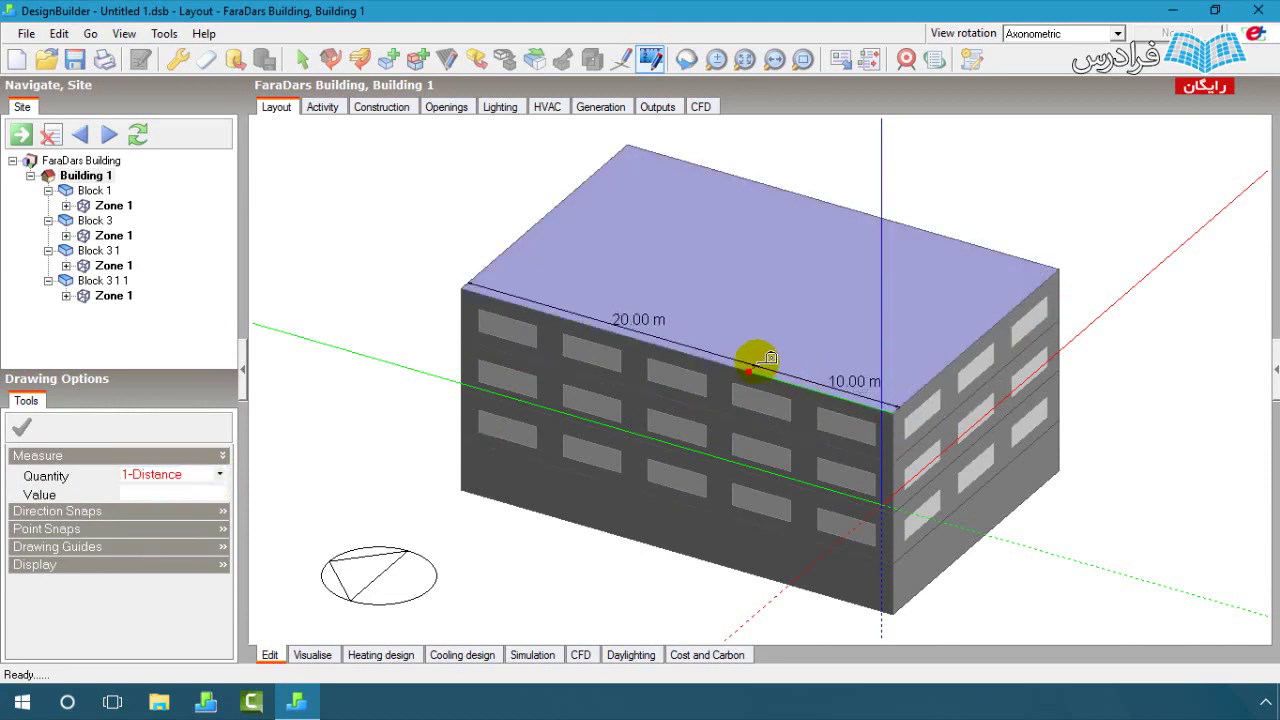
pyautogui.click(474, 283)
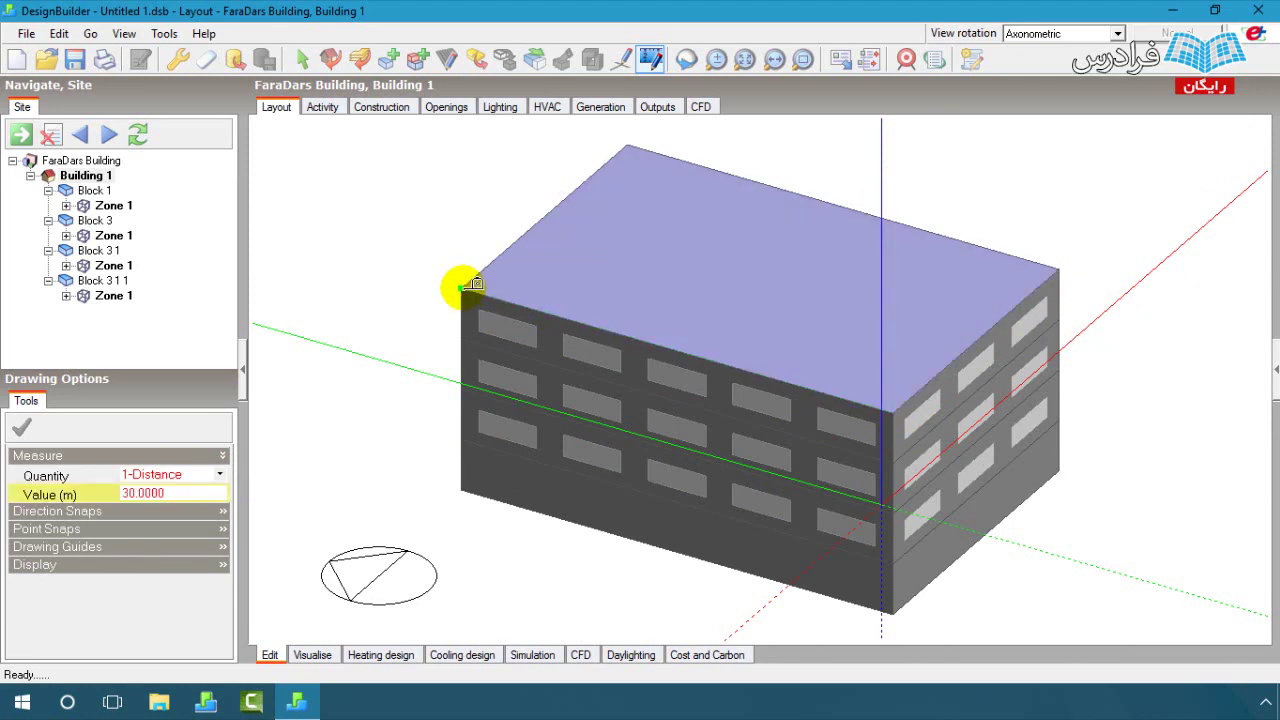
pyautogui.click(126, 494)
# - Measure the roof's left edge at 20 m, then show Block 1's Zone 1 alone
pyautogui.click(463, 287)
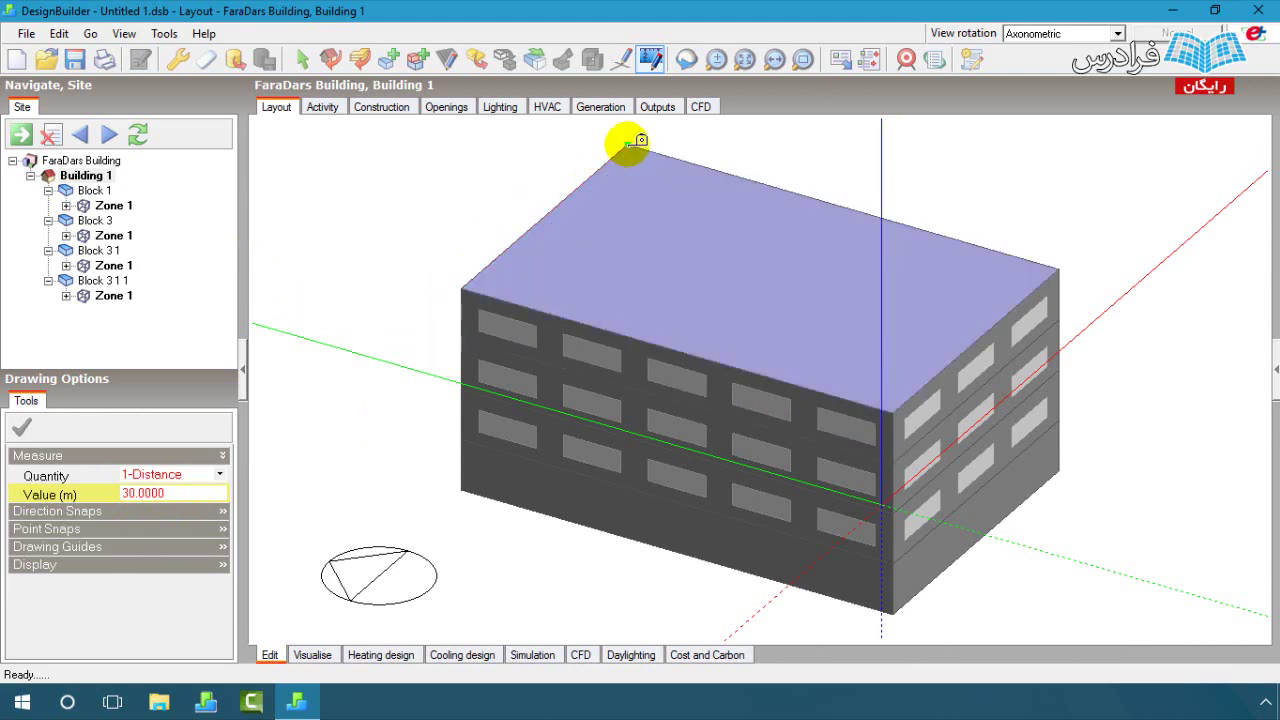
pyautogui.click(628, 145)
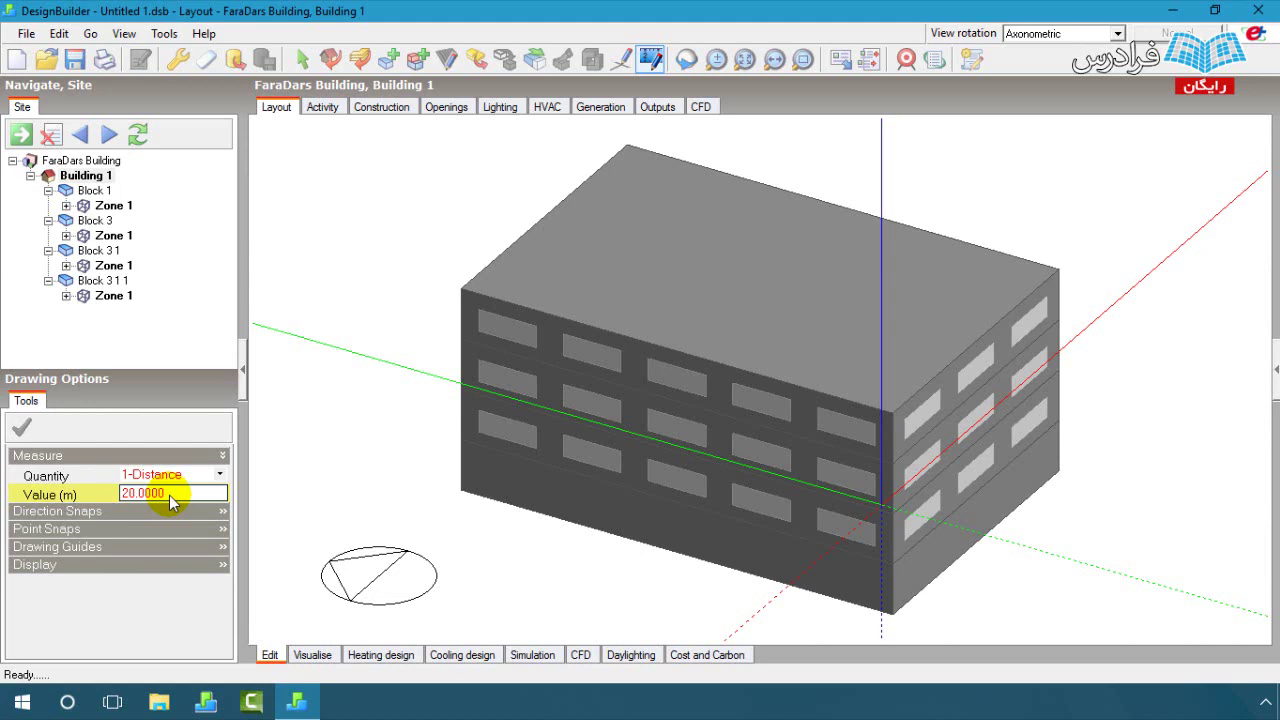
pyautogui.press('Return')
pyautogui.click(115, 207)
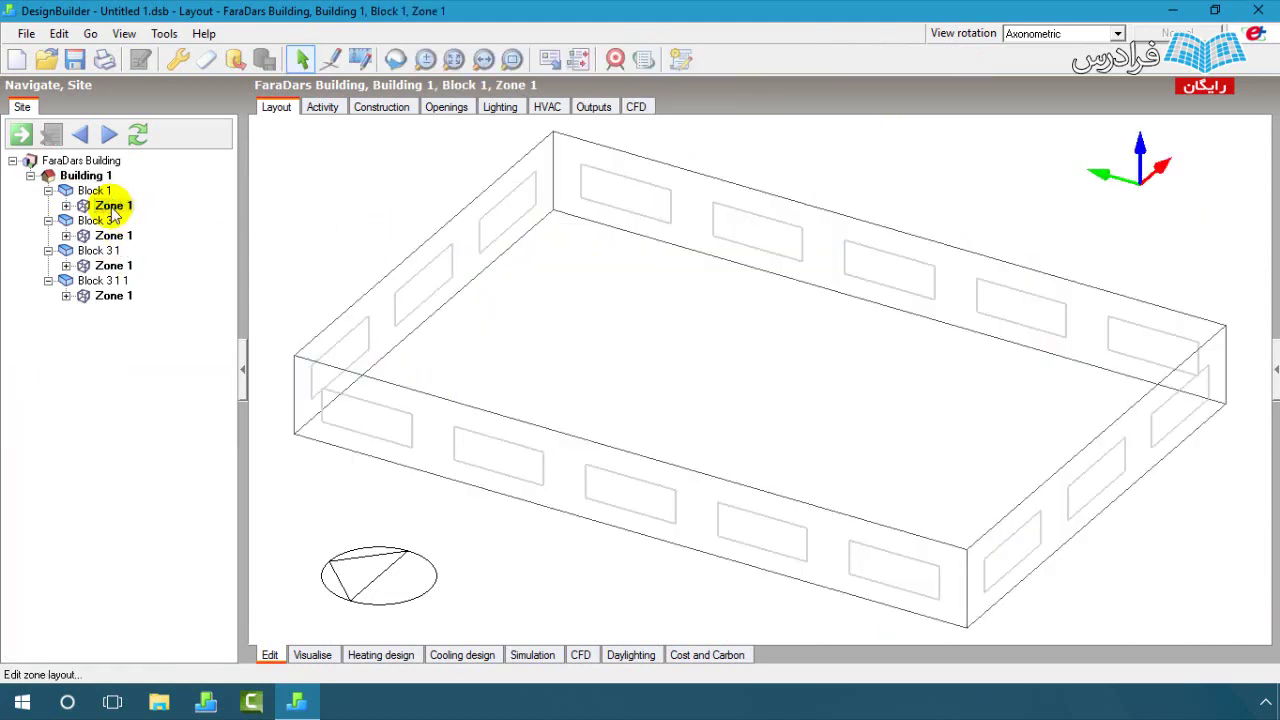
# - Switch the view rotation to Plan and move up from the zone to Block 1
pyautogui.click(1080, 33)
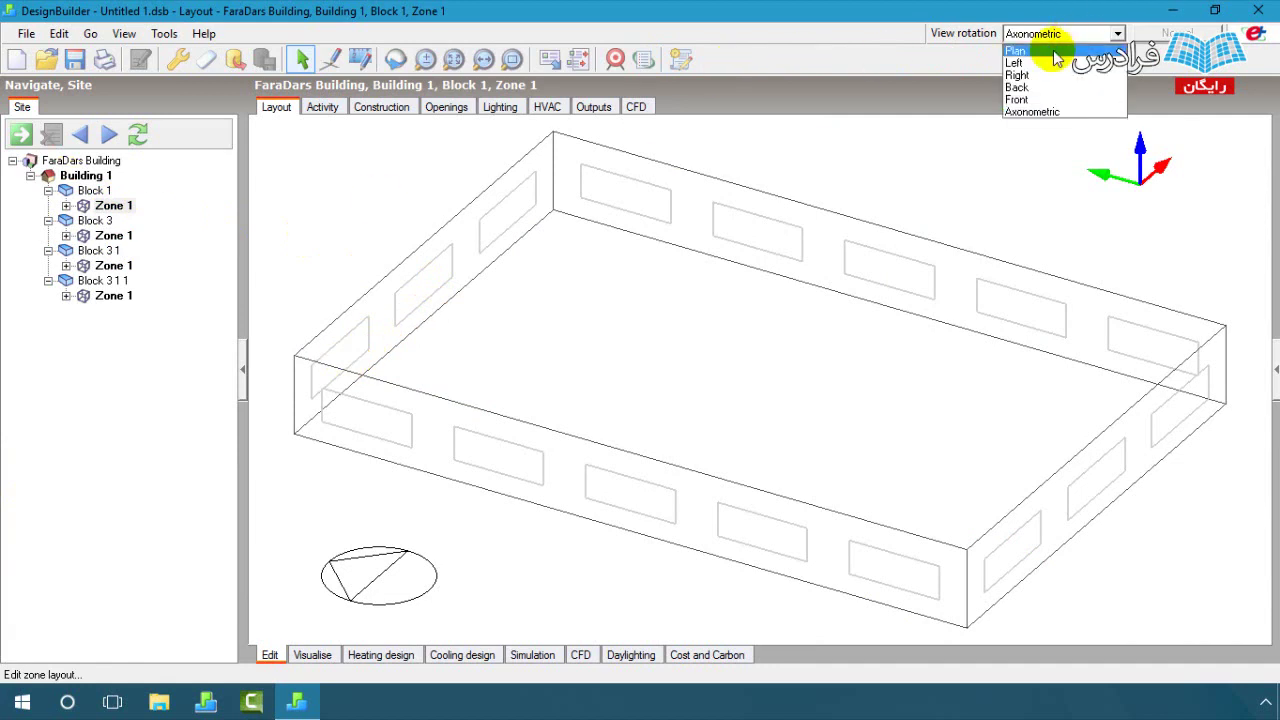
pyautogui.click(1015, 51)
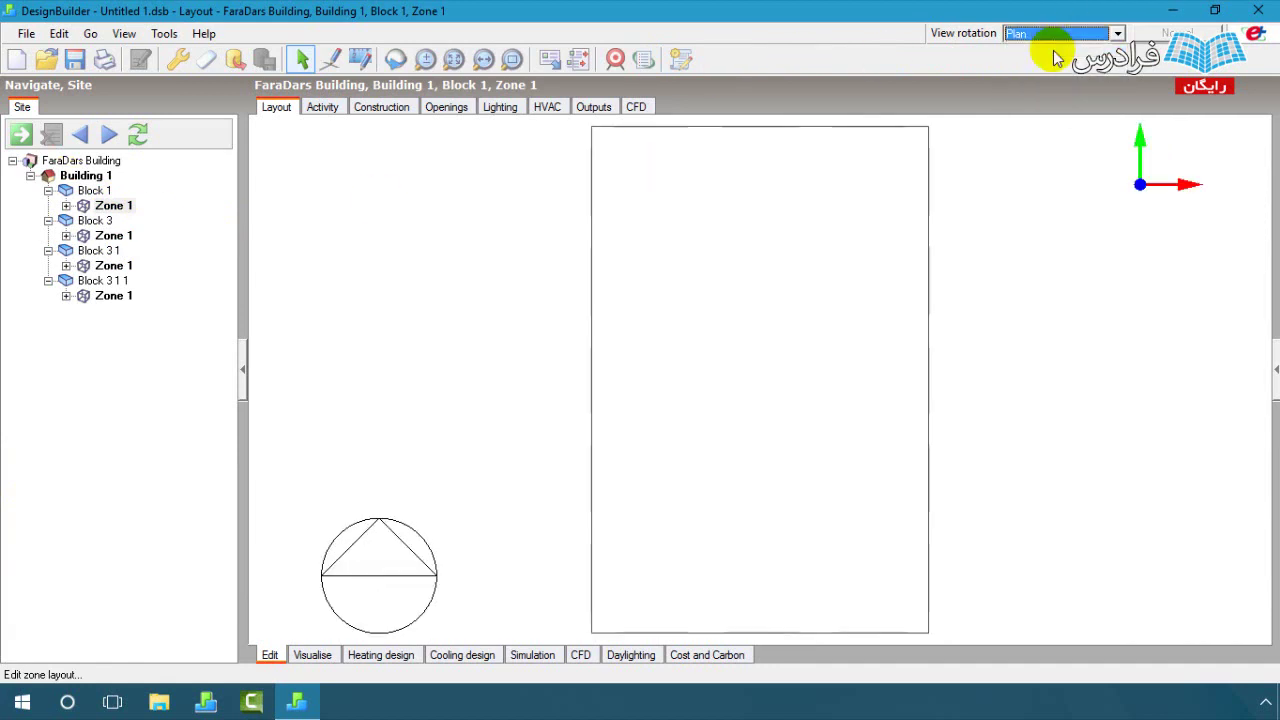
pyautogui.click(302, 152)
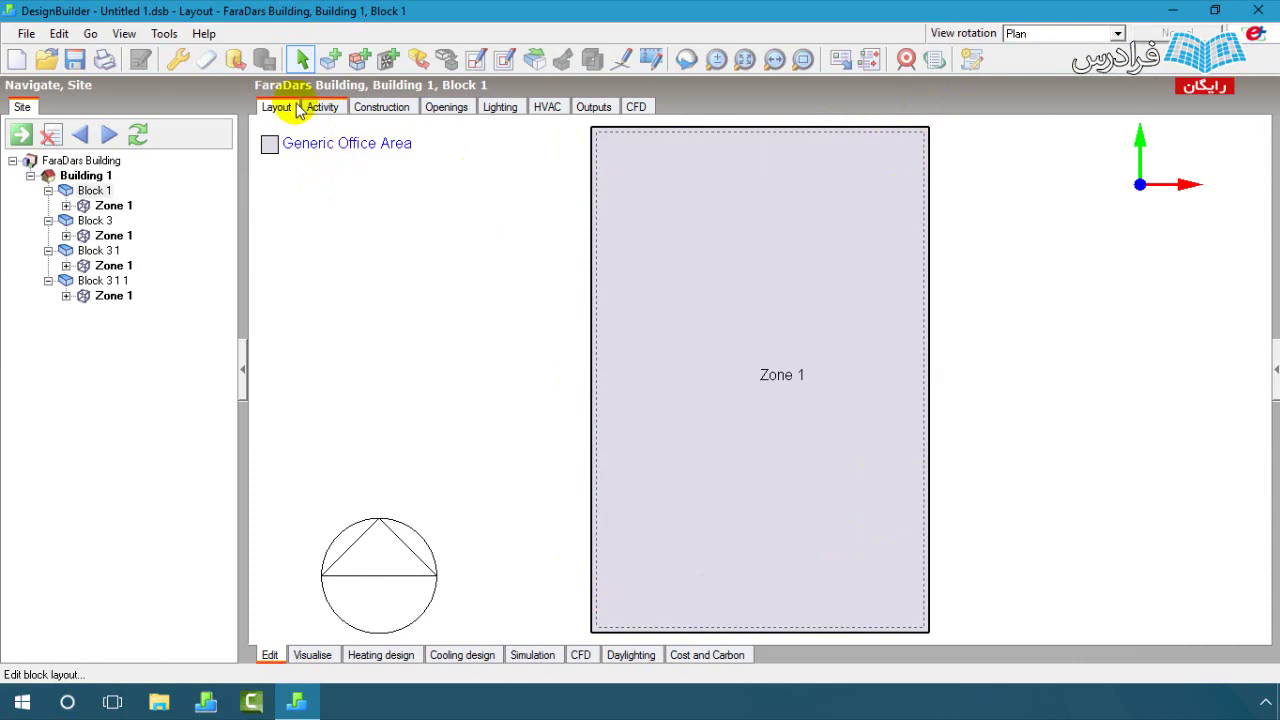
# - Measure the zone's top edge at 19.4150 m, then set Quantity to 3-Area
pyautogui.click(652, 60)
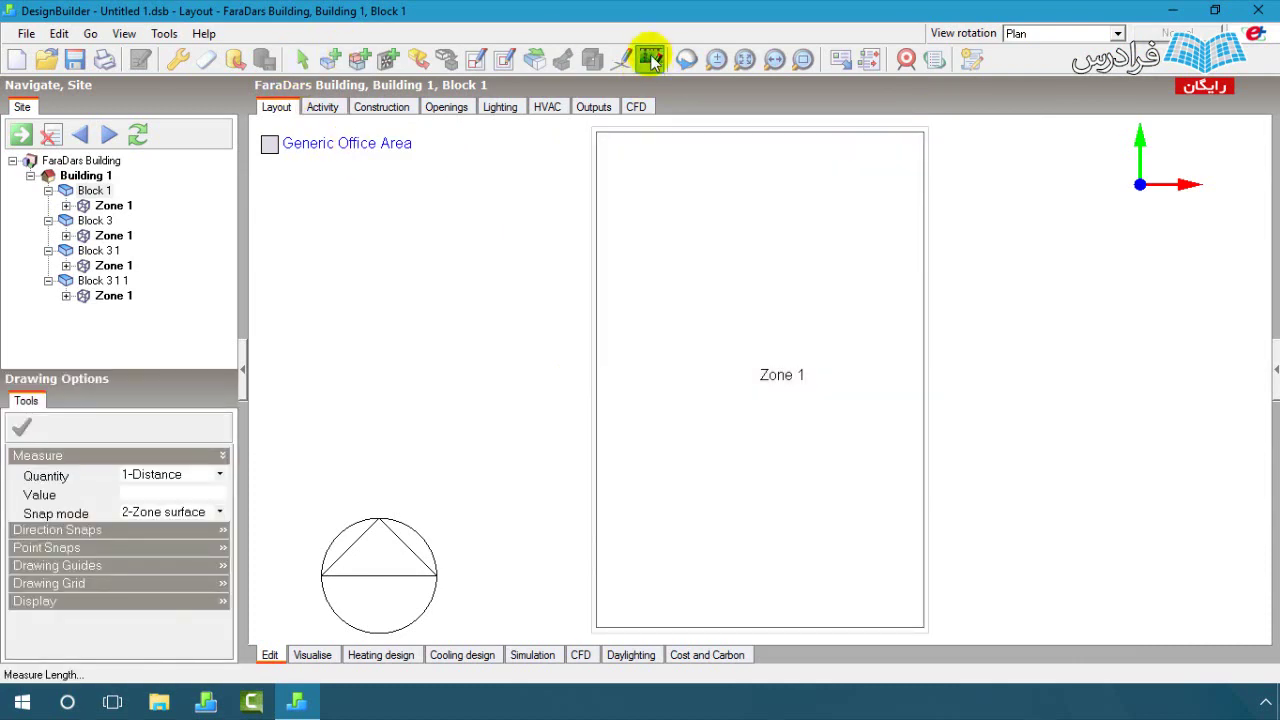
pyautogui.click(609, 123)
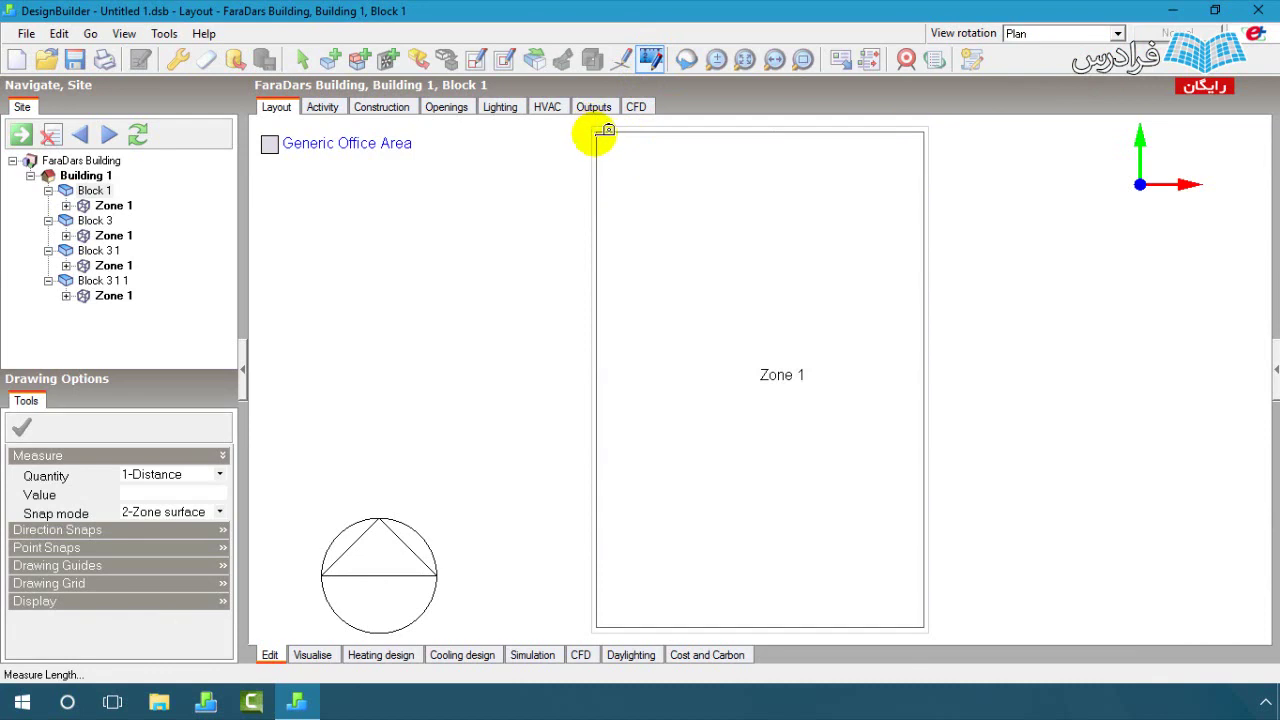
pyautogui.click(918, 131)
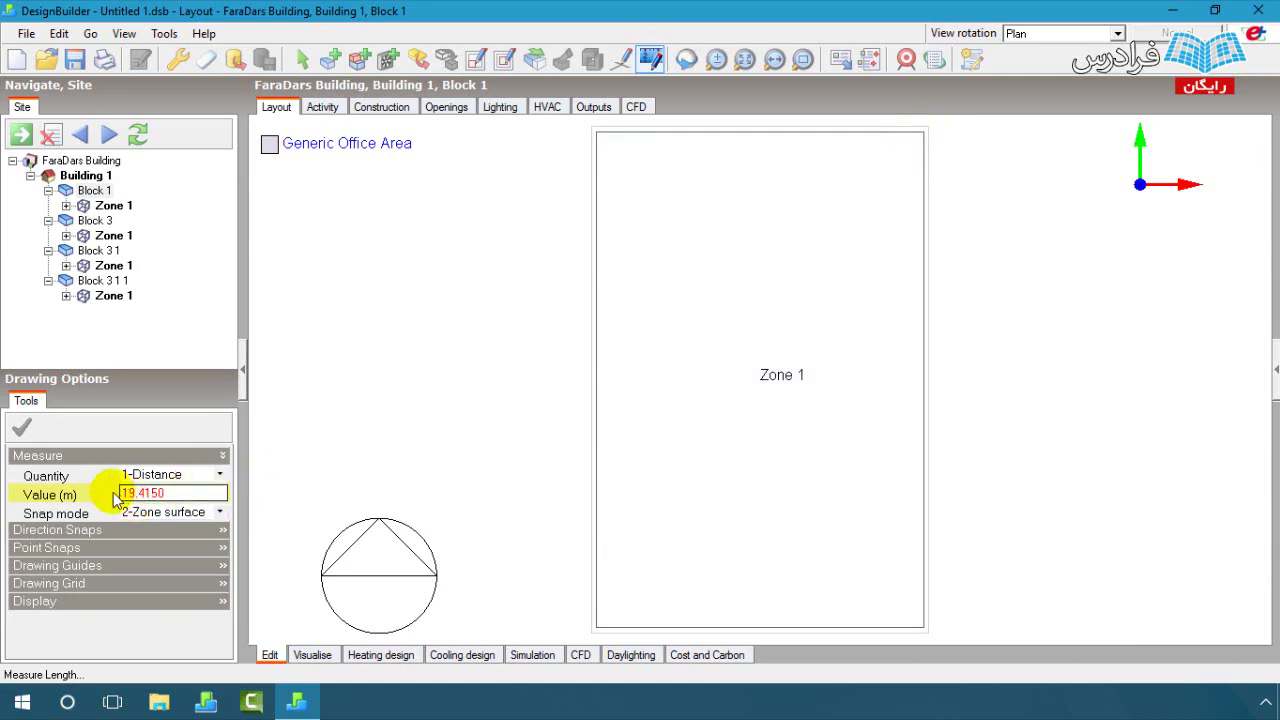
pyautogui.click(136, 493)
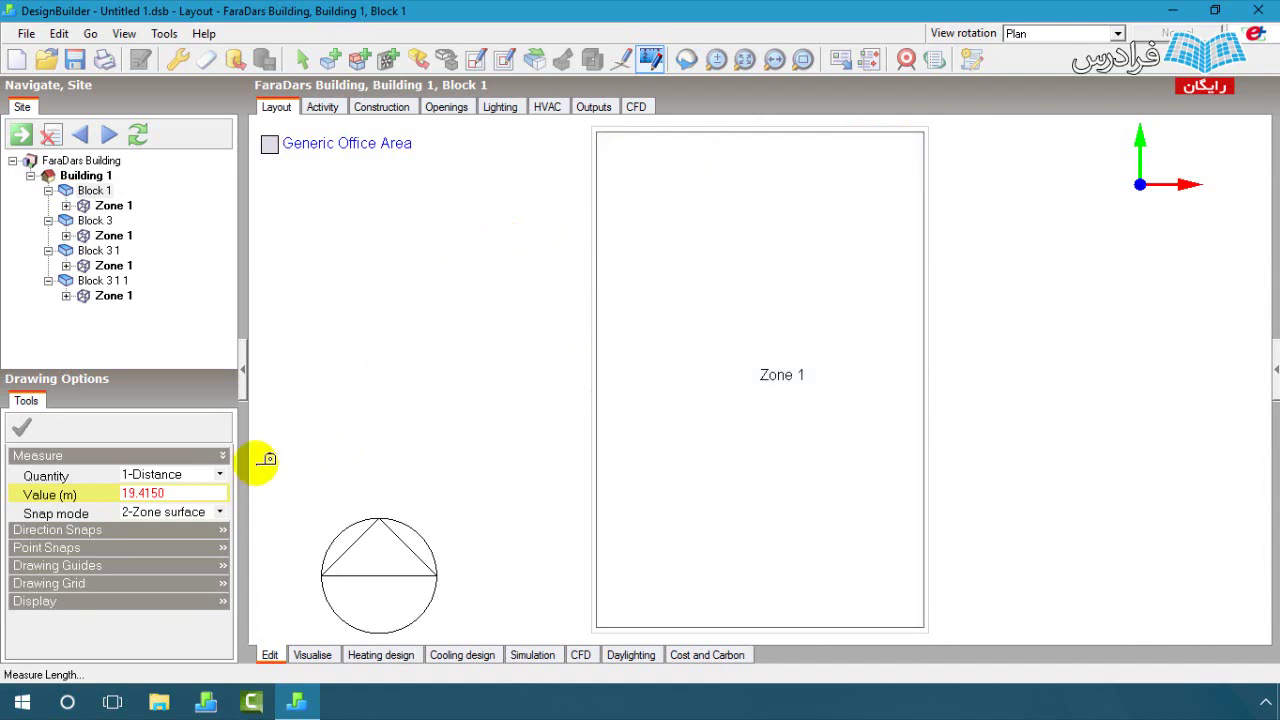
pyautogui.click(220, 475)
pyautogui.click(142, 526)
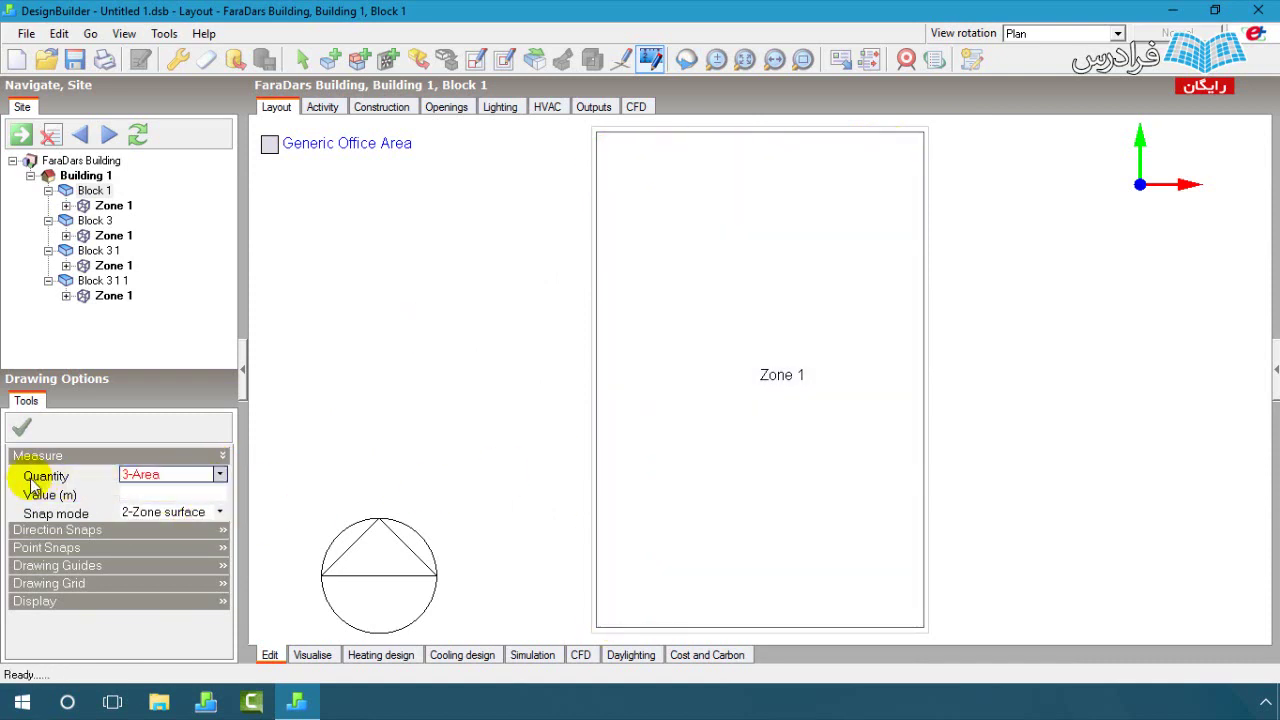
# - Trace Zone 1's corners in plan to close the outline and read its 571.0922 m² area
pyautogui.click(85, 480)
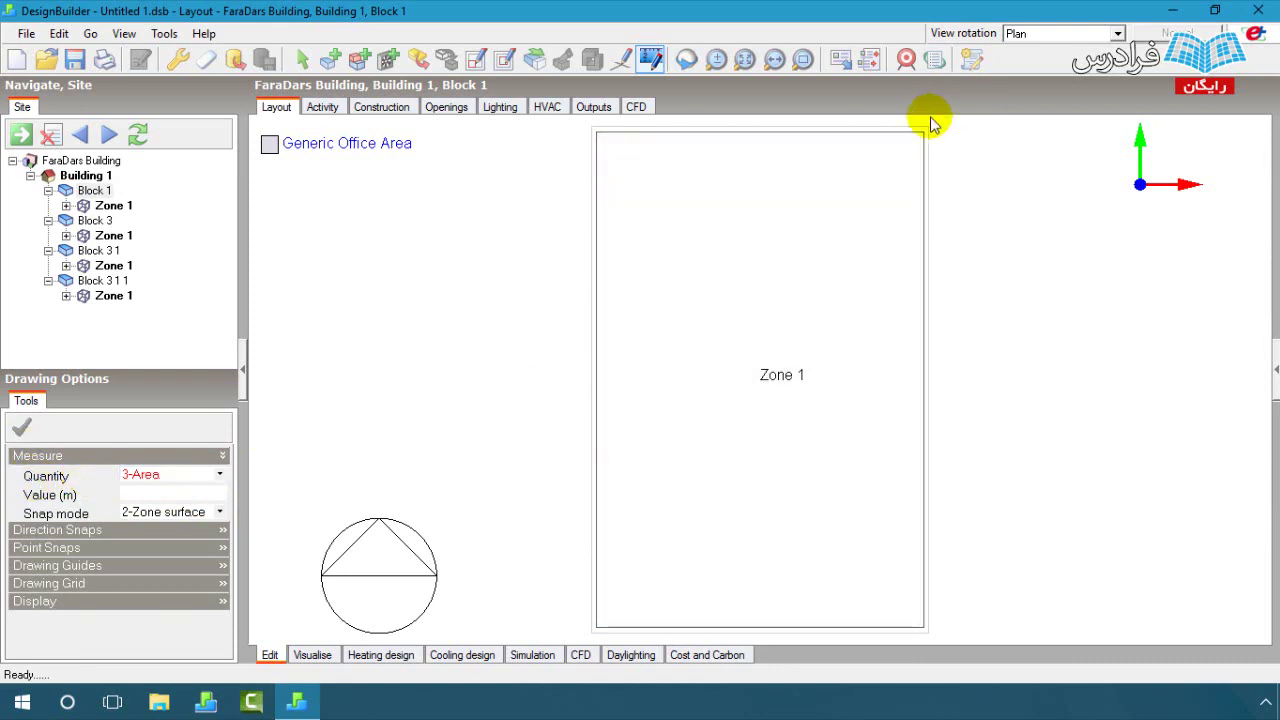
pyautogui.click(924, 131)
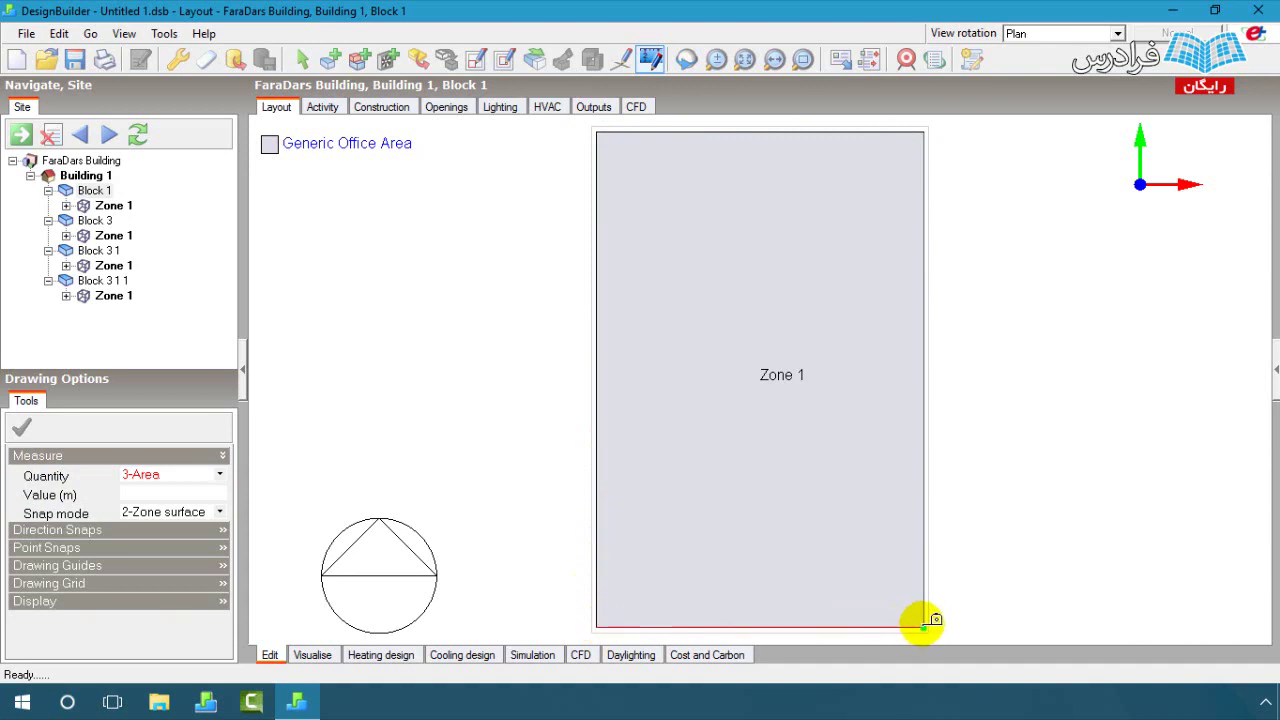
pyautogui.click(922, 131)
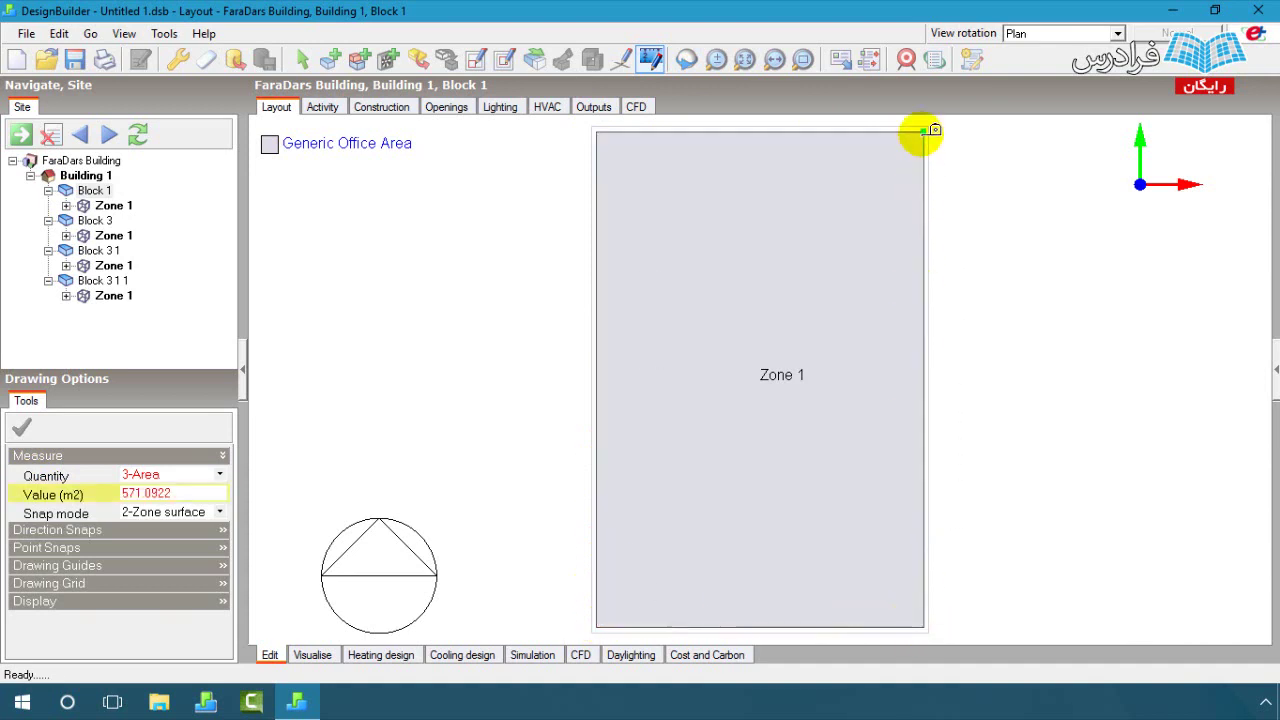
pyautogui.click(214, 494)
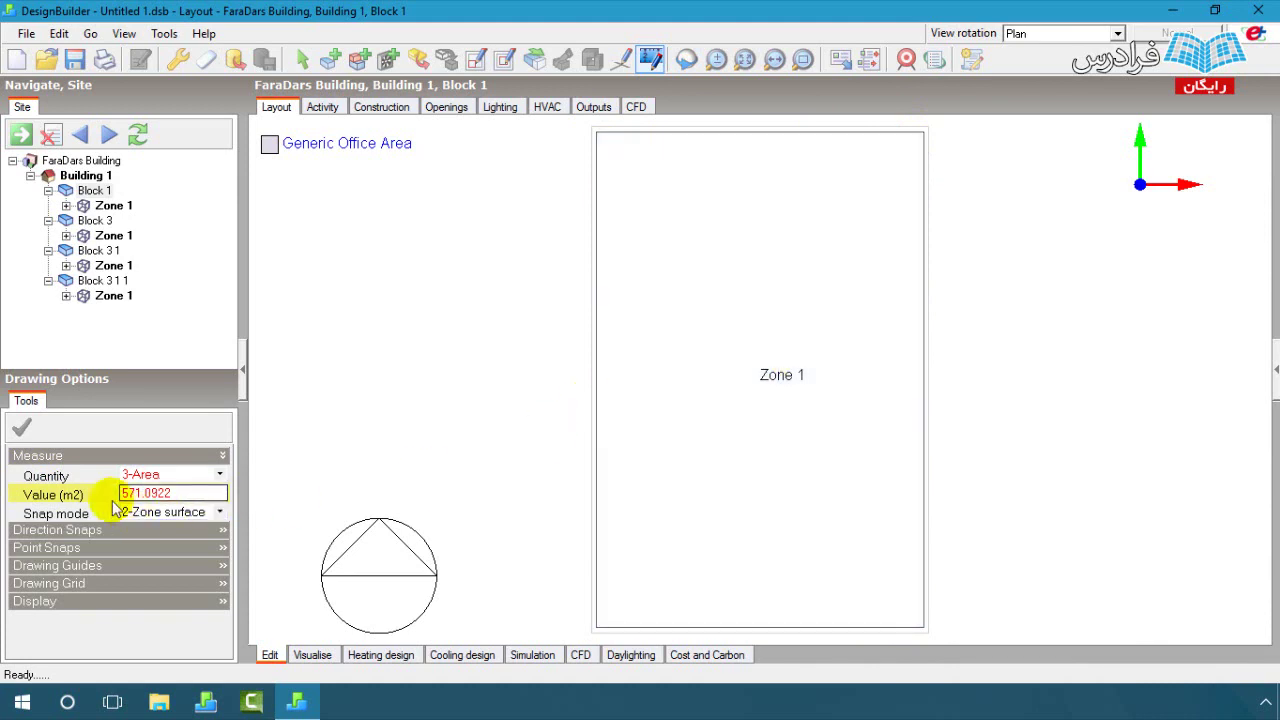
pyautogui.click(148, 513)
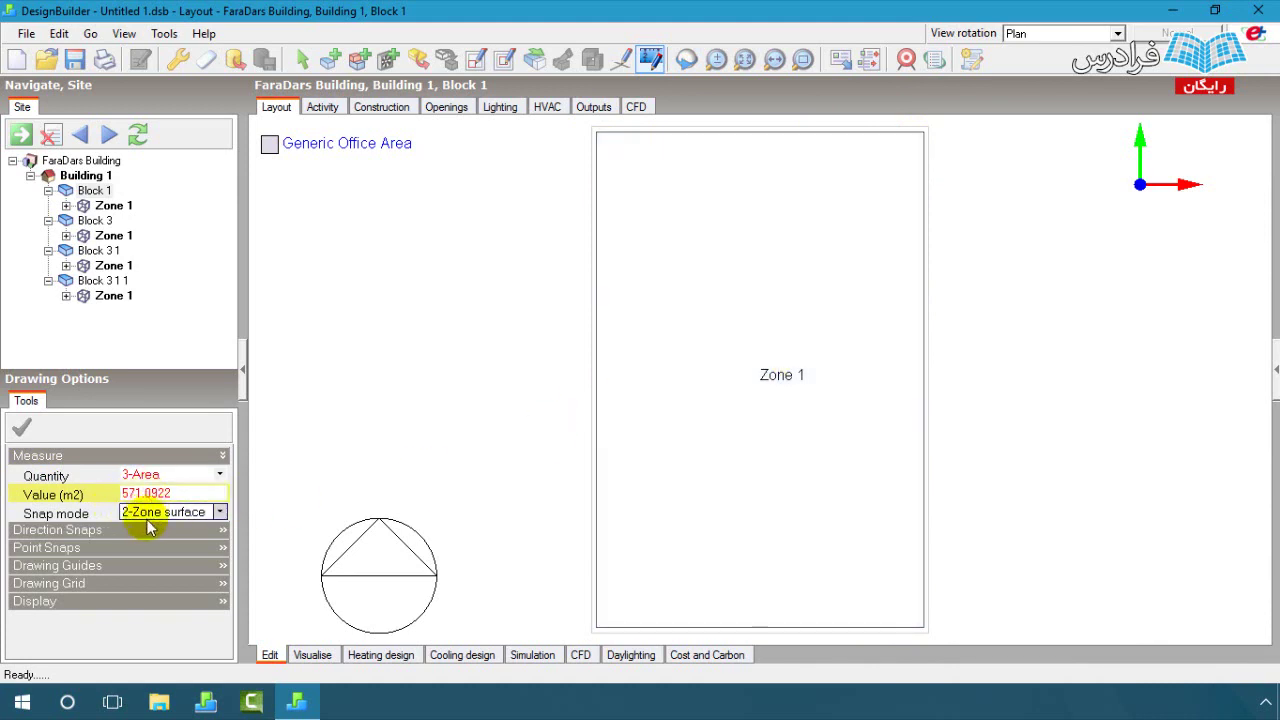
pyautogui.click(147, 494)
pyautogui.click(148, 512)
pyautogui.click(147, 493)
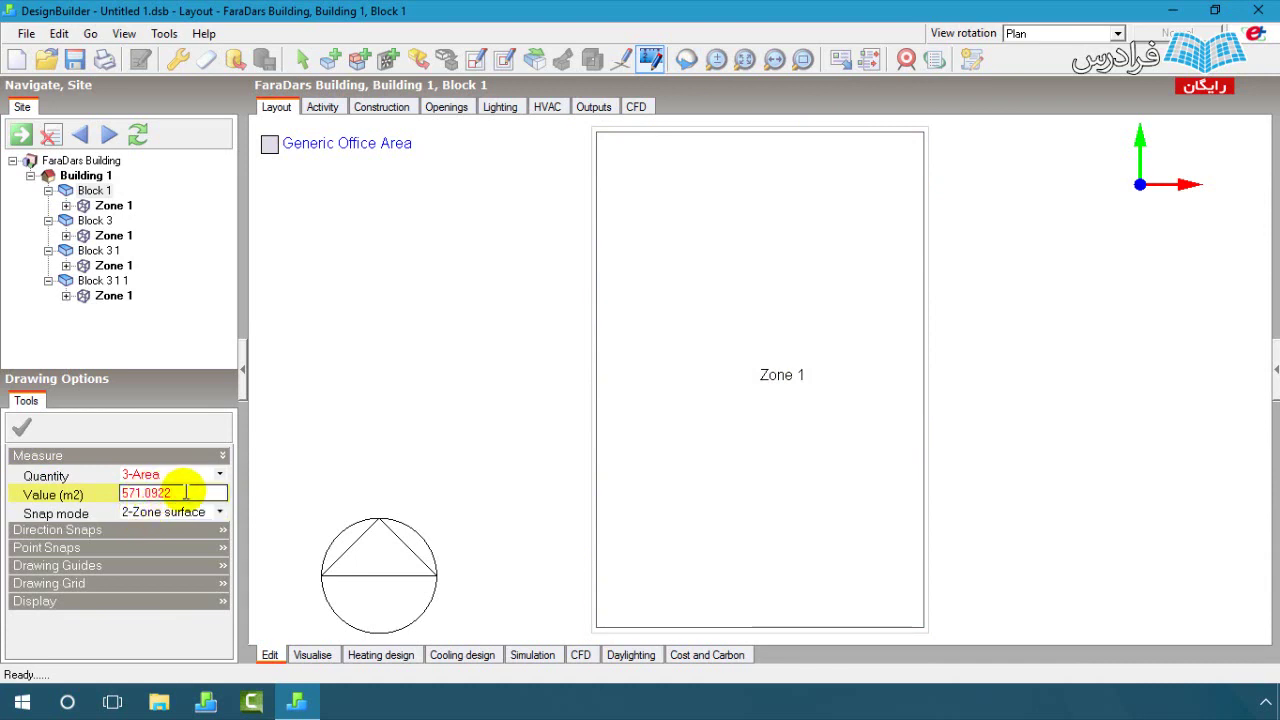
pyautogui.click(141, 493)
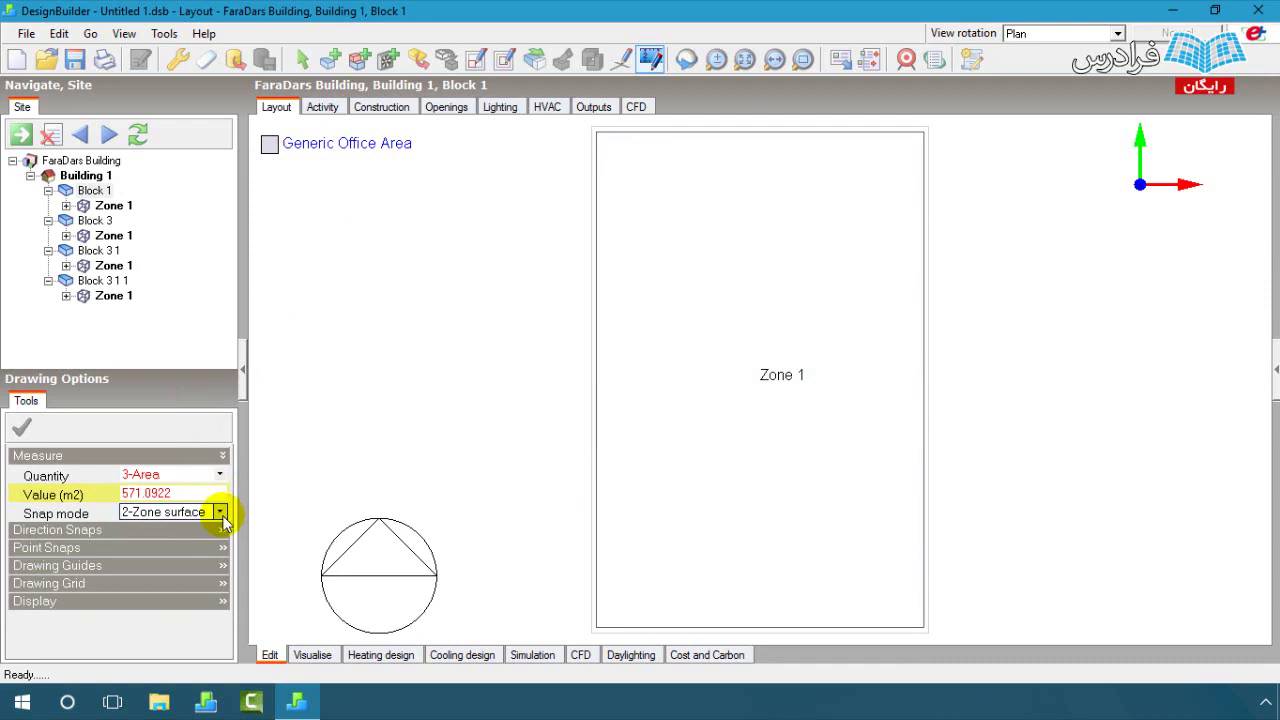
# - Set Quantity to 4-Perimeter and trace the zone to read a 97.6600 m perimeter
pyautogui.click(219, 476)
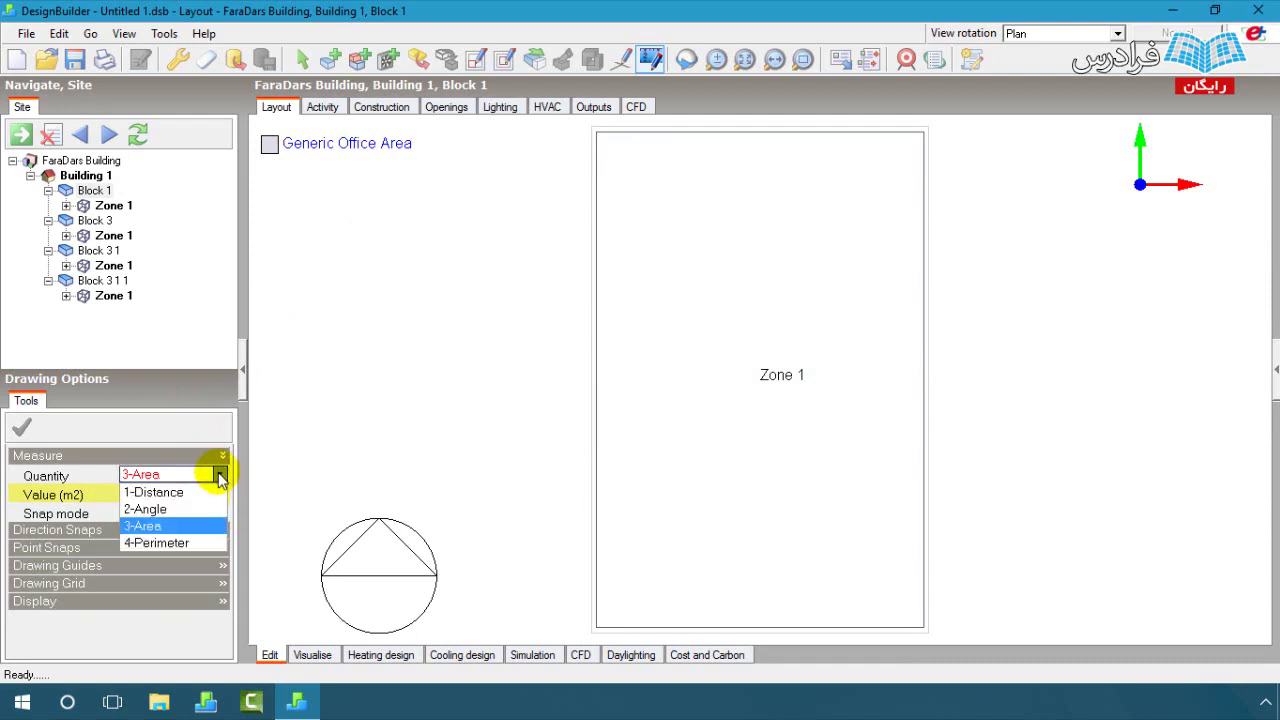
pyautogui.click(190, 545)
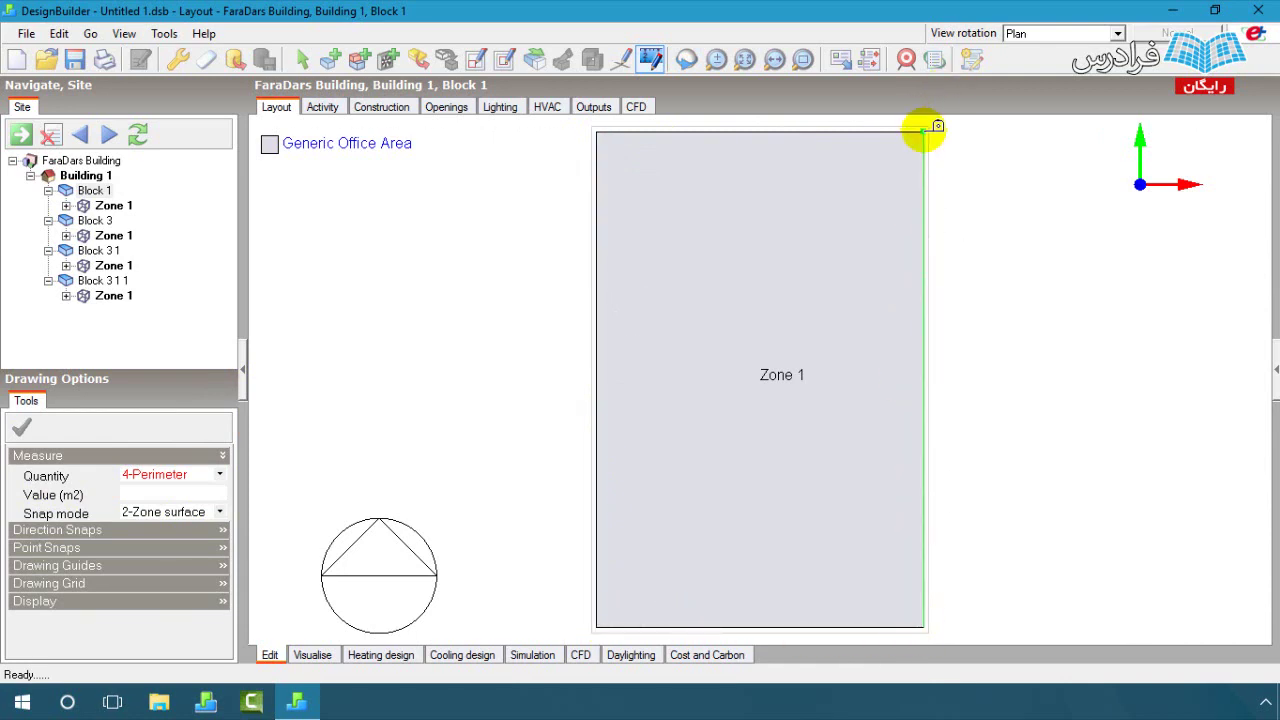
pyautogui.click(925, 127)
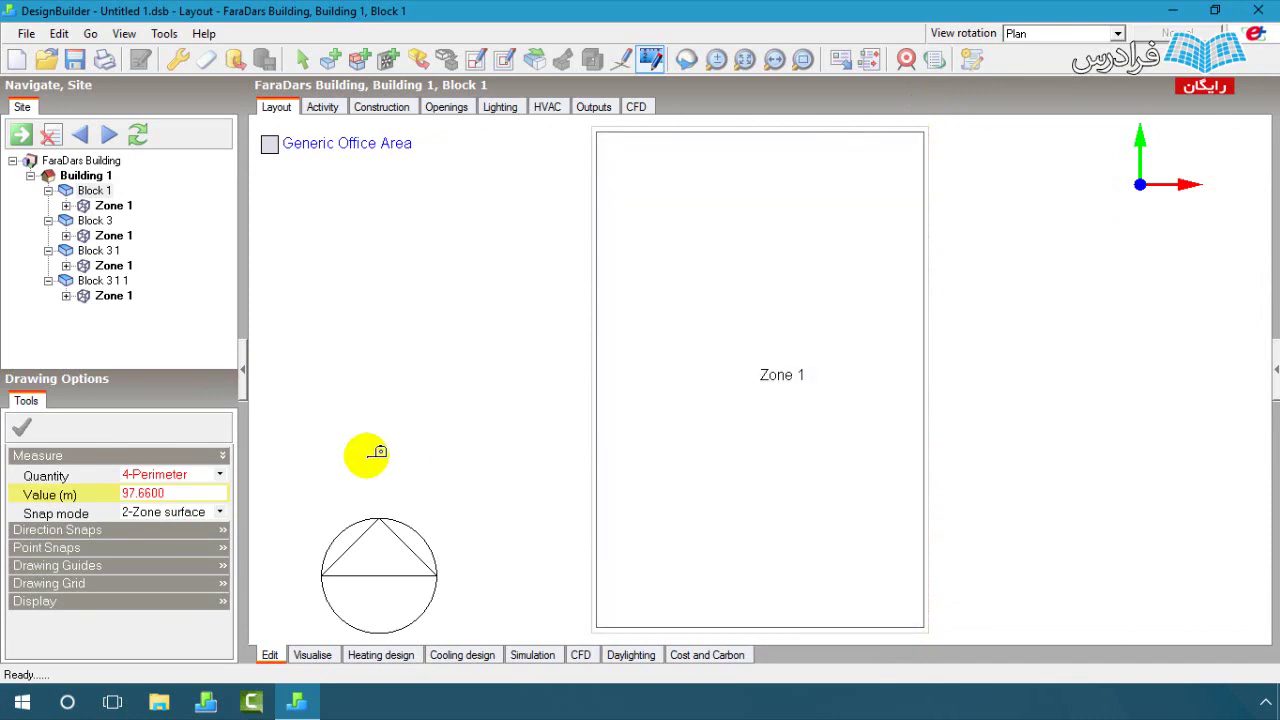
pyautogui.click(137, 494)
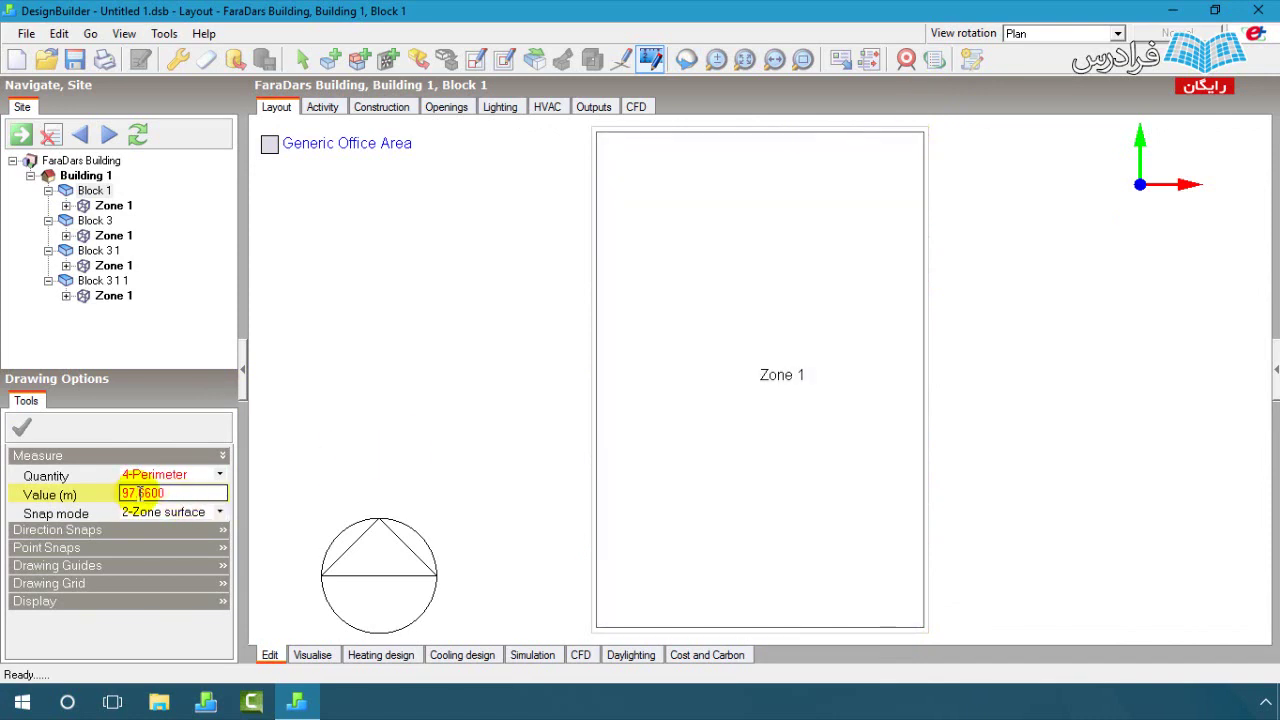